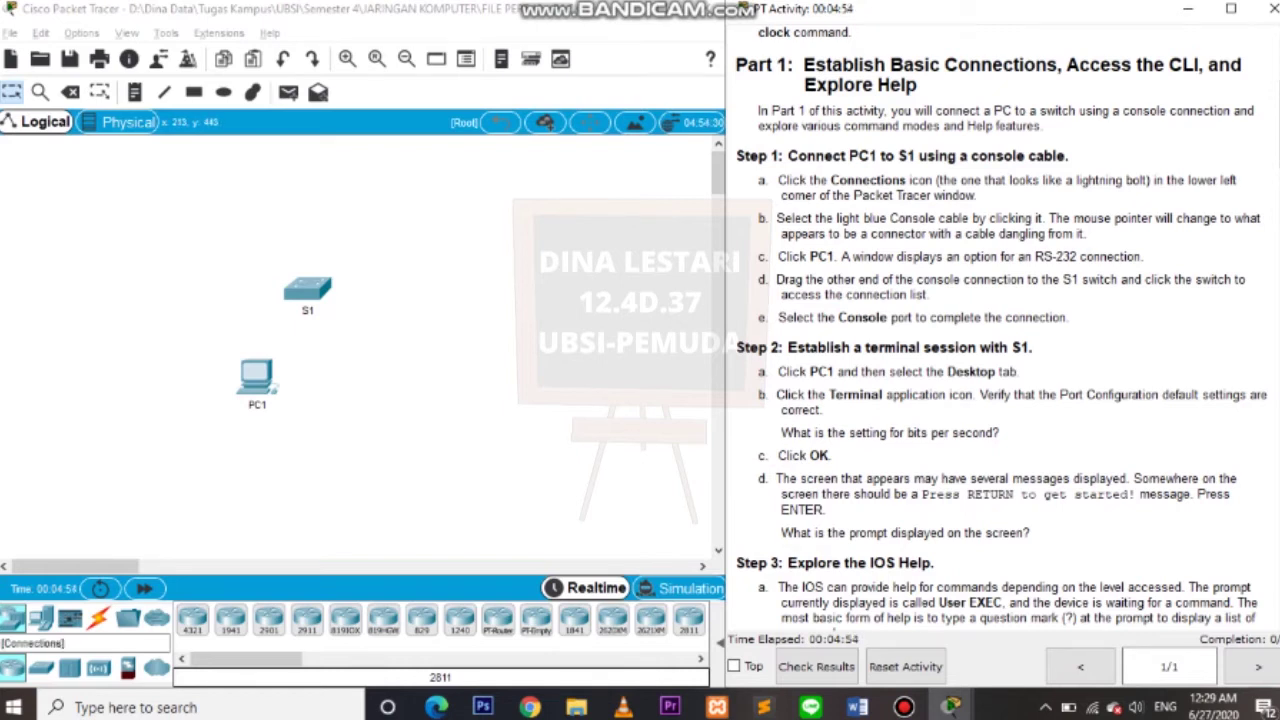
Run a Console cable from PC1's RS 232 port to switch S1's Console port.
{"action": "left_click", "coordinate": [97, 618]}
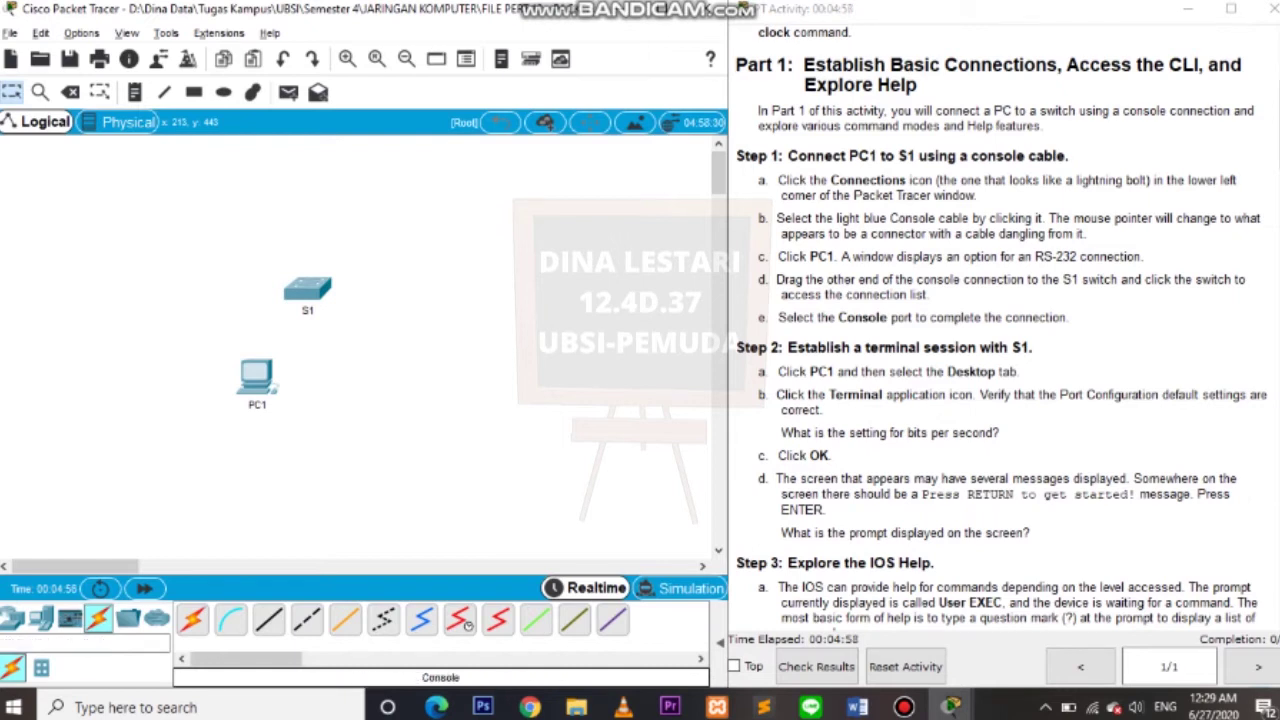
{"action": "left_click", "coordinate": [230, 618]}
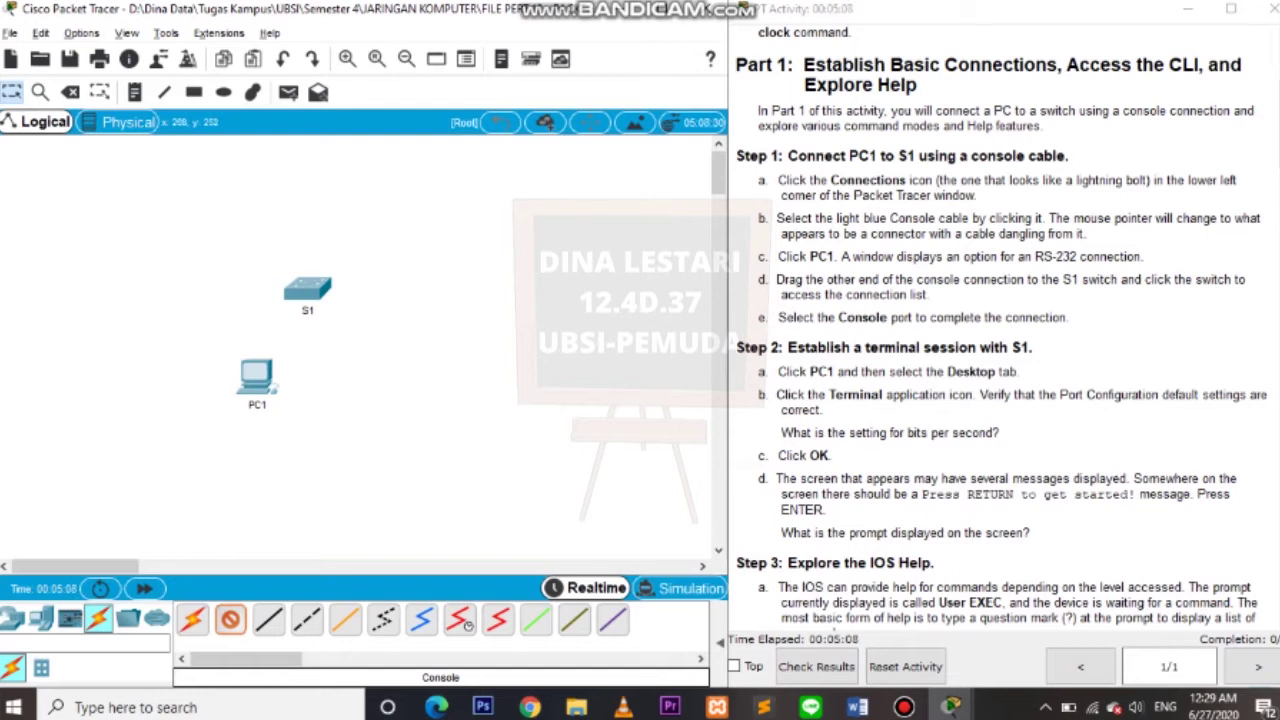
{"action": "left_click", "coordinate": [256, 378]}
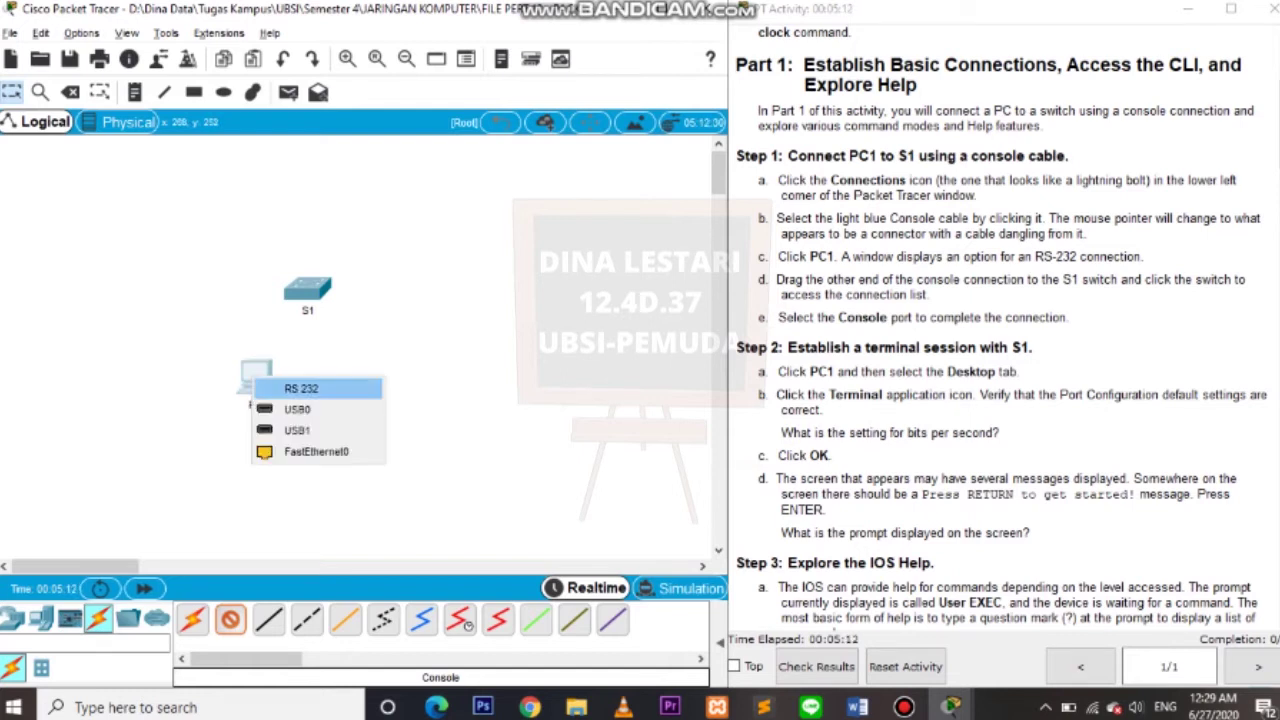
{"action": "left_click", "coordinate": [300, 388]}
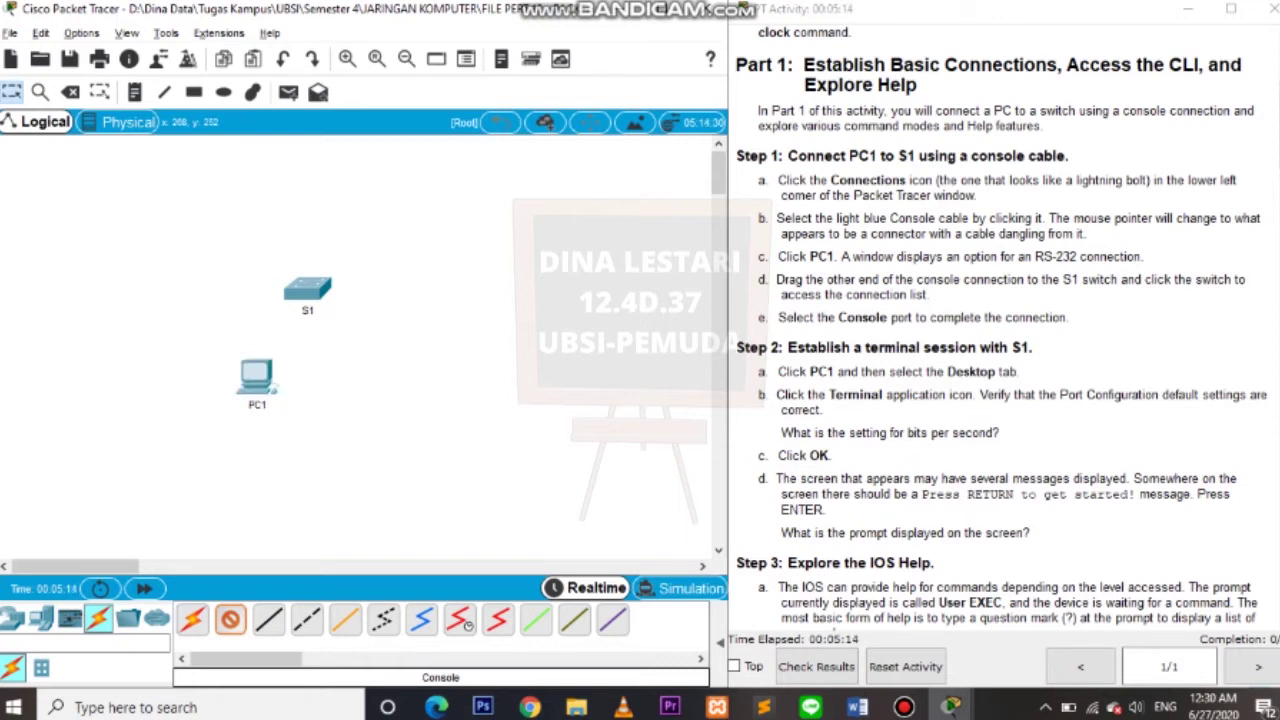
{"action": "left_click", "coordinate": [300, 292]}
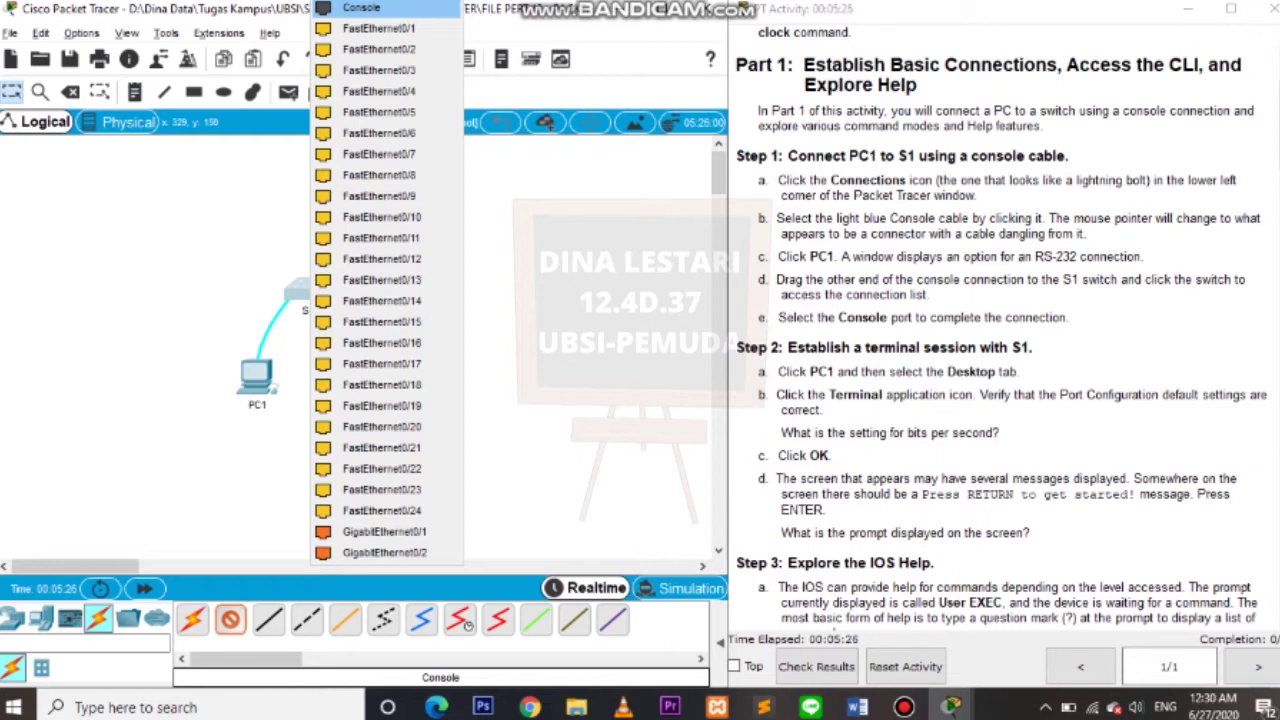
{"action": "left_click", "coordinate": [361, 7]}
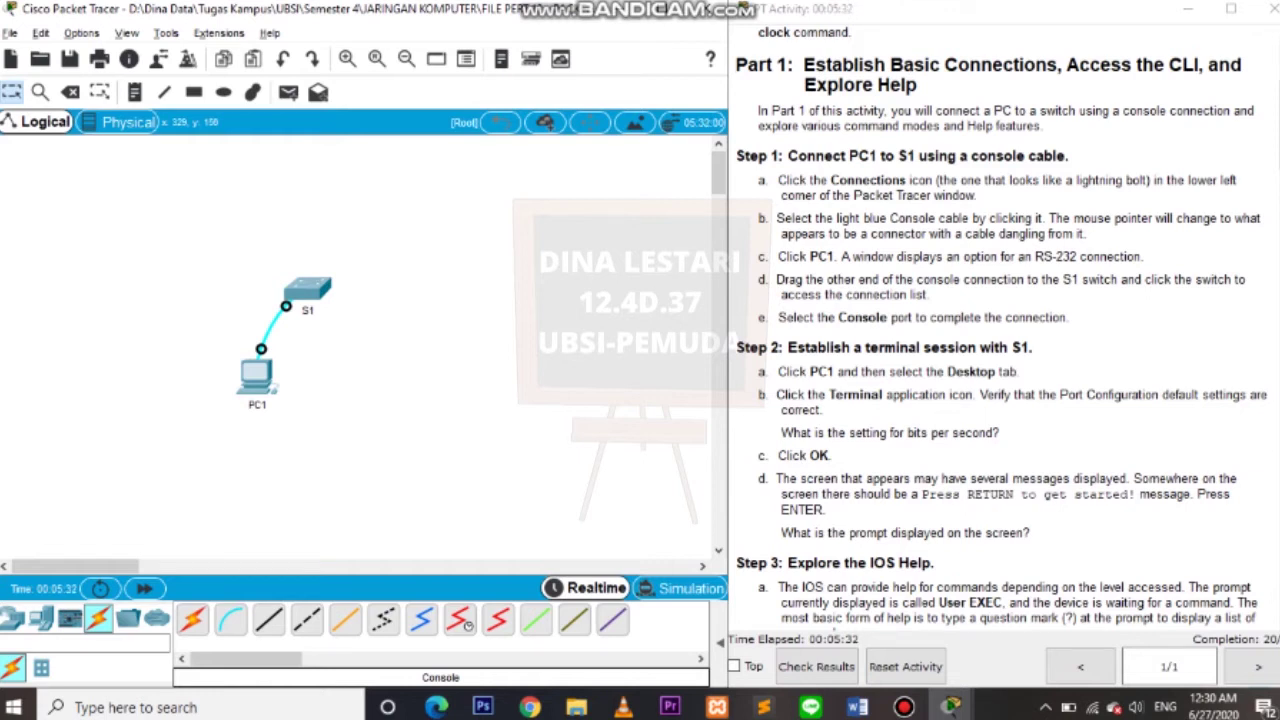
Highlight the Step 2 terminal-session instructions, then bring up PC1's device window.
{"action": "left_click_drag", "start_coordinate": [742, 347], "coordinate": [1032, 348]}
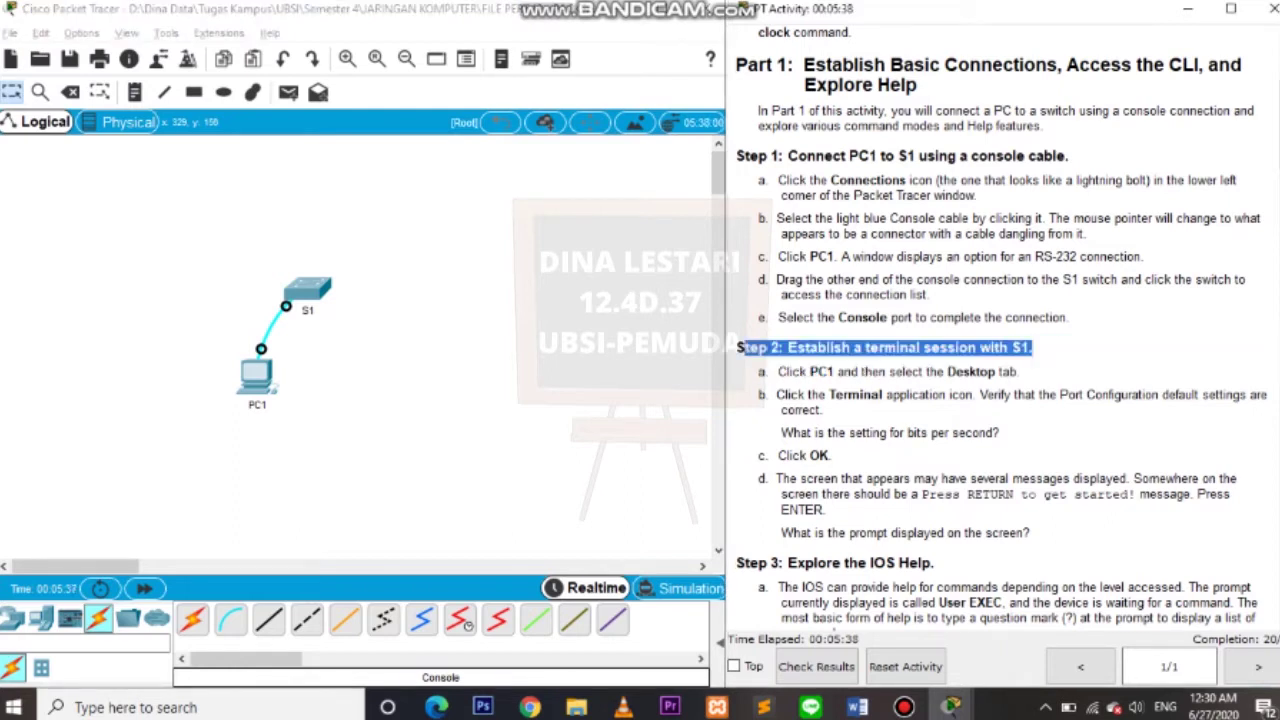
{"action": "left_click_drag", "start_coordinate": [760, 371], "coordinate": [980, 395]}
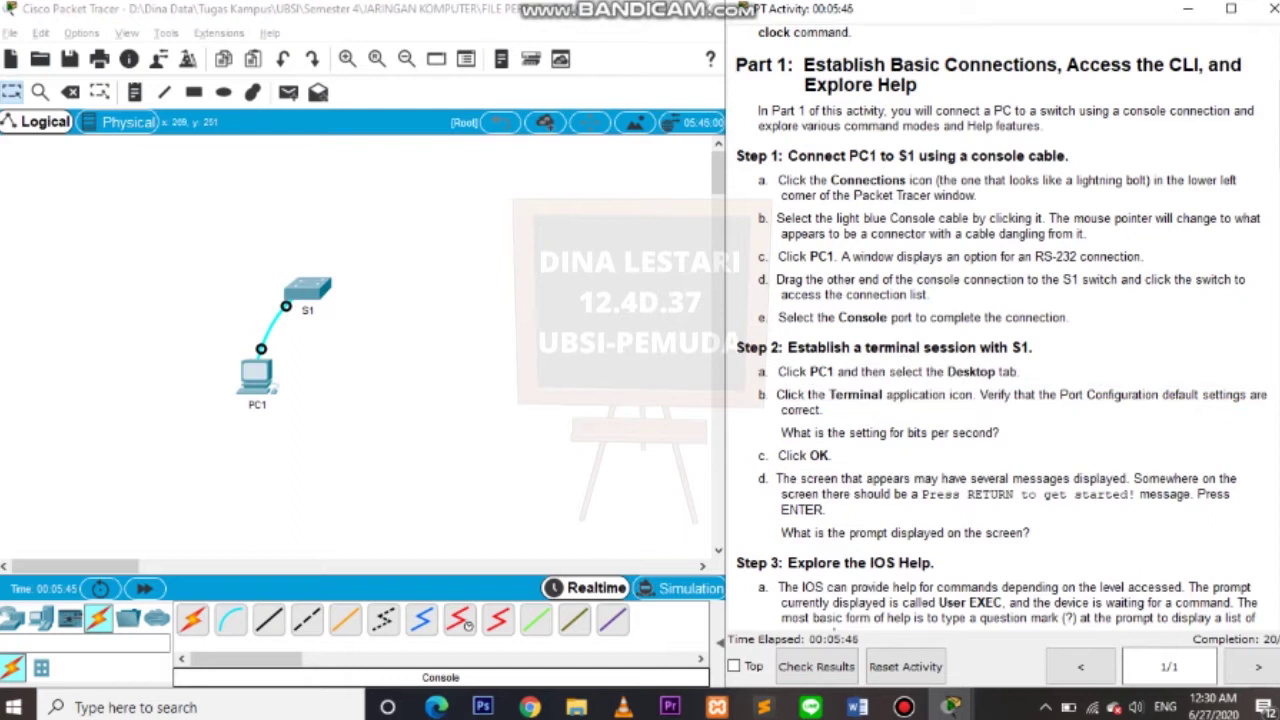
{"action": "left_click", "coordinate": [256, 375]}
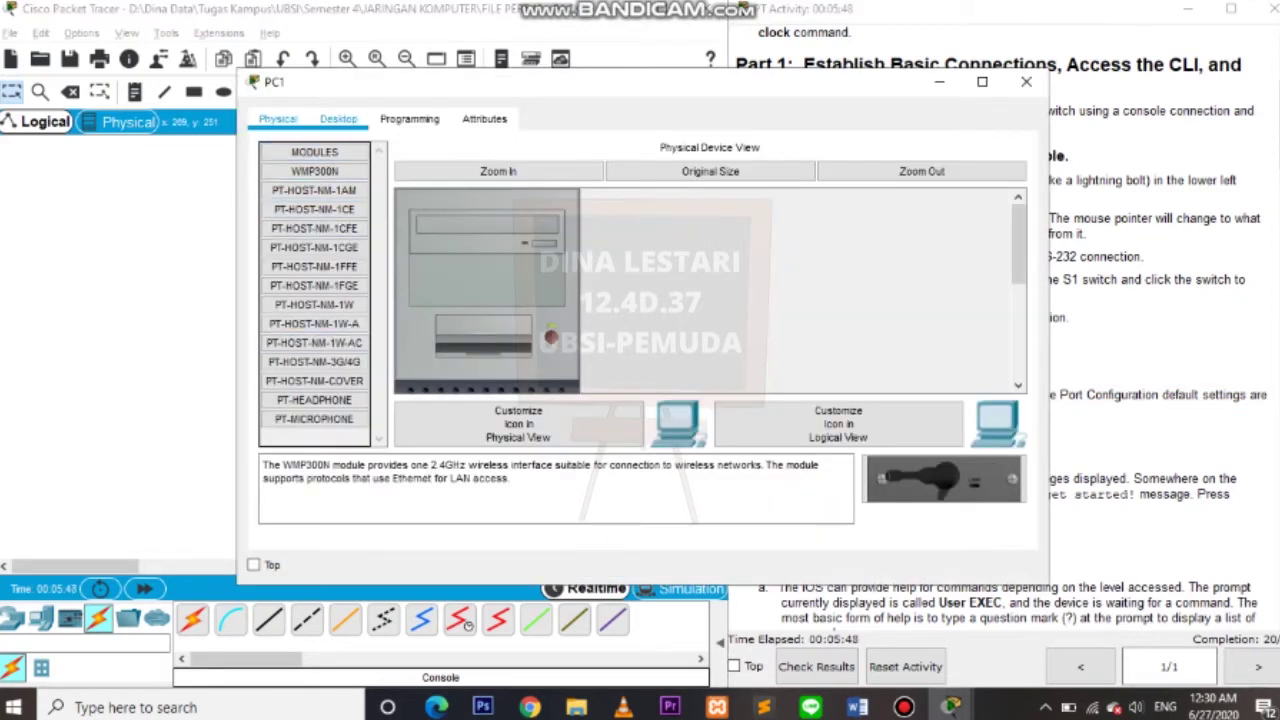
Start PC1's Terminal to S1 with the default 9600 bps, 8, None, 1, None port settings.
{"action": "left_click", "coordinate": [338, 118]}
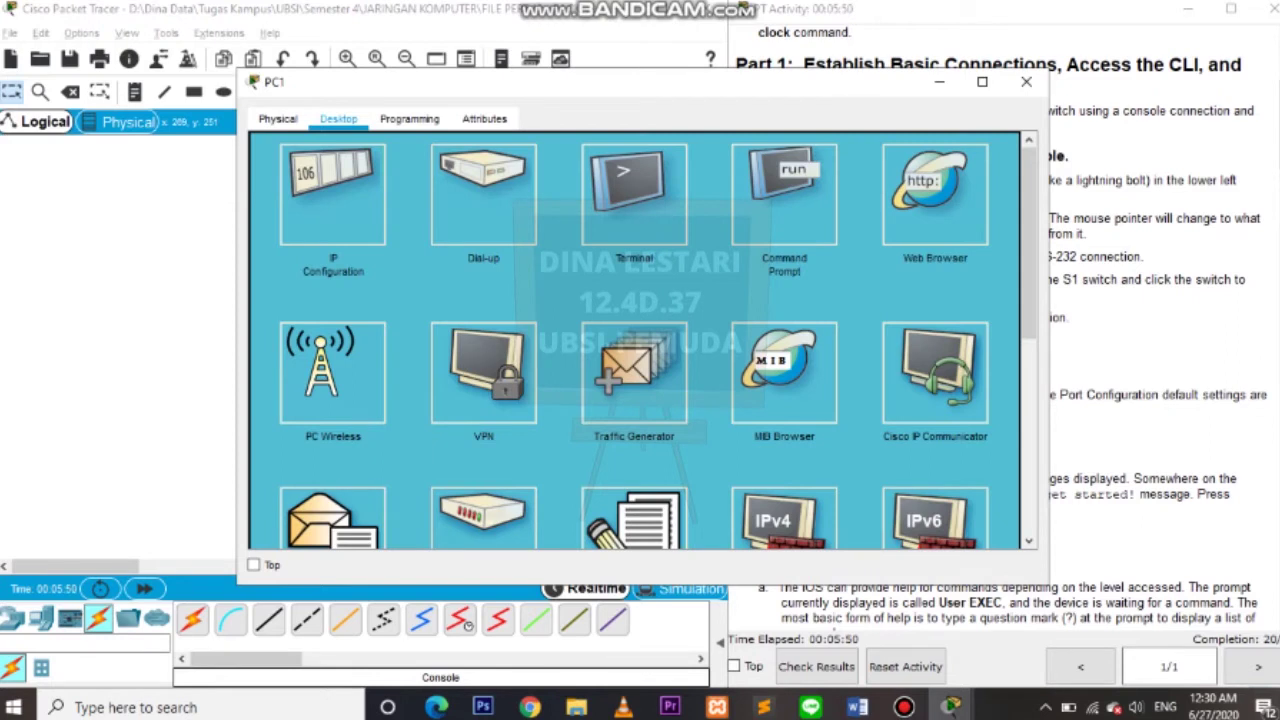
{"action": "left_click_drag", "start_coordinate": [1048, 330], "coordinate": [771, 330]}
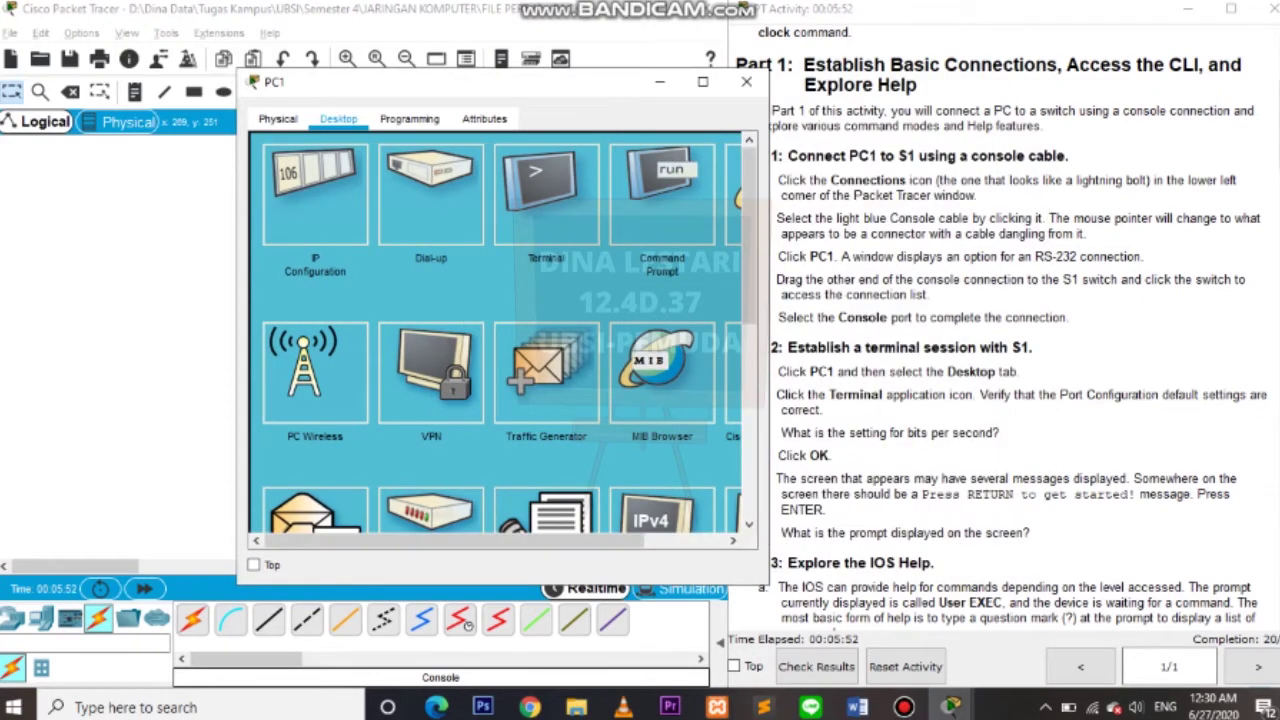
{"action": "left_click", "coordinate": [634, 194]}
{"action": "left_click_drag", "start_coordinate": [450, 82], "coordinate": [333, 91]}
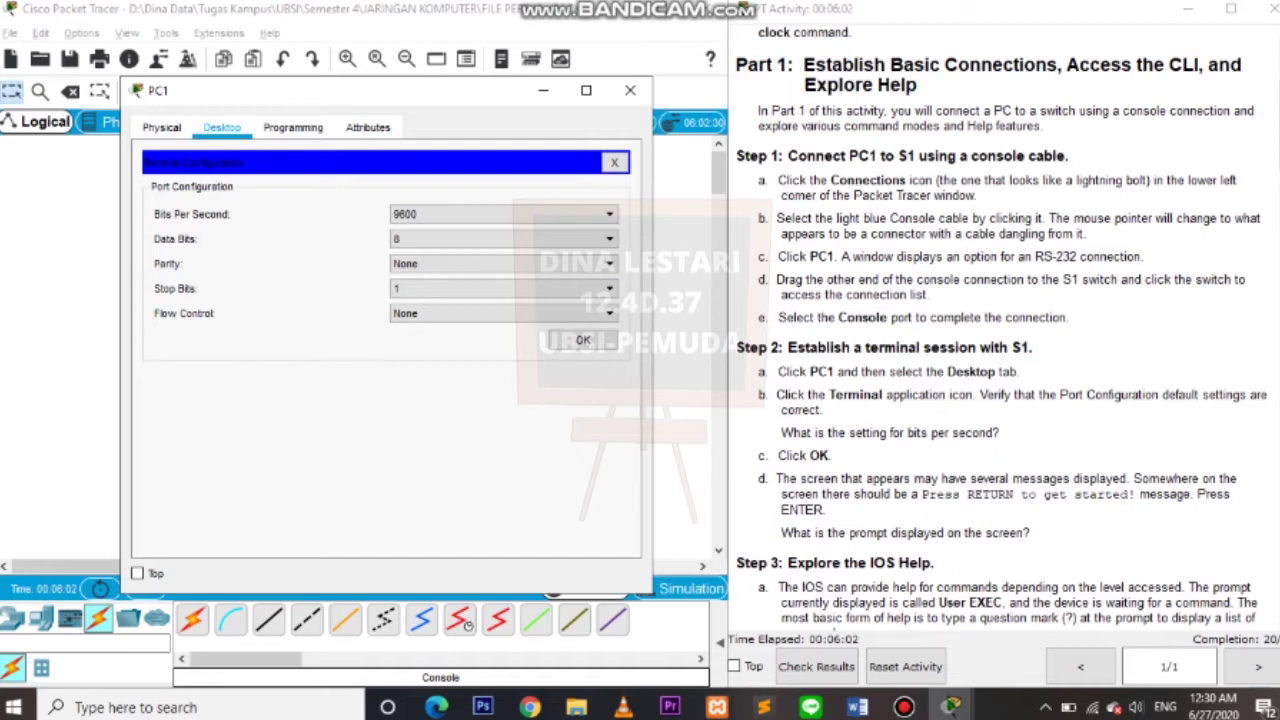
{"action": "key", "text": "Return"}
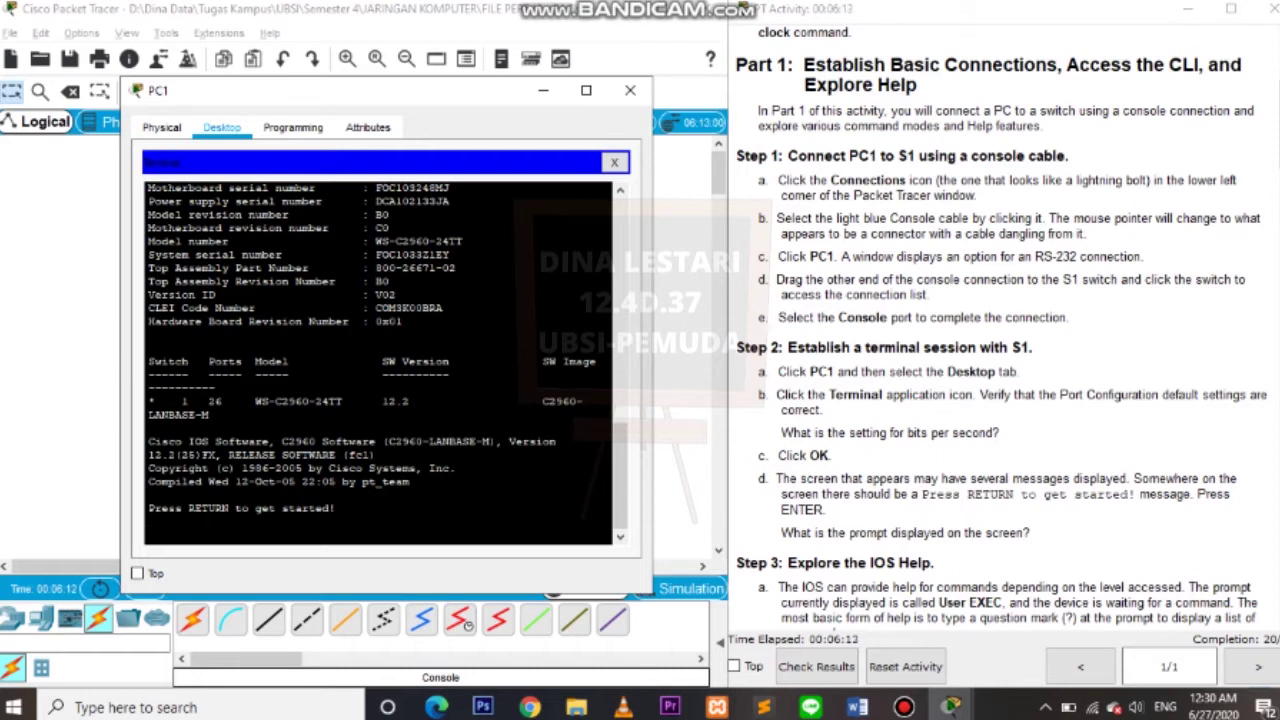
Get the S1> prompt and read the Step 3 Help section before returning to the terminal.
{"action": "key", "text": "Return"}
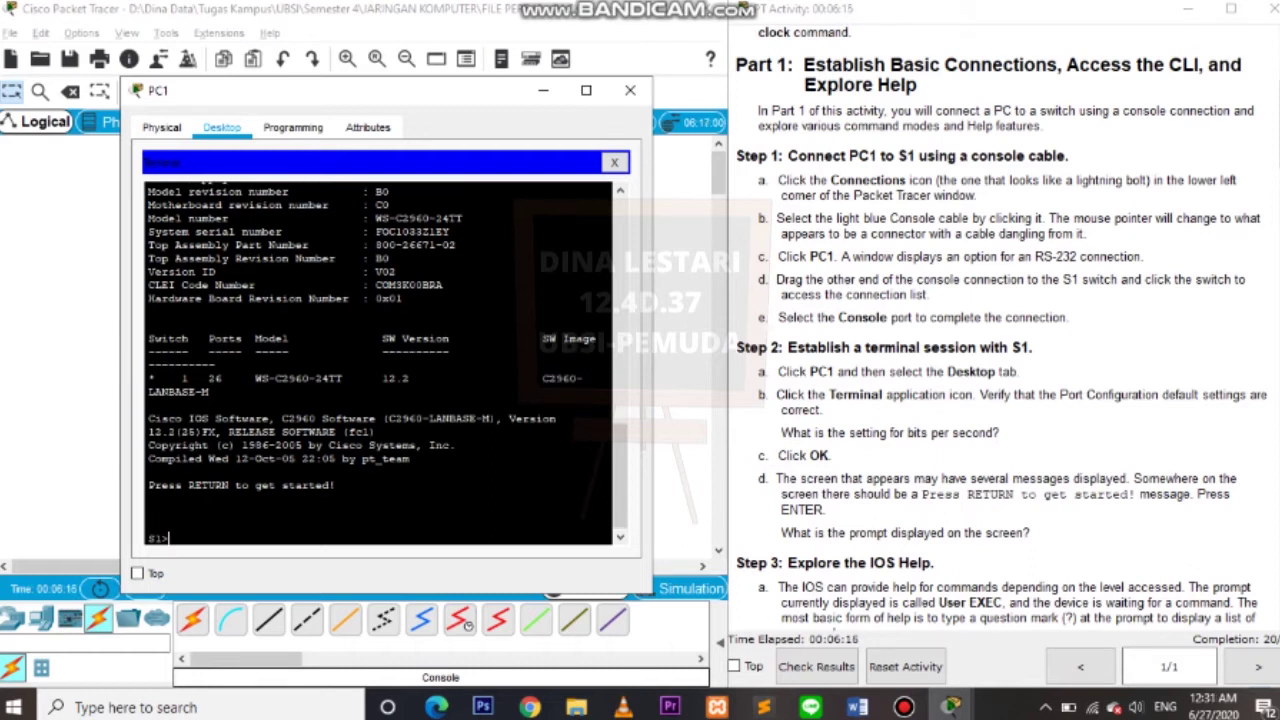
{"action": "key", "text": "alt+Tab"}
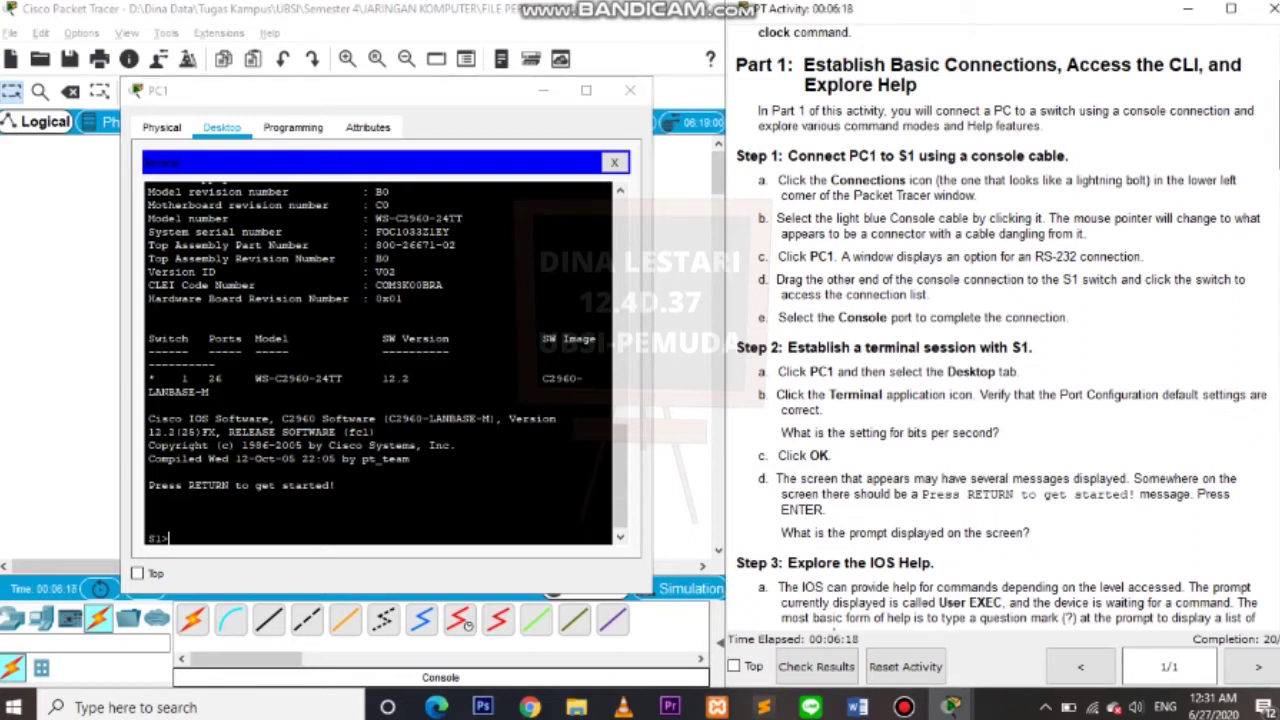
{"action": "scroll", "coordinate": [1000, 330], "scroll_direction": "down", "scroll_amount": 8}
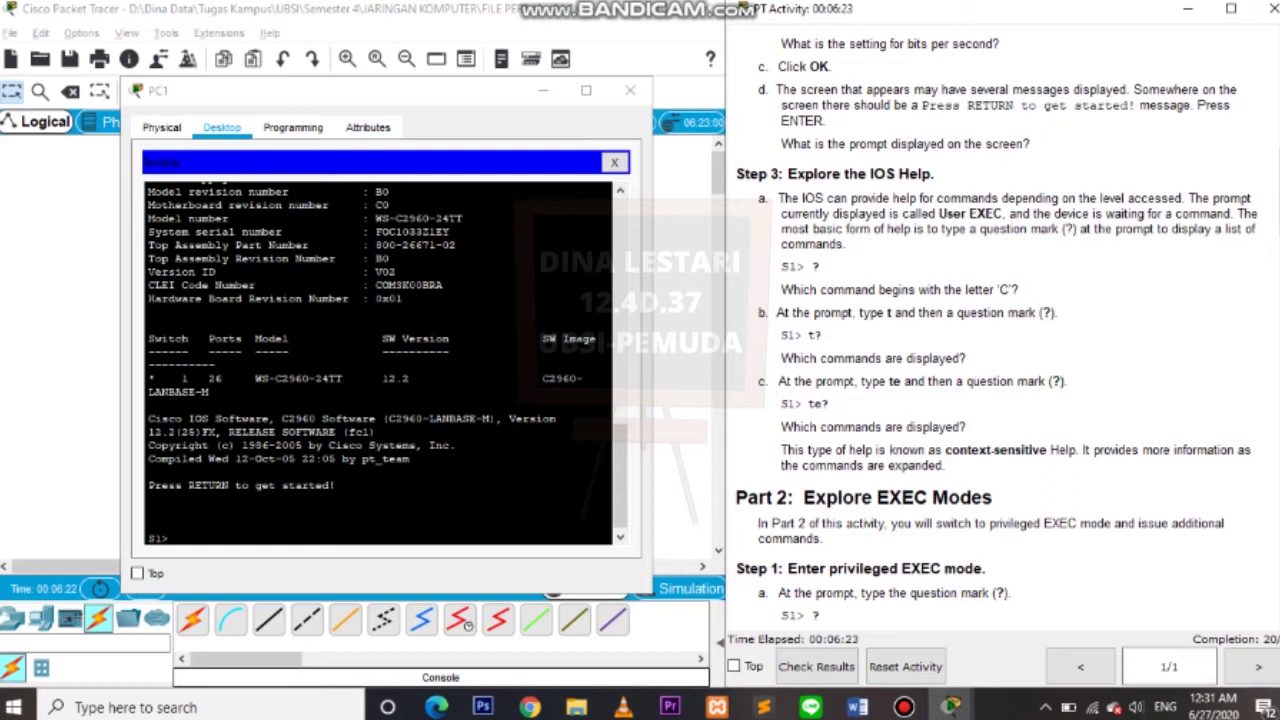
{"action": "double_click", "coordinate": [915, 174]}
{"action": "left_click", "coordinate": [148, 524]}
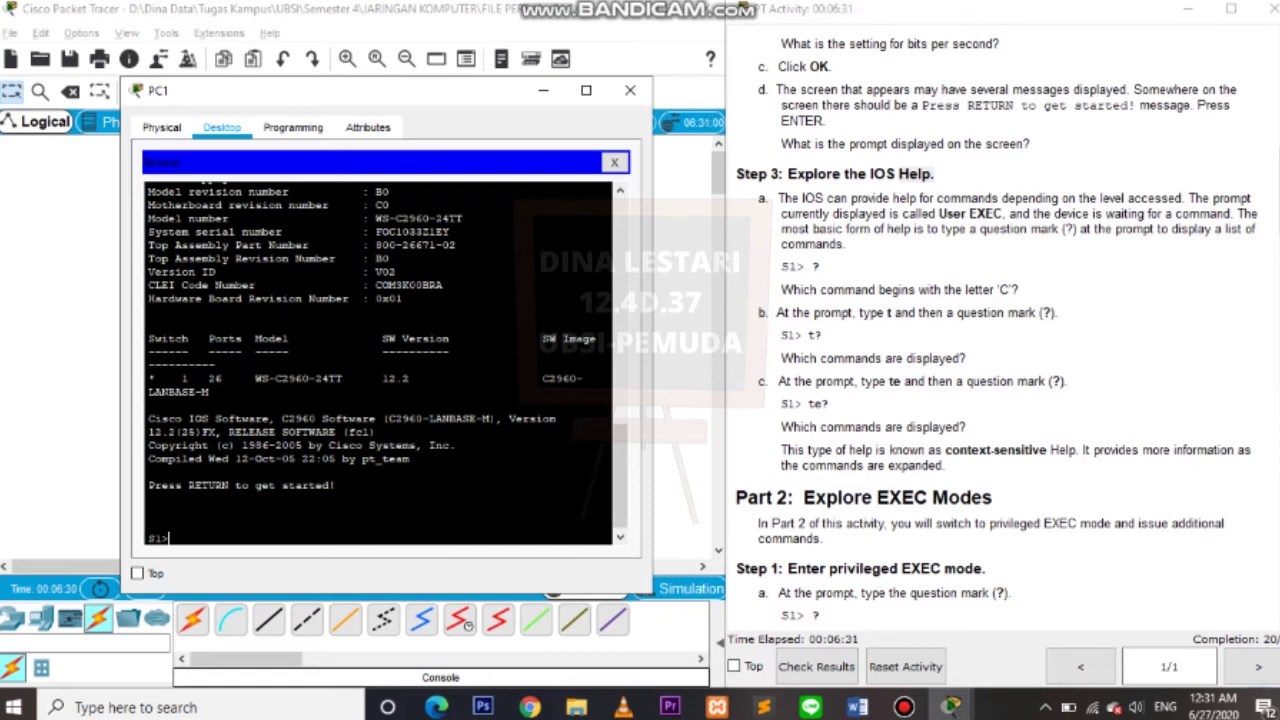
Run ?, t? and te? at S1> to list matching commands, then clear the leftover characters.
{"action": "type", "text": "?"}
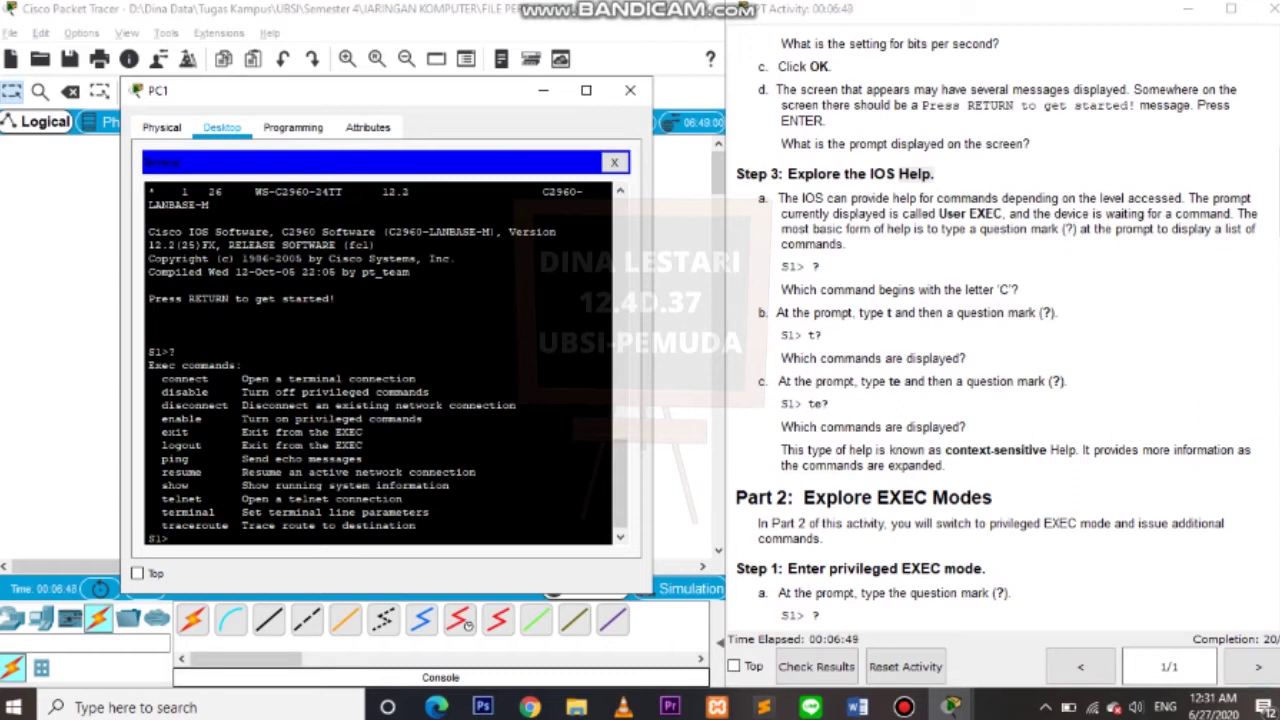
{"action": "type", "text": "t?"}
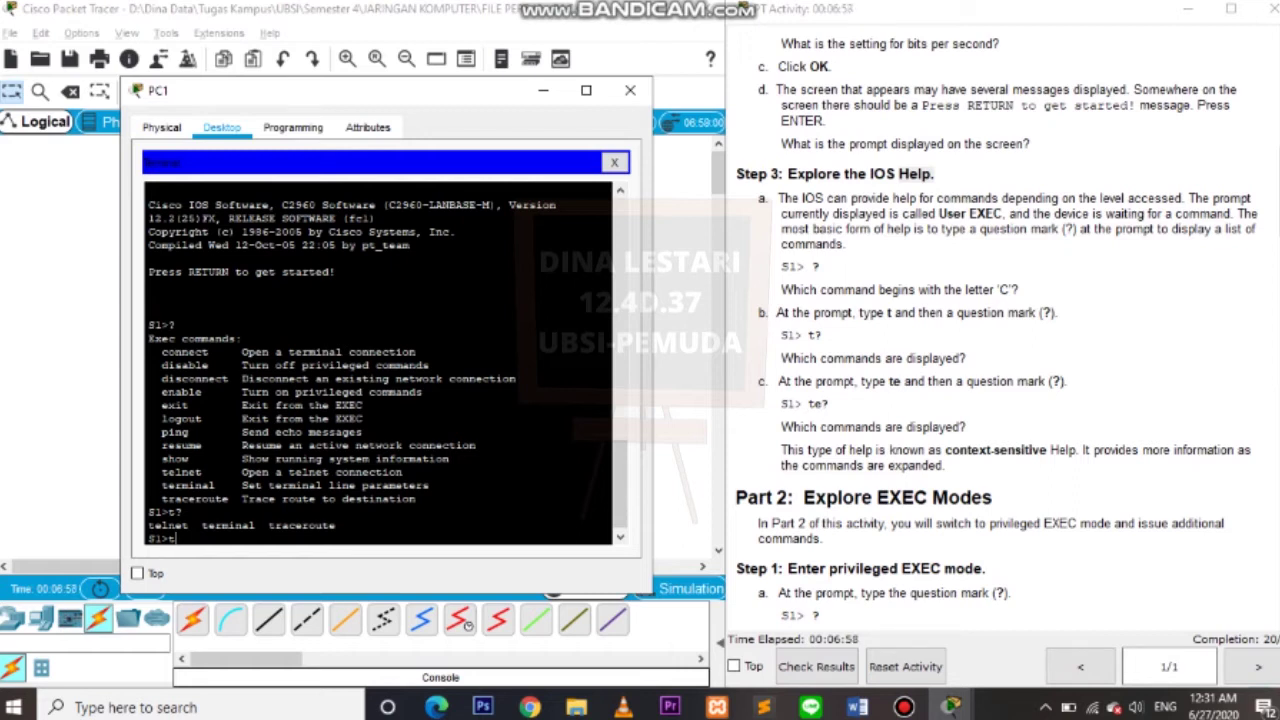
{"action": "type", "text": "e?"}
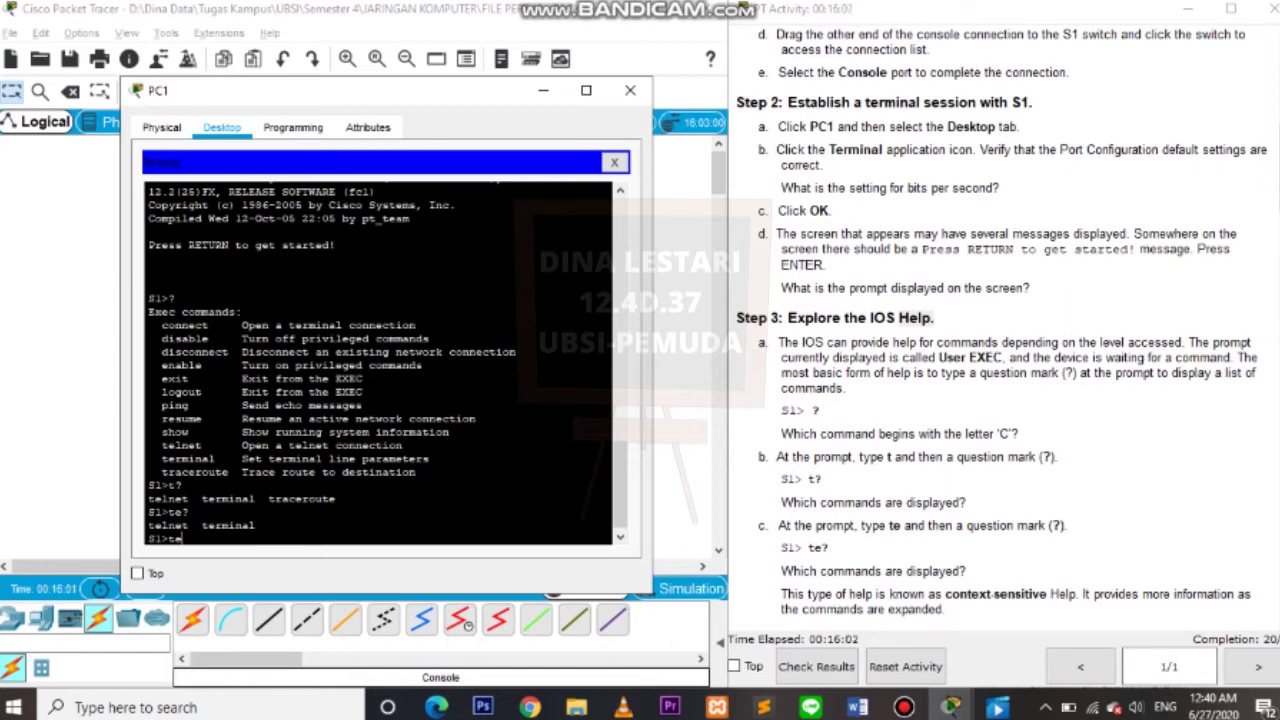
{"action": "scroll", "coordinate": [1000, 330], "scroll_direction": "down", "scroll_amount": 10}
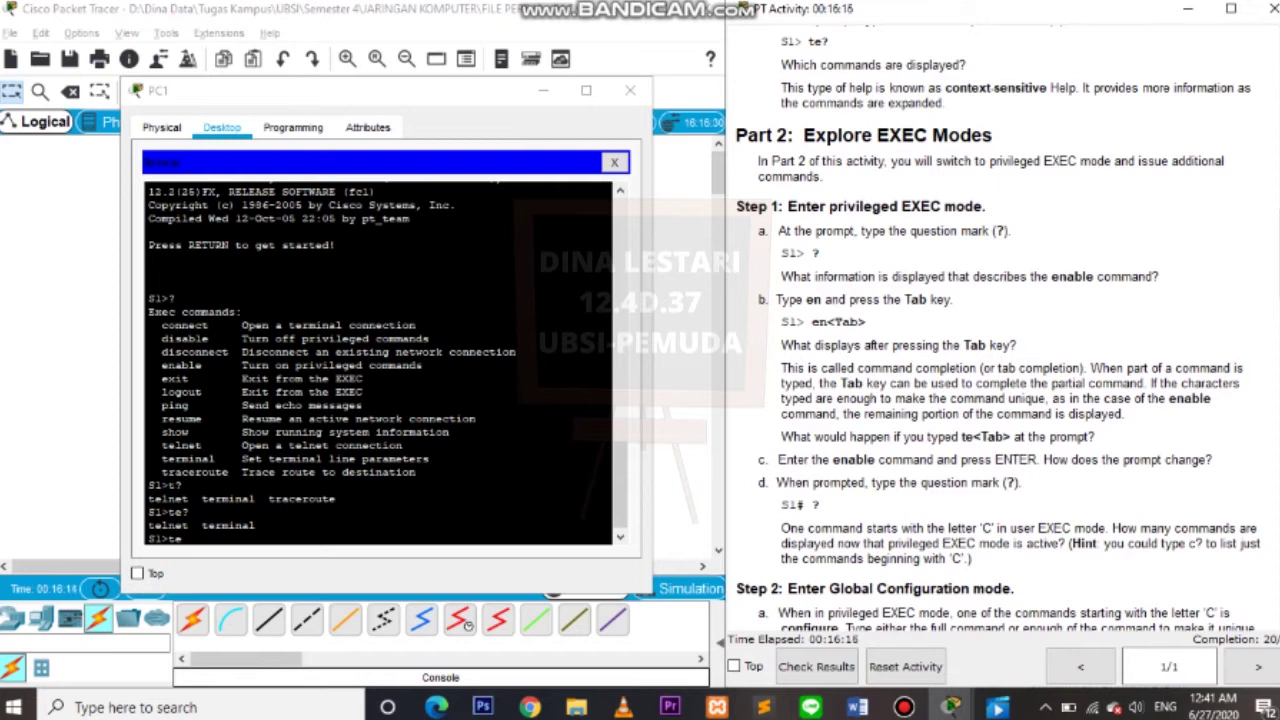
{"action": "key", "text": "alt+Tab"}
{"action": "key", "text": "BackSpace"}
{"action": "key", "text": "BackSpace"}
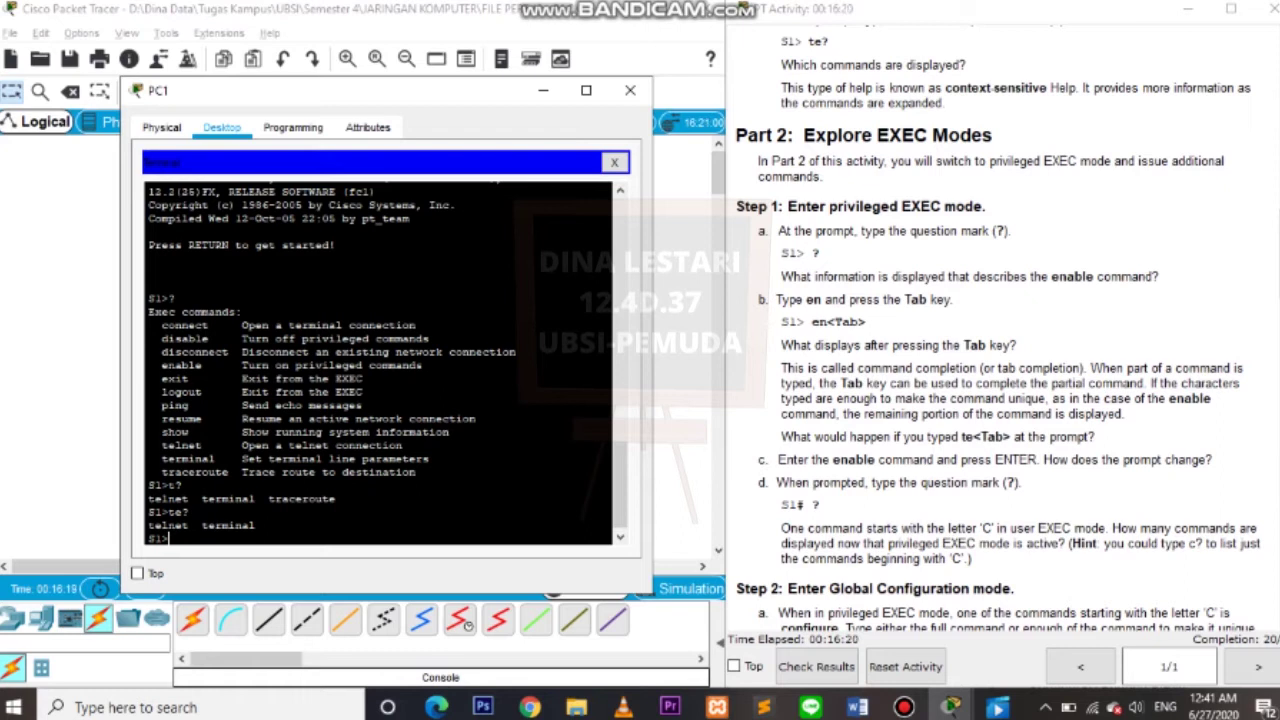
List the S1> commands, then run enable (en plus Tab completion) to reach S1#.
{"action": "type", "text": "?"}
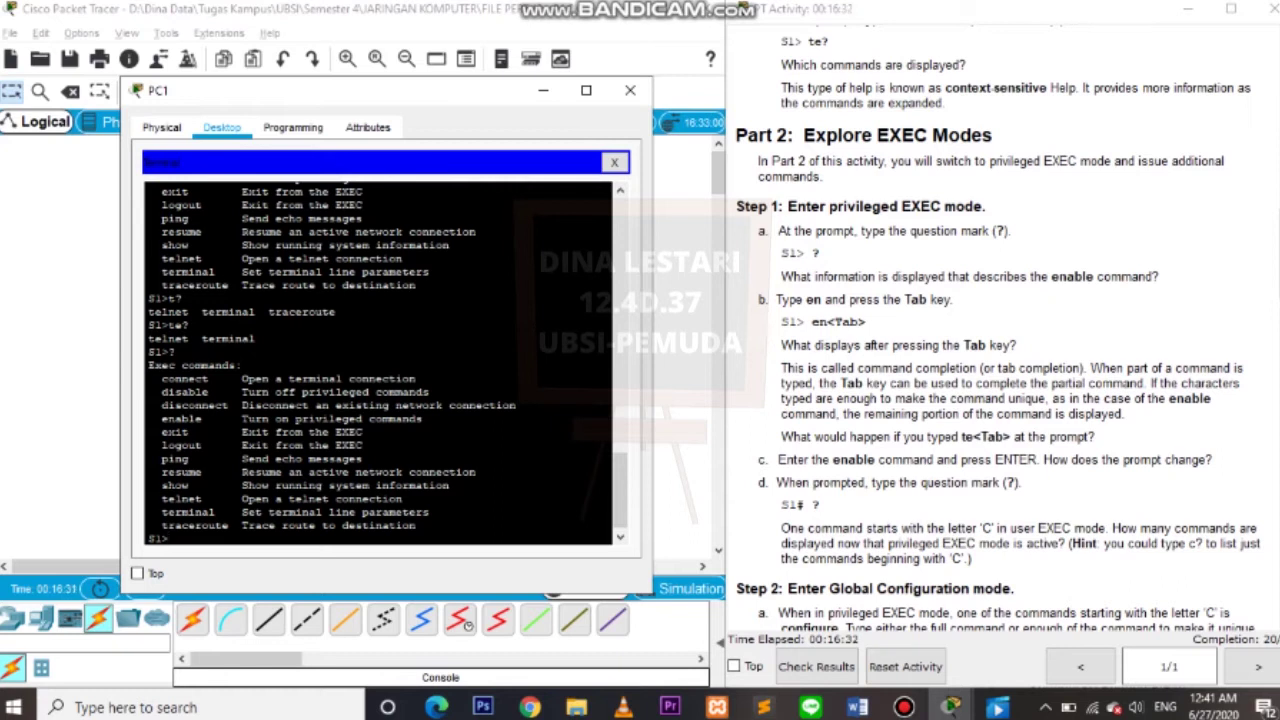
{"action": "left_click_drag", "start_coordinate": [160, 418], "coordinate": [424, 418]}
{"action": "type", "text": "n"}
{"action": "key", "text": "Tab"}
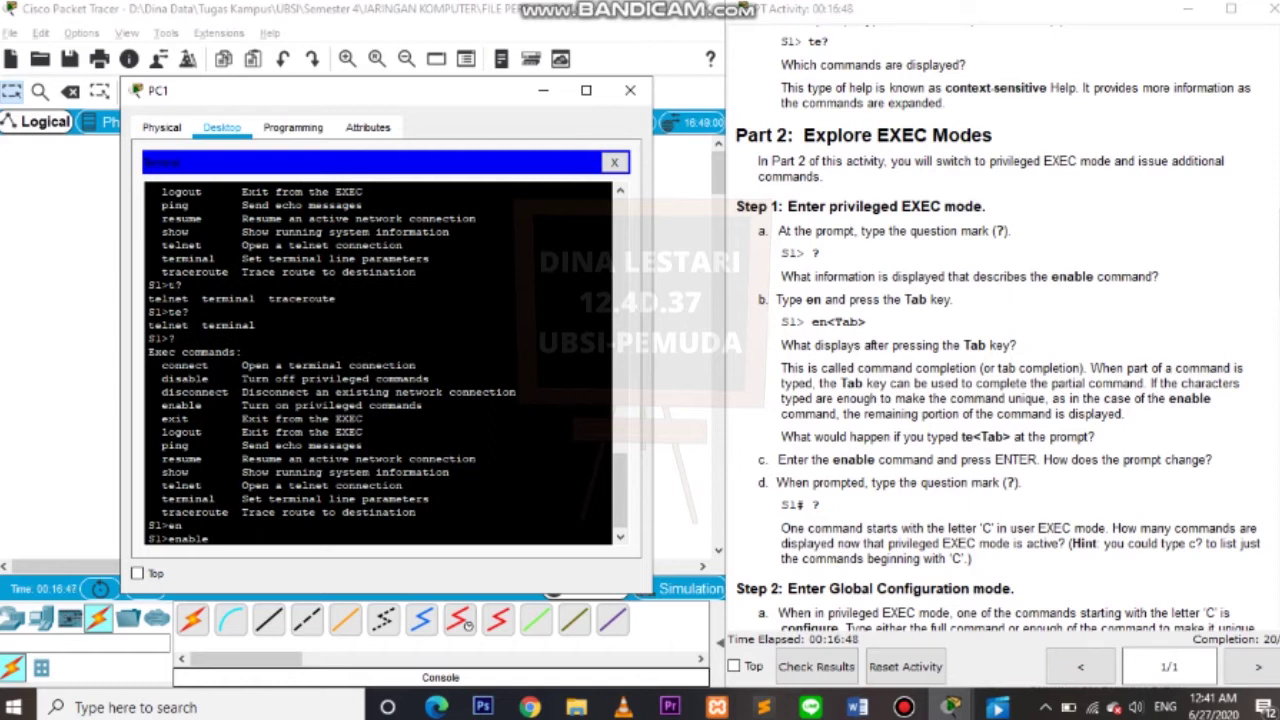
{"action": "key", "text": "Return"}
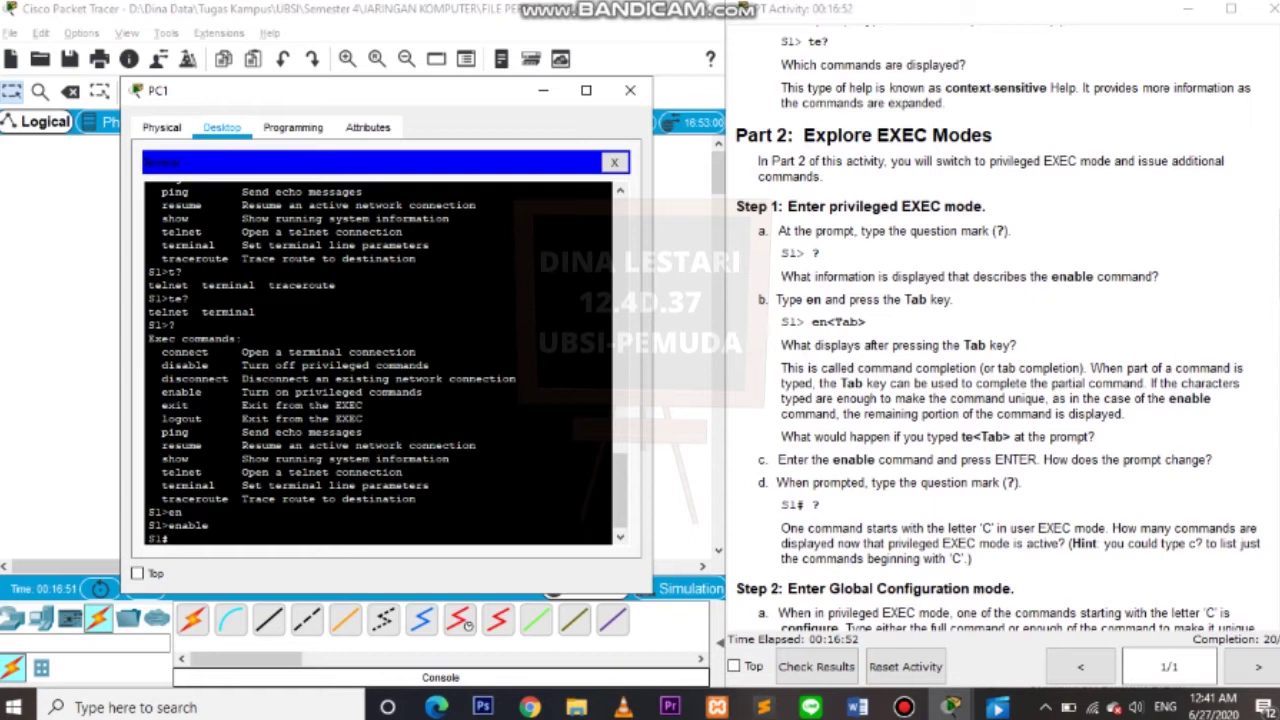
{"action": "left_click_drag", "start_coordinate": [170, 538], "coordinate": [147, 538]}
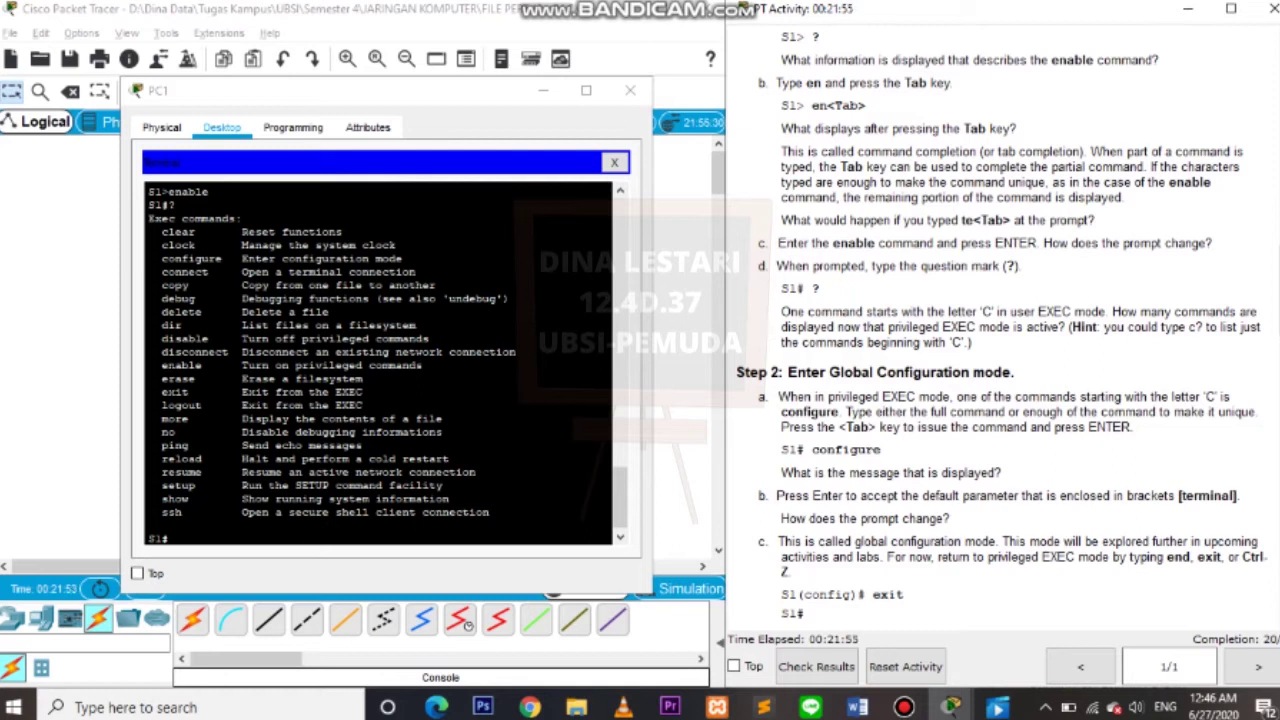
Use c? at S1# to list clear, clock, configure, connect and copy.
{"action": "key", "text": "alt+Tab"}
{"action": "type", "text": "c?"}
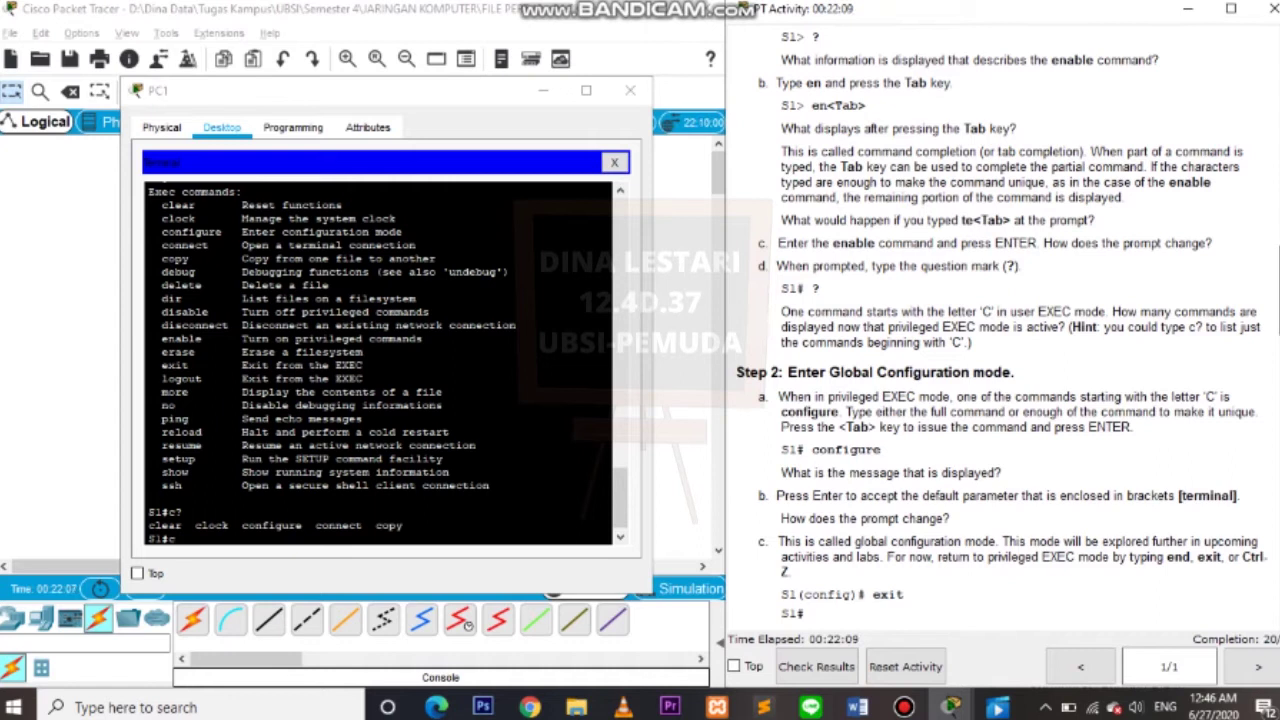
{"action": "scroll", "coordinate": [990, 330], "scroll_direction": "down", "scroll_amount": 4}
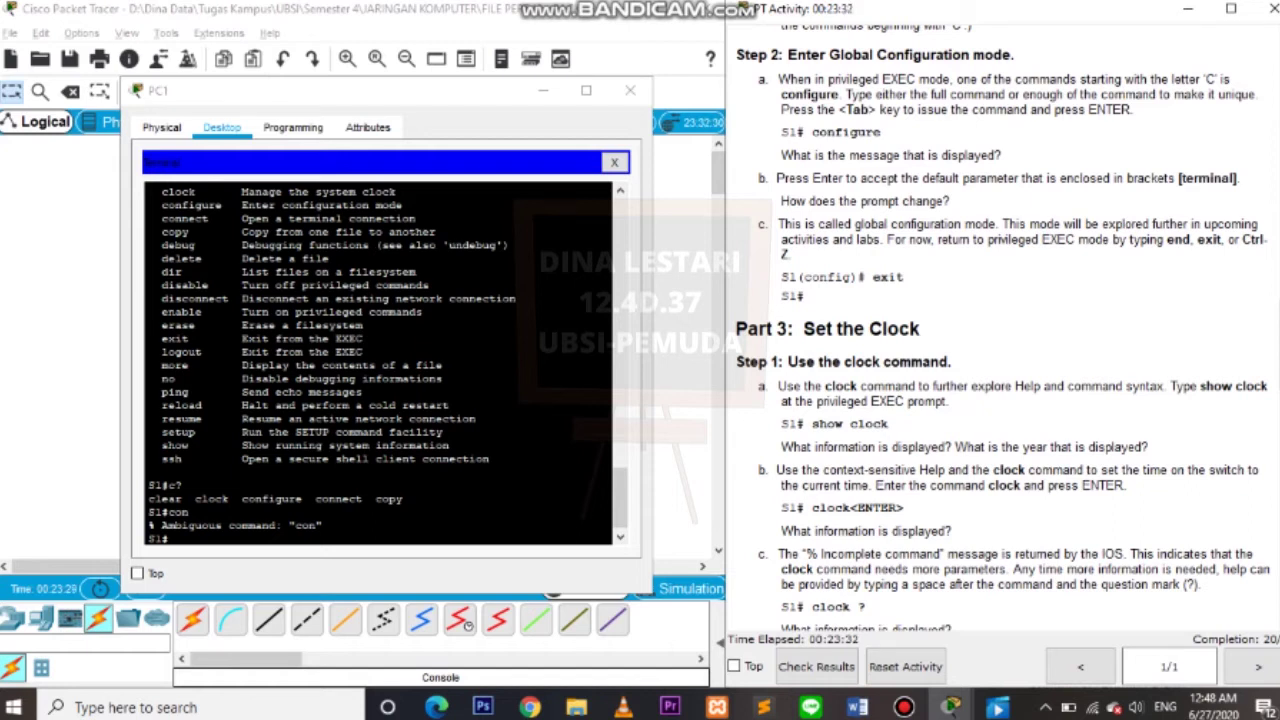
Run configure accepting the terminal default, then exit from S1(config)# back to S1#.
{"action": "left_click", "coordinate": [172, 539]}
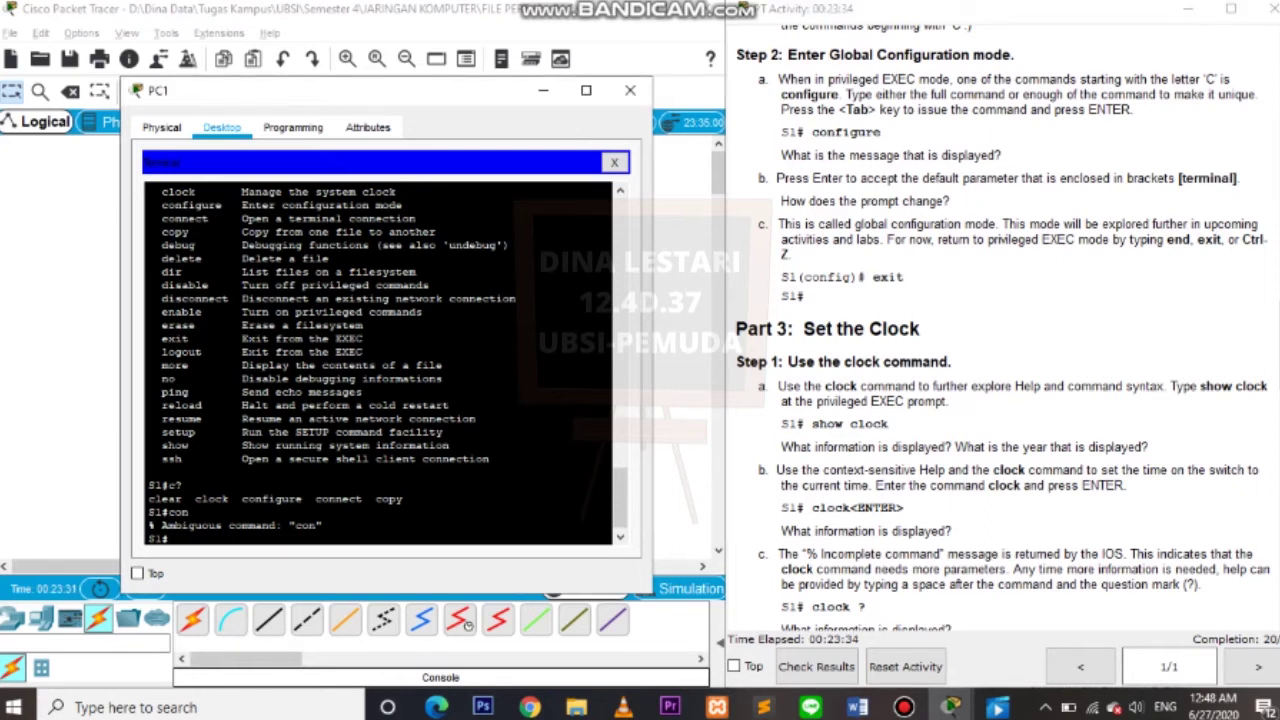
{"action": "type", "text": "configure"}
{"action": "key", "text": "Return"}
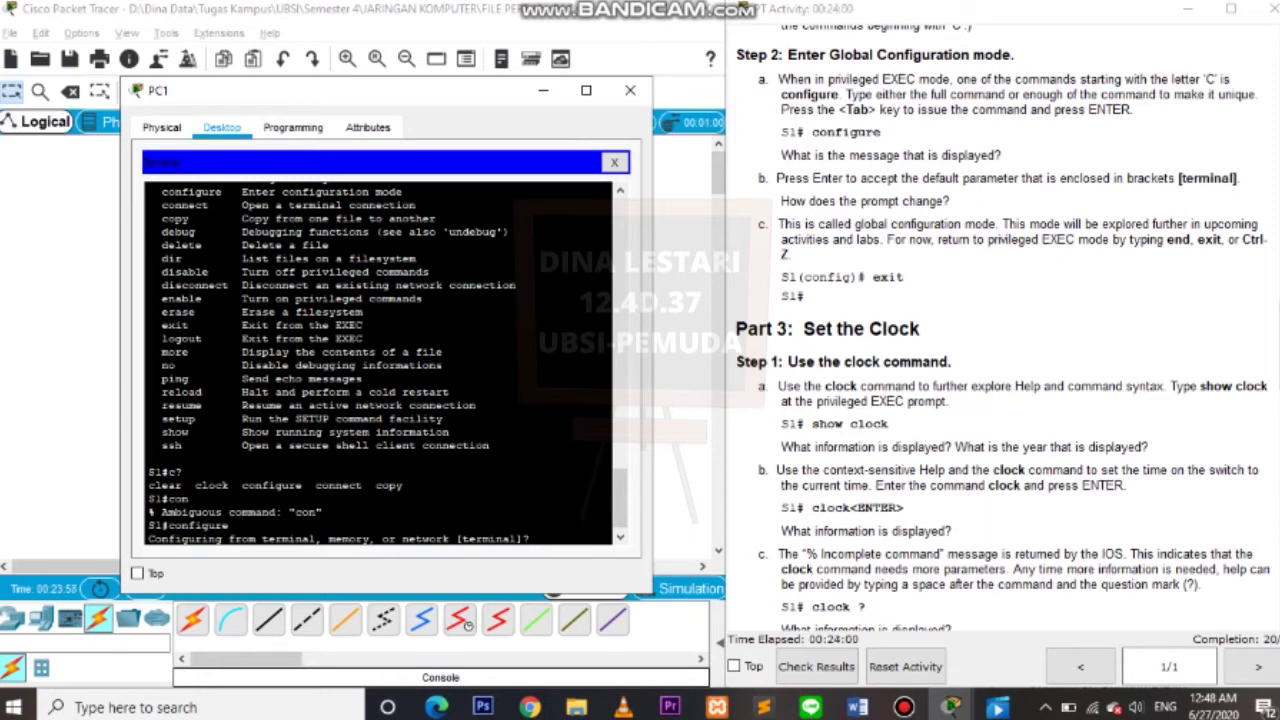
{"action": "key", "text": "Return"}
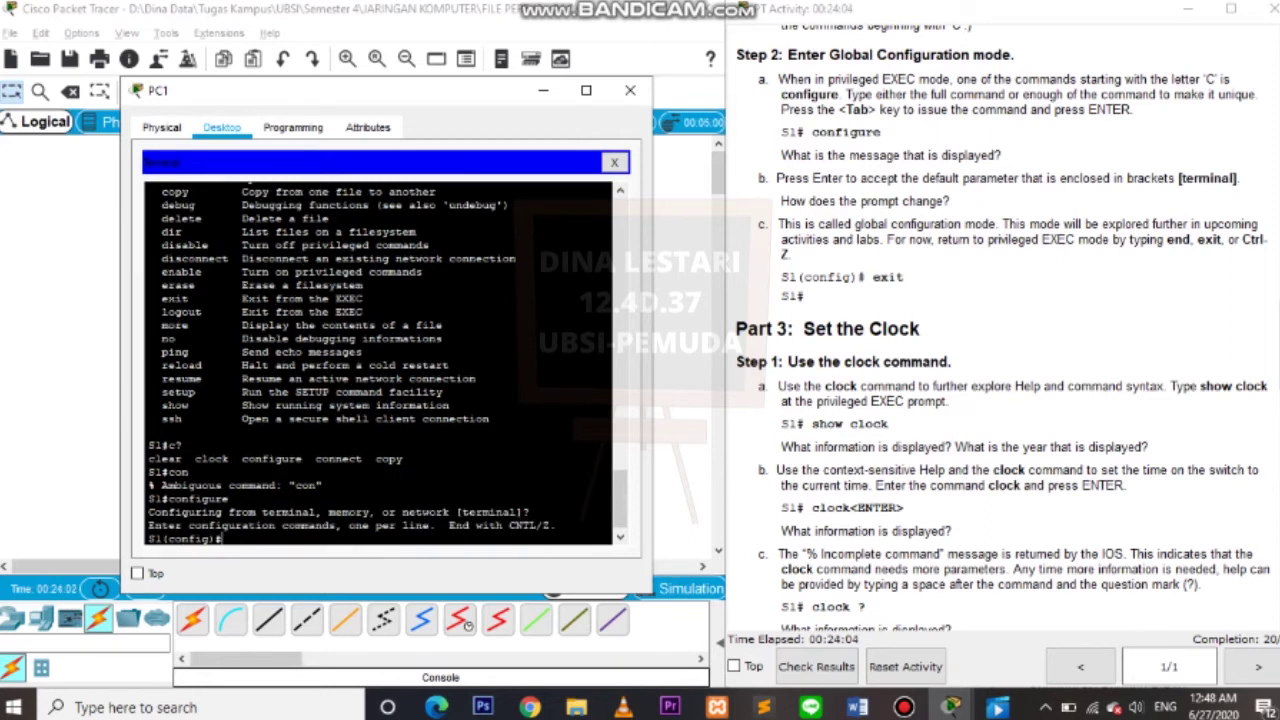
{"action": "type", "text": "exit"}
{"action": "key", "text": "Return"}
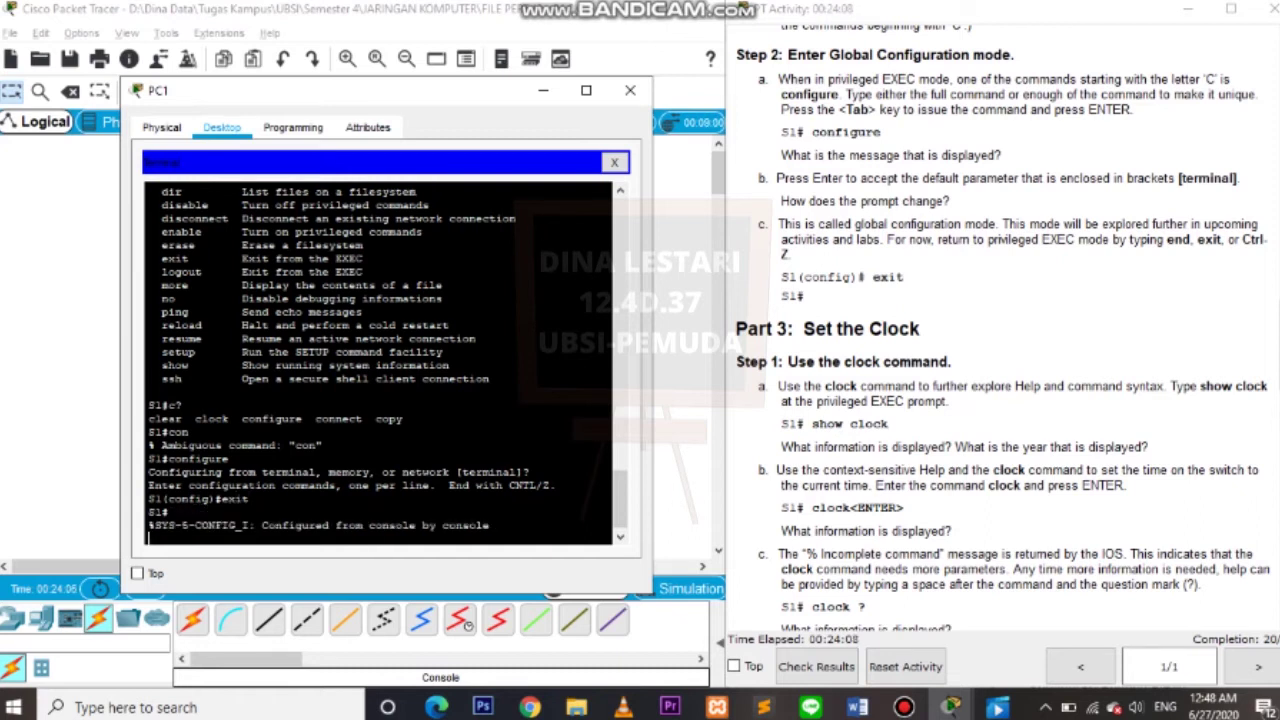
{"action": "key", "text": "Return"}
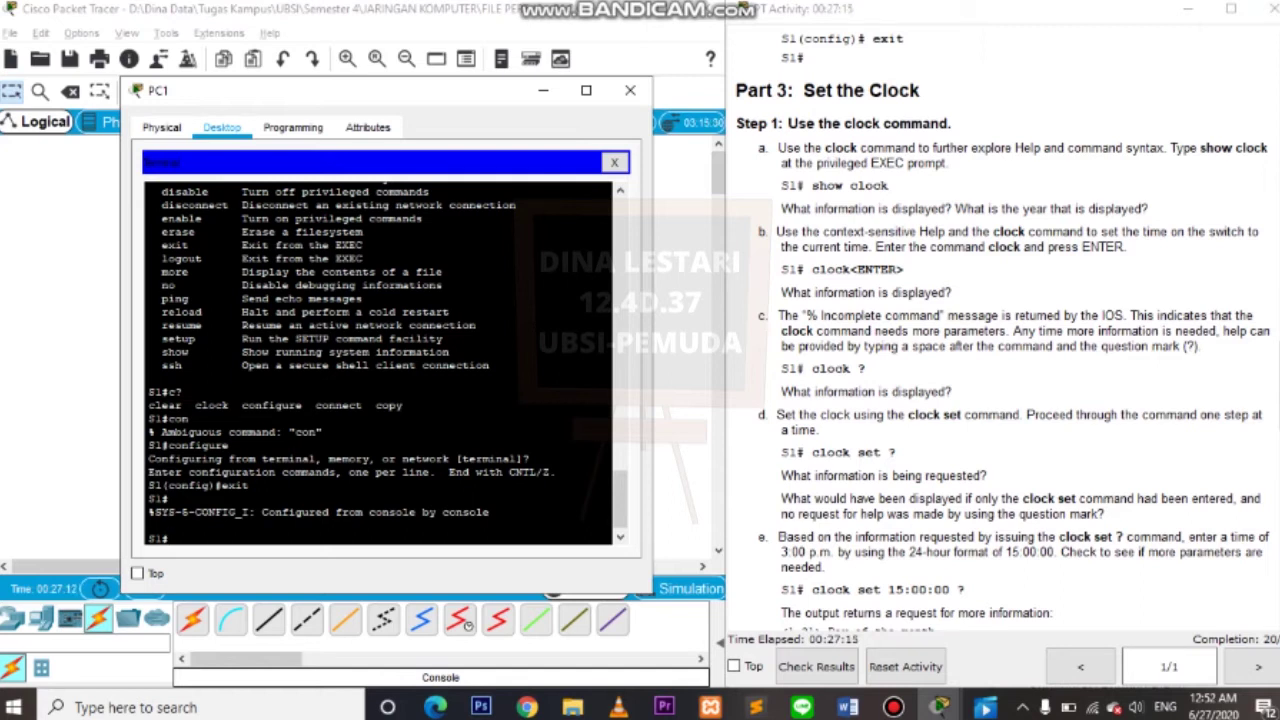
Run show clock on S1, which reports 0:27:22.144 UTC Mar 1 1993.
{"action": "type", "text": "show clock"}
{"action": "key", "text": "Return"}
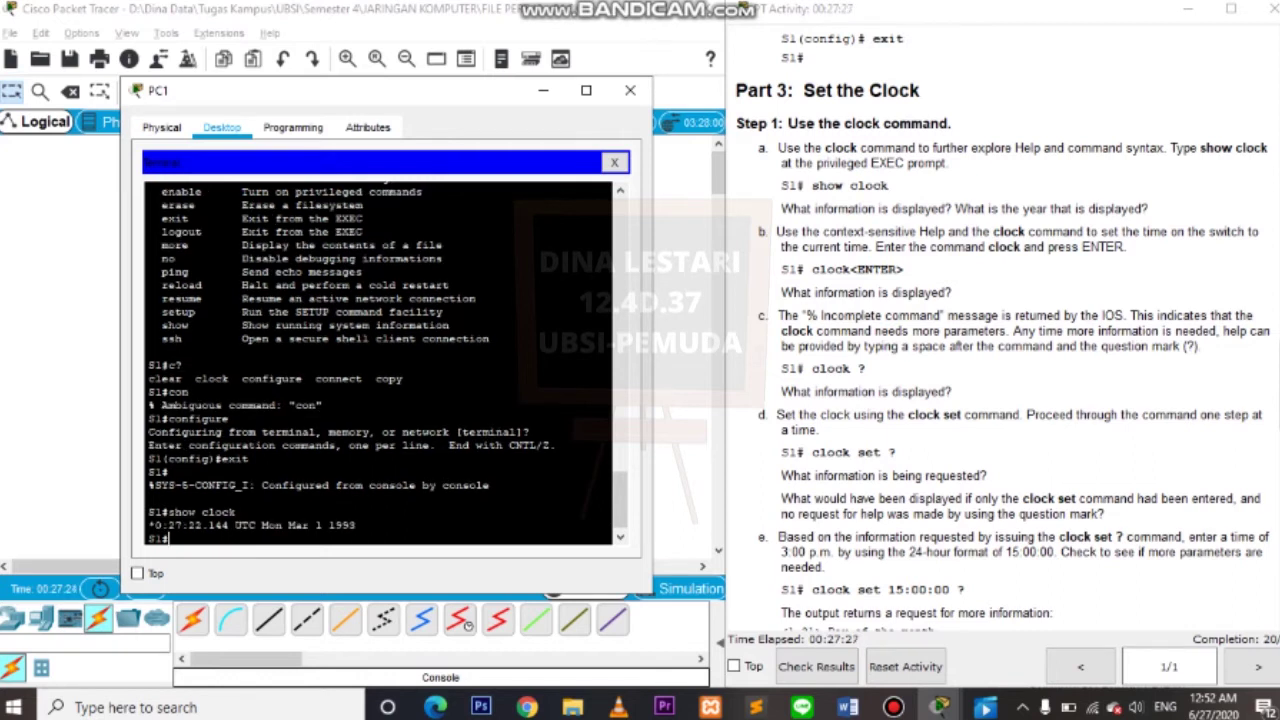
{"action": "left_click_drag", "start_coordinate": [356, 525], "coordinate": [148, 525]}
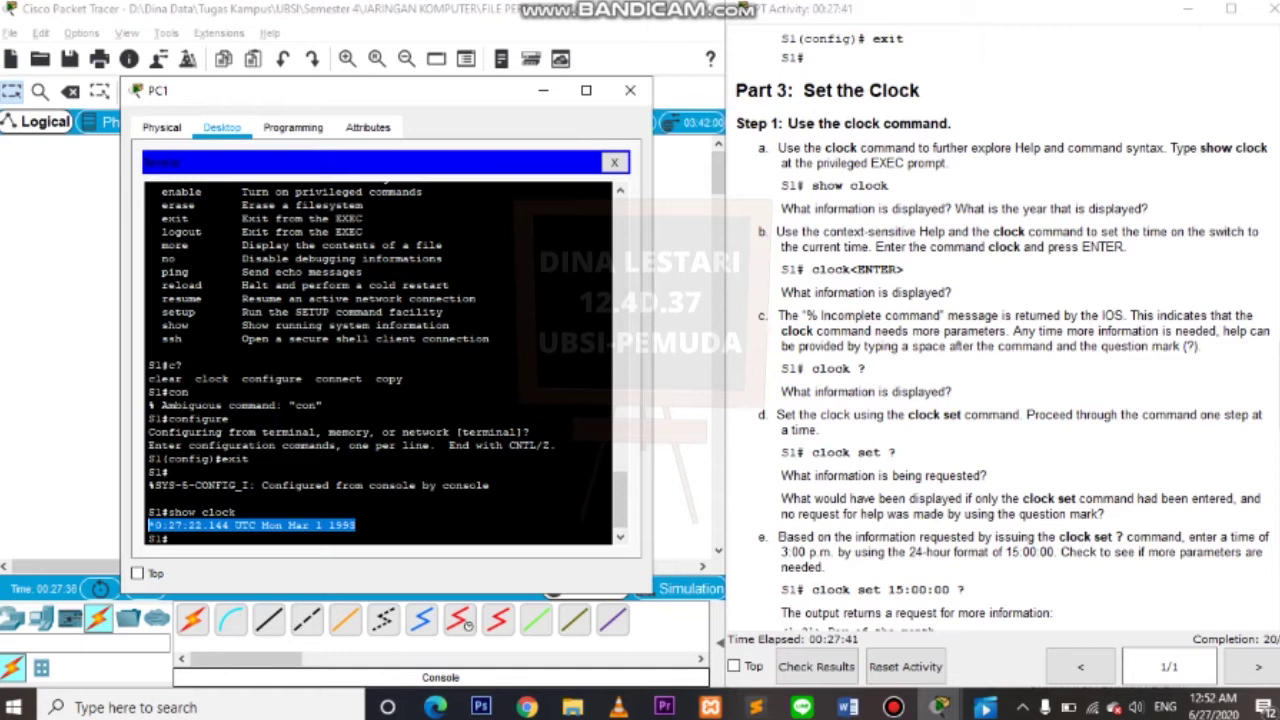
{"action": "key", "text": "ctrl+c"}
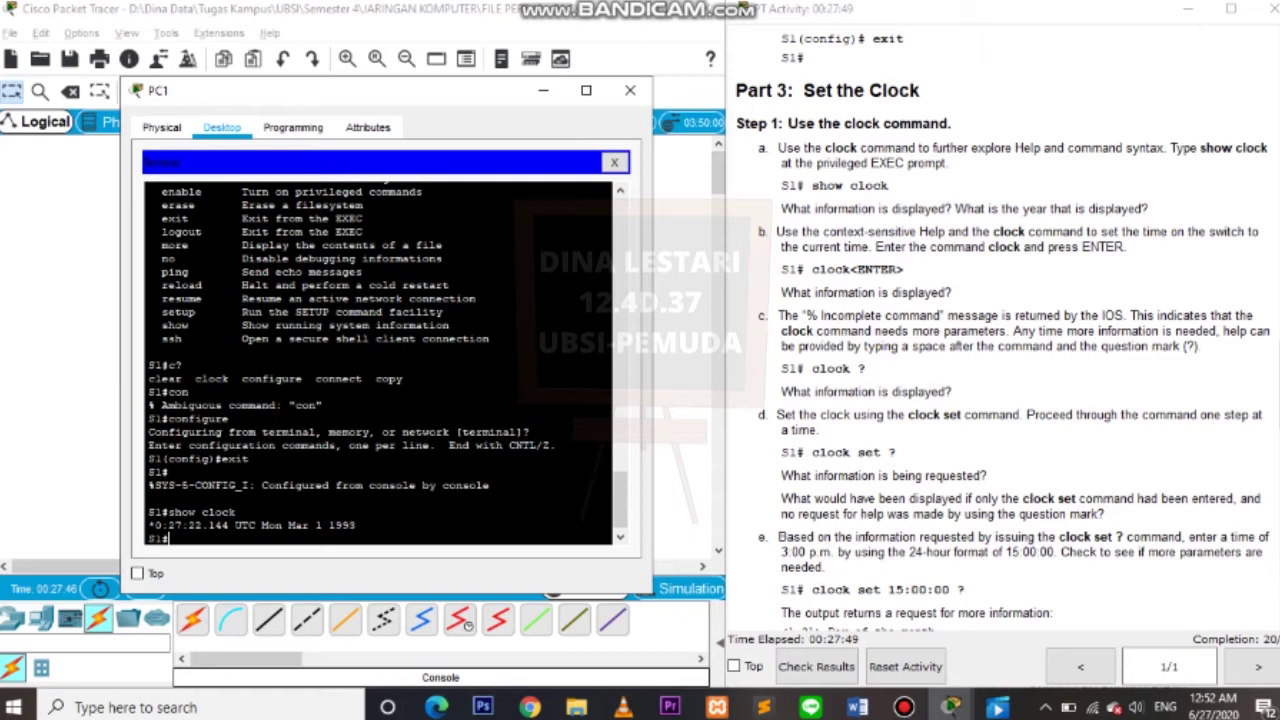
Check the clock command's help with clock, clock? and clock set?
{"action": "type", "text": "clock"}
{"action": "key", "text": "Return"}
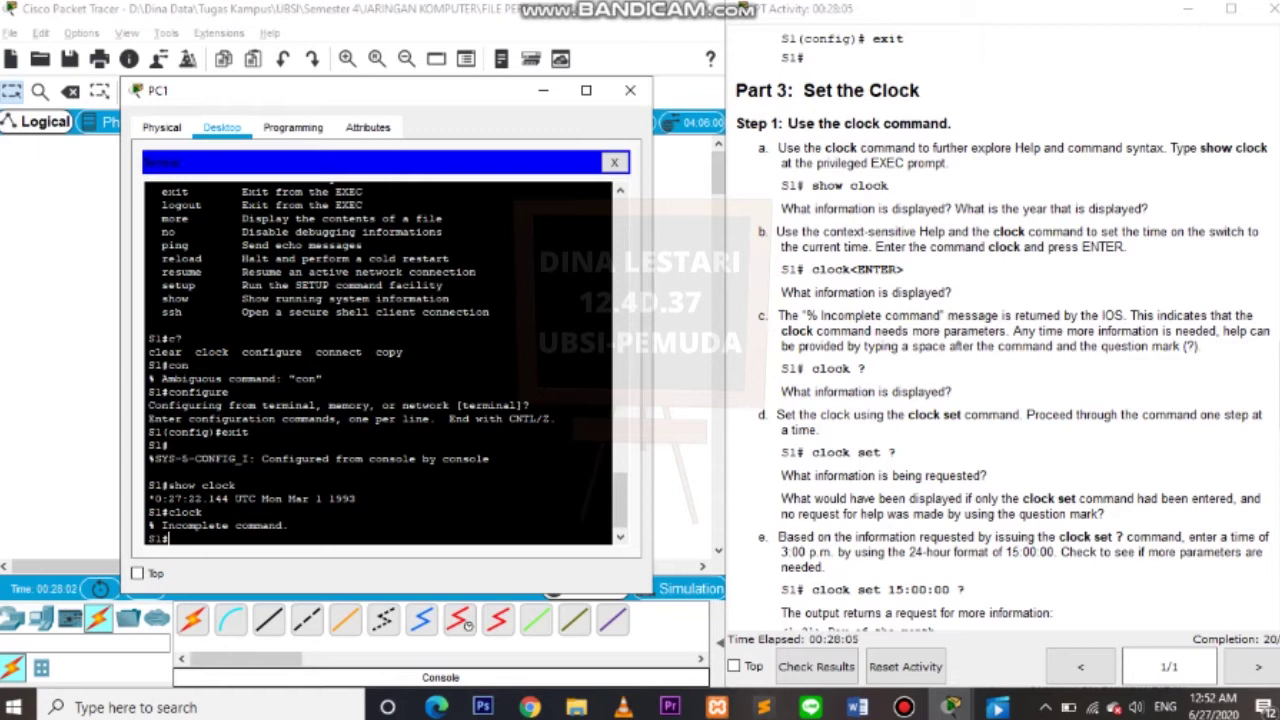
{"action": "type", "text": "clock?"}
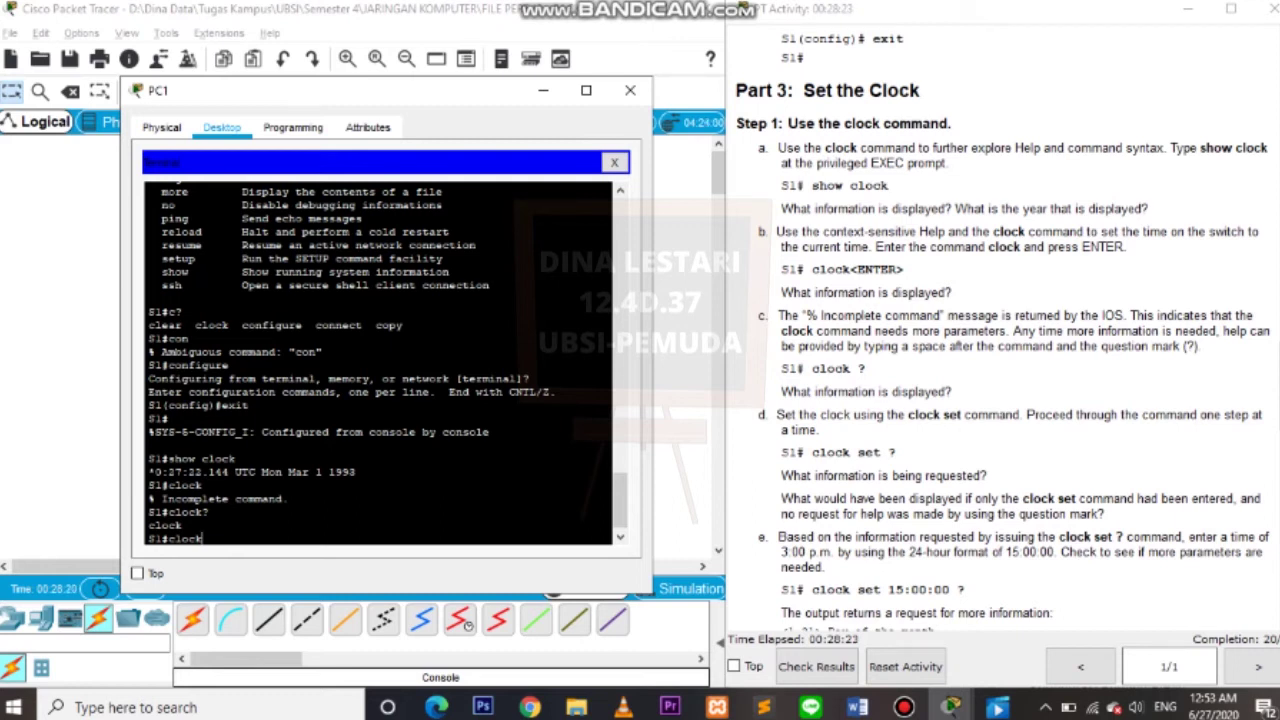
{"action": "type", "text": "set?"}
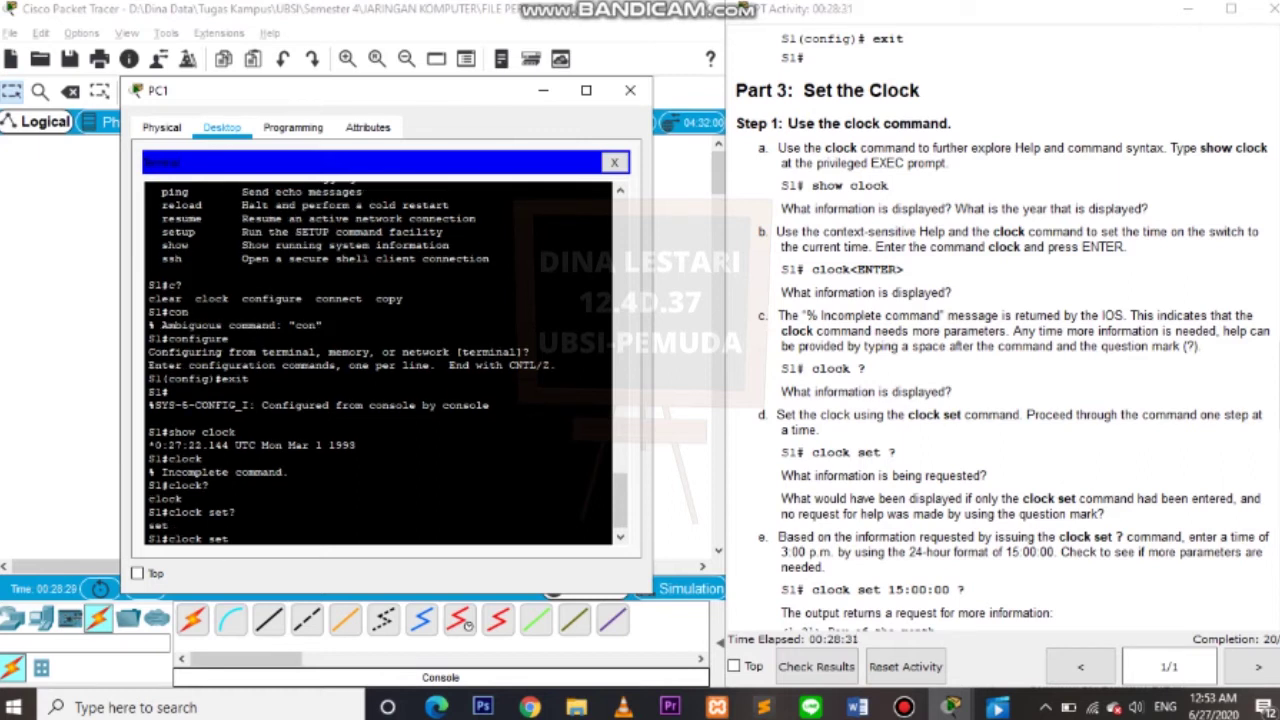
Check the parameters for clock set 15:00:00 ? and try the command with only the time.
{"action": "scroll", "coordinate": [1000, 330], "scroll_direction": "down", "scroll_amount": 6}
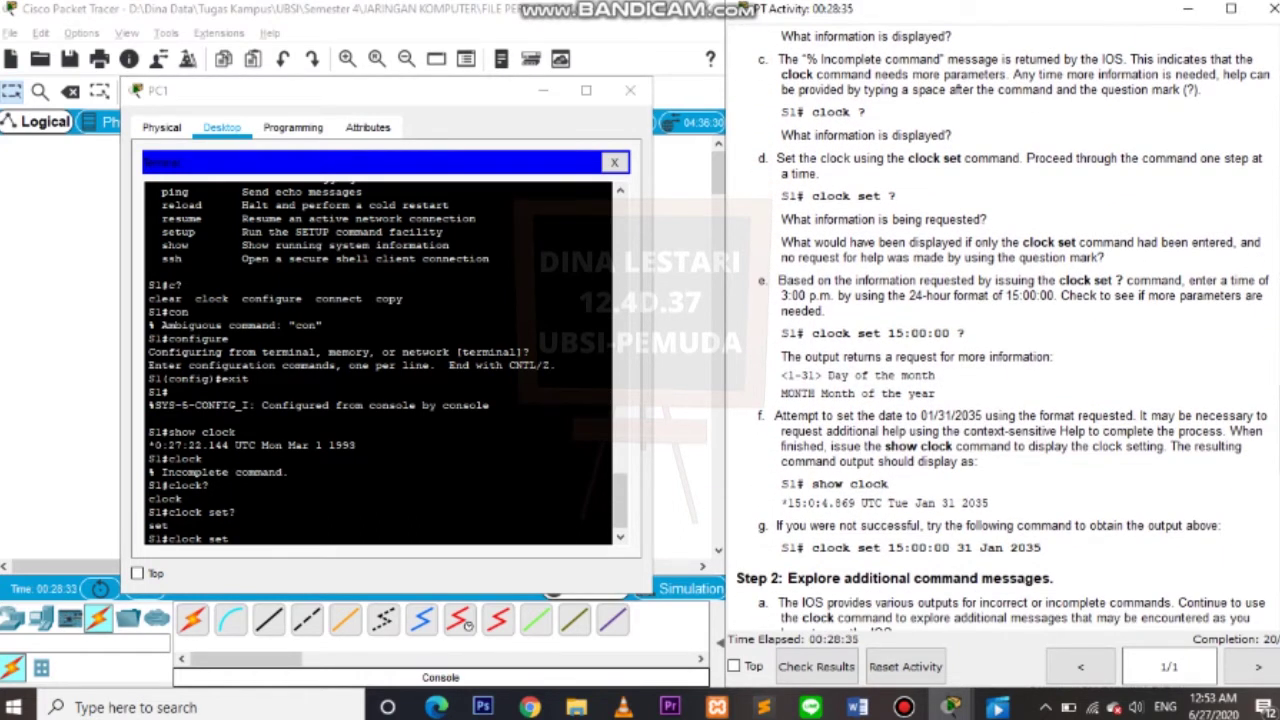
{"action": "left_click_drag", "start_coordinate": [886, 333], "coordinate": [965, 333]}
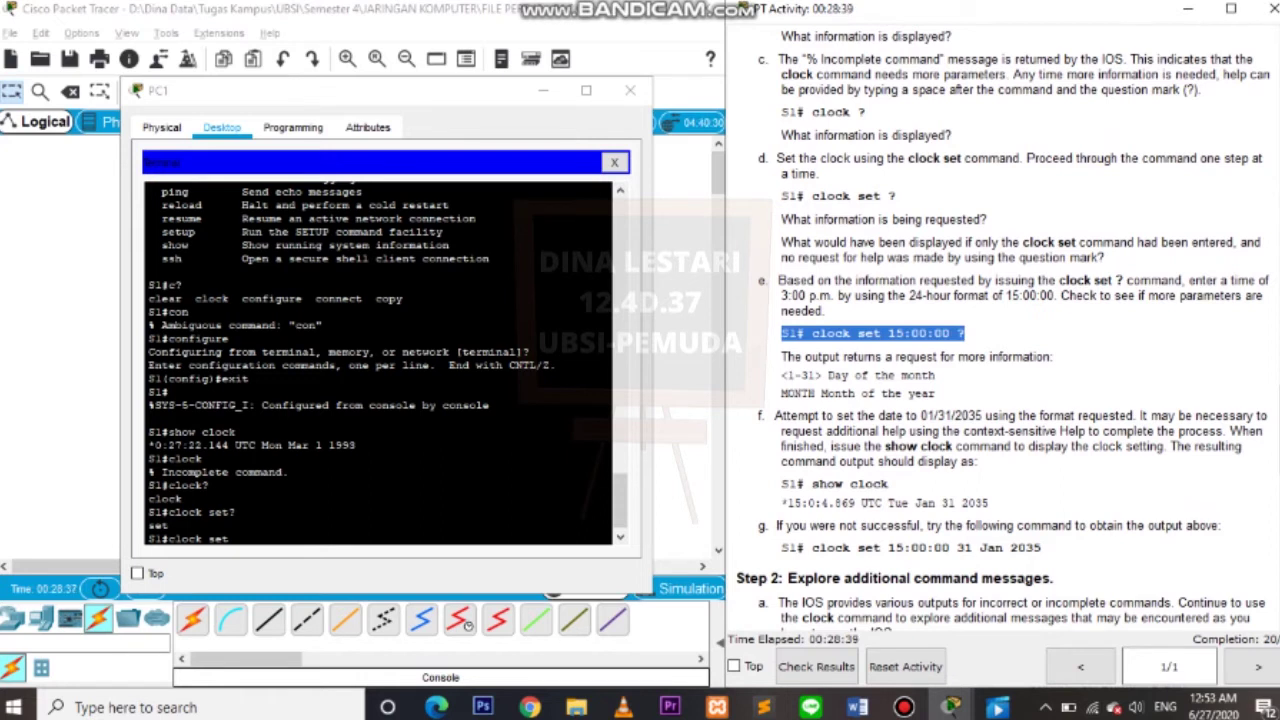
{"action": "left_click", "coordinate": [229, 539]}
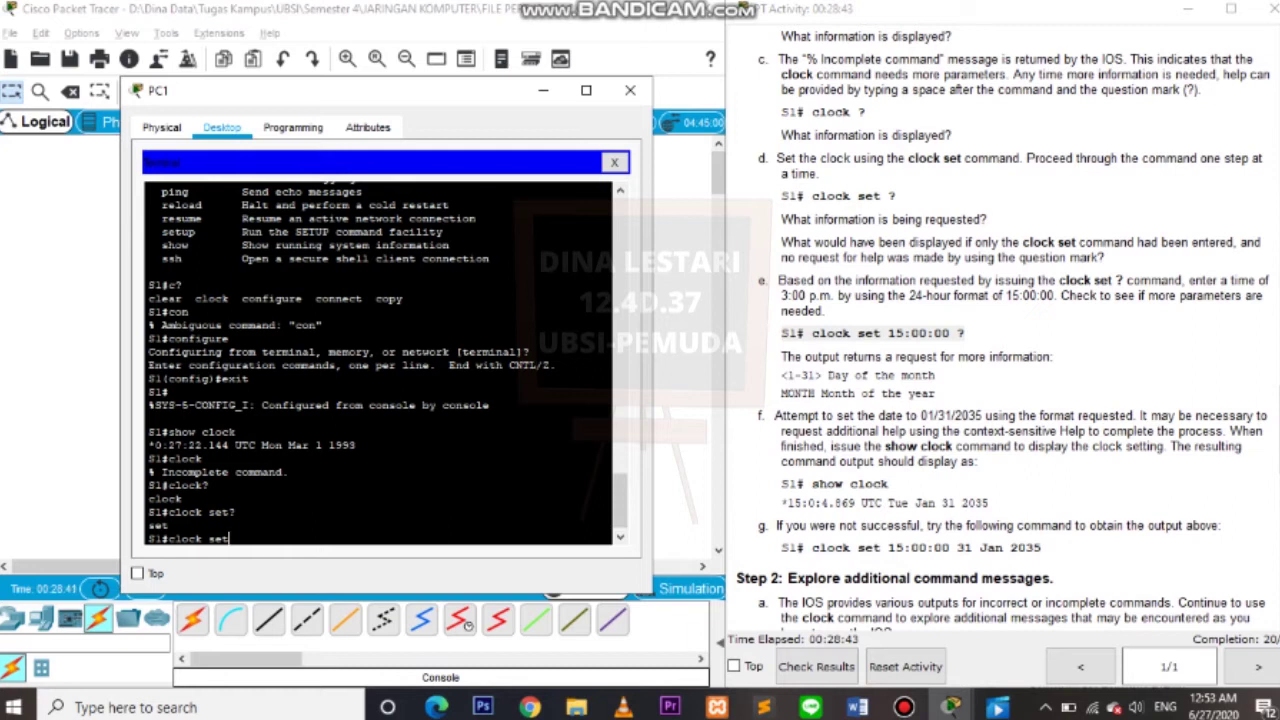
{"action": "type", "text": "15:00:00?"}
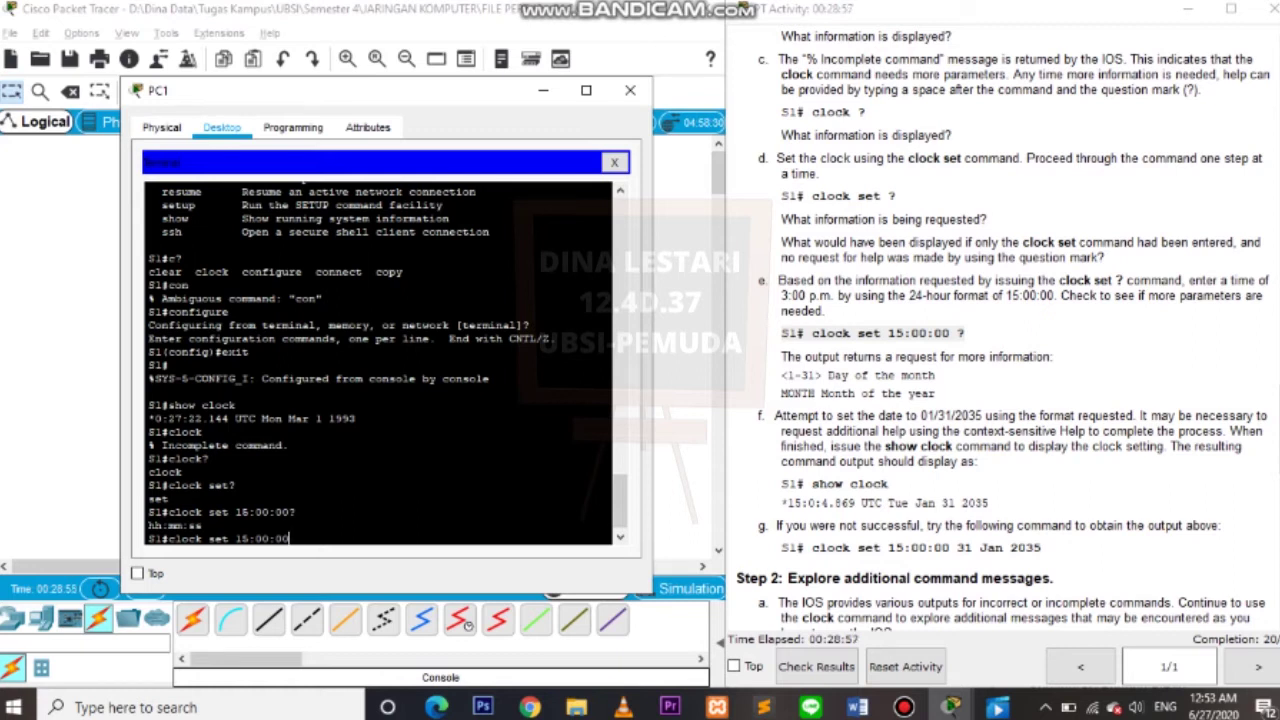
{"action": "left_click_drag", "start_coordinate": [782, 333], "coordinate": [964, 333]}
{"action": "scroll", "coordinate": [964, 333], "scroll_direction": "down", "scroll_amount": 3}
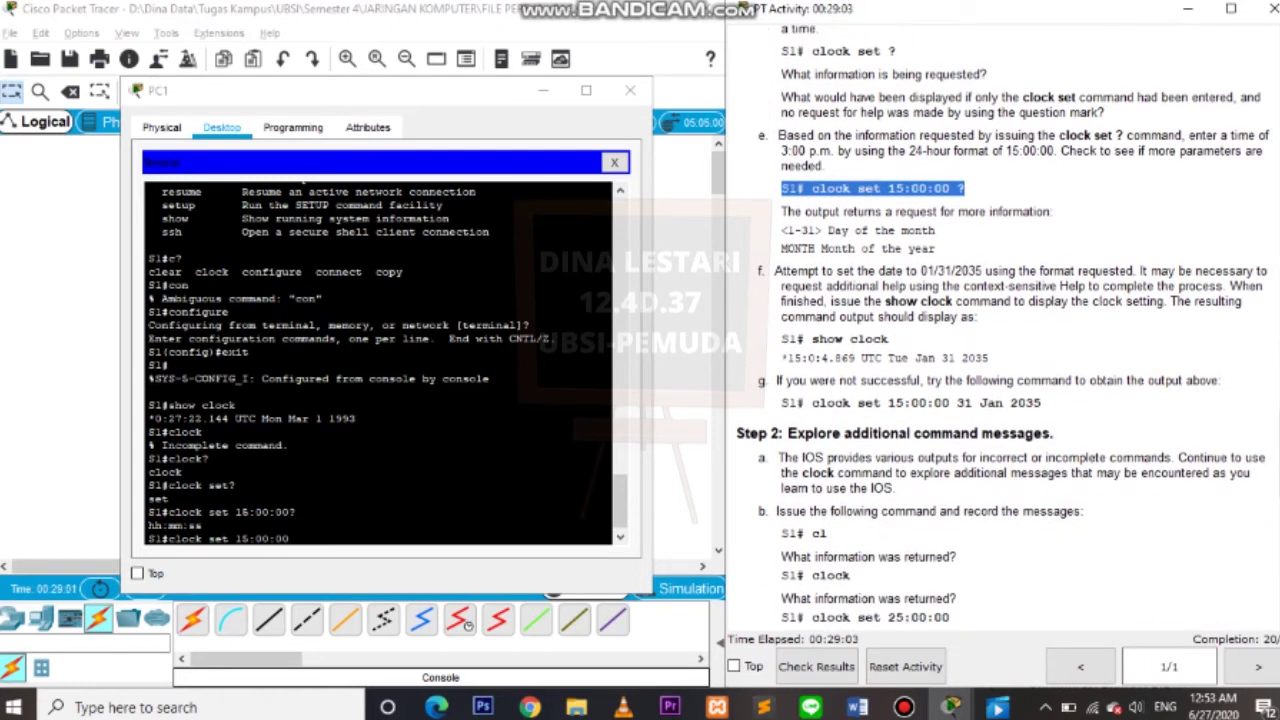
{"action": "key", "text": "alt+Tab"}
{"action": "key", "text": "Return"}
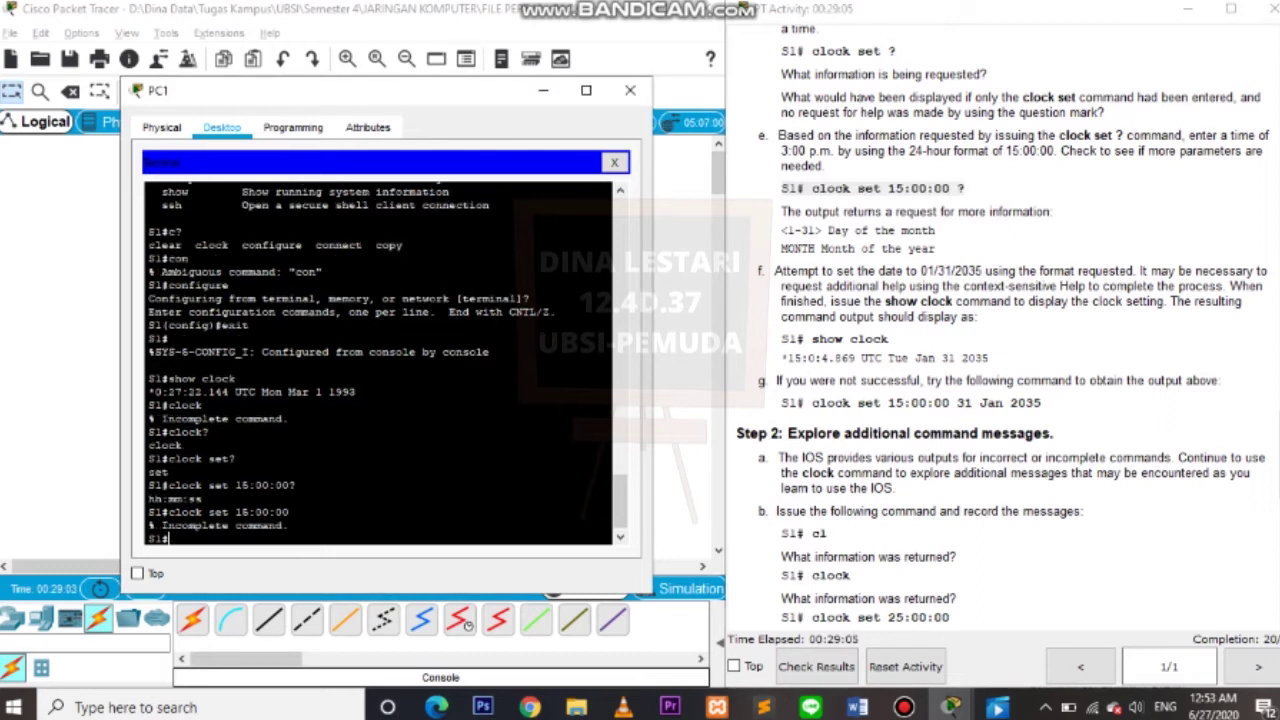
Recheck show clock, then set the clock with clock set 15:00:00 26 Jun 2020.
{"action": "type", "text": "show clock"}
{"action": "key", "text": "Return"}
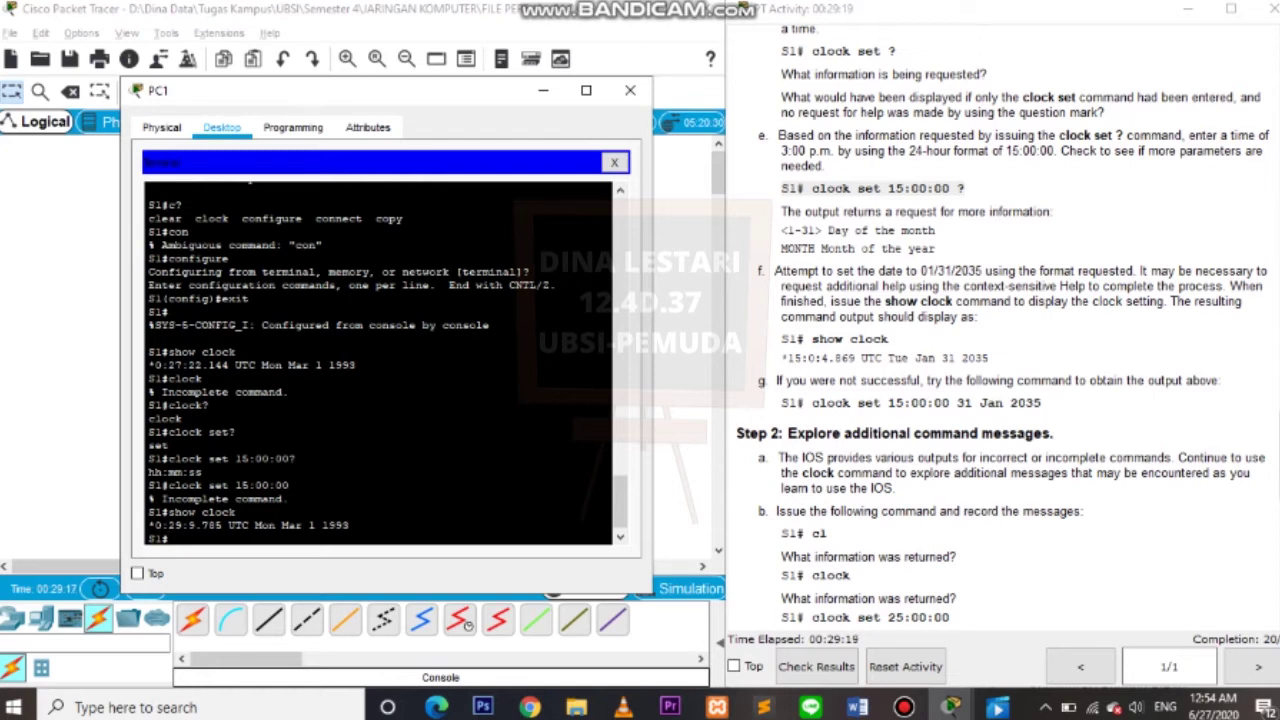
{"action": "left_click_drag", "start_coordinate": [776, 380], "coordinate": [1218, 381]}
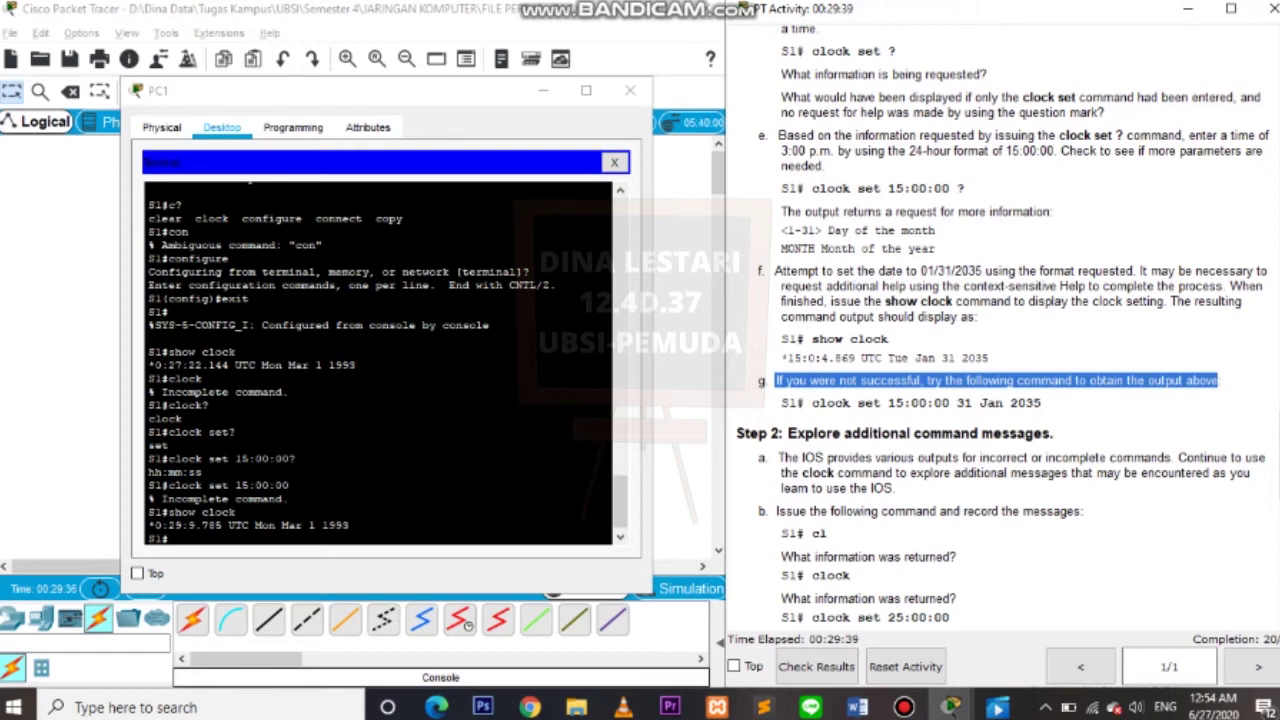
{"action": "left_click", "coordinate": [170, 538]}
{"action": "type", "text": "clock"}
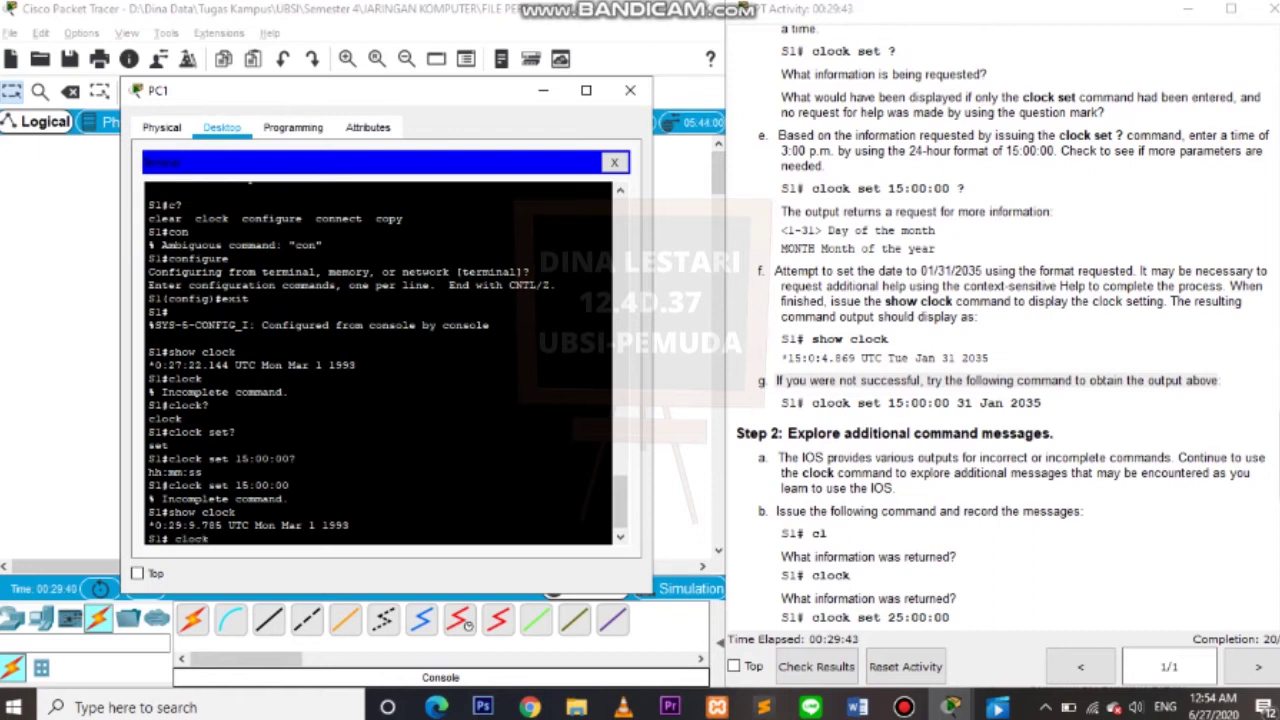
{"action": "type", "text": " set 15:00:00 31"}
{"action": "key", "text": "BackSpace"}
{"action": "key", "text": "BackSpace"}
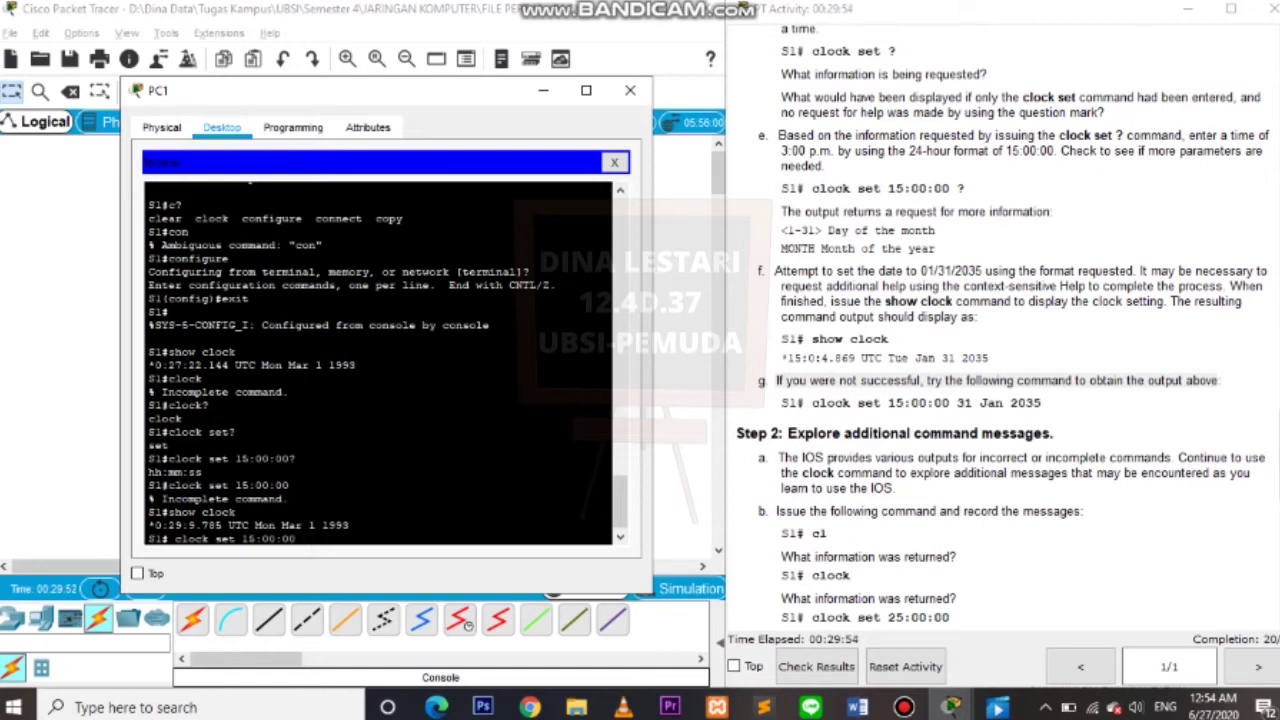
{"action": "type", "text": "26 Jun 2020"}
{"action": "key", "text": "Return"}
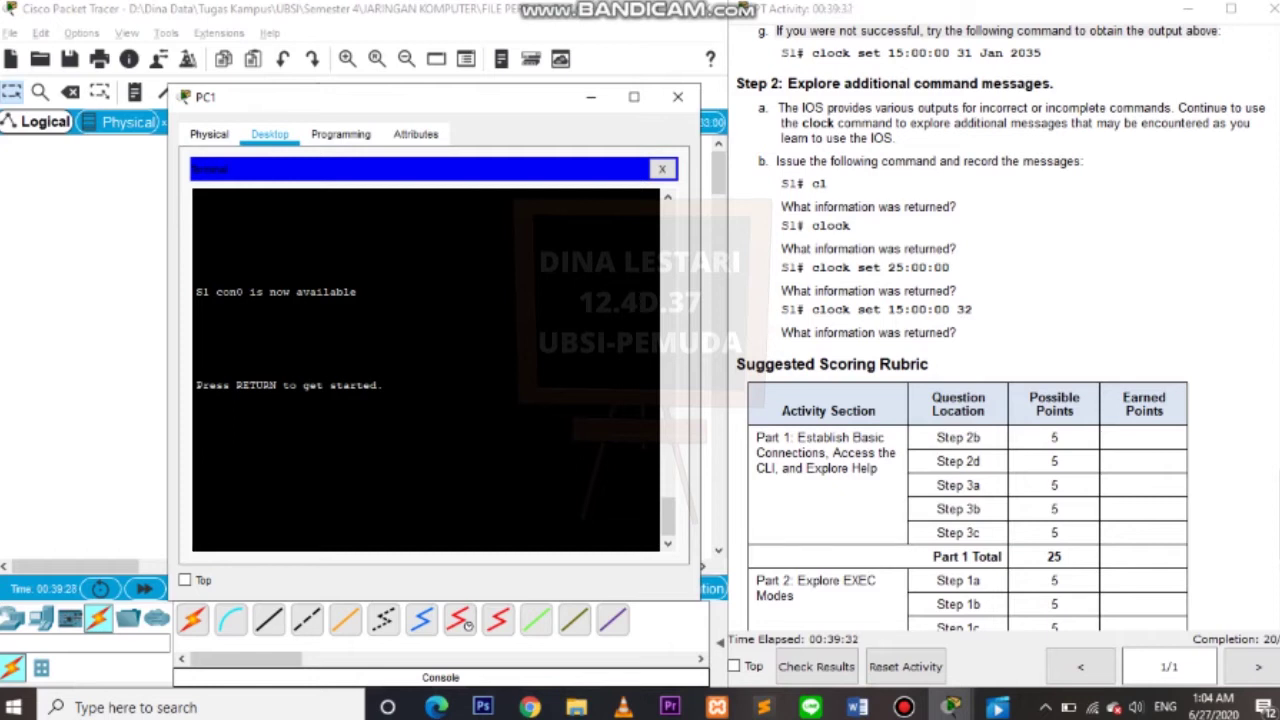
Get a prompt on S1 and return to privileged EXEC mode with en.
{"action": "key", "text": "Return"}
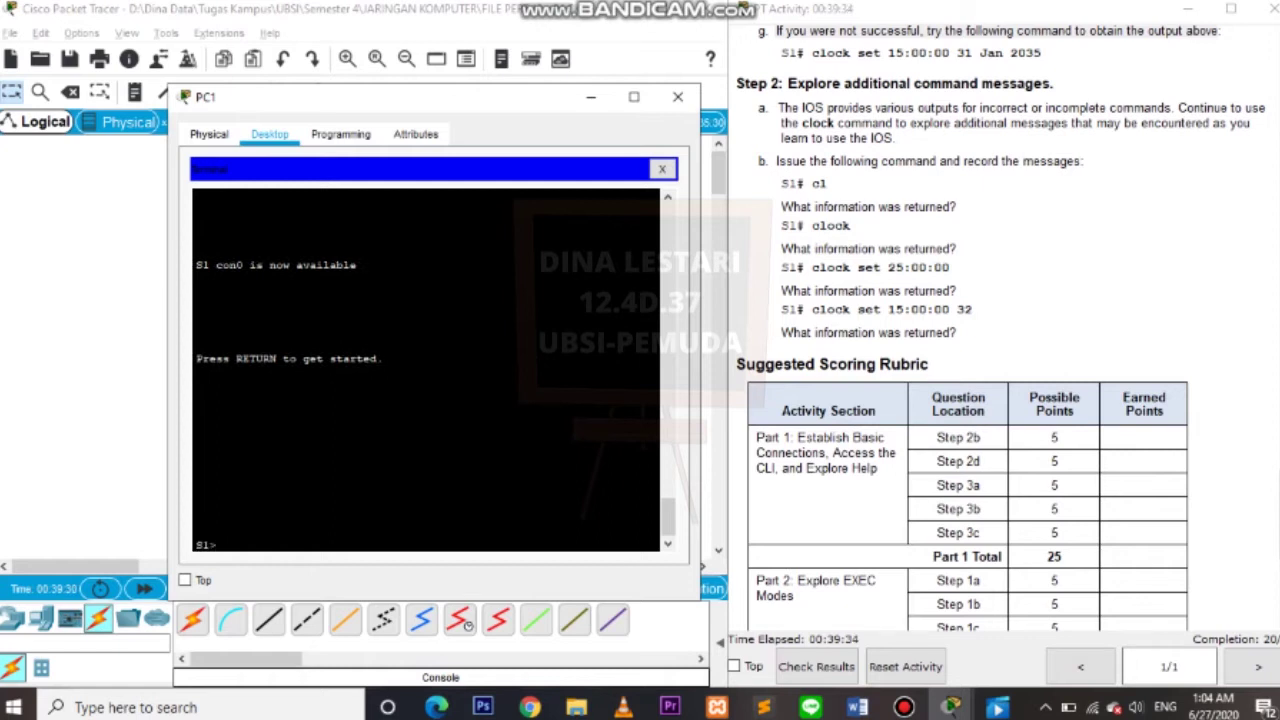
{"action": "type", "text": "en"}
{"action": "key", "text": "Return"}
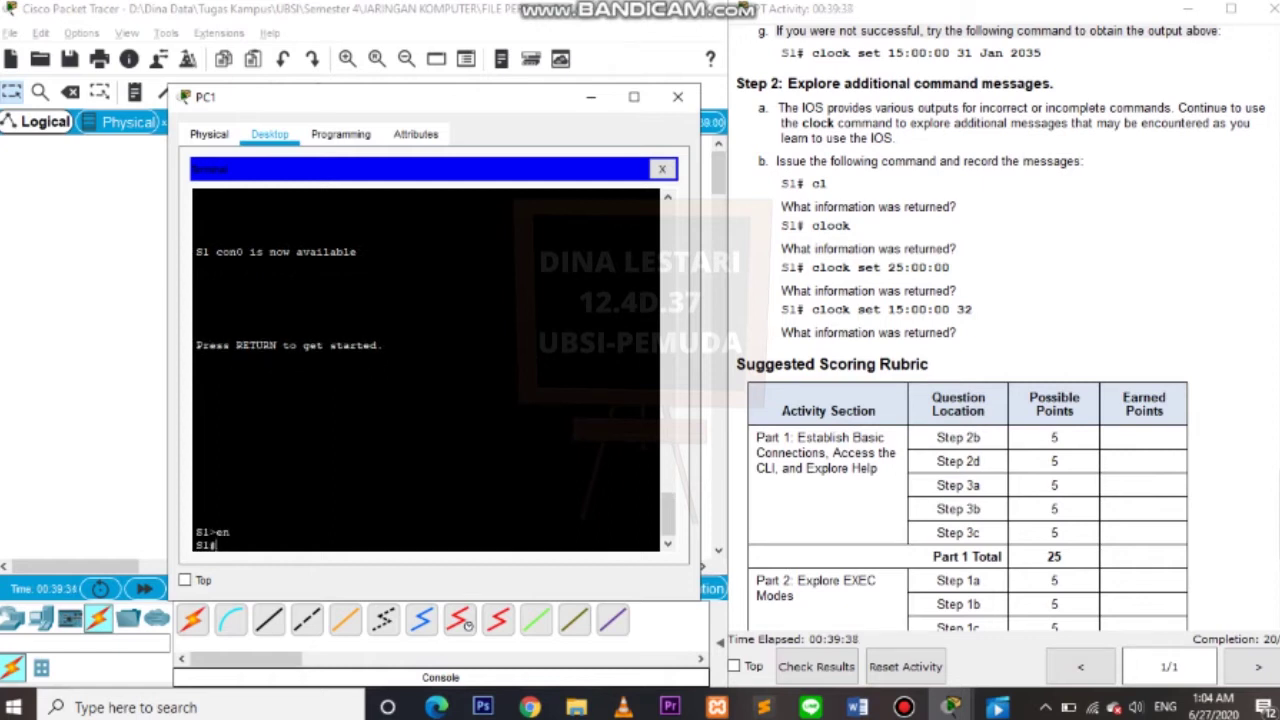
Run cl, clock, and clock set 25:00:00 to see the ambiguous, incomplete and invalid-input errors.
{"action": "type", "text": "cl"}
{"action": "key", "text": "Return"}
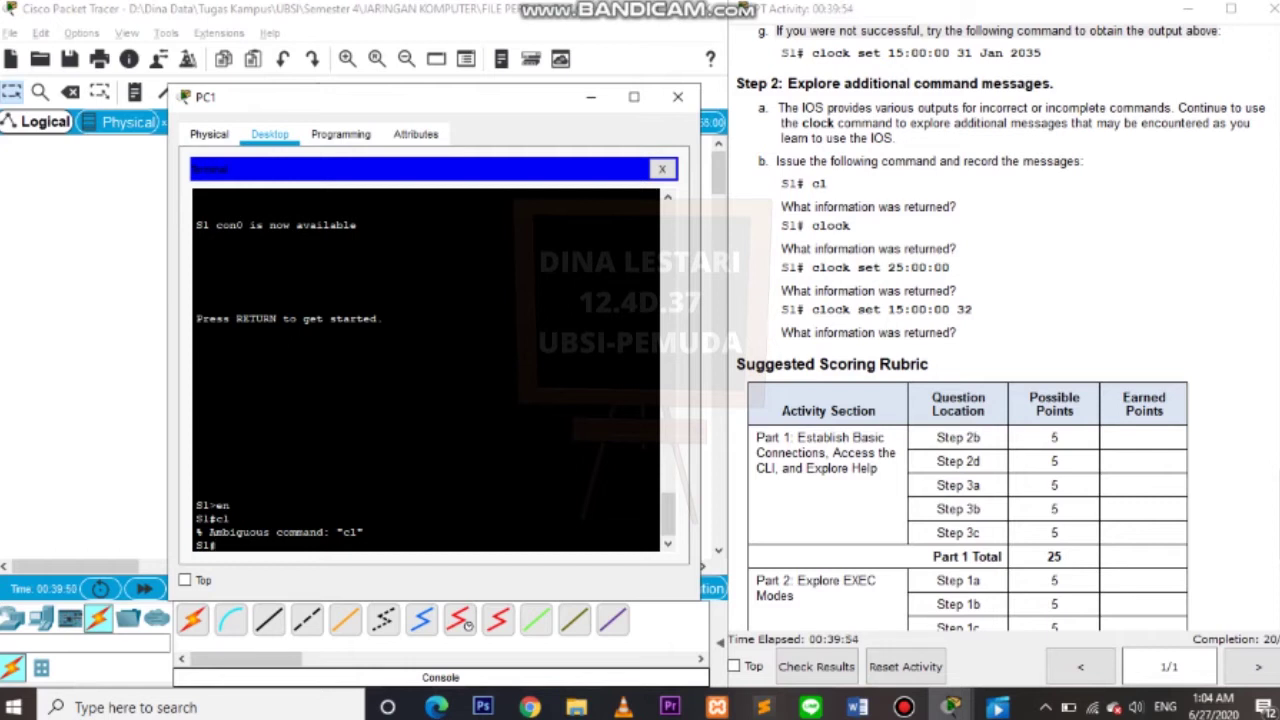
{"action": "type", "text": "clock"}
{"action": "key", "text": "Return"}
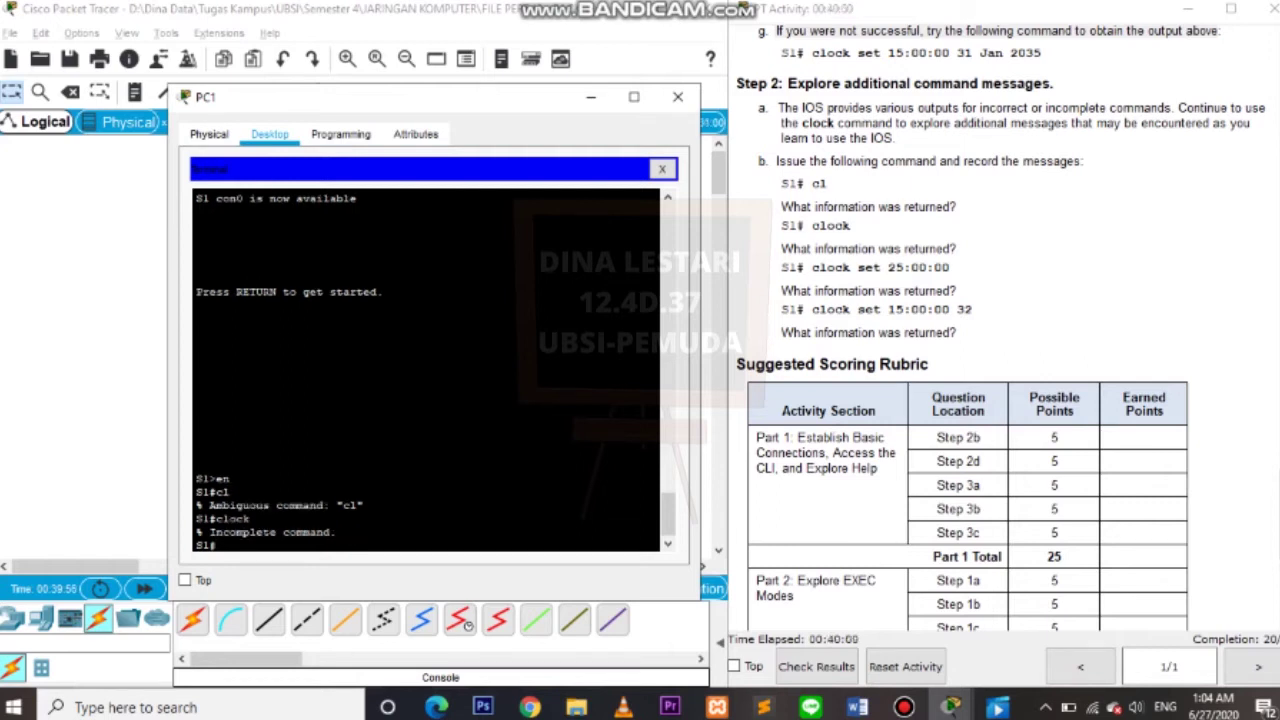
{"action": "type", "text": "clock set "}
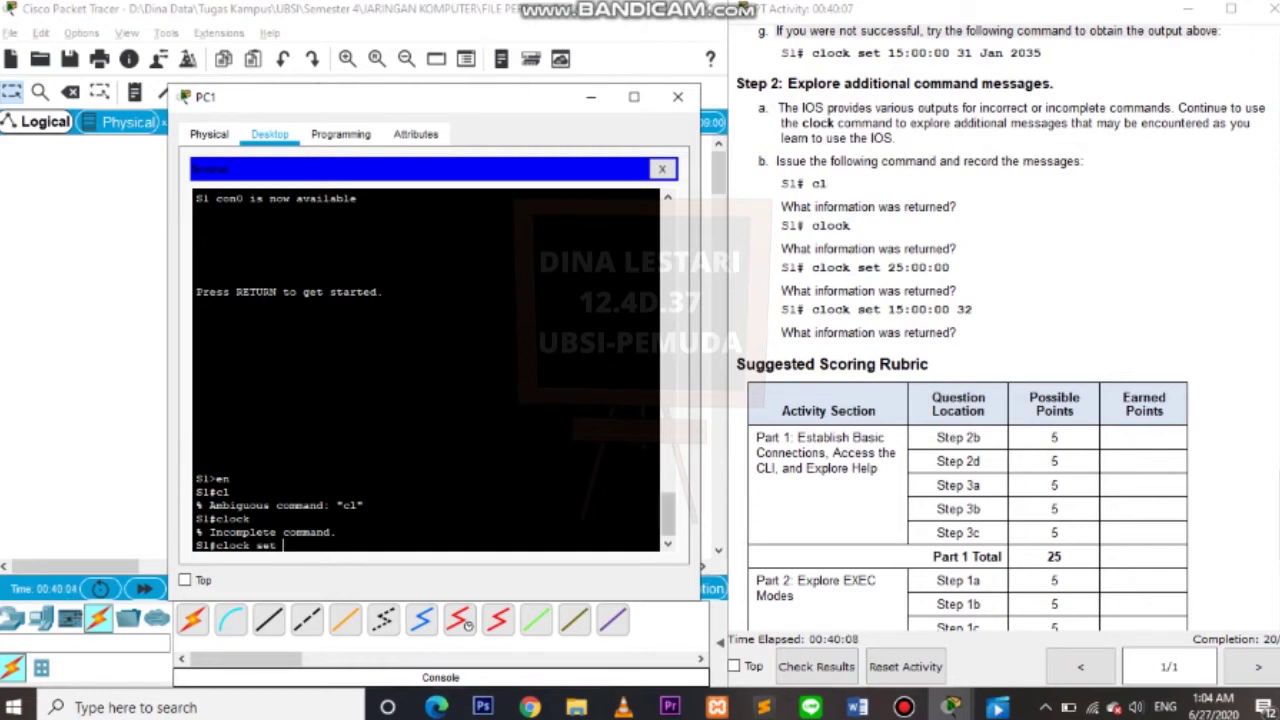
{"action": "type", "text": "25:00:00"}
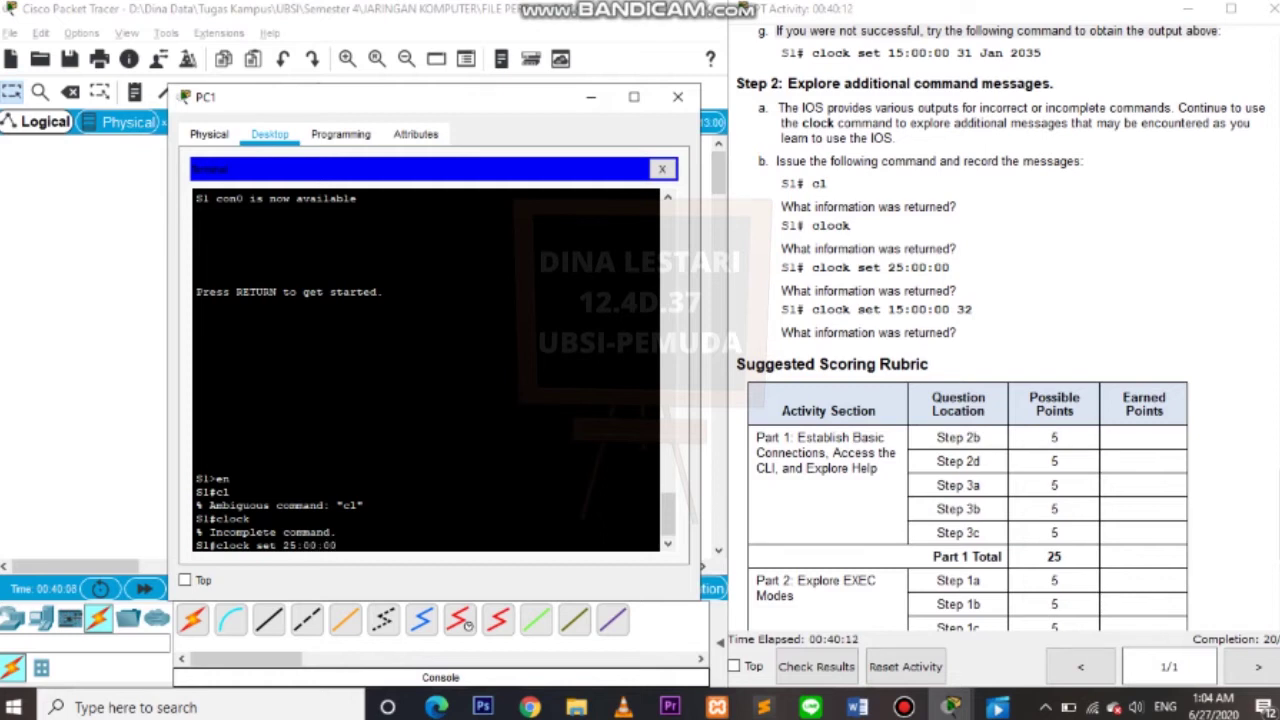
{"action": "key", "text": "Return"}
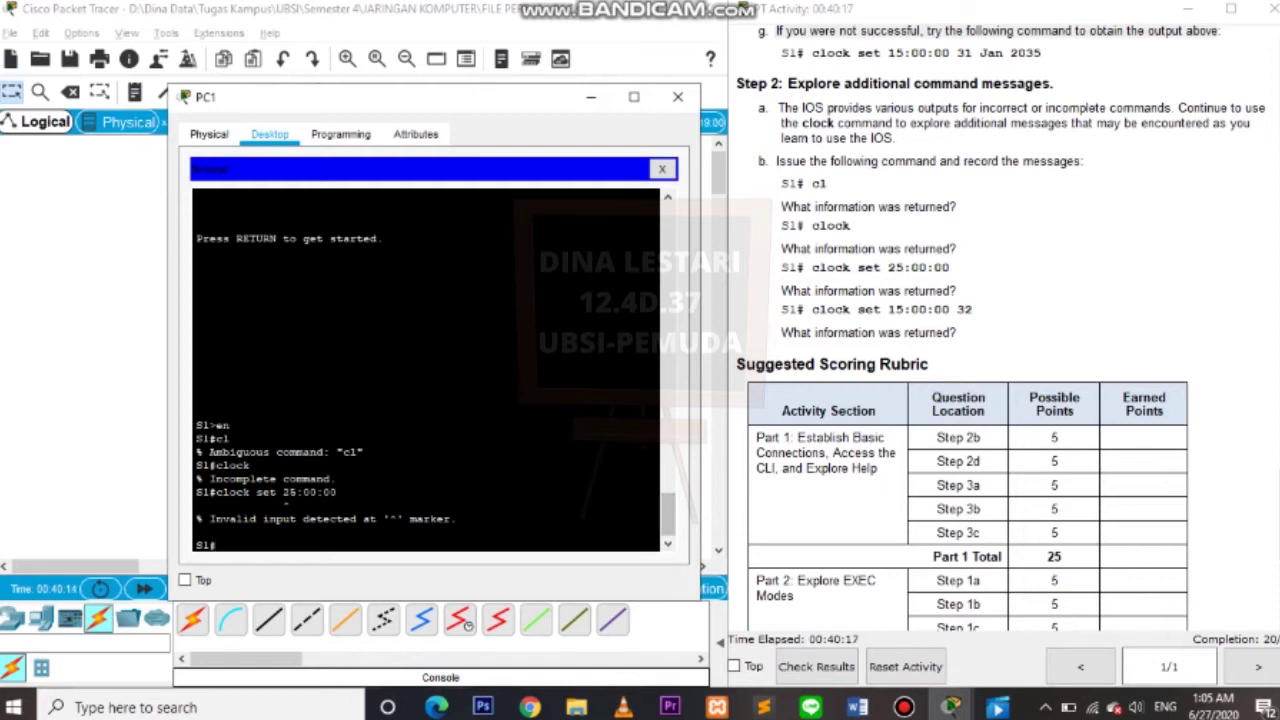
Start a fresh console session and run clock set 15:56:00 to see its response.
{"action": "scroll", "coordinate": [426, 370], "scroll_direction": "up", "scroll_amount": 15}
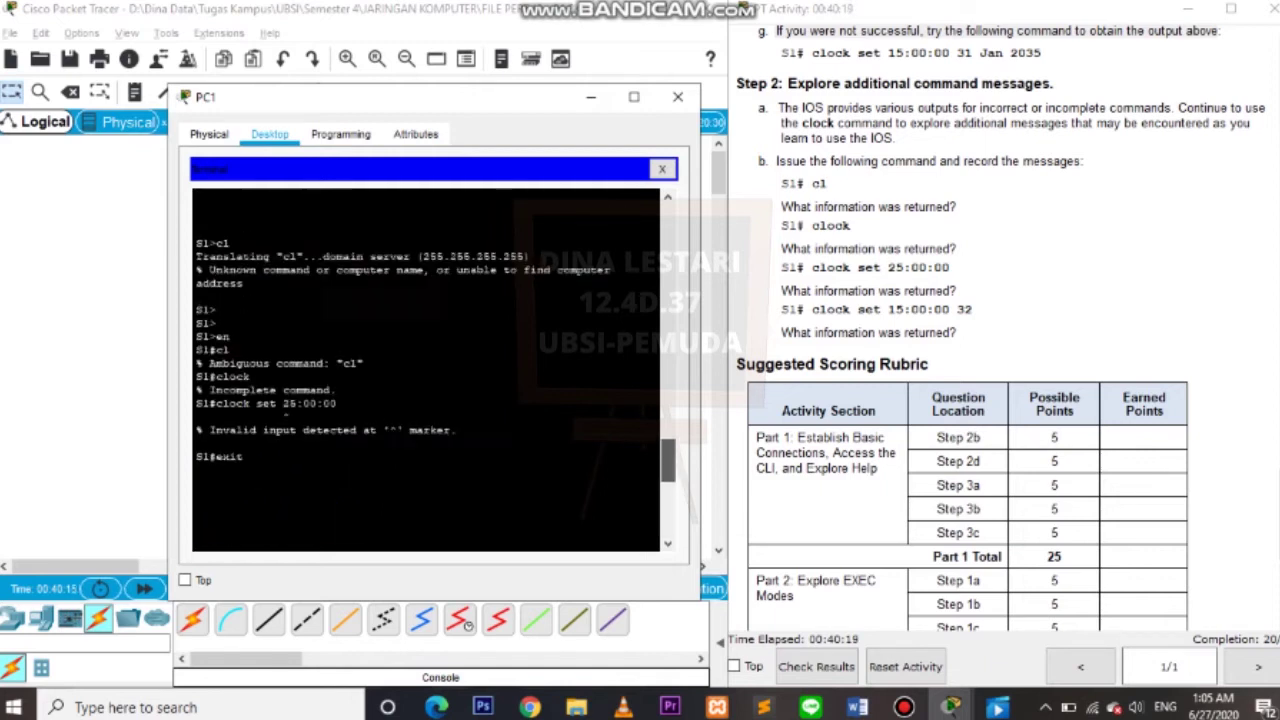
{"action": "scroll", "coordinate": [426, 370], "scroll_direction": "down", "scroll_amount": 2}
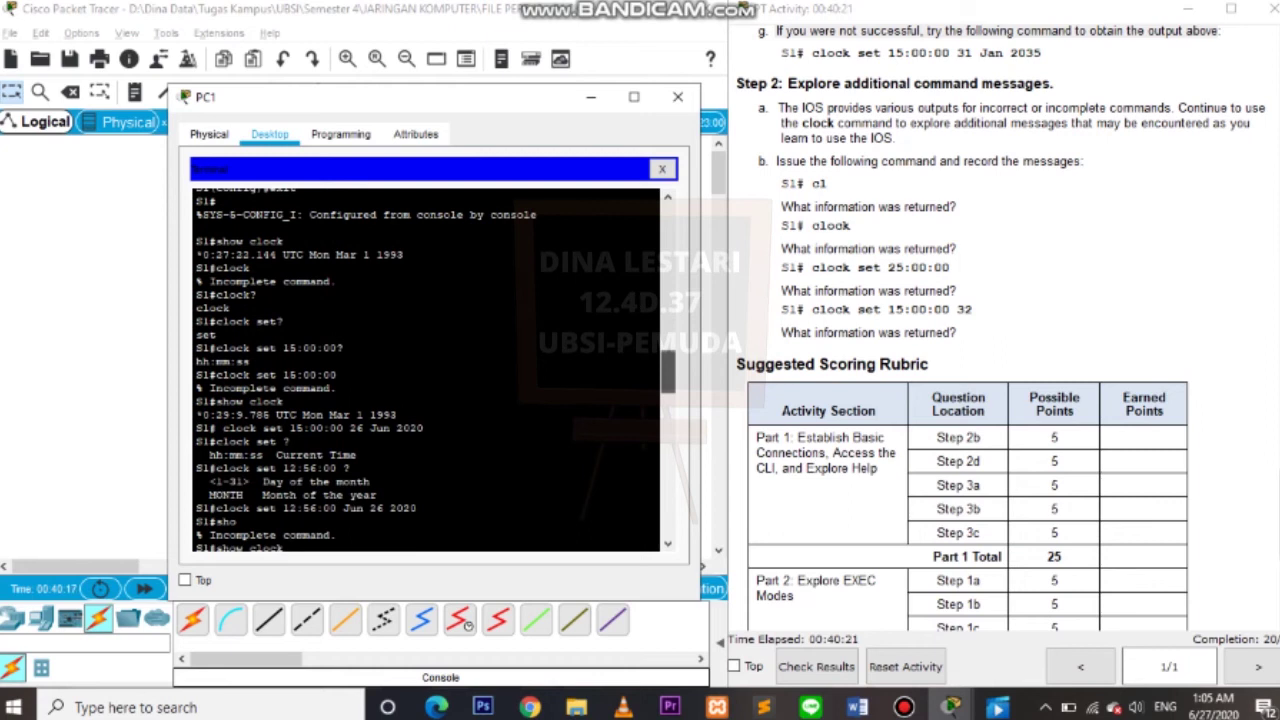
{"action": "scroll", "coordinate": [426, 370], "scroll_direction": "down", "scroll_amount": 2}
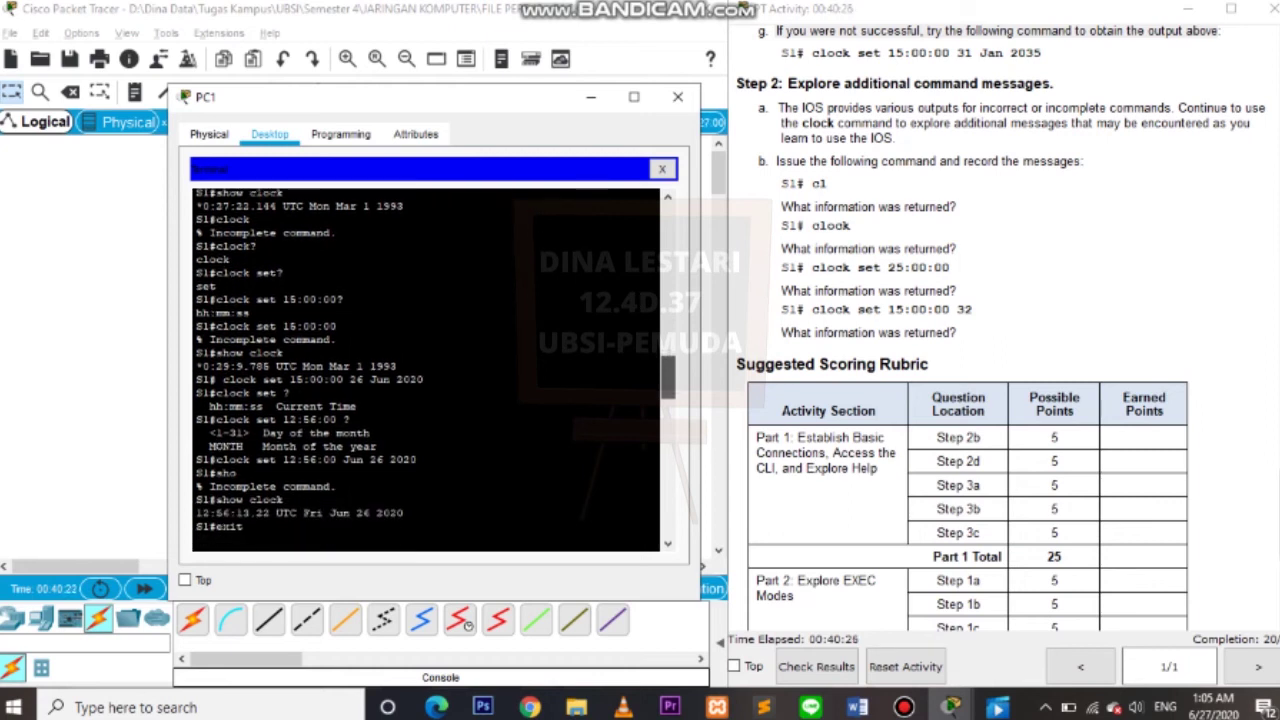
{"action": "key", "text": "Return"}
{"action": "type", "text": "en cl clock clock set 25:00:00"}
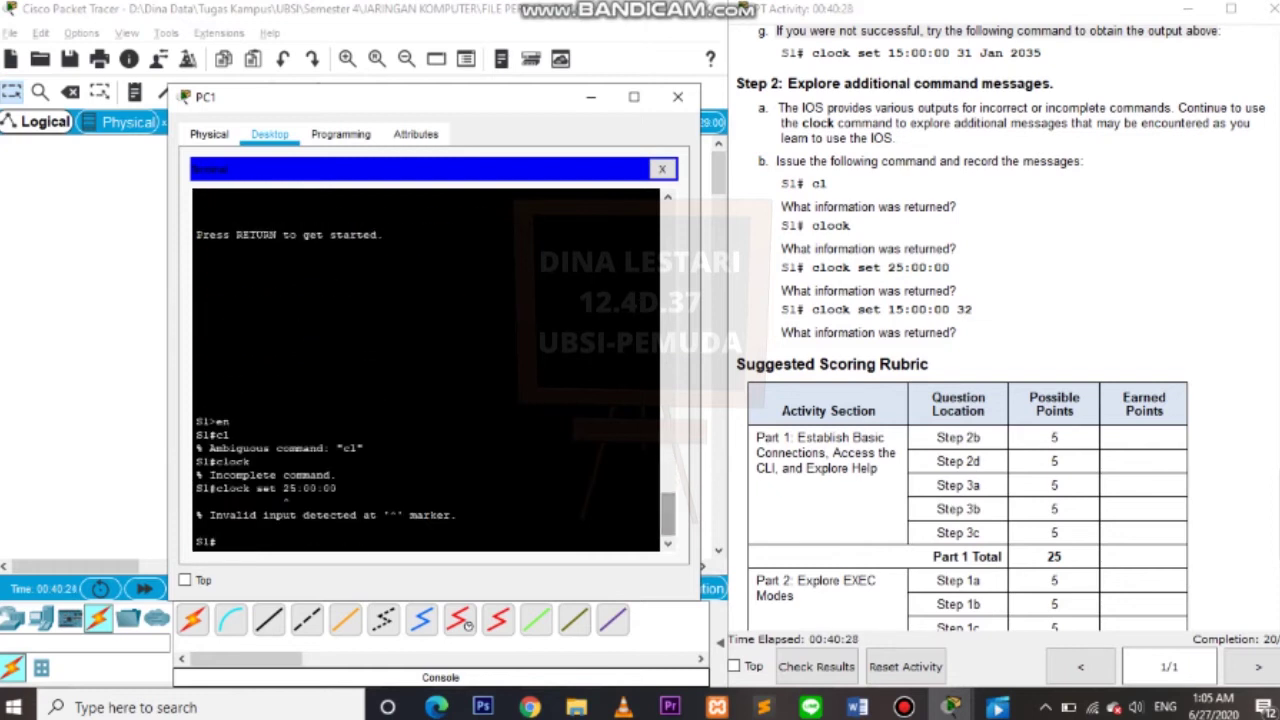
{"action": "type", "text": "clock set 15:56:00"}
{"action": "key", "text": "Return"}
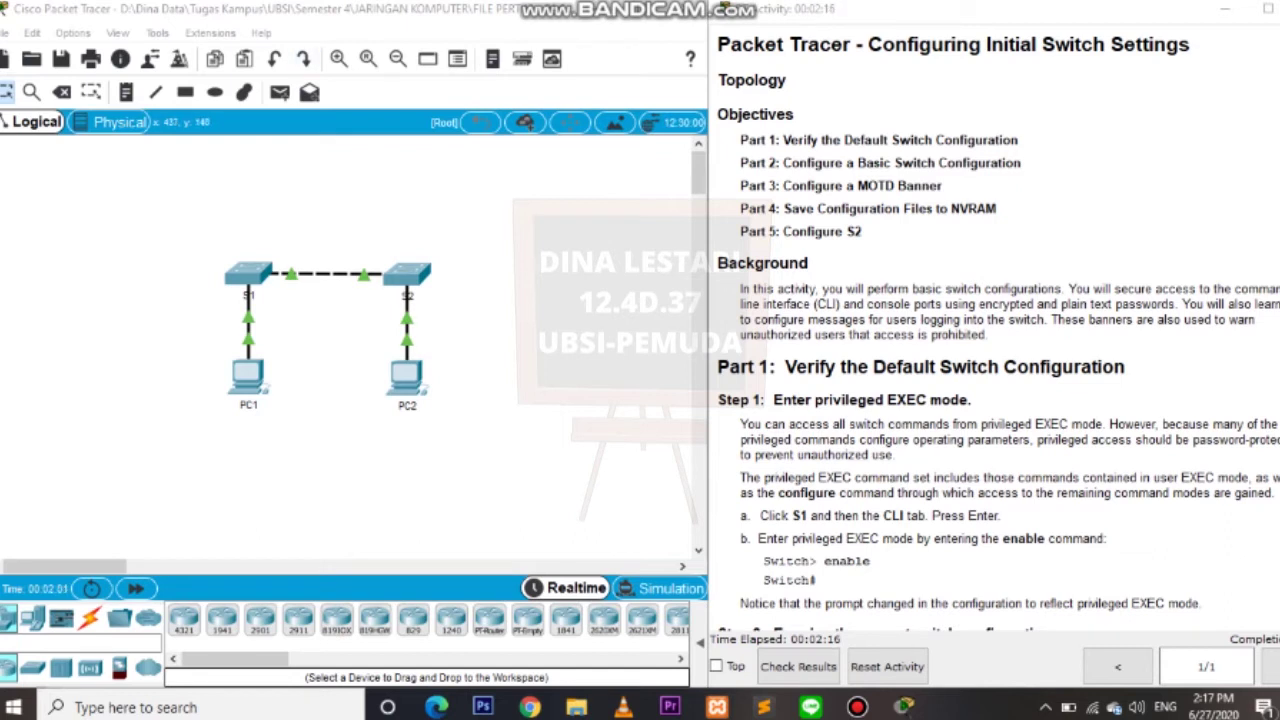
{"action": "left_click_drag", "start_coordinate": [926, 440], "coordinate": [895, 455]}
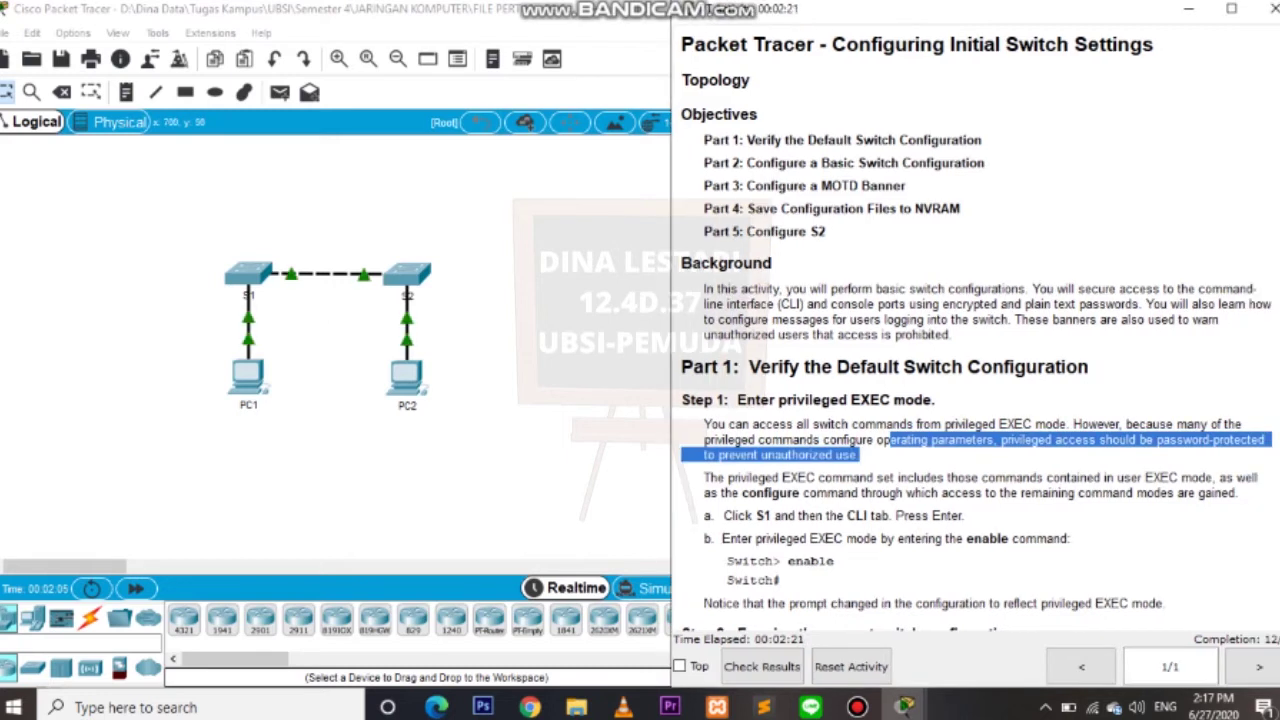
{"action": "scroll", "coordinate": [975, 400], "scroll_direction": "down", "scroll_amount": 1}
{"action": "scroll", "coordinate": [977, 330], "scroll_direction": "down", "scroll_amount": 5}
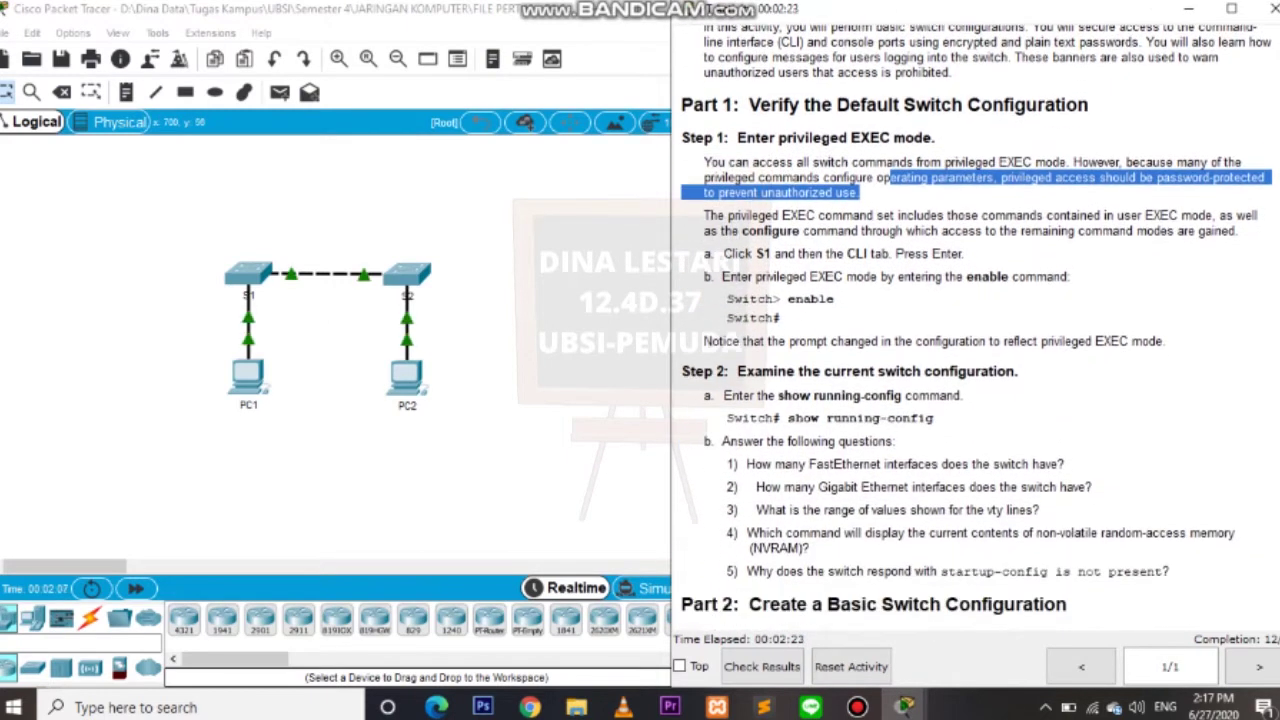
{"action": "left_click_drag", "start_coordinate": [681, 104], "coordinate": [1088, 105]}
{"action": "left_click", "coordinate": [1088, 105]}
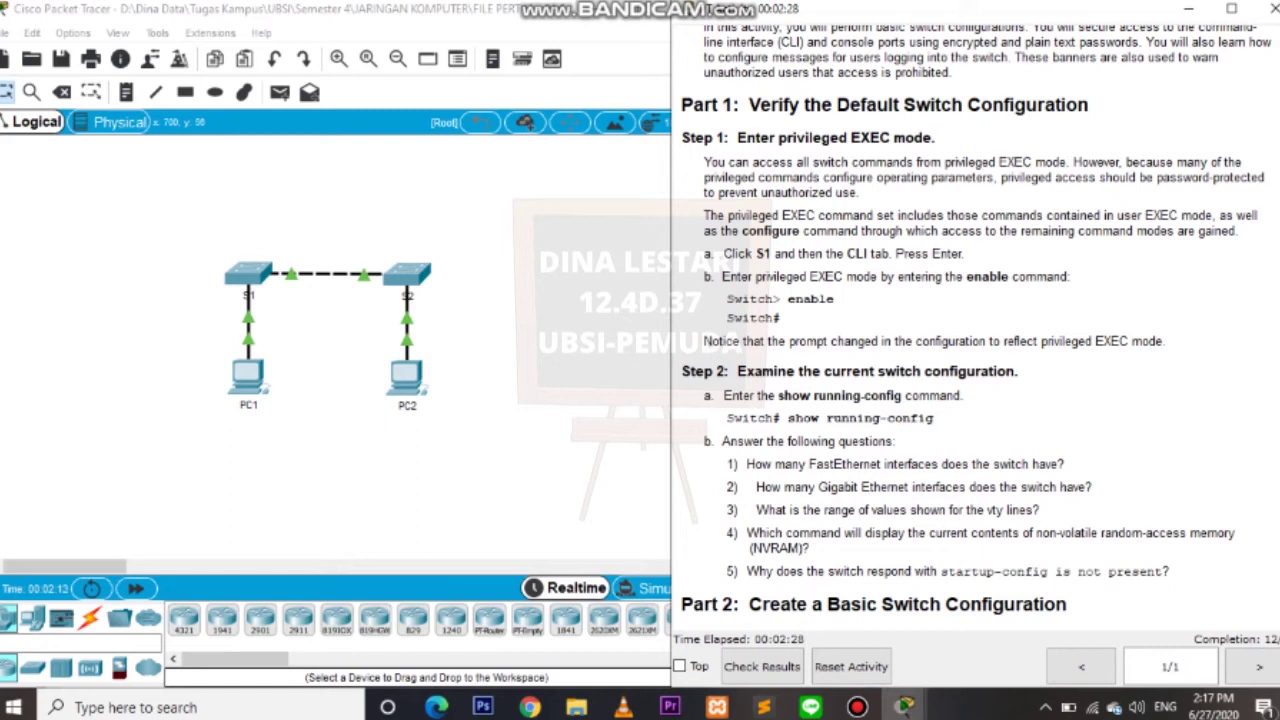
{"action": "mouse_move", "coordinate": [706, 254]}
{"action": "left_mouse_down"}
{"action": "mouse_move", "coordinate": [958, 277]}
{"action": "mouse_move", "coordinate": [964, 254]}
{"action": "mouse_move", "coordinate": [706, 254]}
{"action": "left_mouse_up"}
Open S1's CLI, get a prompt, then rearrange the device window and instructions panel.
{"action": "left_click", "coordinate": [248, 272]}
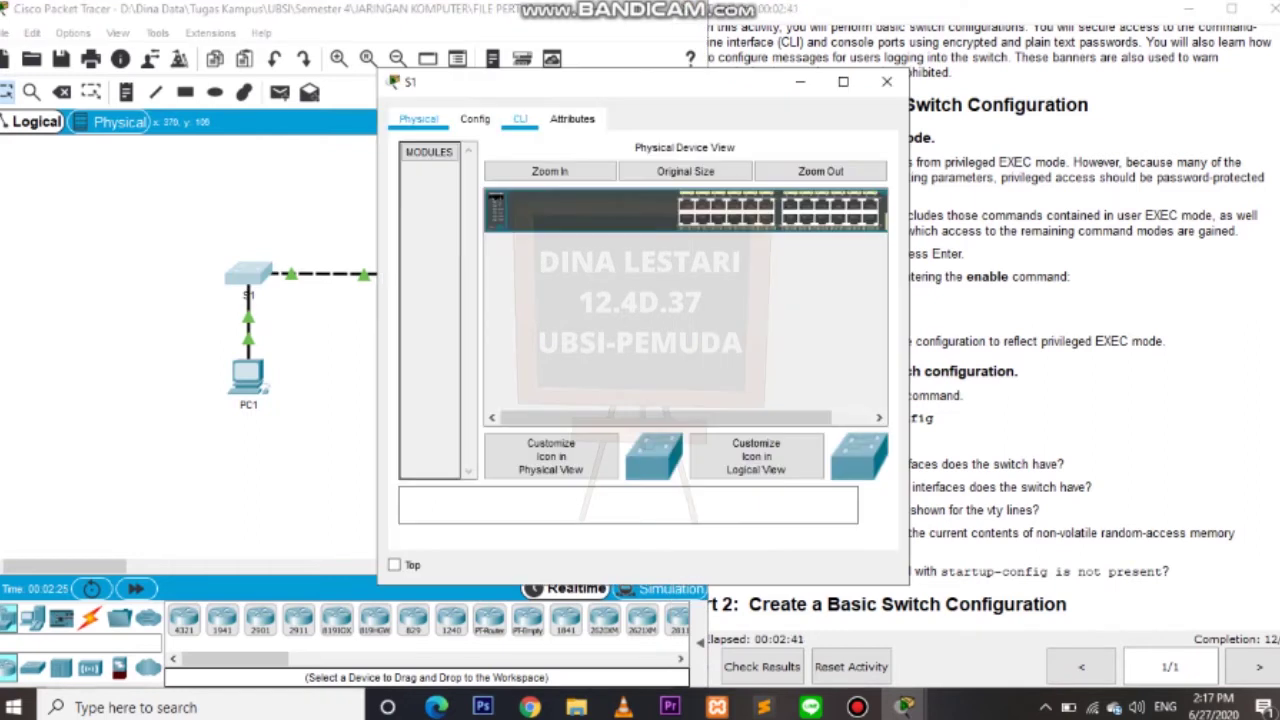
{"action": "left_click", "coordinate": [520, 118]}
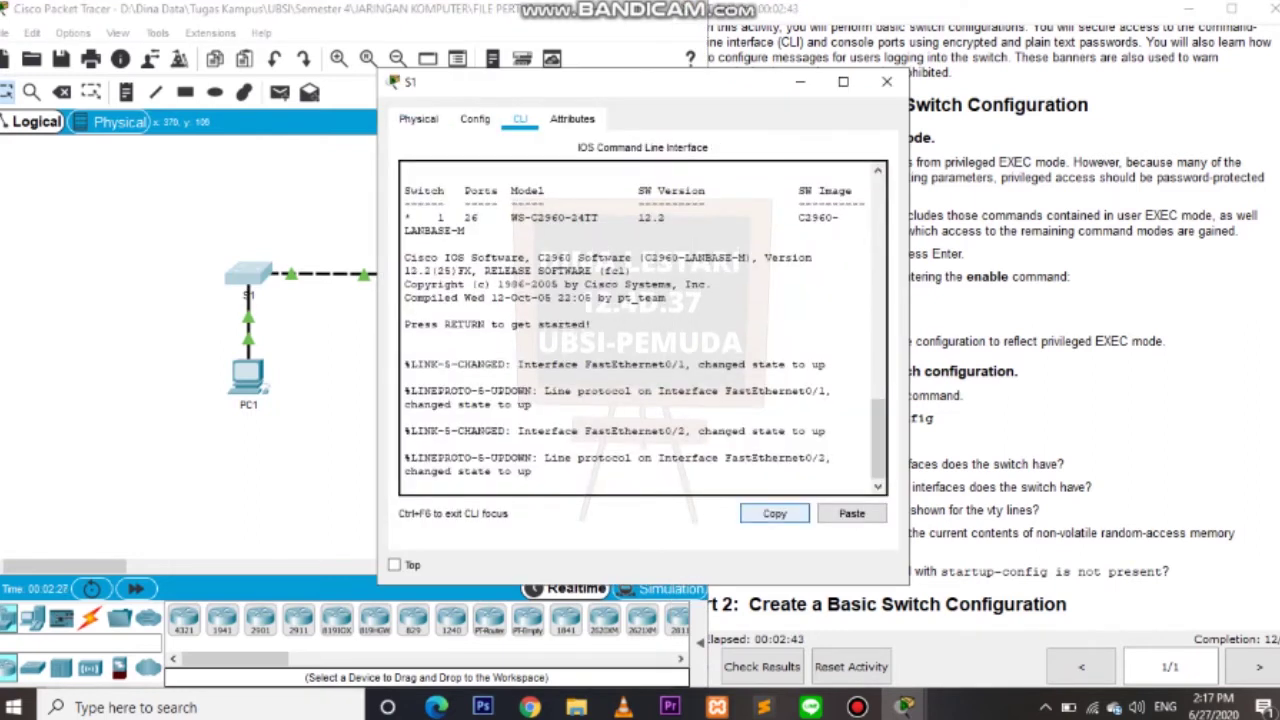
{"action": "key", "text": "Return"}
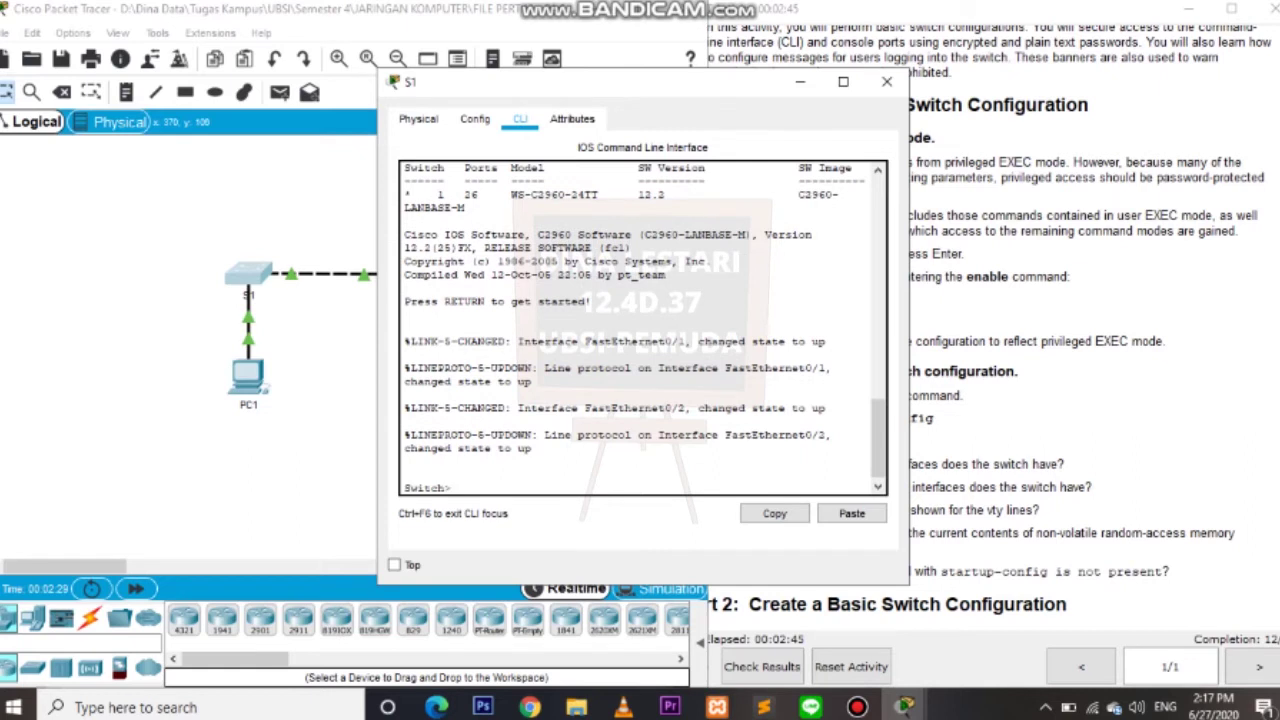
{"action": "left_click_drag", "start_coordinate": [560, 81], "coordinate": [300, 69]}
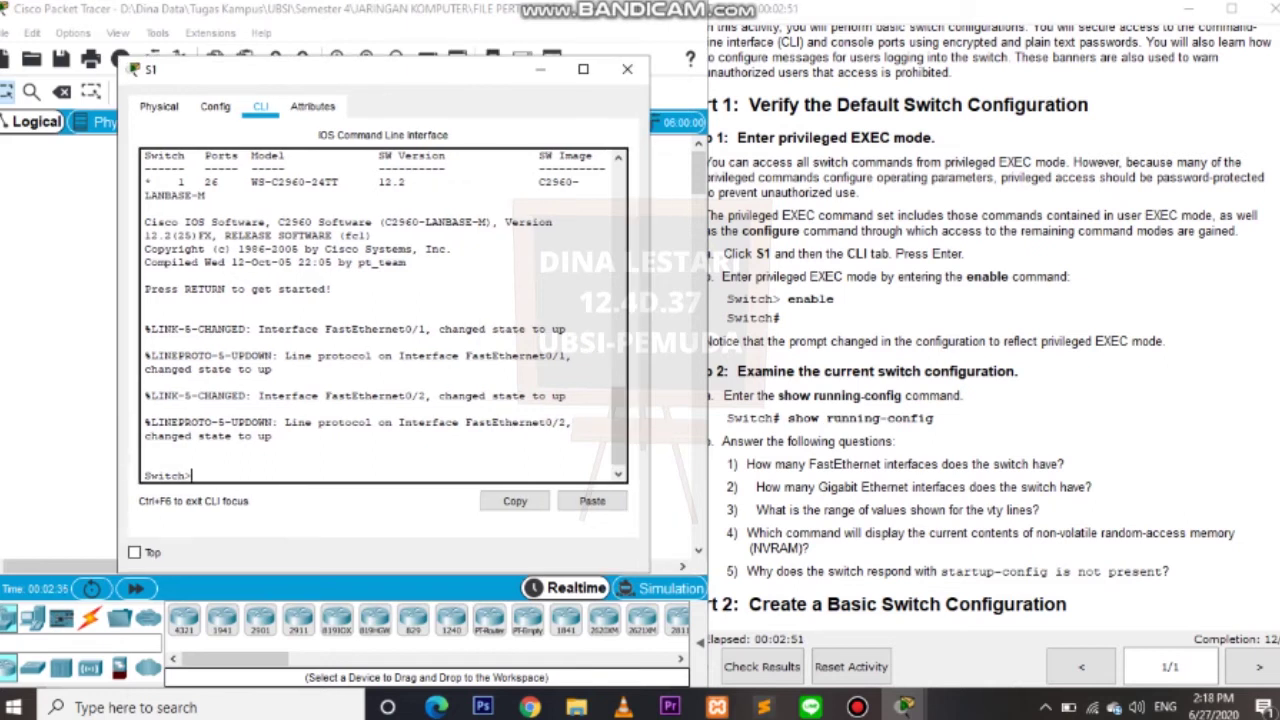
{"action": "left_click", "coordinate": [627, 69]}
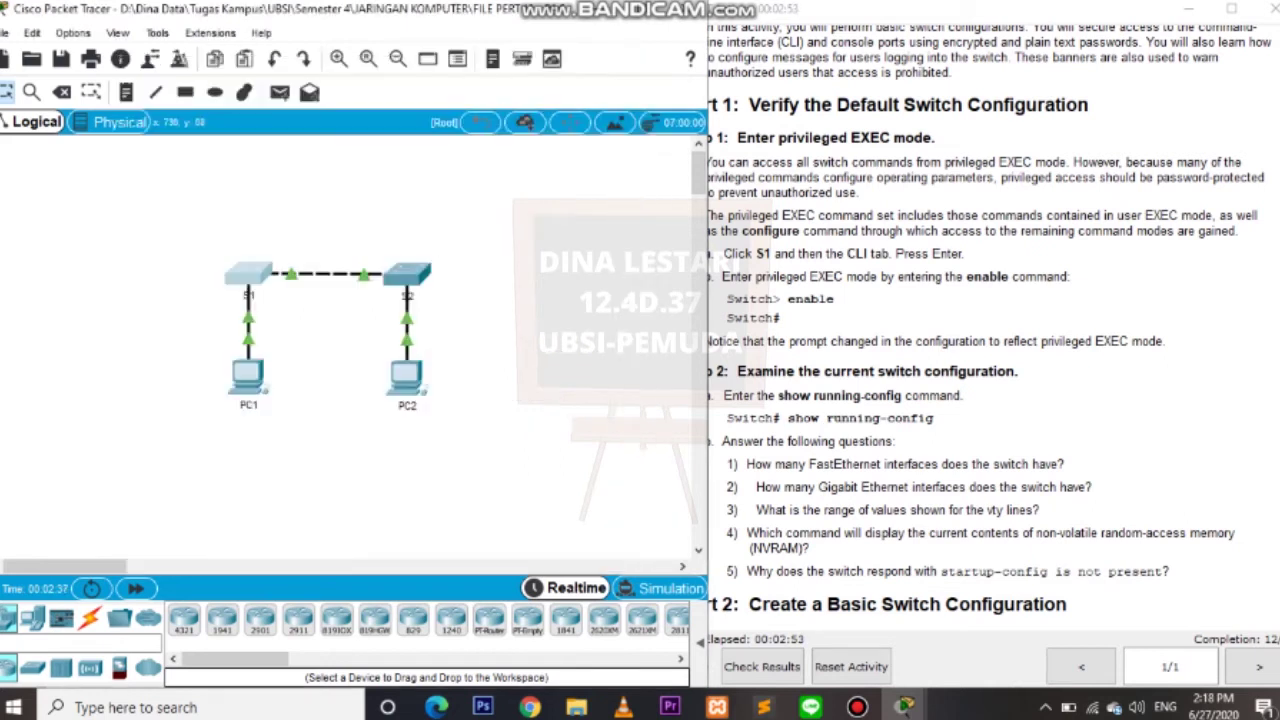
{"action": "scroll", "coordinate": [350, 340], "scroll_direction": "down", "scroll_amount": 5}
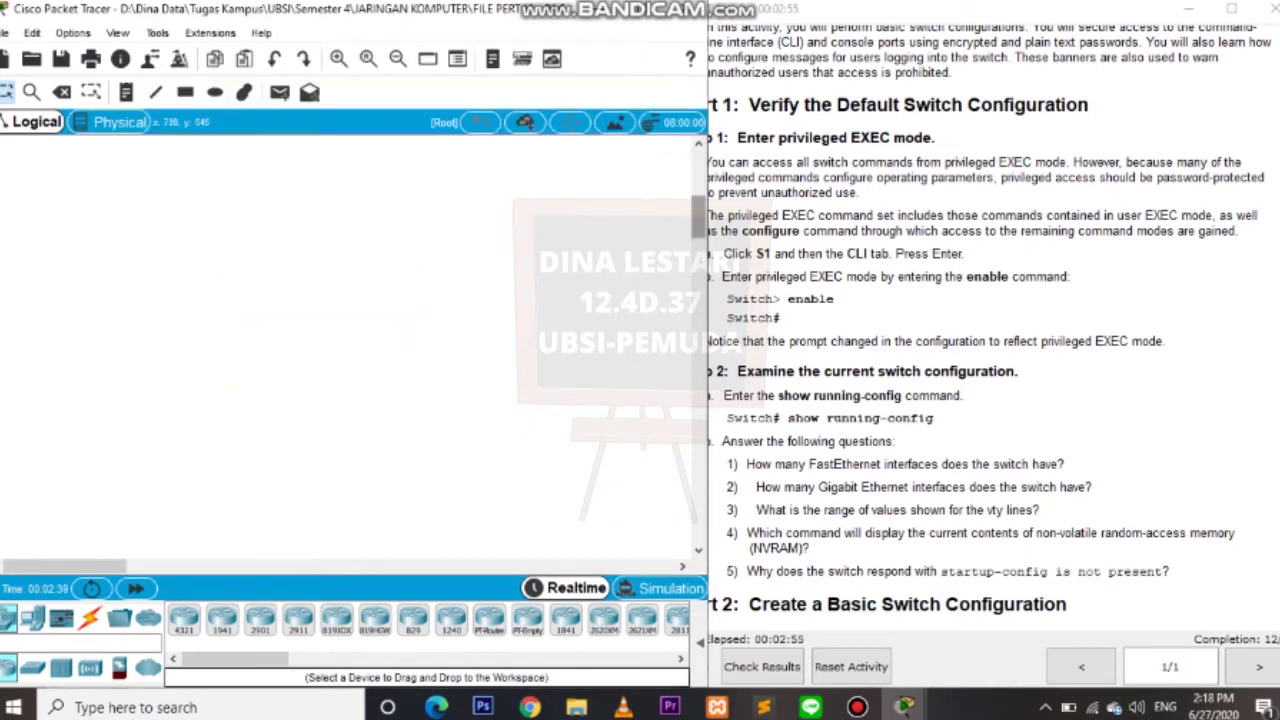
{"action": "scroll", "coordinate": [350, 340], "scroll_direction": "up", "scroll_amount": 5}
{"action": "mouse_move", "coordinate": [690, 55]}
{"action": "left_mouse_down"}
{"action": "mouse_move", "coordinate": [661, 55]}
{"action": "mouse_move", "coordinate": [672, 55]}
{"action": "left_mouse_up"}
Bring S1's CLI back and run enable to reach the Switch# prompt.
{"action": "mouse_move", "coordinate": [904, 707]}
{"action": "left_click", "coordinate": [1021, 615]}
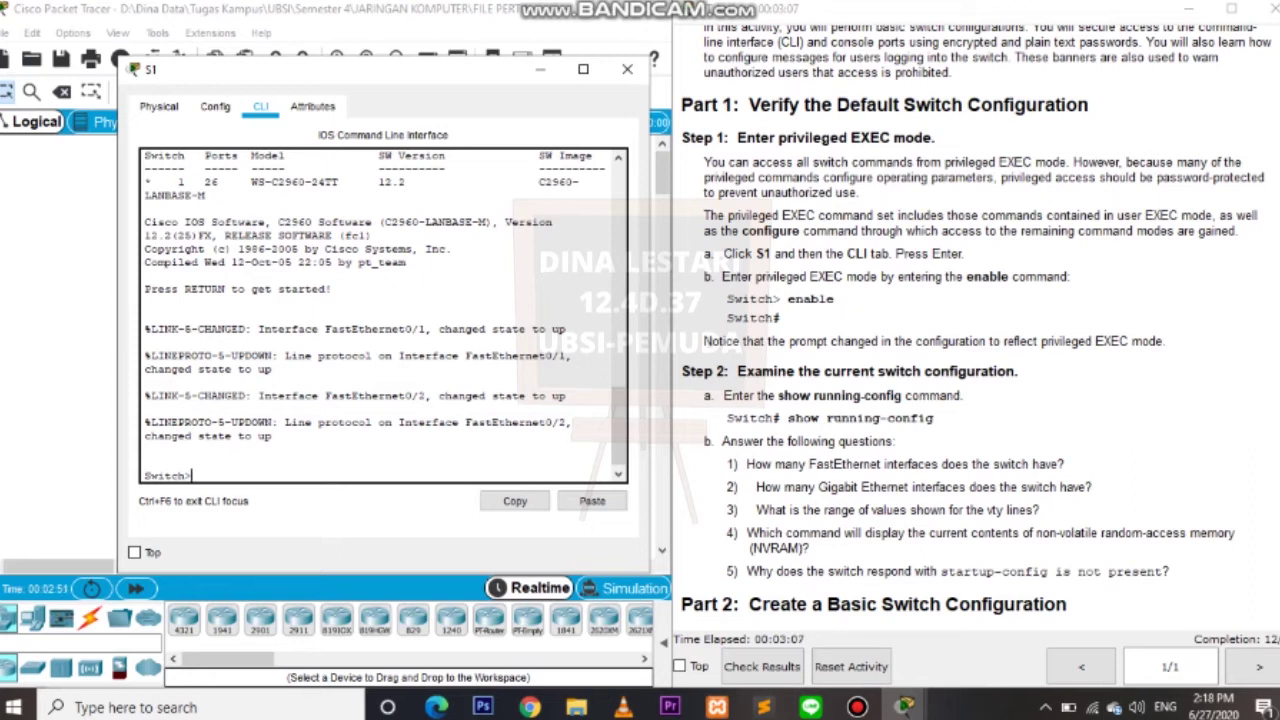
{"action": "type", "text": "nable"}
{"action": "key", "text": "Return"}
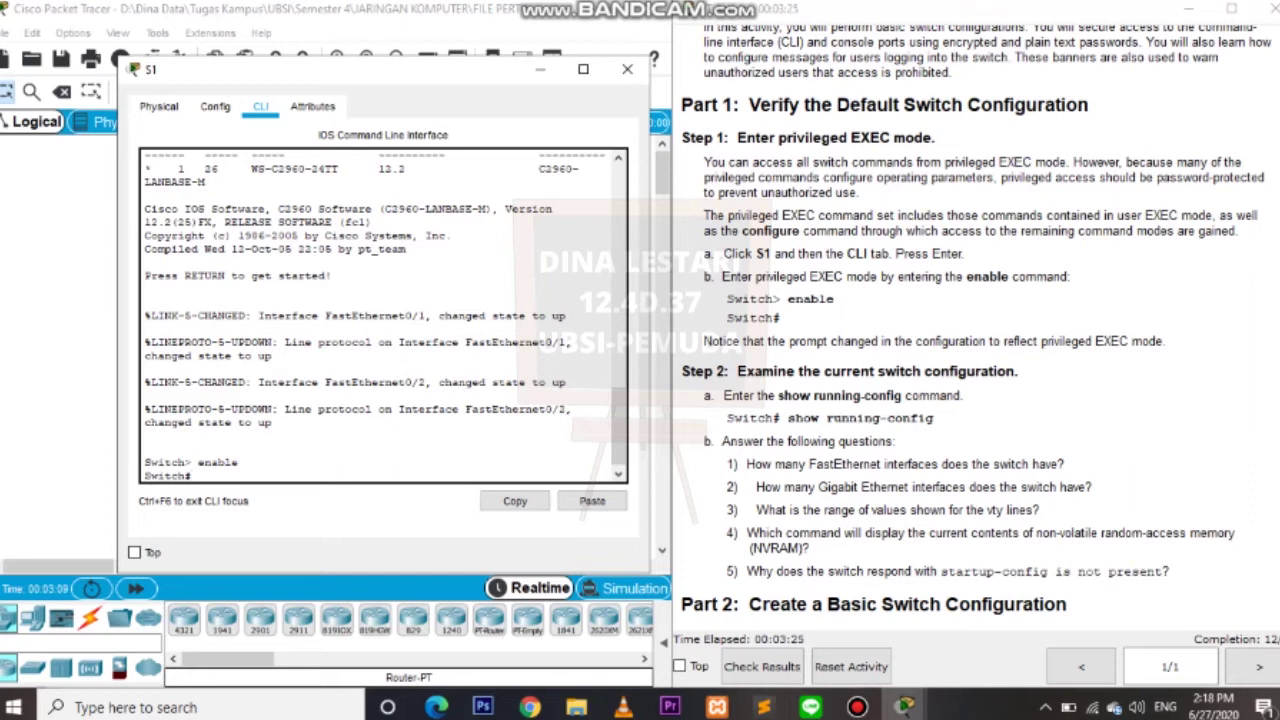
Run show running-config and page through Fa0/1–0/24, Gi0/1–0/2, Vlan1 and vty lines to the prompt.
{"action": "type", "text": "show running-config"}
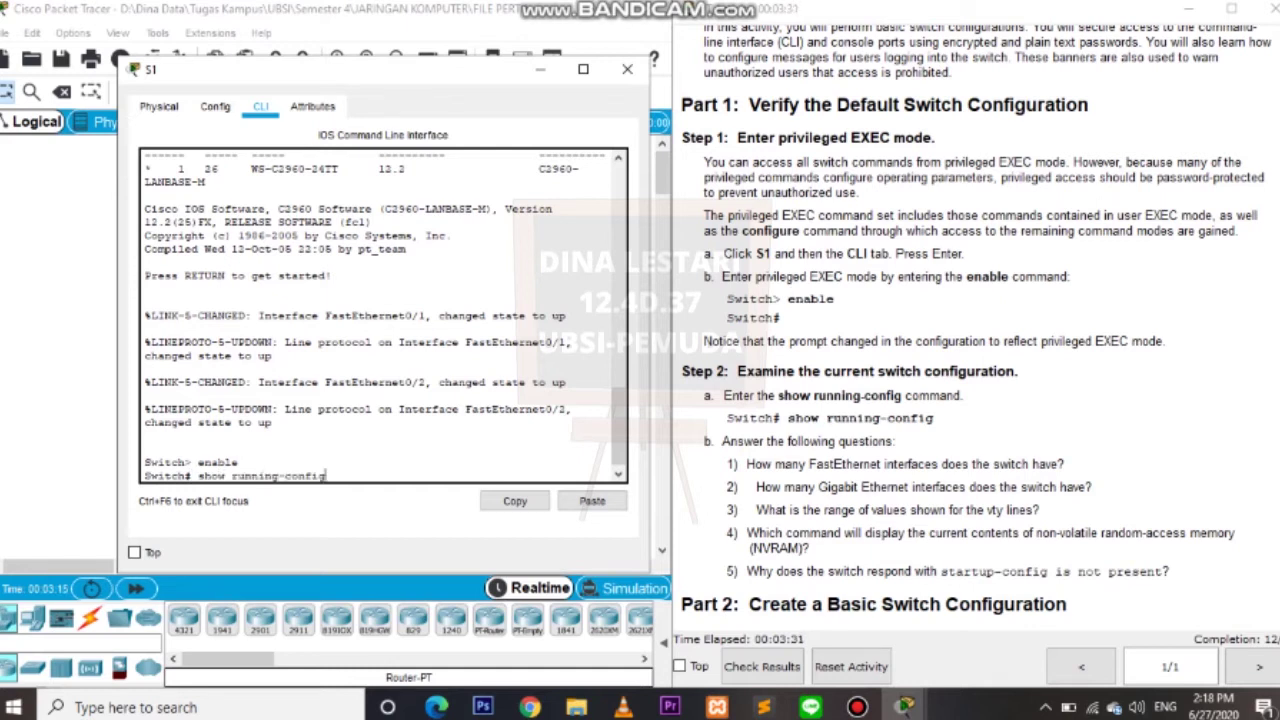
{"action": "key", "text": "Return"}
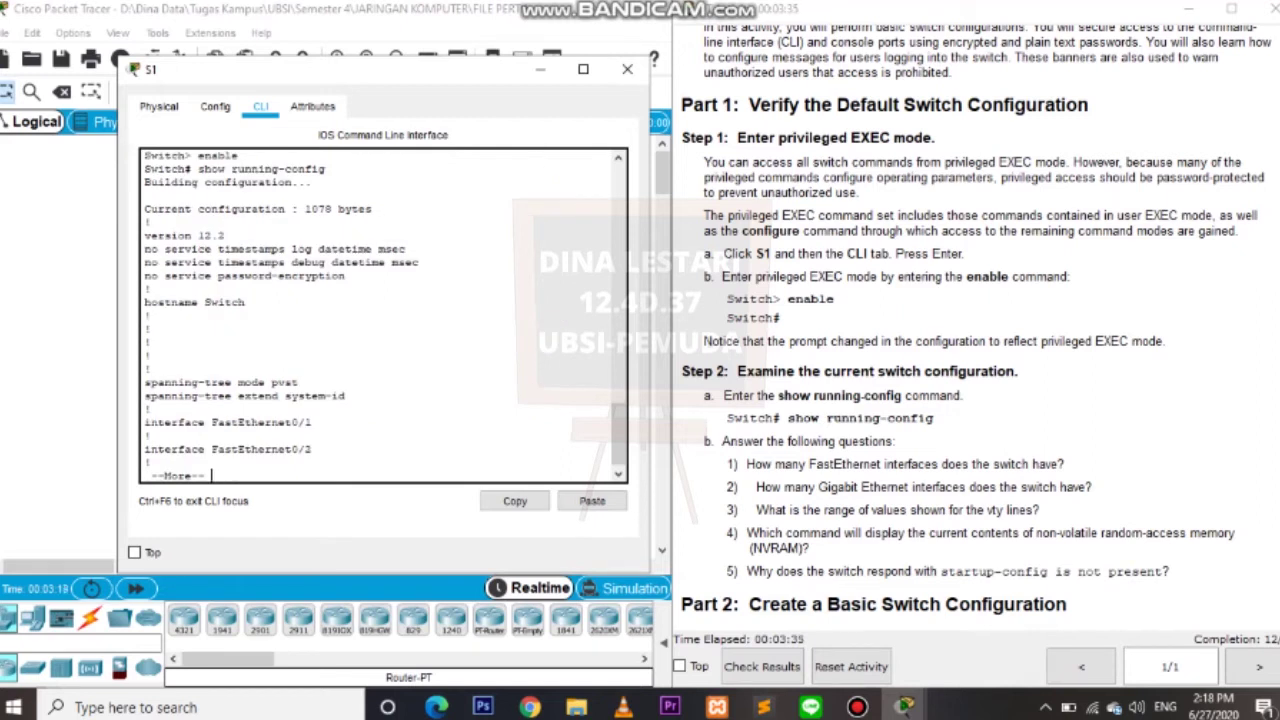
{"action": "key", "text": "Return"}
{"action": "key", "text": "Return"}
{"action": "key", "text": "Return"}
{"action": "key", "text": "Return"}
{"action": "key", "text": "Return"}
{"action": "key", "text": "Return"}
{"action": "key", "text": "Return"}
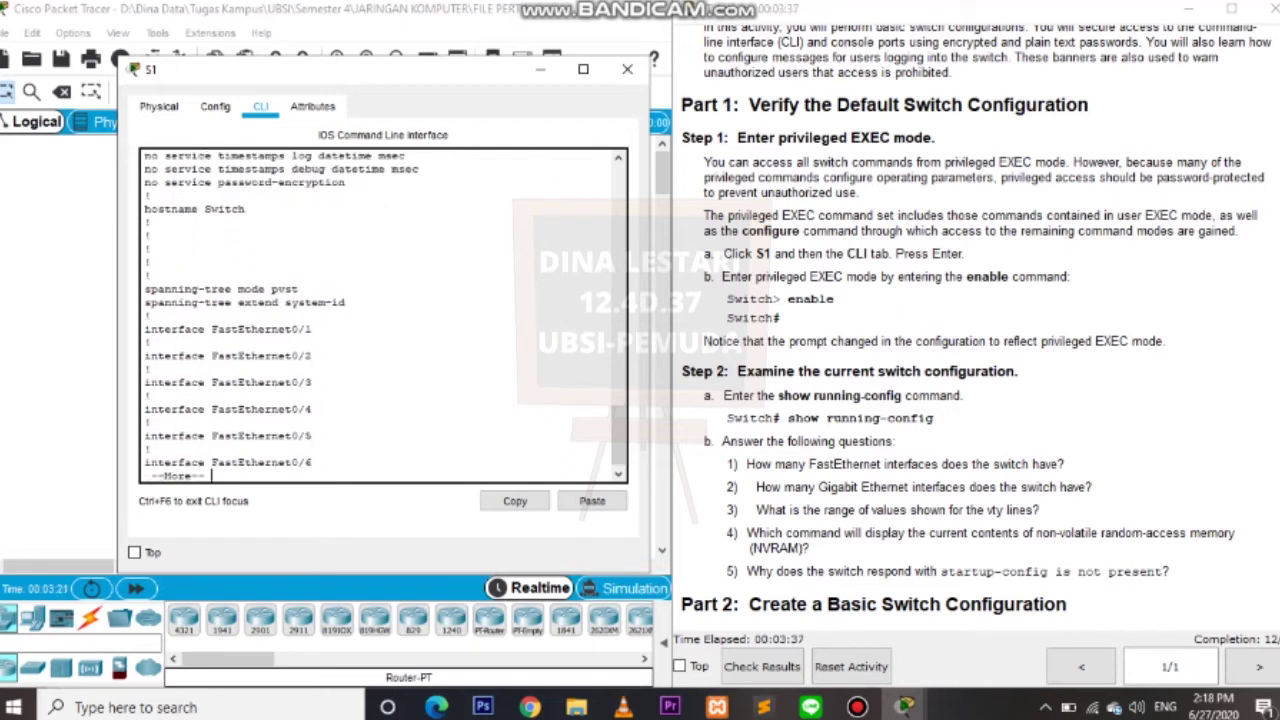
{"action": "key", "text": "Return"}
{"action": "key", "text": "Return"}
{"action": "key", "text": "Return"}
{"action": "key", "text": "Return"}
{"action": "key", "text": "Return"}
{"action": "key", "text": "Return"}
{"action": "key", "text": "Return"}
{"action": "key", "text": "Return"}
{"action": "key", "text": "Return"}
{"action": "key", "text": "Return"}
{"action": "key", "text": "Return"}
{"action": "key", "text": "Return"}
{"action": "key", "text": "Return"}
{"action": "key", "text": "Return"}
{"action": "key", "text": "Return"}
{"action": "key", "text": "Return"}
{"action": "key", "text": "Return"}
{"action": "key", "text": "Return"}
{"action": "key", "text": "Return"}
{"action": "key", "text": "Return"}
{"action": "key", "text": "Return"}
{"action": "key", "text": "Return"}
{"action": "key", "text": "Return"}
{"action": "key", "text": "Return"}
{"action": "key", "text": "Return"}
{"action": "key", "text": "Return"}
{"action": "key", "text": "Return"}
{"action": "key", "text": "Return"}
{"action": "key", "text": "Return"}
{"action": "key", "text": "Return"}
{"action": "key", "text": "Return"}
{"action": "key", "text": "Return"}
{"action": "key", "text": "Return"}
{"action": "key", "text": "Return"}
{"action": "key", "text": "Return"}
{"action": "key", "text": "Return"}
{"action": "key", "text": "Return"}
{"action": "key", "text": "Return"}
{"action": "key", "text": "Return"}
{"action": "key", "text": "Return"}
{"action": "key", "text": "Return"}
{"action": "key", "text": "Return"}
{"action": "key", "text": "Return"}
{"action": "key", "text": "Return"}
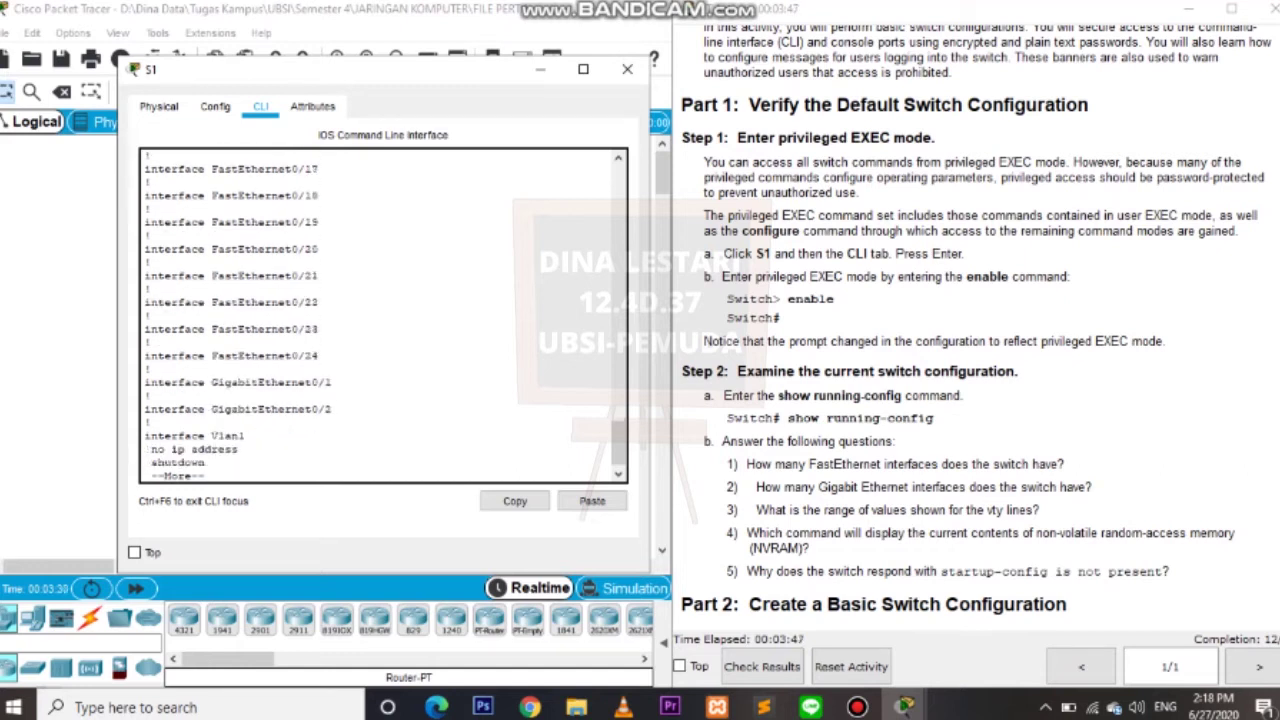
{"action": "key", "text": "Return"}
{"action": "key", "text": "Return"}
{"action": "key", "text": "Return"}
{"action": "key", "text": "Return"}
{"action": "key", "text": "Return"}
{"action": "key", "text": "Return"}
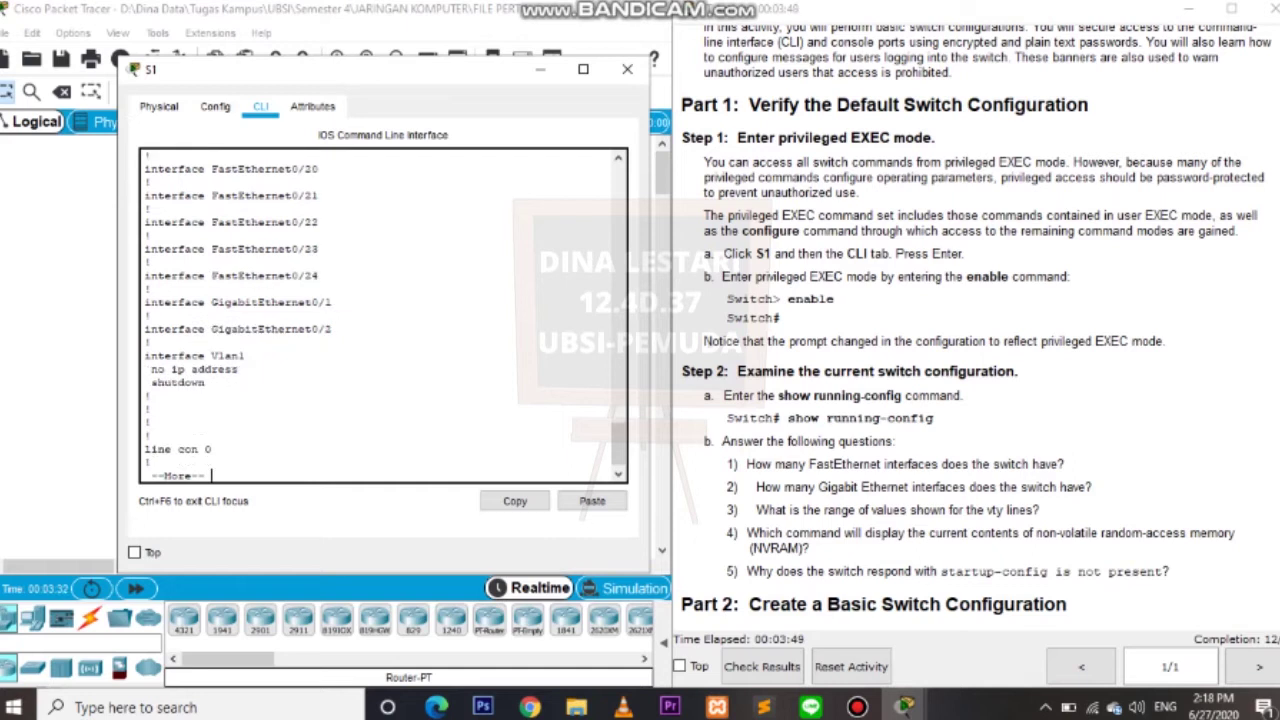
{"action": "key", "text": "Return"}
{"action": "key", "text": "Return"}
{"action": "key", "text": "Return"}
{"action": "key", "text": "Return"}
{"action": "key", "text": "Return"}
{"action": "key", "text": "Return"}
{"action": "key", "text": "Return"}
{"action": "key", "text": "Return"}
{"action": "key", "text": "Return"}
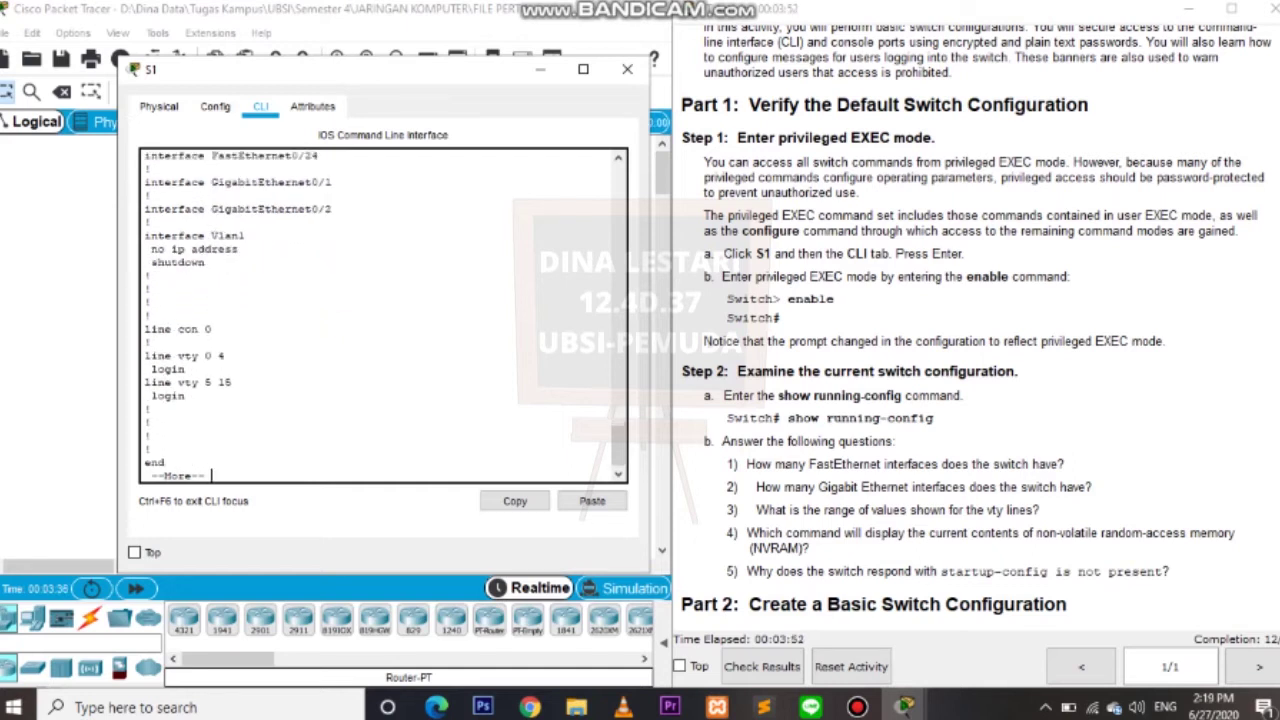
{"action": "key", "text": "Return"}
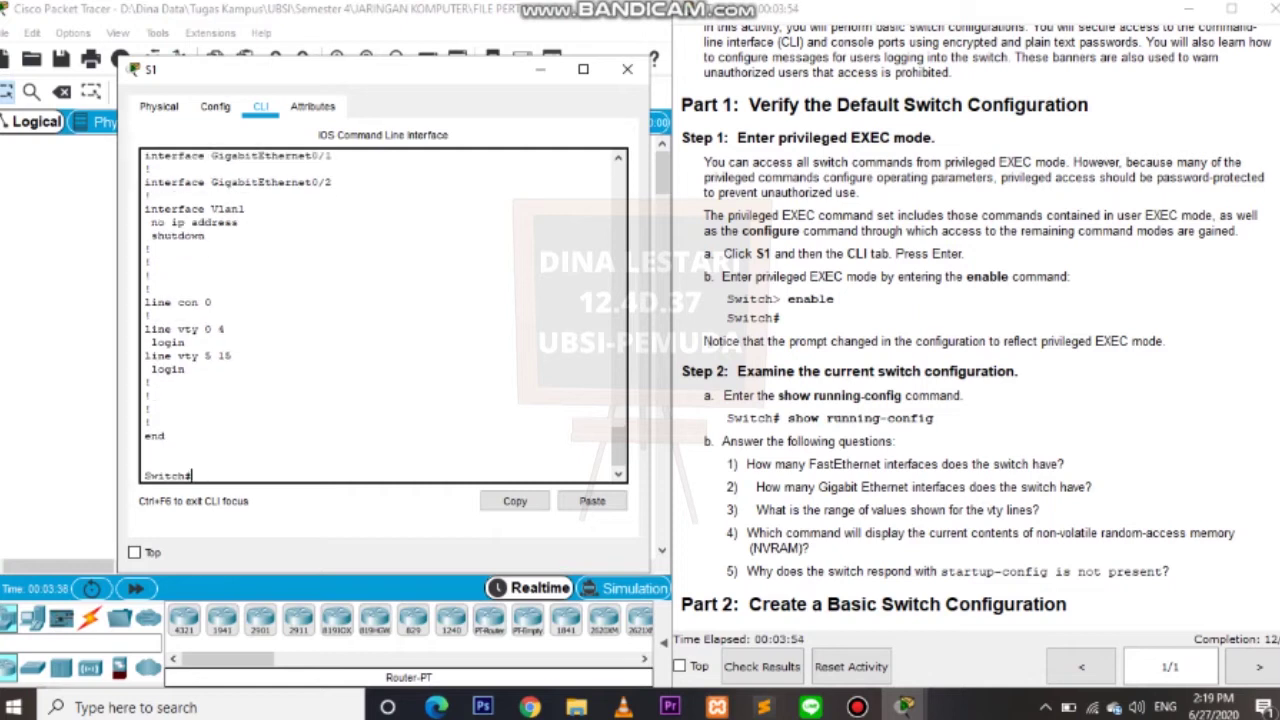
{"action": "scroll", "coordinate": [383, 315], "scroll_direction": "up", "scroll_amount": 15}
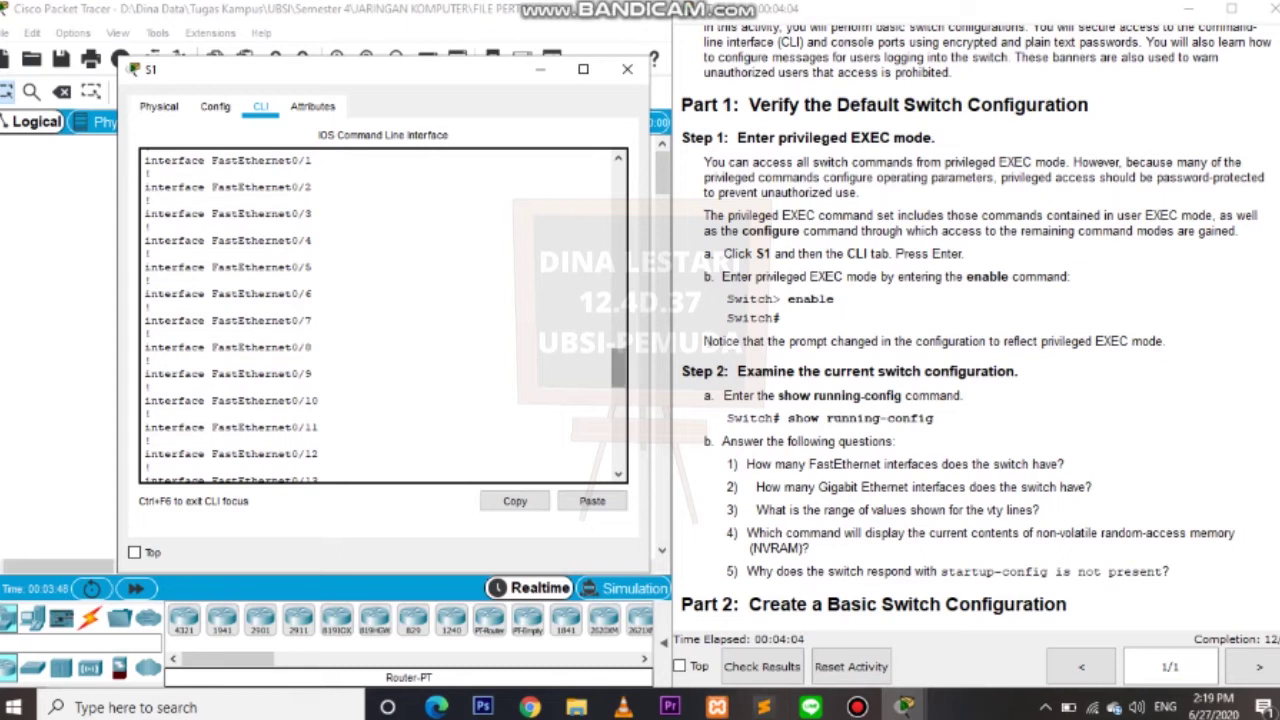
{"action": "scroll", "coordinate": [383, 315], "scroll_direction": "up", "scroll_amount": 3}
{"action": "left_click_drag", "start_coordinate": [145, 292], "coordinate": [318, 436]}
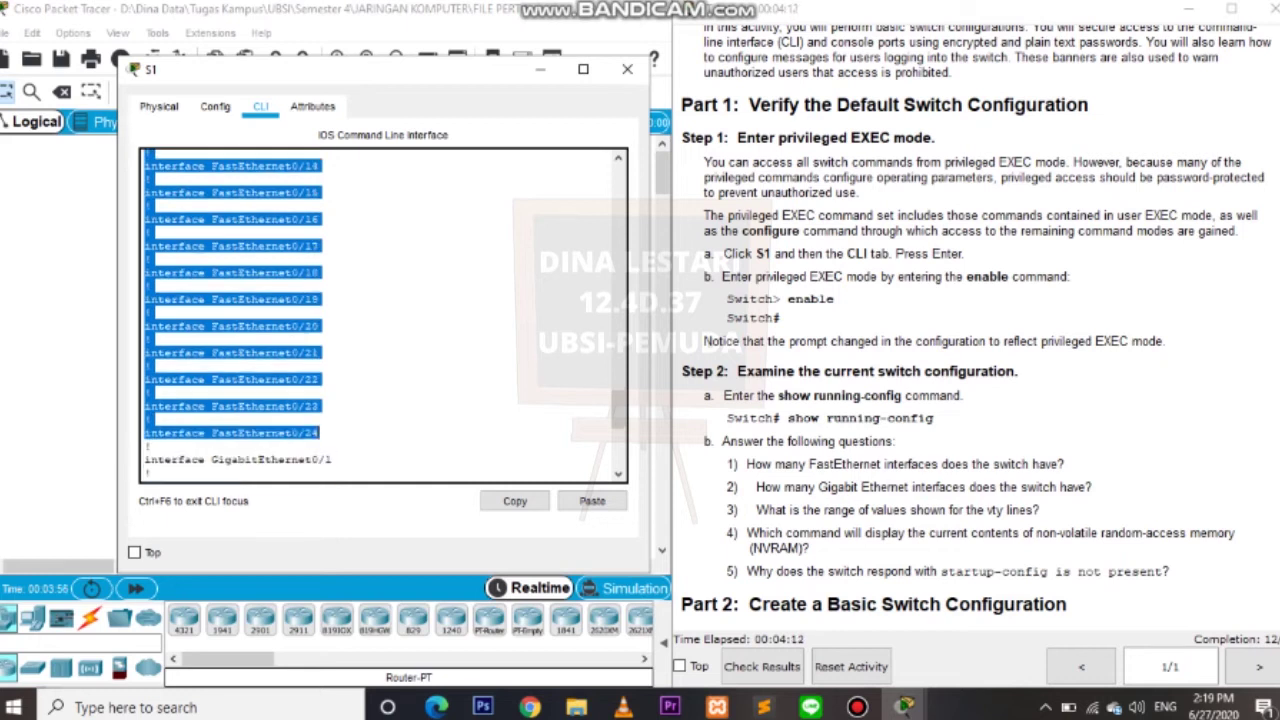
{"action": "scroll", "coordinate": [318, 433], "scroll_direction": "down", "scroll_amount": 3}
{"action": "left_click_drag", "start_coordinate": [332, 385], "coordinate": [145, 358]}
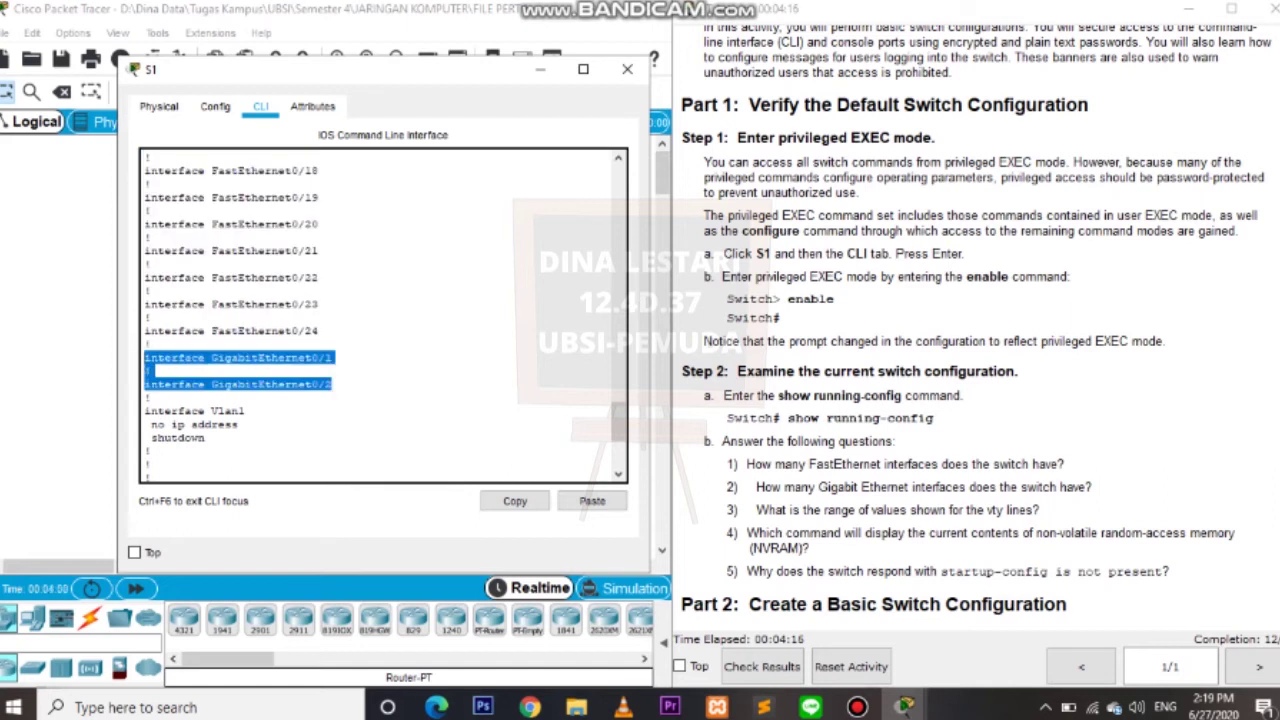
{"action": "left_click", "coordinate": [1003, 533]}
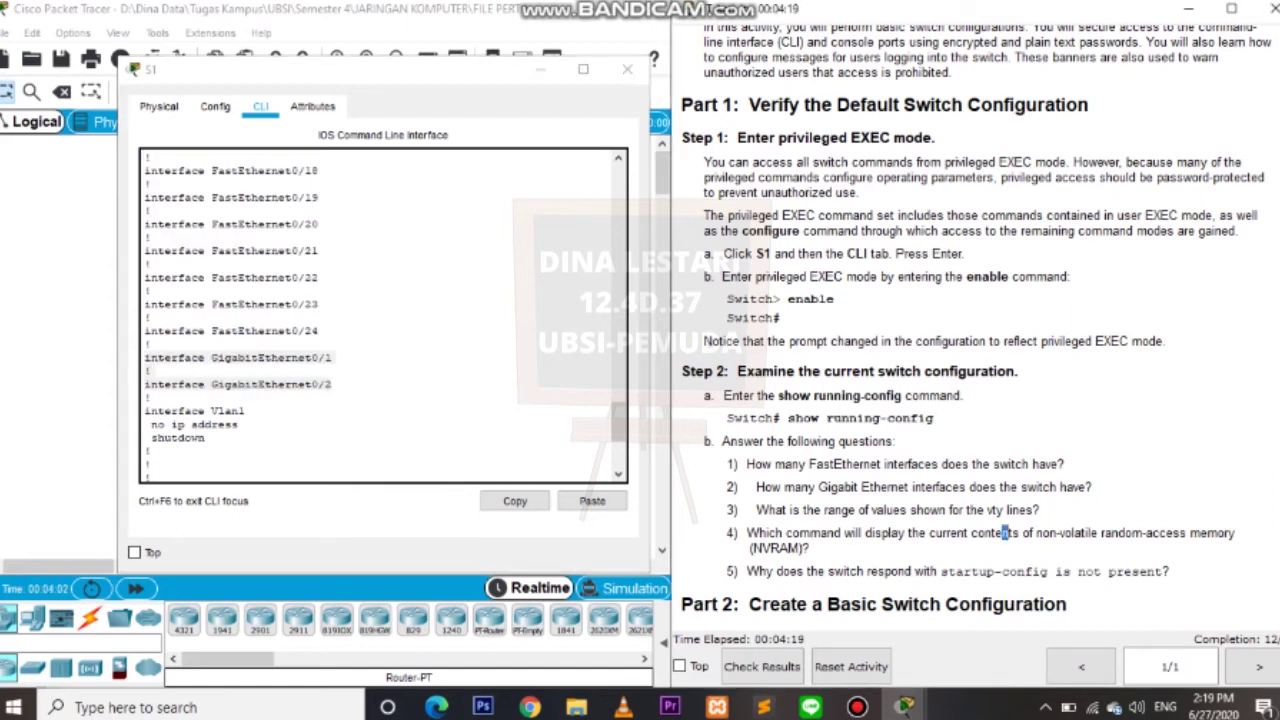
{"action": "left_click_drag", "start_coordinate": [618, 420], "coordinate": [618, 436]}
{"action": "left_click_drag", "start_coordinate": [186, 453], "coordinate": [150, 412]}
{"action": "left_click", "coordinate": [232, 438]}
{"action": "left_click_drag", "start_coordinate": [618, 438], "coordinate": [618, 450]}
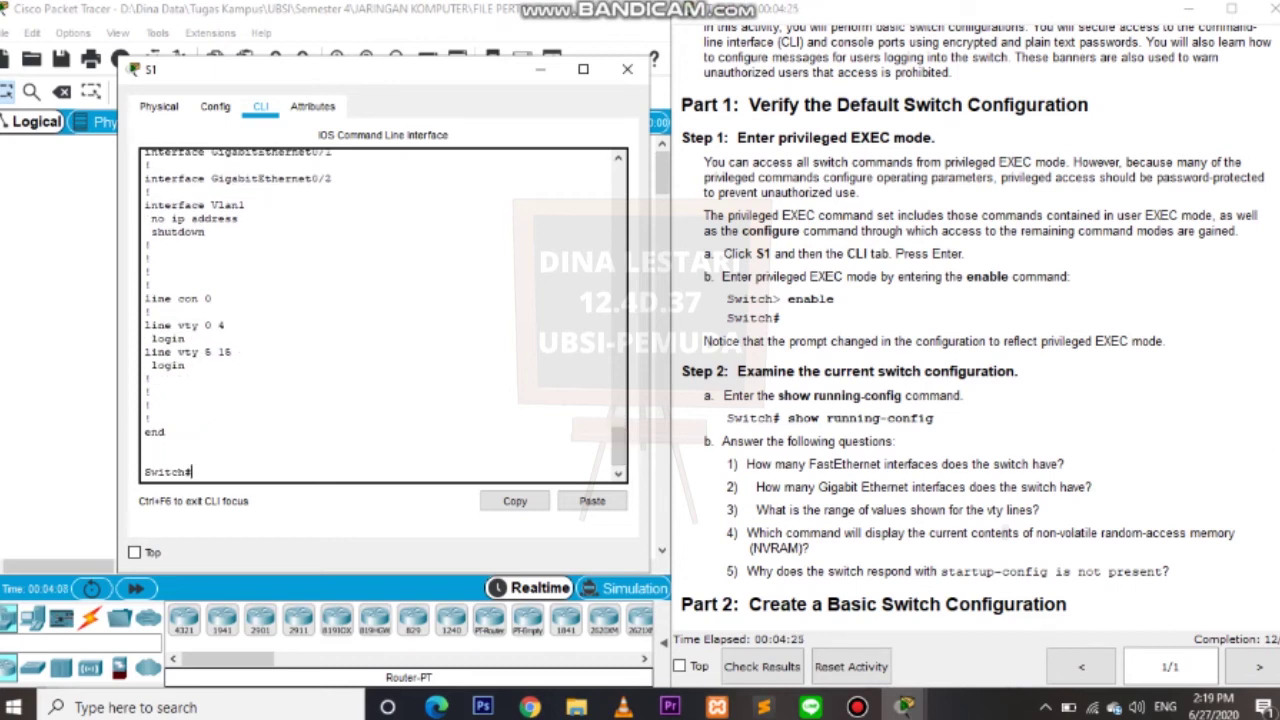
{"action": "key", "text": "alt+Tab"}
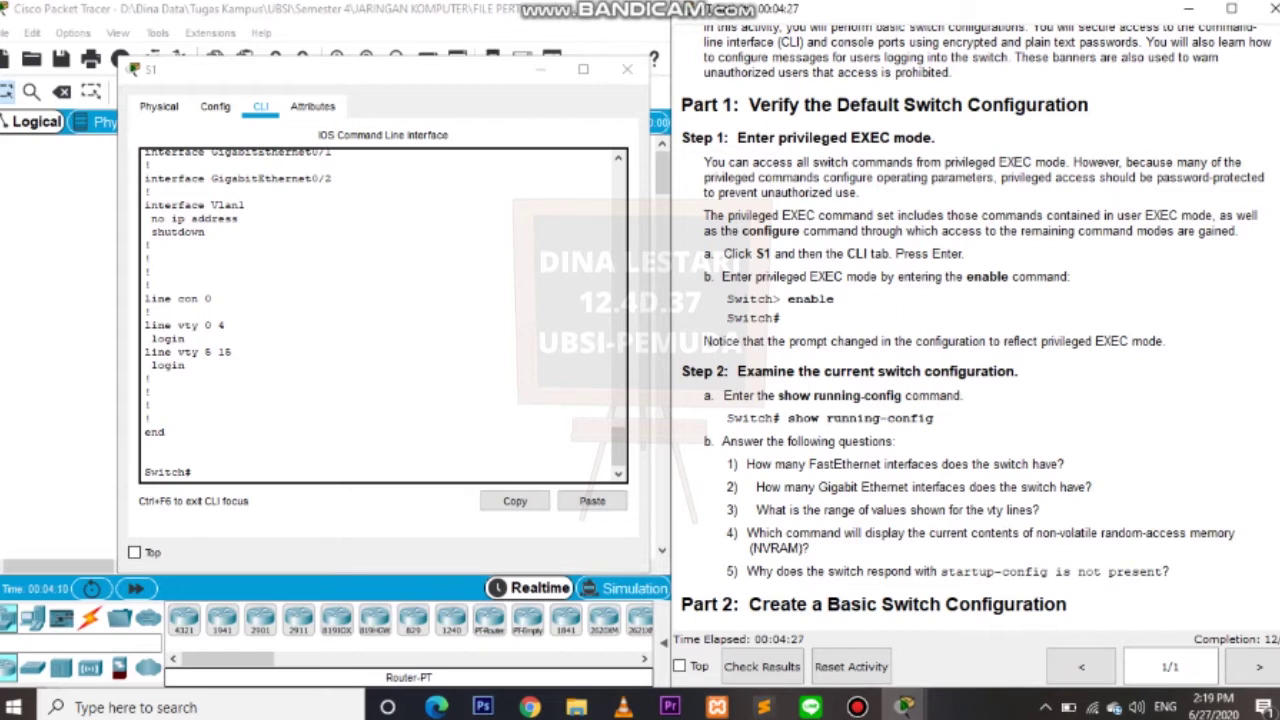
{"action": "scroll", "coordinate": [958, 340], "scroll_direction": "down", "scroll_amount": 5}
{"action": "scroll", "coordinate": [958, 340], "scroll_direction": "down", "scroll_amount": 3}
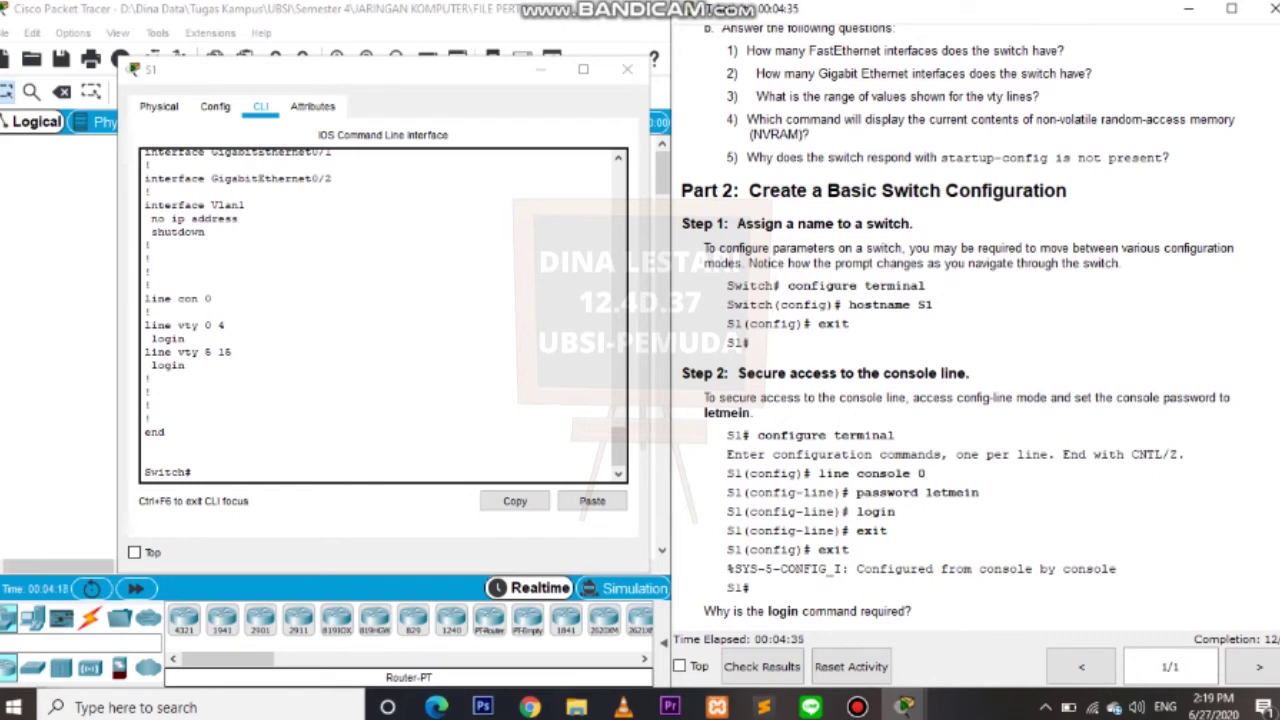
Run configure terminal, set hostname S1, and exit back to the S1# prompt.
{"action": "scroll", "coordinate": [970, 330], "scroll_direction": "down", "scroll_amount": 1}
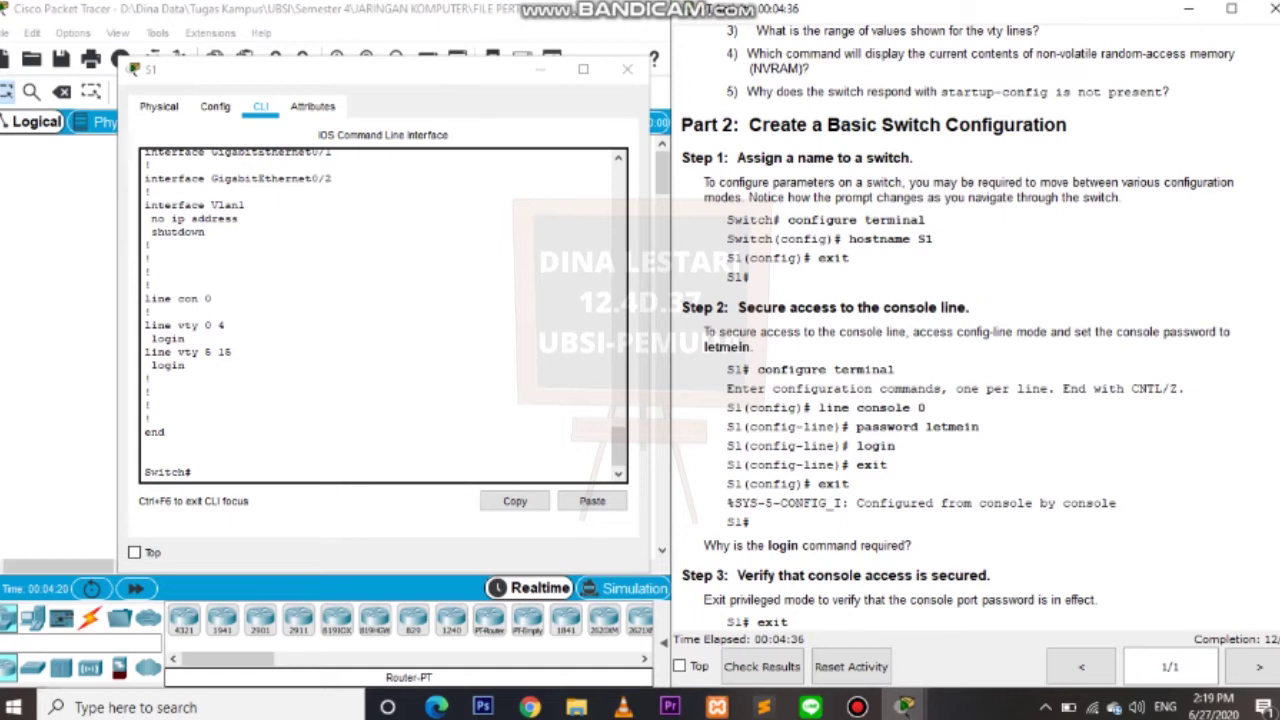
{"action": "left_click_drag", "start_coordinate": [788, 219], "coordinate": [922, 220]}
{"action": "key", "text": "alt+Tab"}
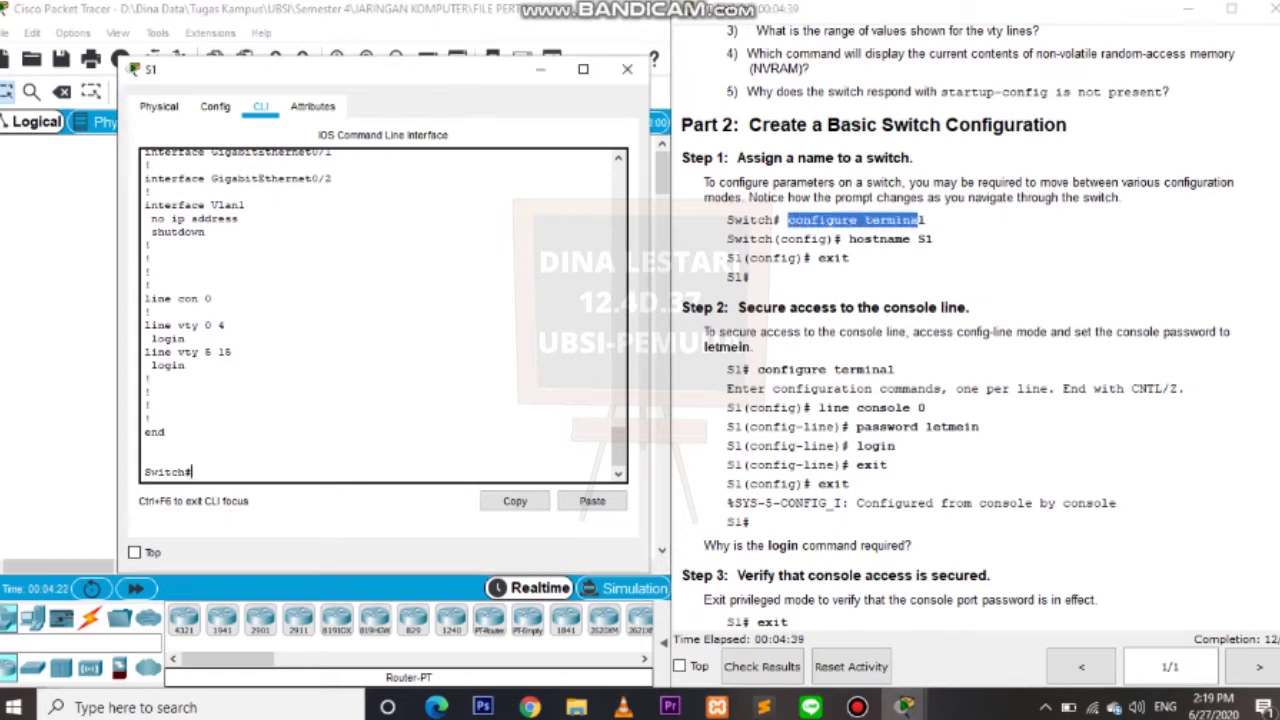
{"action": "type", "text": "configure terminal"}
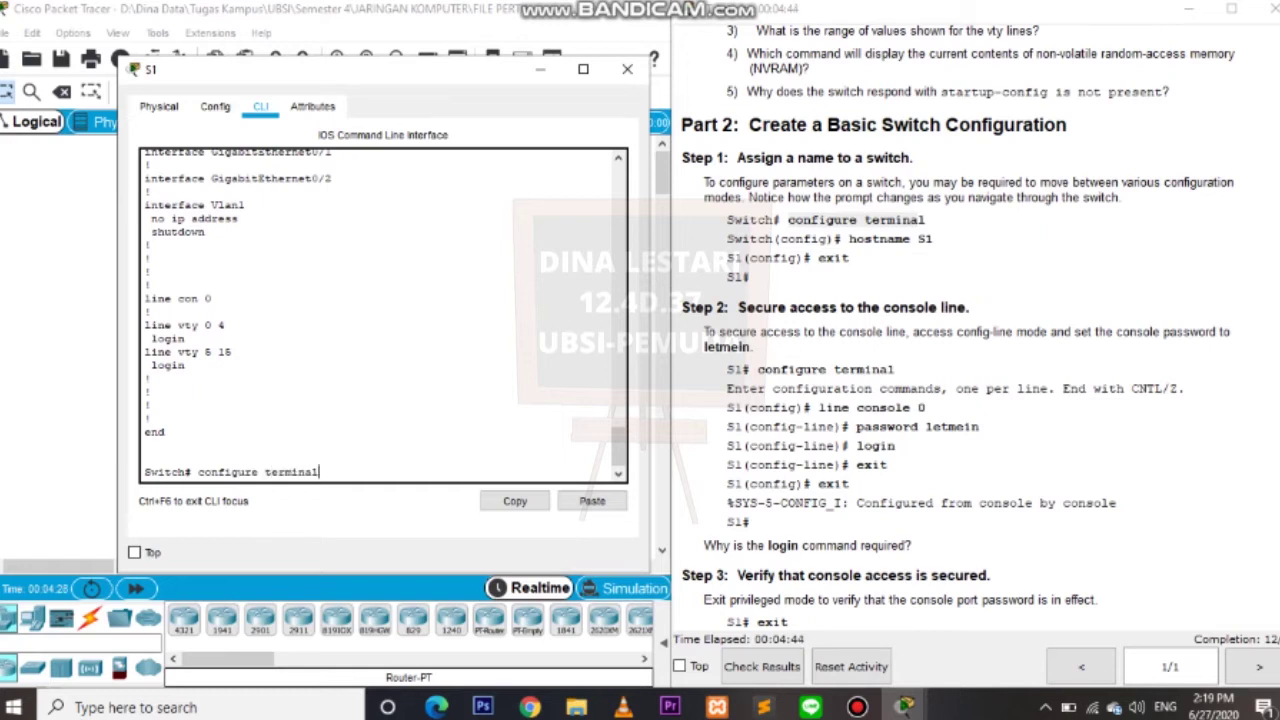
{"action": "key", "text": "Return"}
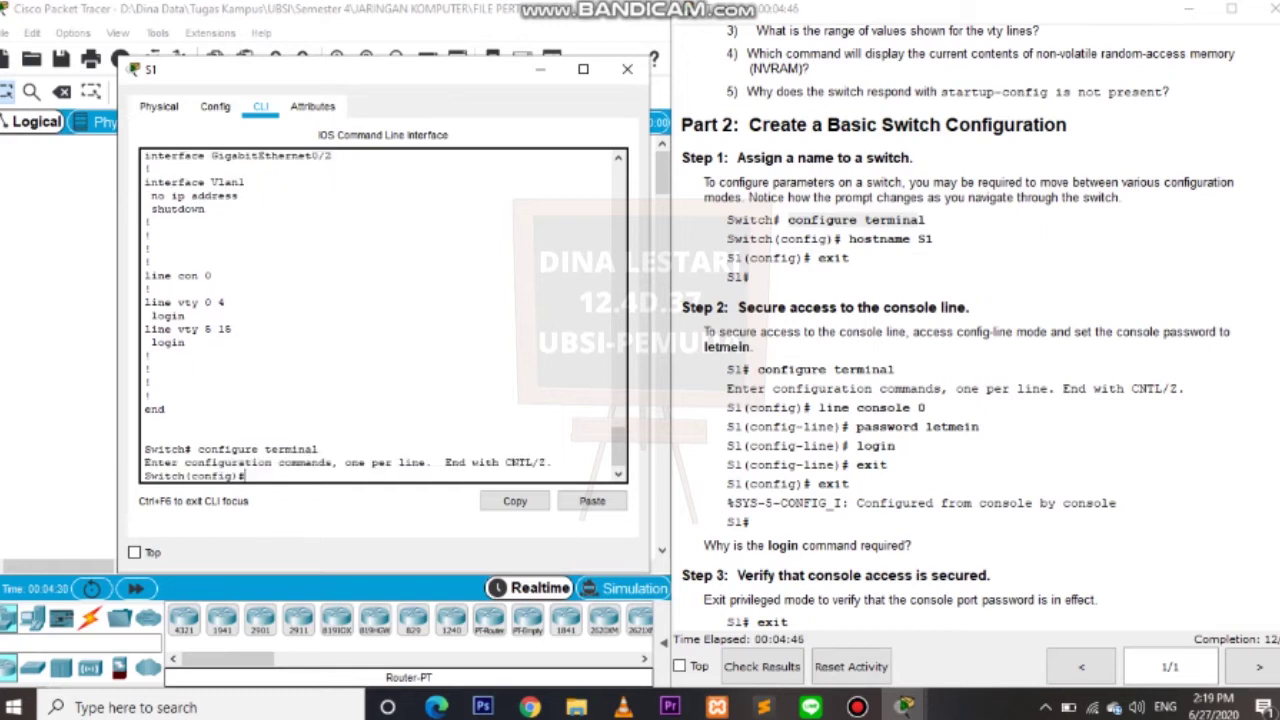
{"action": "type", "text": "hostname S1"}
{"action": "key", "text": "Return"}
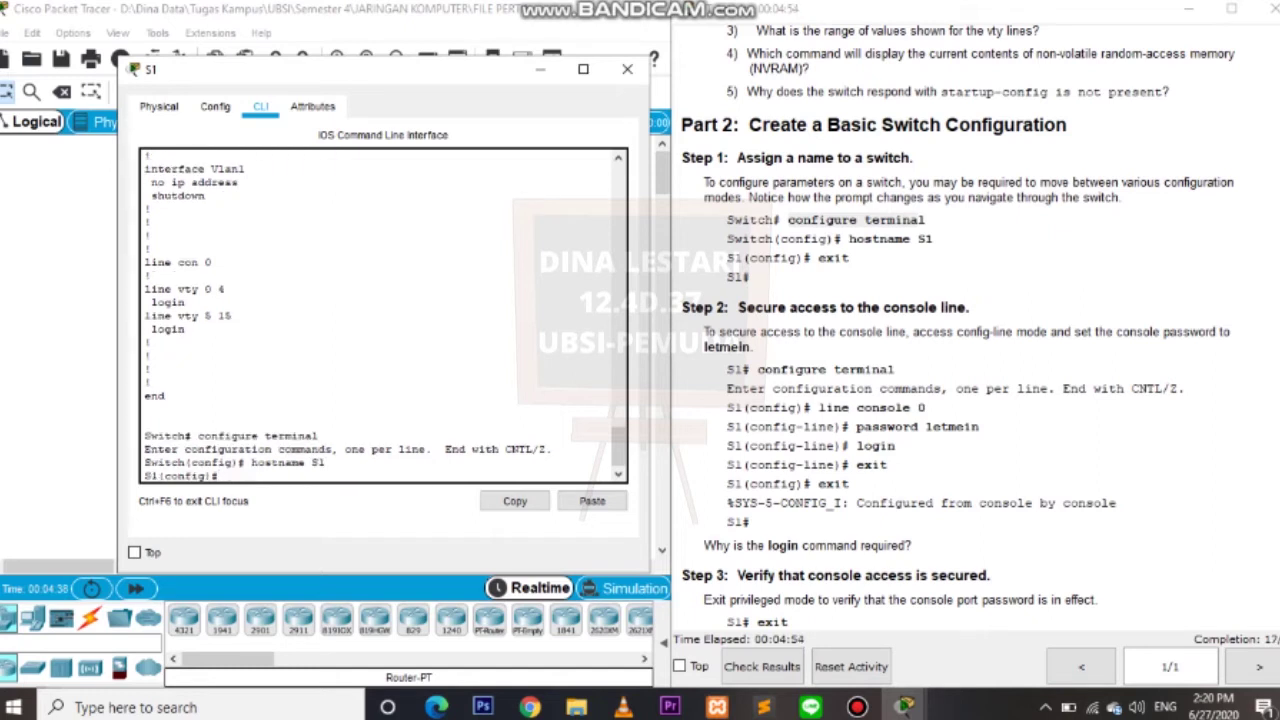
{"action": "type", "text": "exit"}
{"action": "key", "text": "Return"}
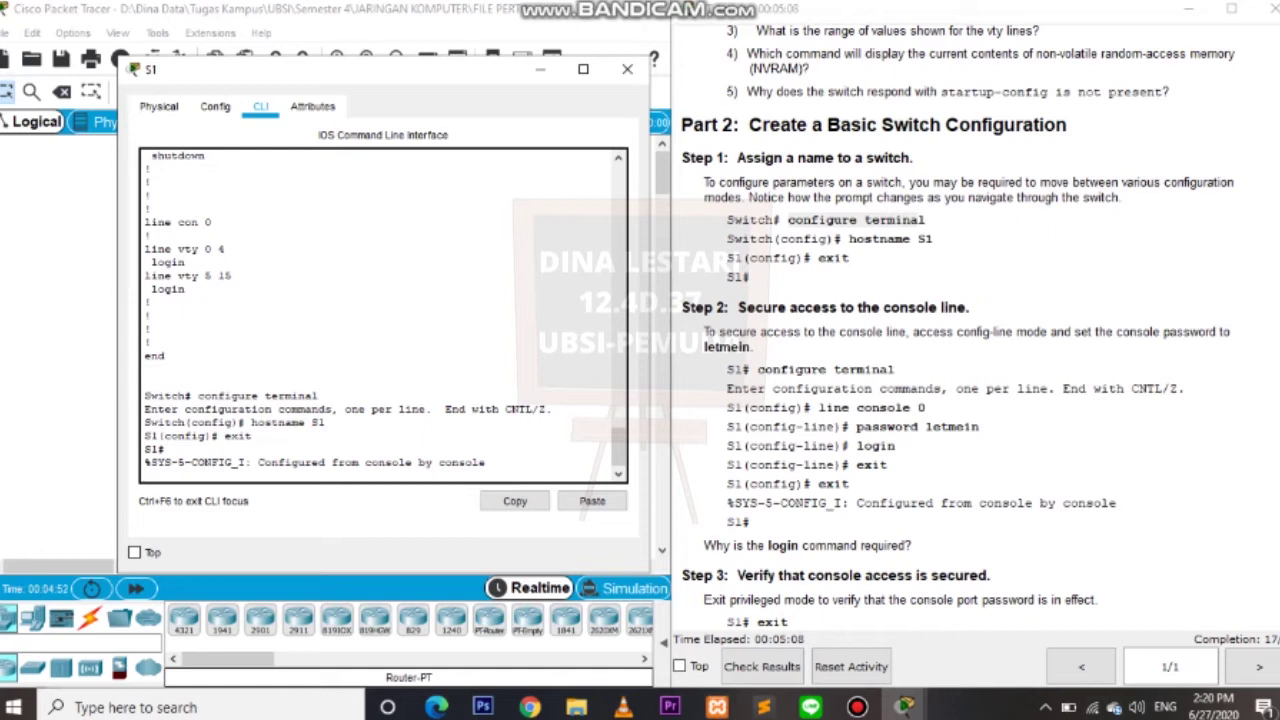
Look up the console password in the instructions and enter global configuration mode on S1.
{"action": "double_click", "coordinate": [727, 346]}
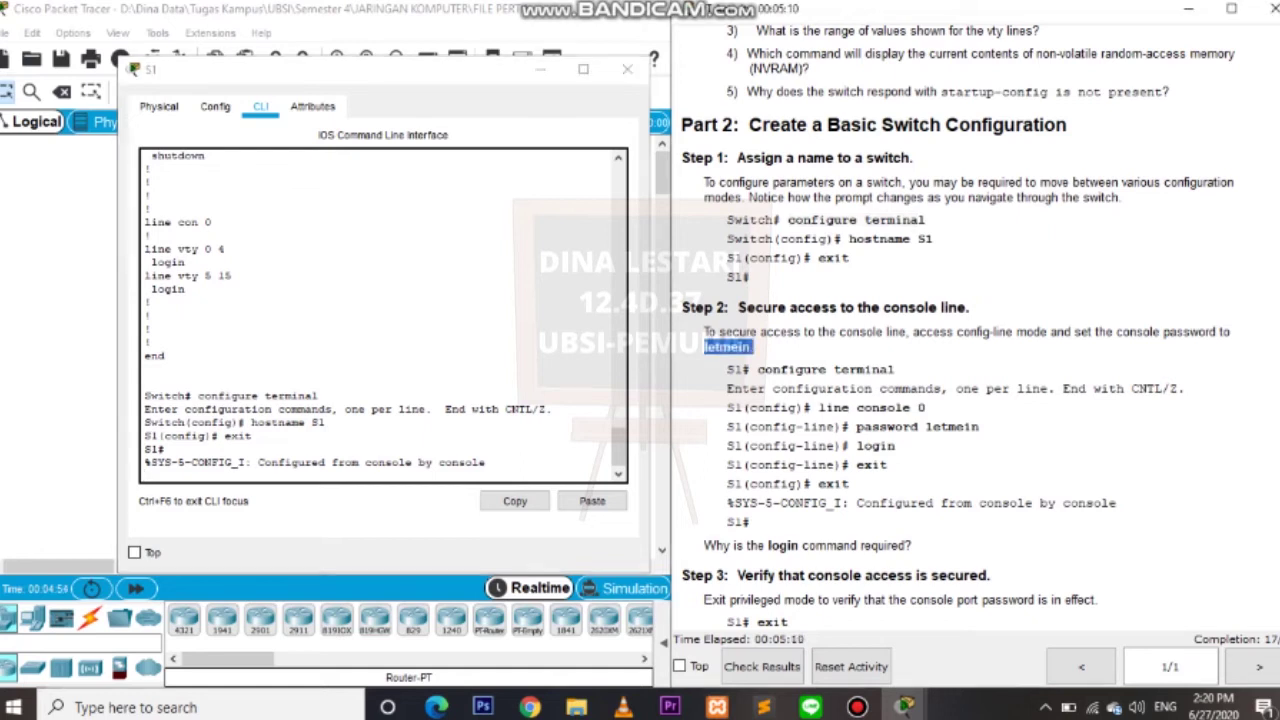
{"action": "left_click", "coordinate": [727, 346]}
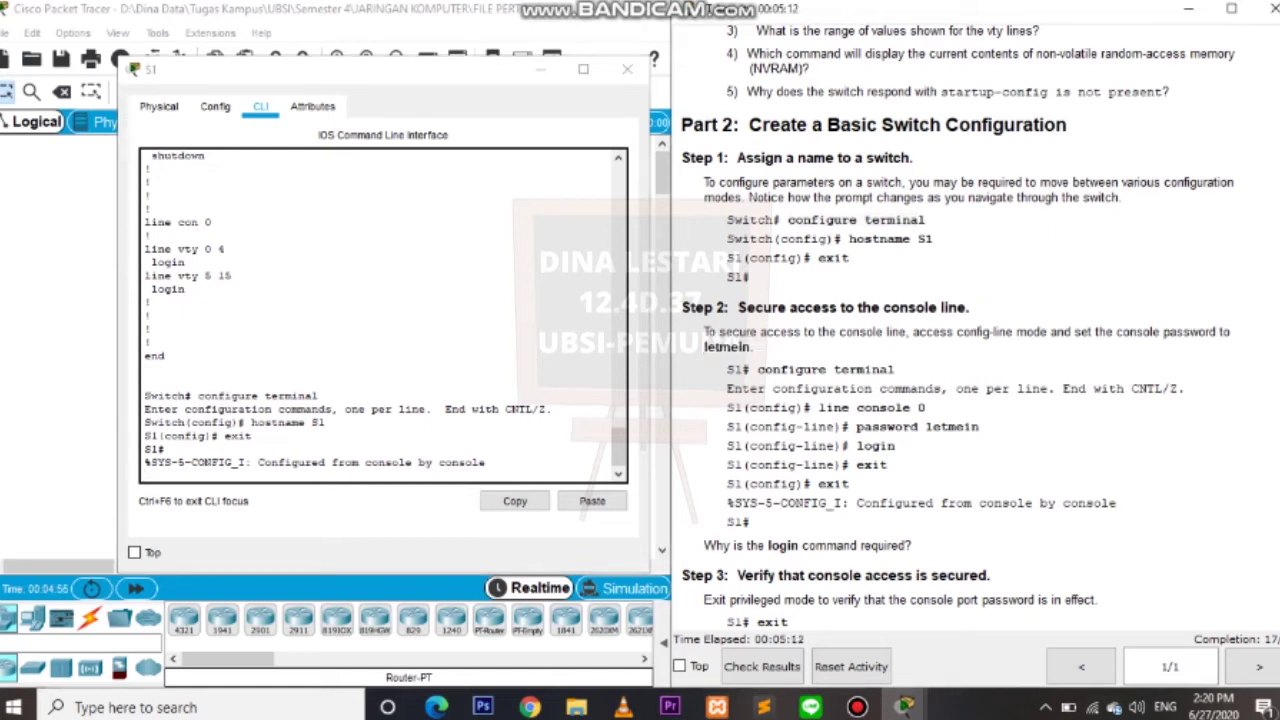
{"action": "left_click", "coordinate": [192, 462]}
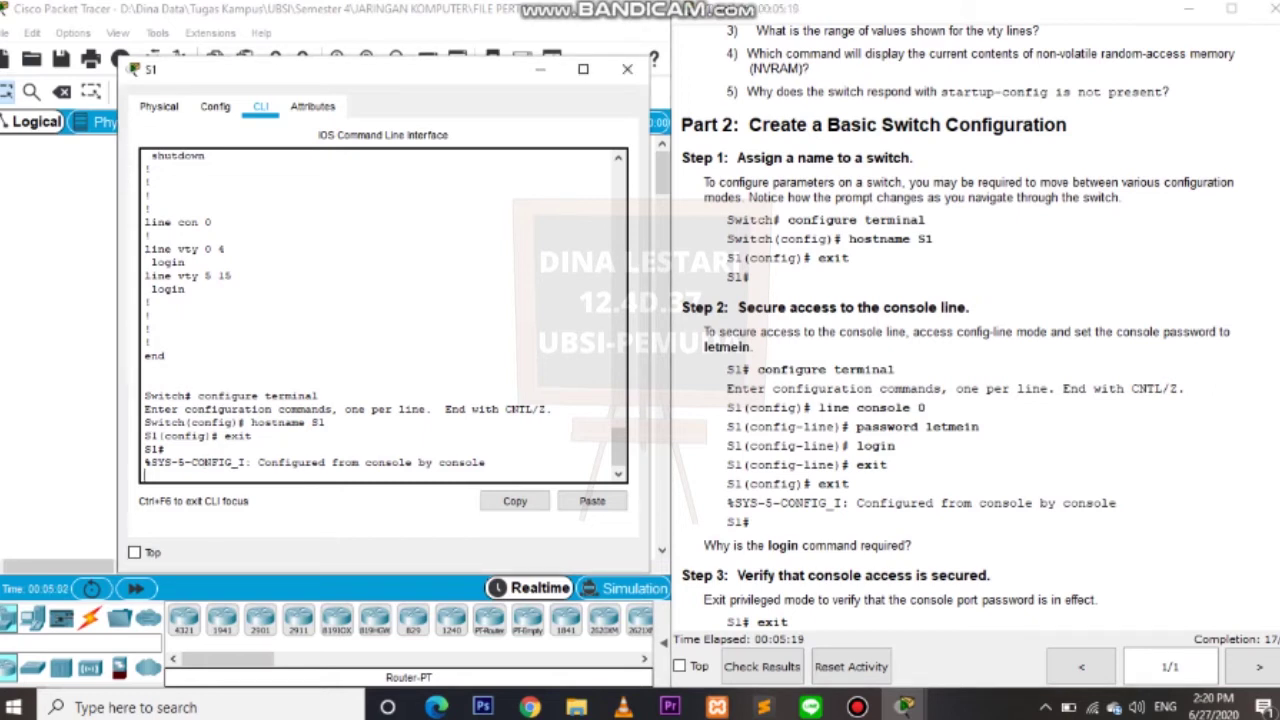
{"action": "key", "text": "Return"}
{"action": "type", "text": "config"}
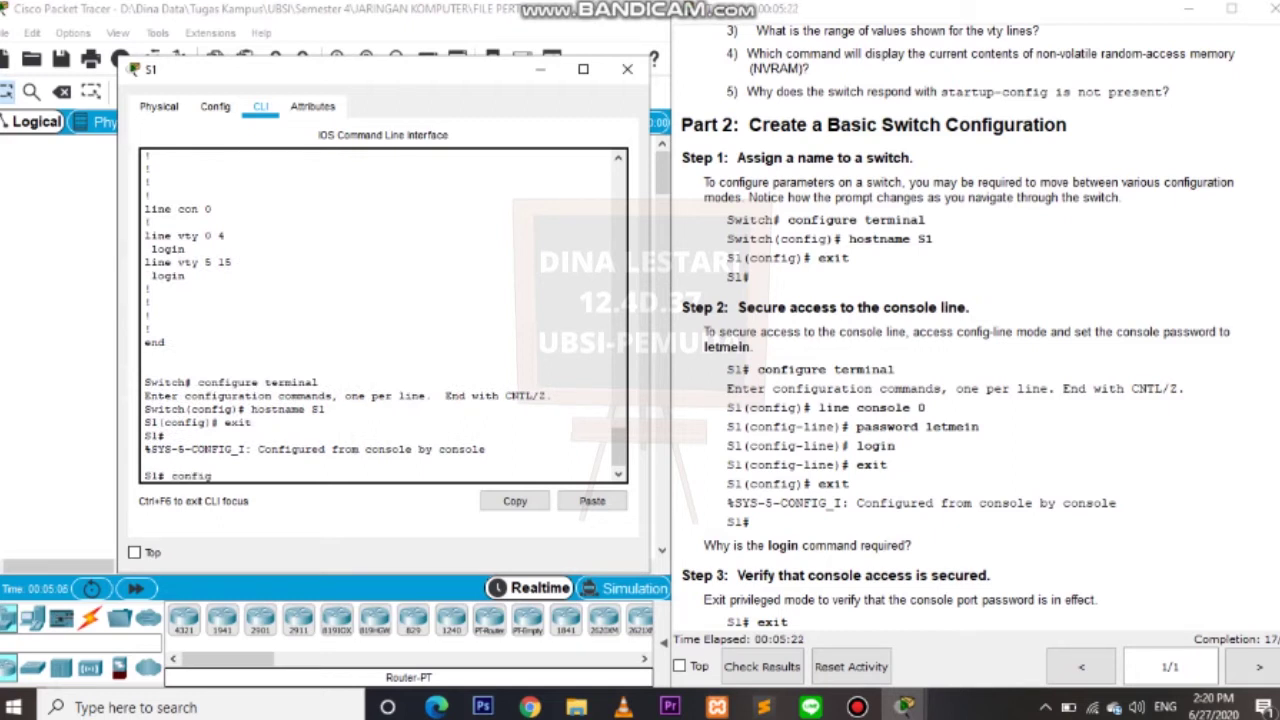
{"action": "type", "text": "ure terminal"}
{"action": "key", "text": "Return"}
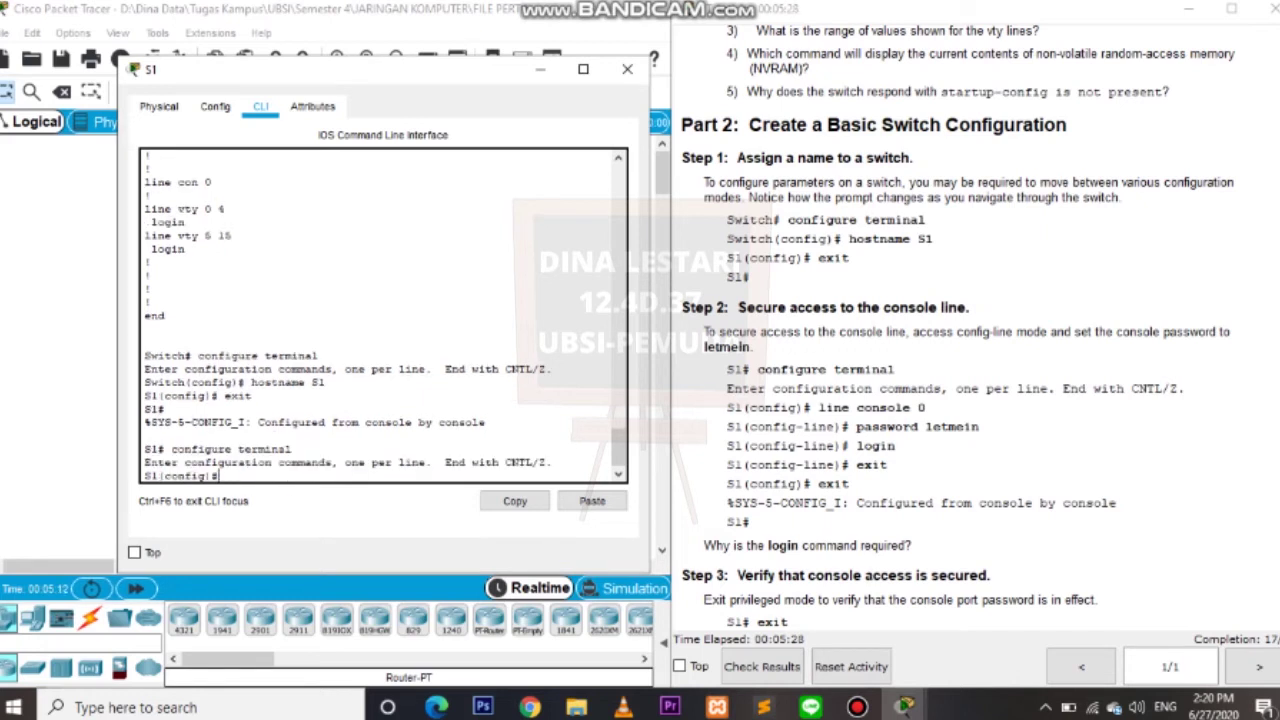
On line console 0, set the lab's console password, enable login, and exit configuration.
{"action": "type", "text": "line console 0"}
{"action": "key", "text": "Return"}
{"action": "type", "text": "pa"}
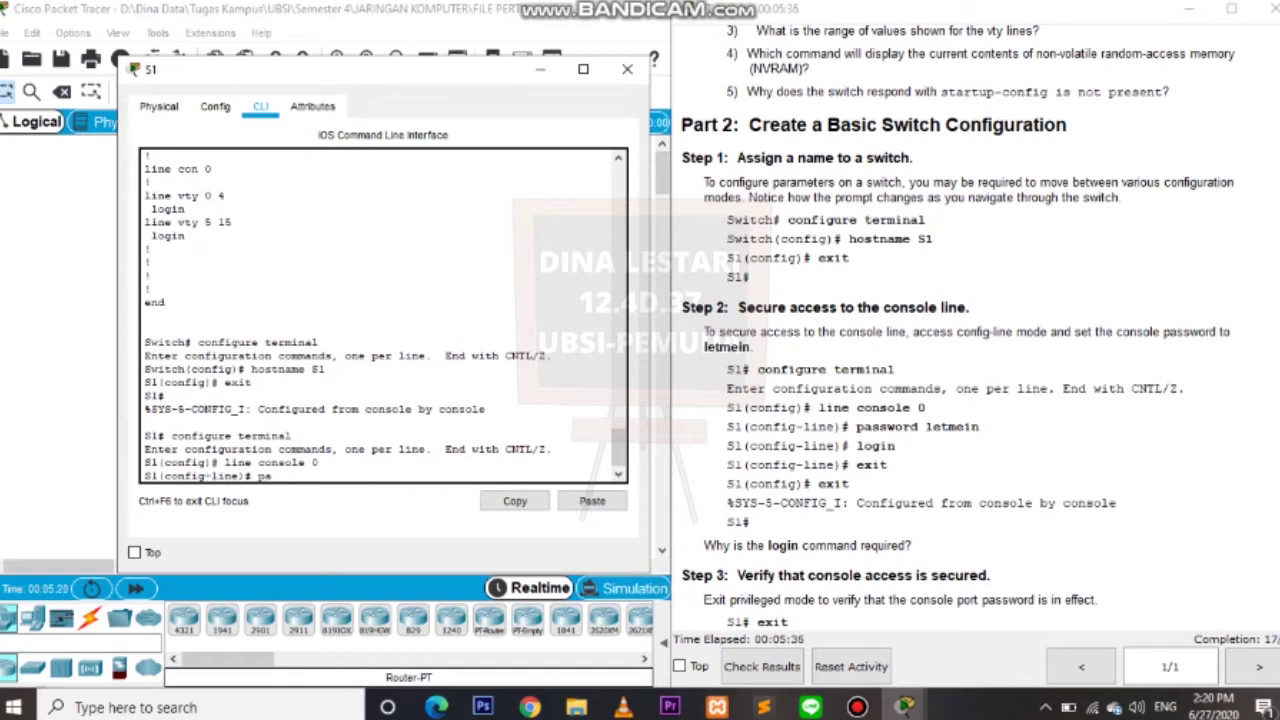
{"action": "type", "text": "ssword letmein"}
{"action": "key", "text": "Return"}
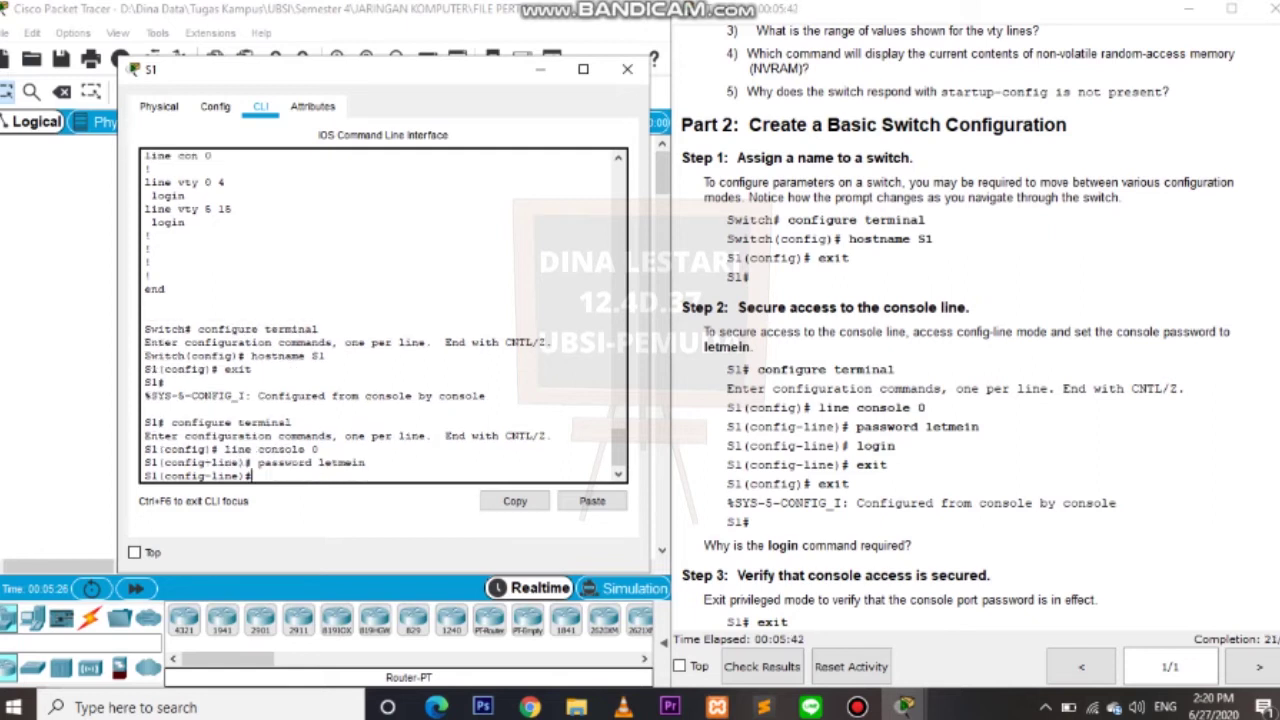
{"action": "type", "text": "login"}
{"action": "key", "text": "Return"}
{"action": "type", "text": "exit"}
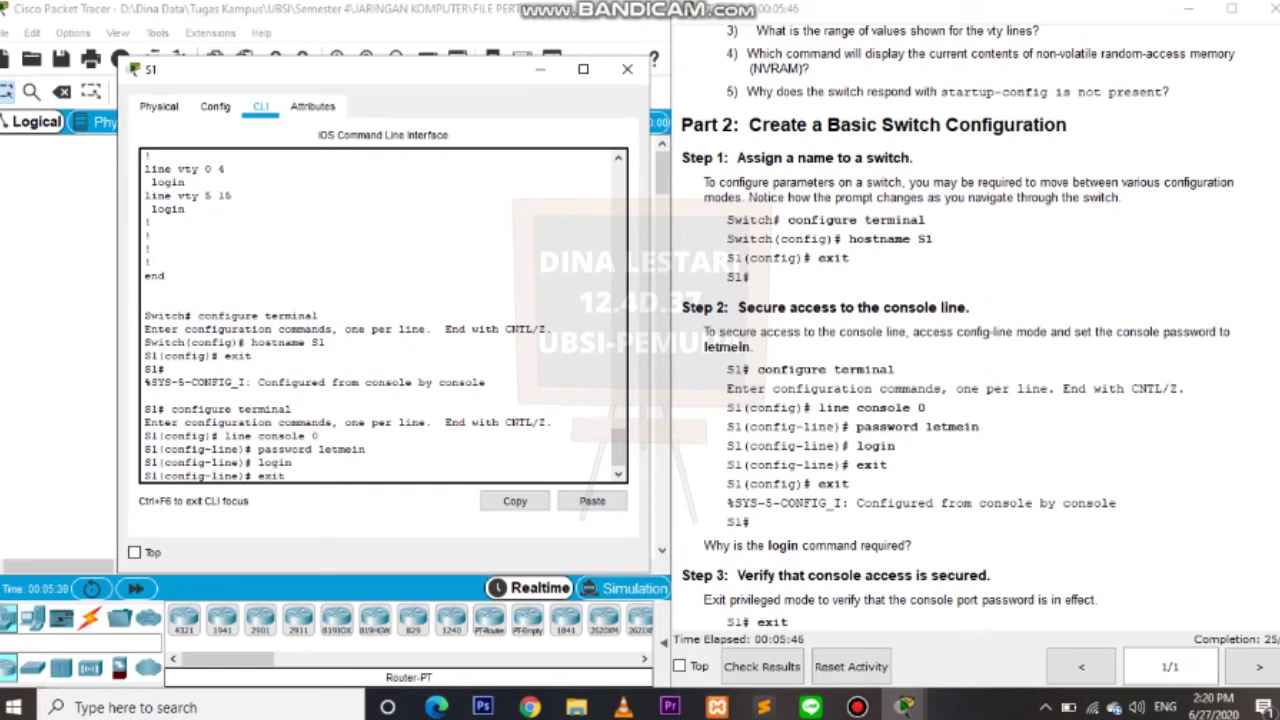
{"action": "key", "text": "Return"}
{"action": "type", "text": "exit"}
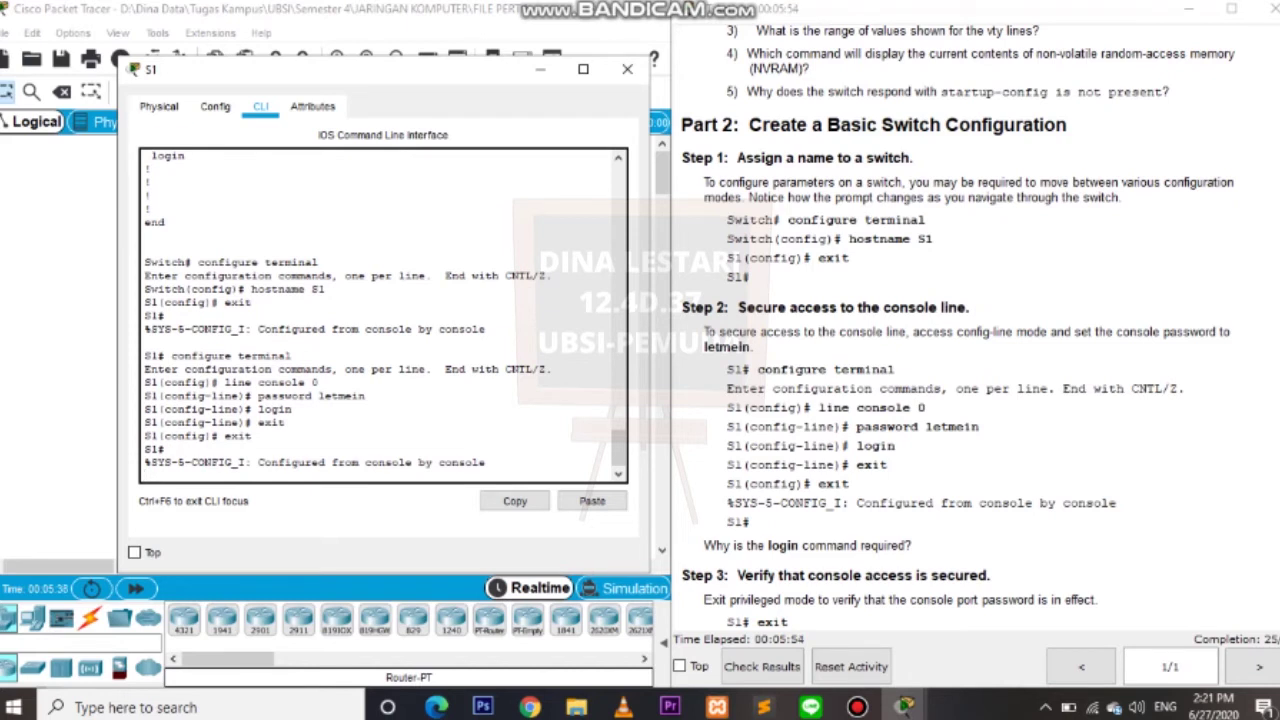
Log out of S1 and log back in with the console password to reach S1>.
{"action": "scroll", "coordinate": [971, 328], "scroll_direction": "down", "scroll_amount": 5}
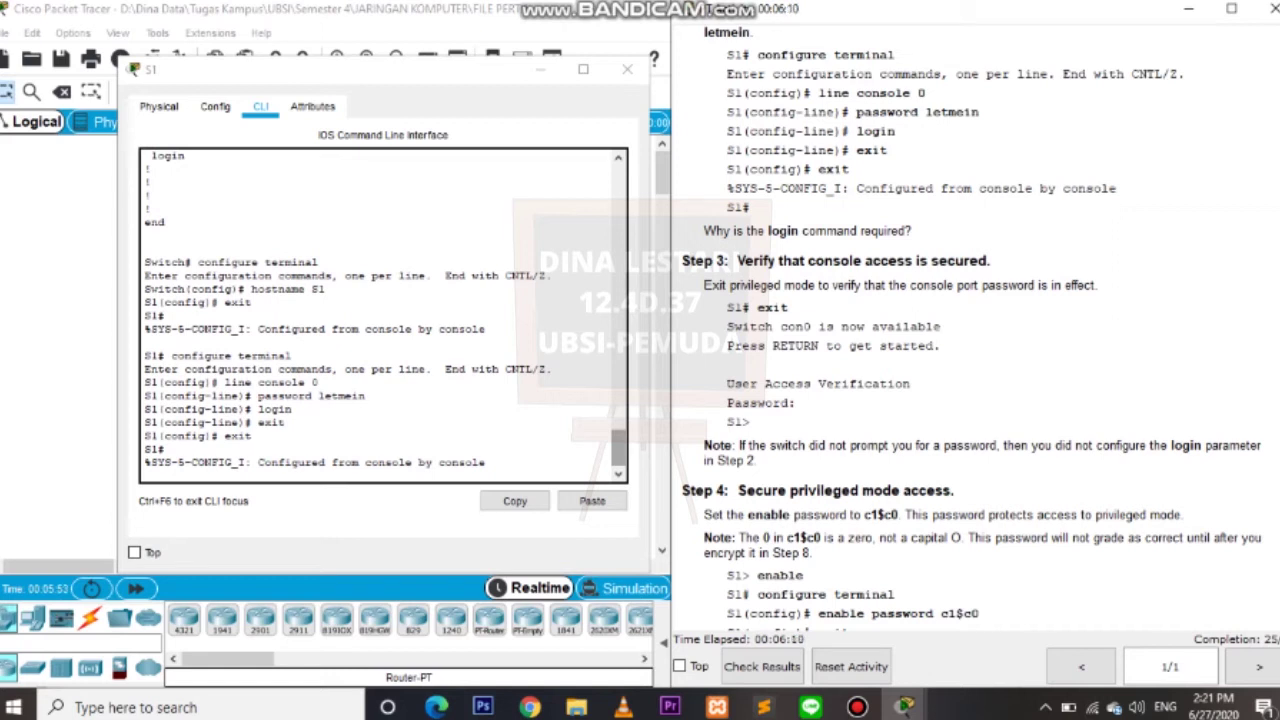
{"action": "key", "text": "alt+Tab"}
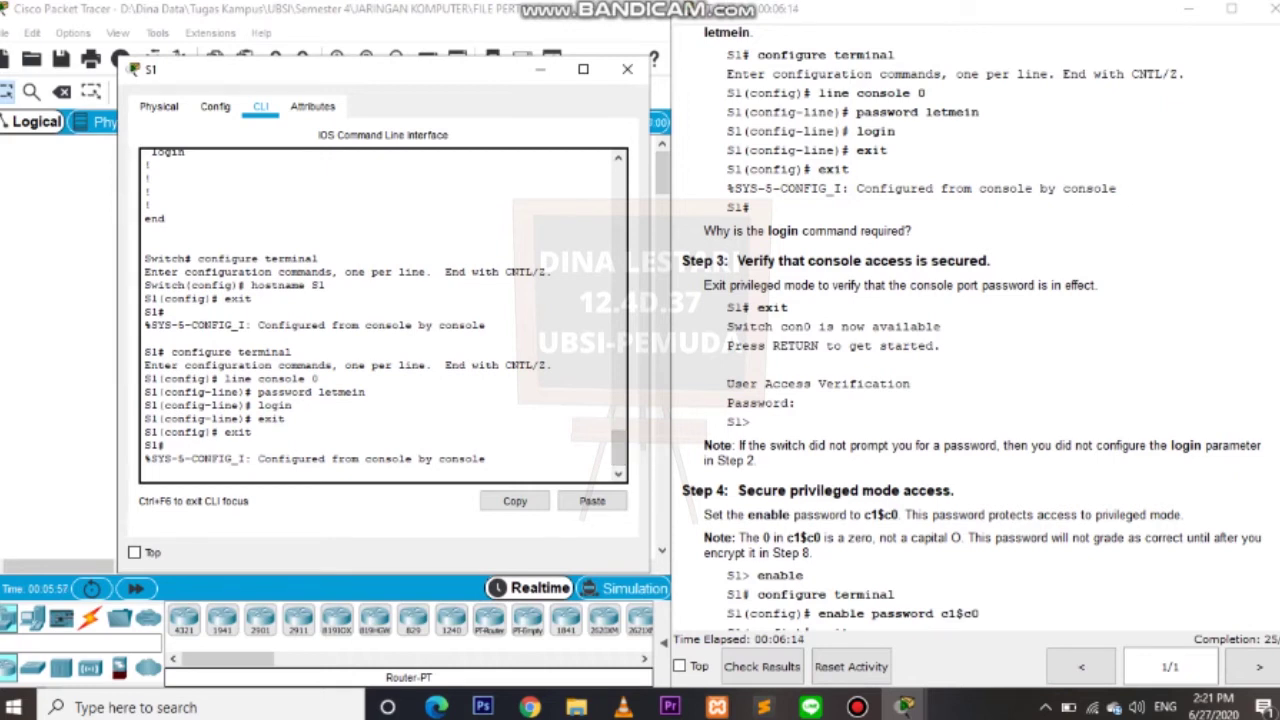
{"action": "key", "text": "Return"}
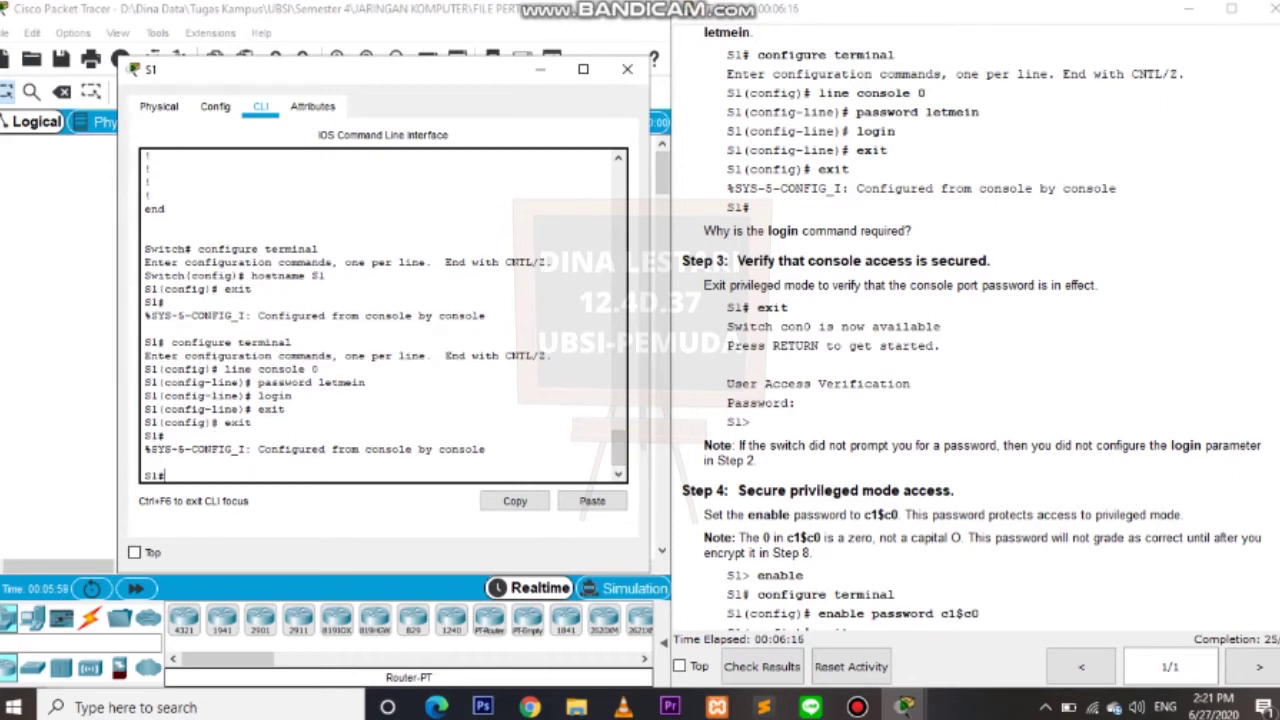
{"action": "type", "text": "exit"}
{"action": "key", "text": "Return"}
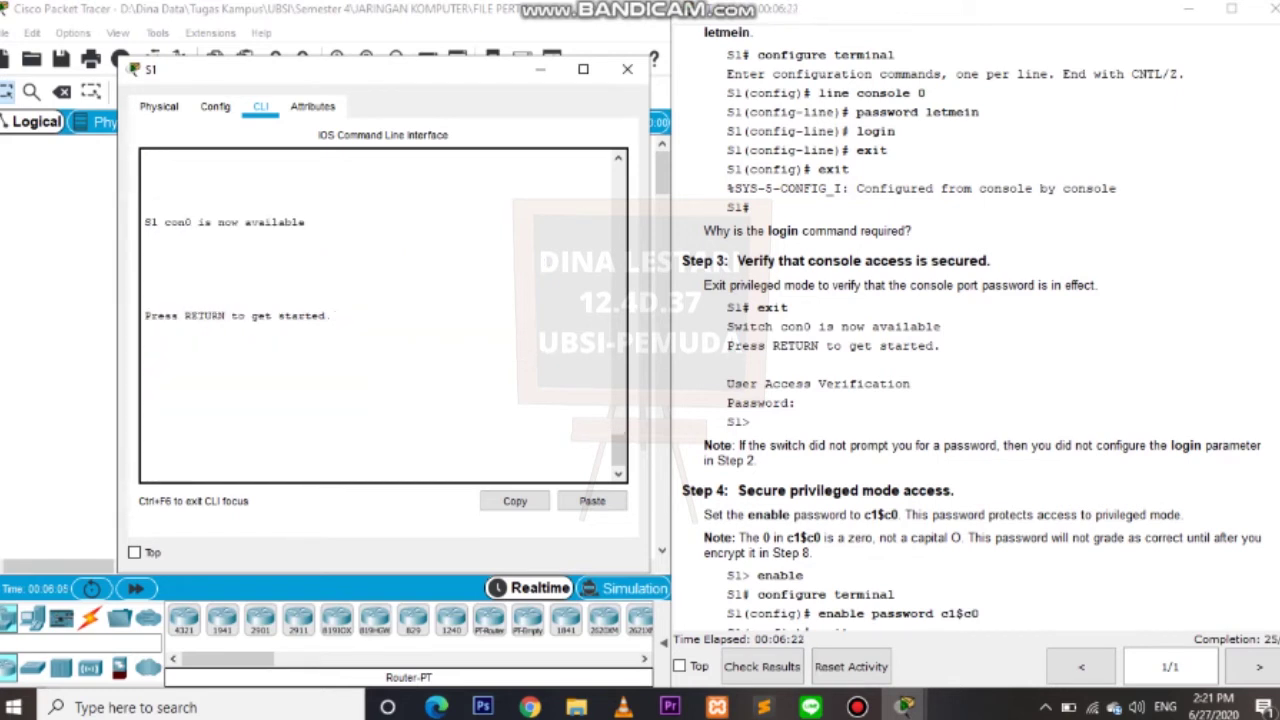
{"action": "key", "text": "Return"}
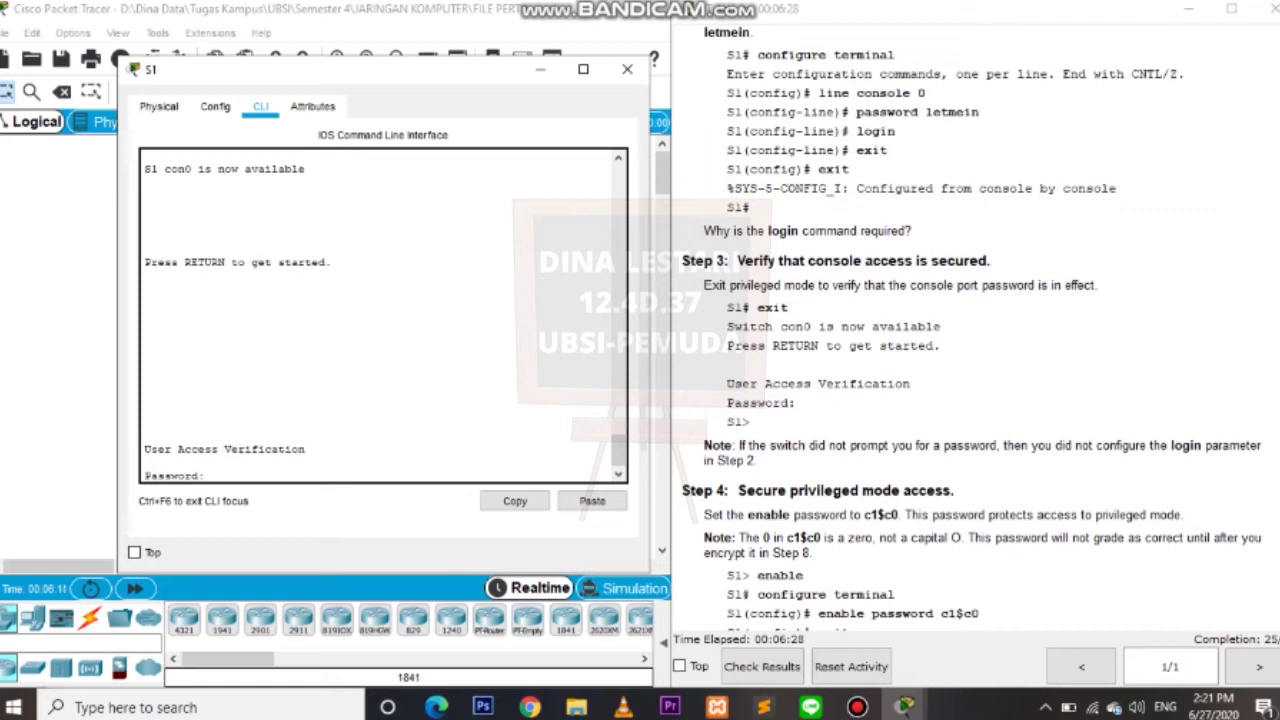
{"action": "type", "text": "letmein"}
{"action": "key", "text": "Return"}
{"action": "key", "text": "alt+Tab"}
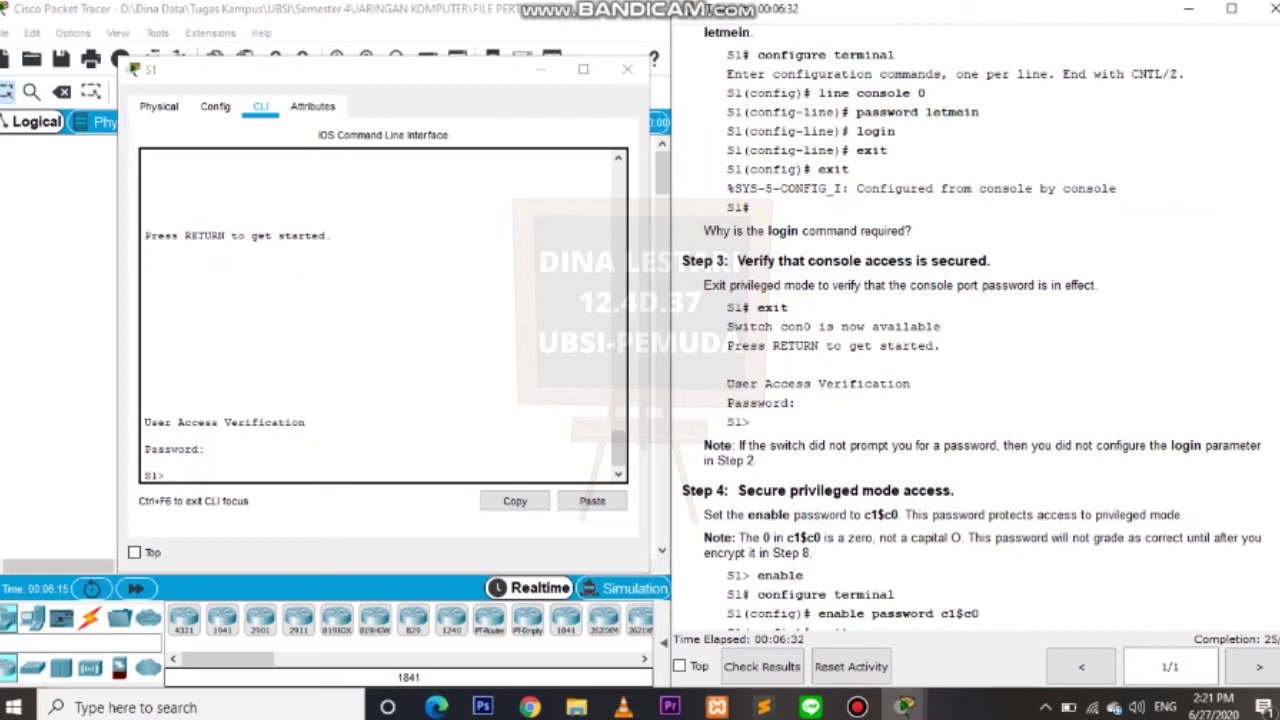
Find the Step 4 enable password in the instructions and enter privileged mode on S1.
{"action": "scroll", "coordinate": [975, 340], "scroll_direction": "down", "scroll_amount": 5}
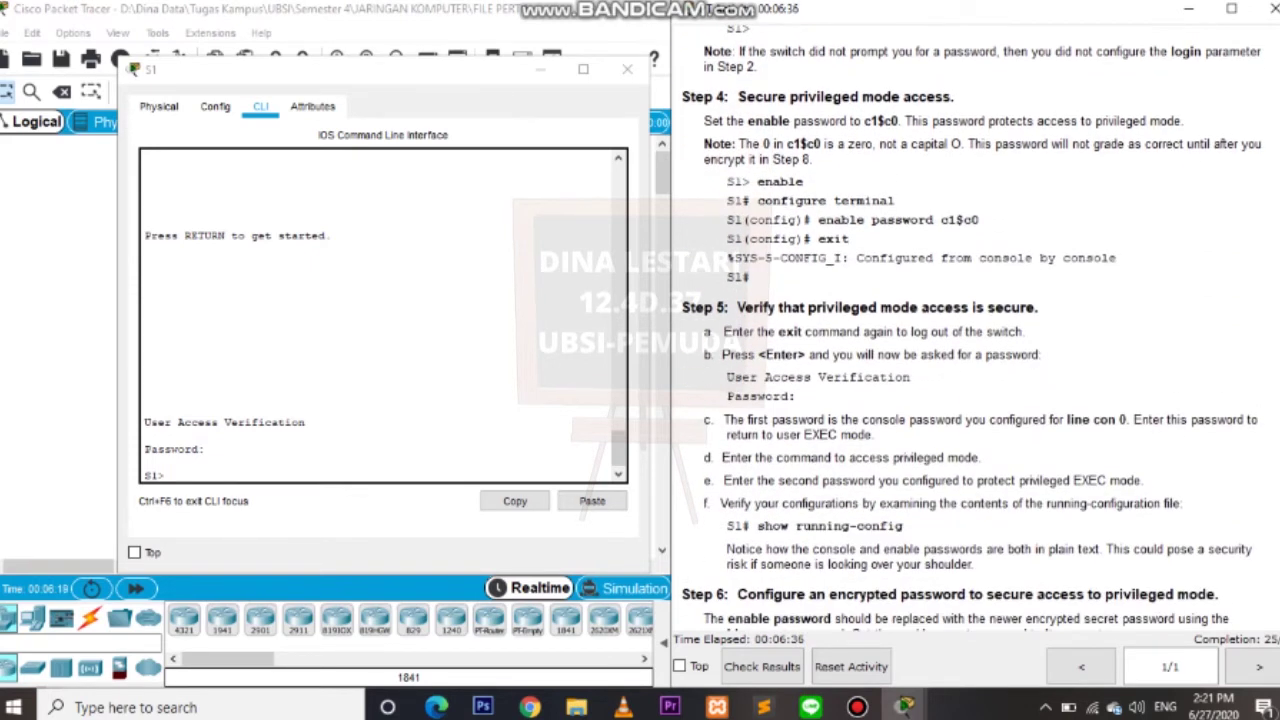
{"action": "triple_click", "coordinate": [845, 96]}
{"action": "left_click", "coordinate": [845, 96]}
{"action": "left_click_drag", "start_coordinate": [865, 121], "coordinate": [898, 121]}
{"action": "left_click", "coordinate": [166, 475]}
{"action": "type", "text": "en"}
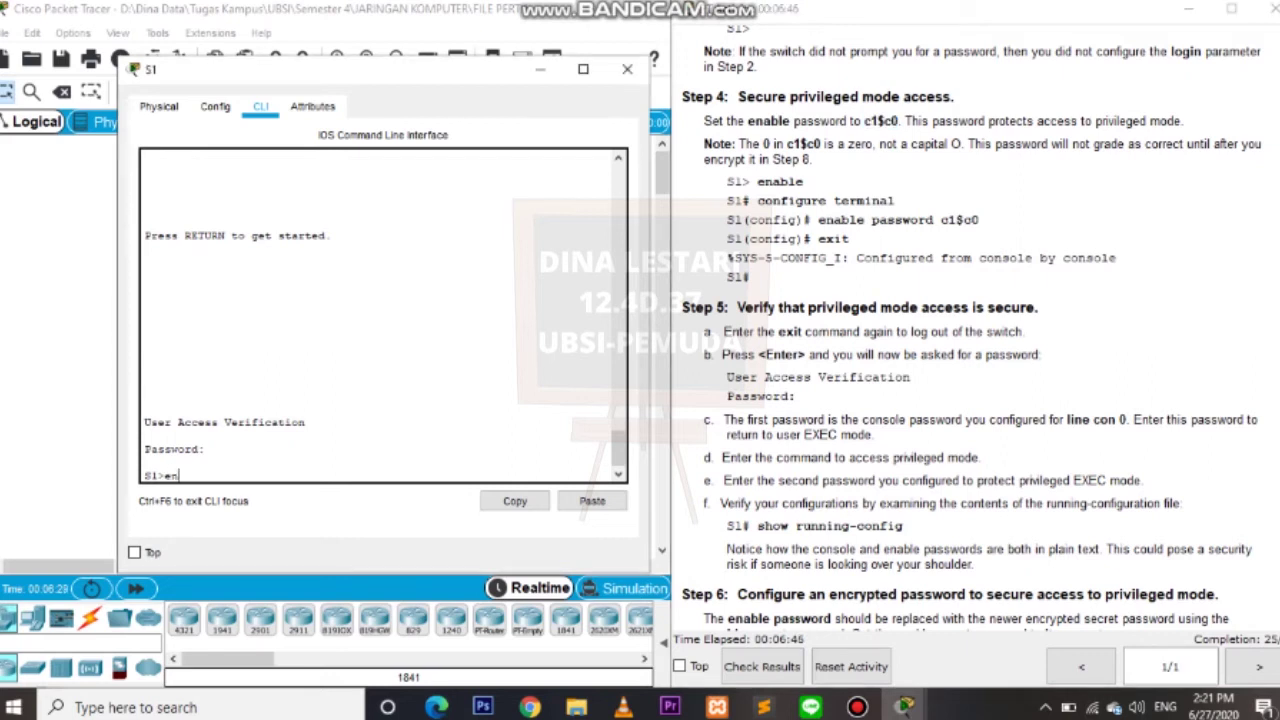
{"action": "type", "text": "able"}
{"action": "key", "text": "Return"}
In global configuration, set the Step 4 enable password, then exit to S1#.
{"action": "type", "text": "con"}
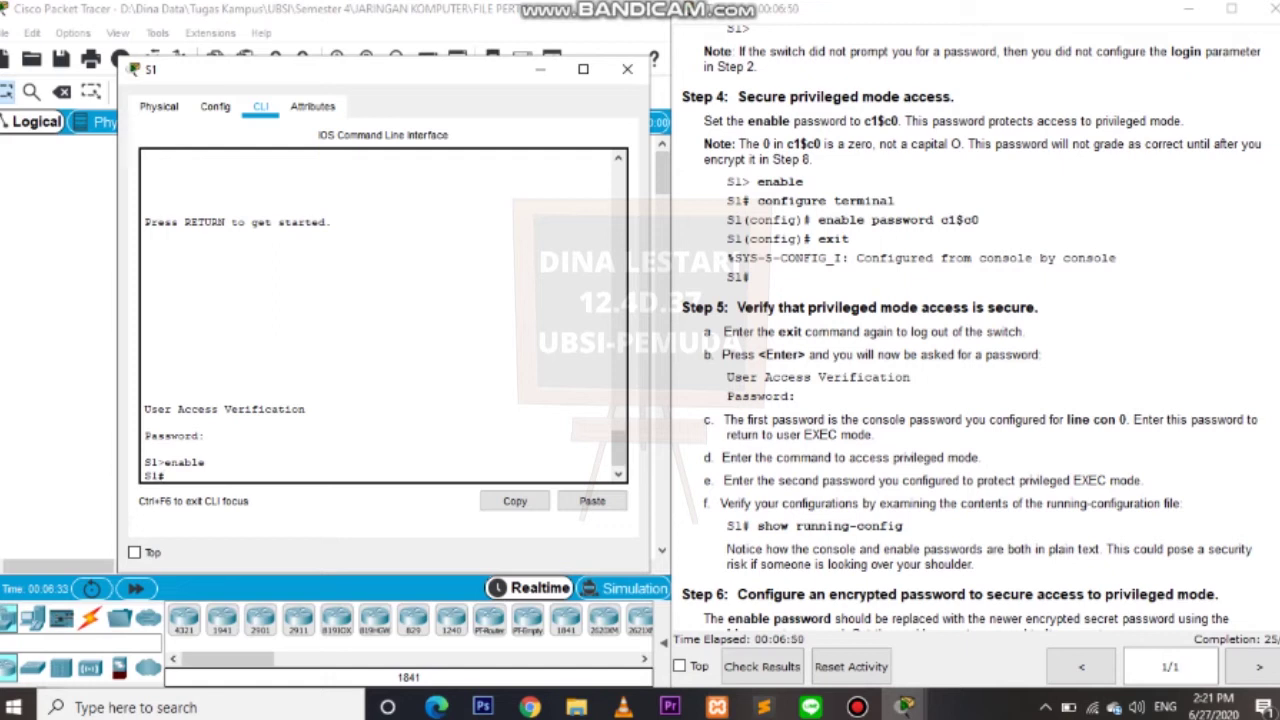
{"action": "type", "text": "figur"}
{"action": "key", "text": "BackSpace"}
{"action": "type", "text": "ure terminal"}
{"action": "key", "text": "Return"}
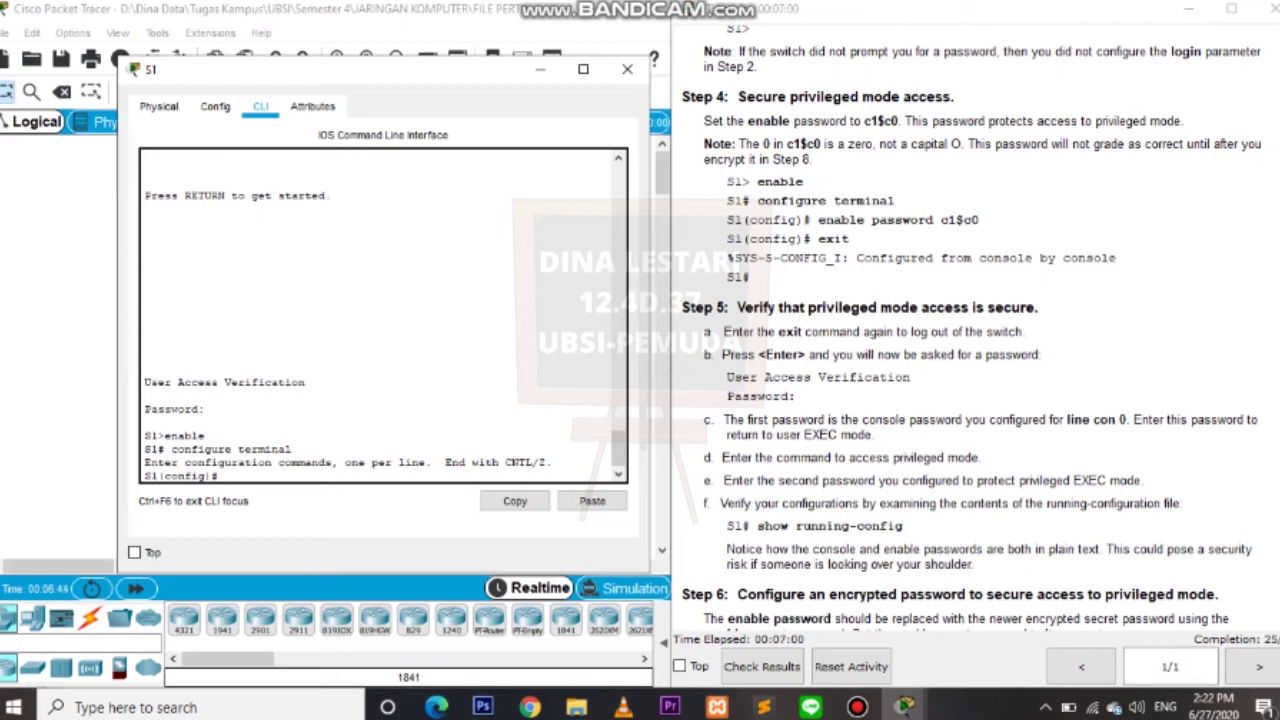
{"action": "type", "text": "enable password c1$"}
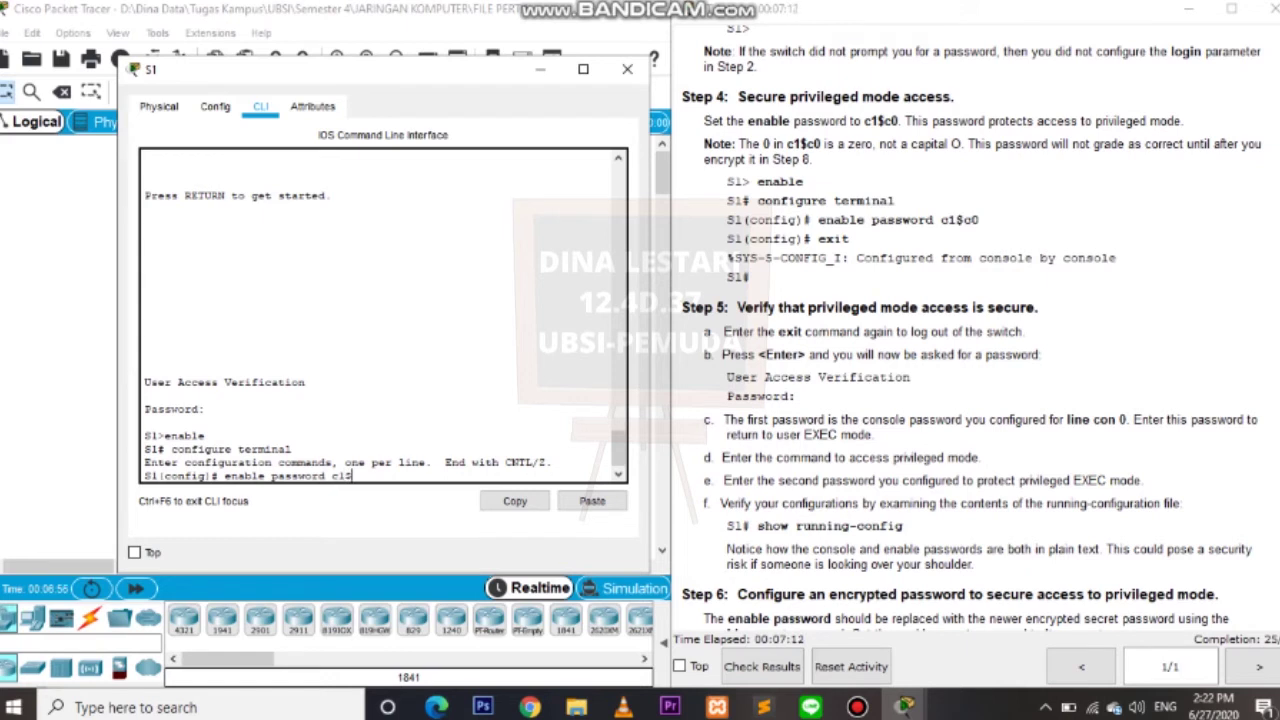
{"action": "type", "text": "c0"}
{"action": "key", "text": "Return"}
{"action": "type", "text": "ex"}
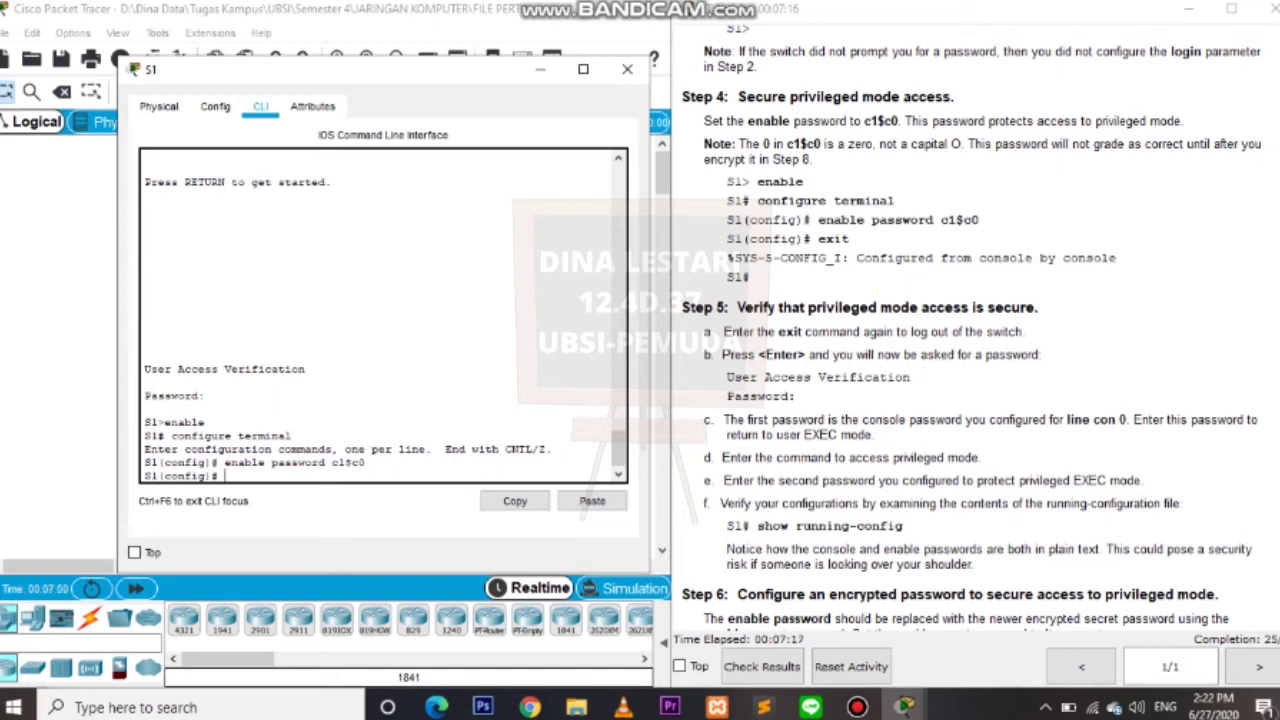
{"action": "type", "text": "it"}
{"action": "key", "text": "Return"}
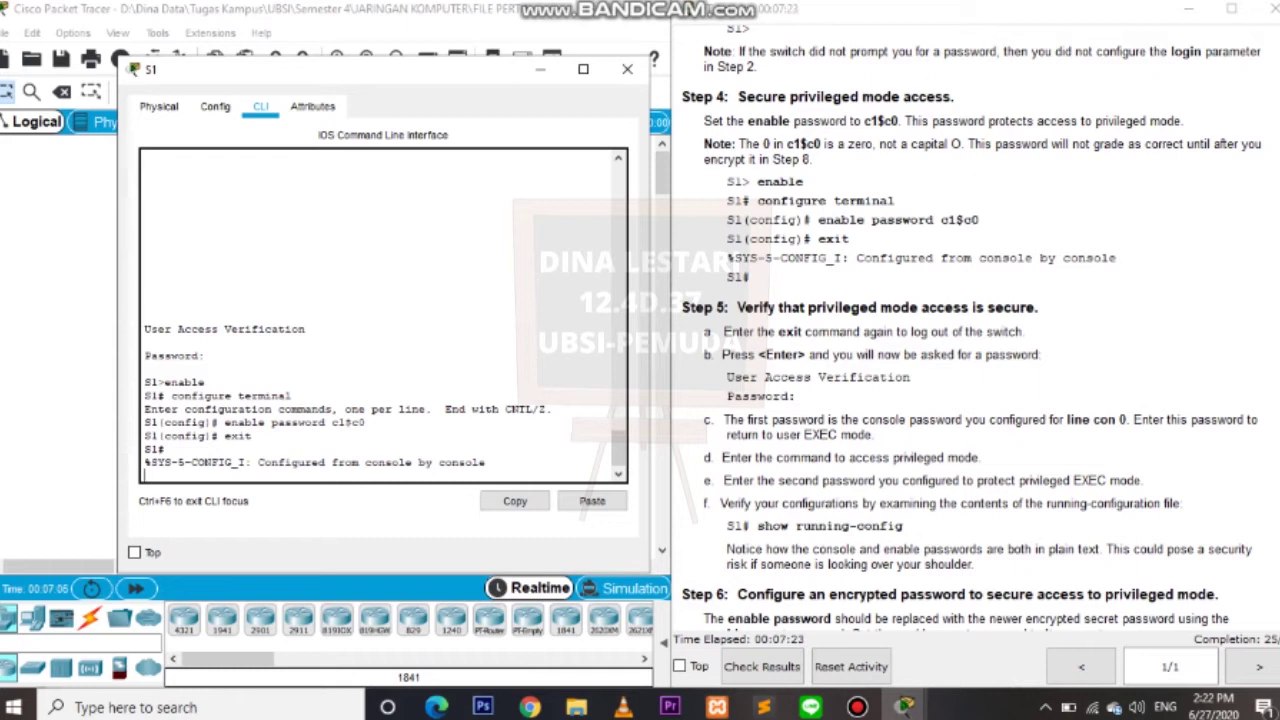
Log out and back in through the console and enable password prompts, then type show running-config.
{"action": "scroll", "coordinate": [970, 350], "scroll_direction": "down", "scroll_amount": 4}
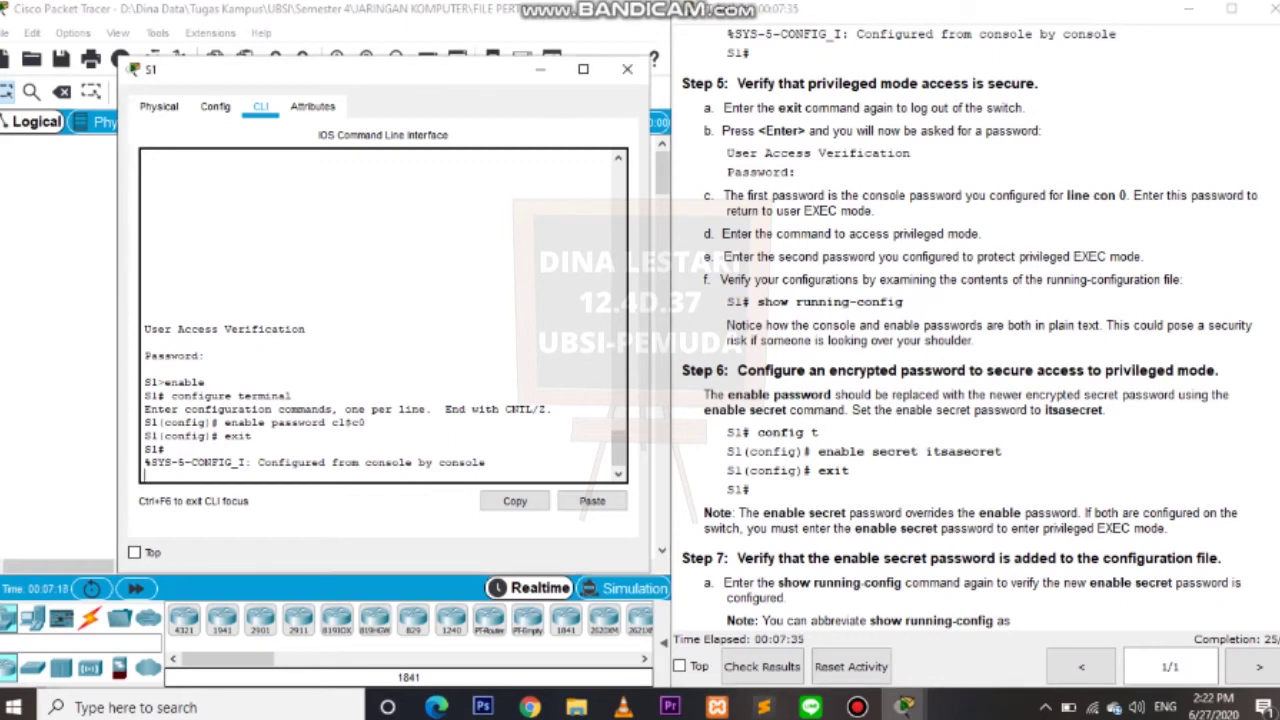
{"action": "key", "text": "Return"}
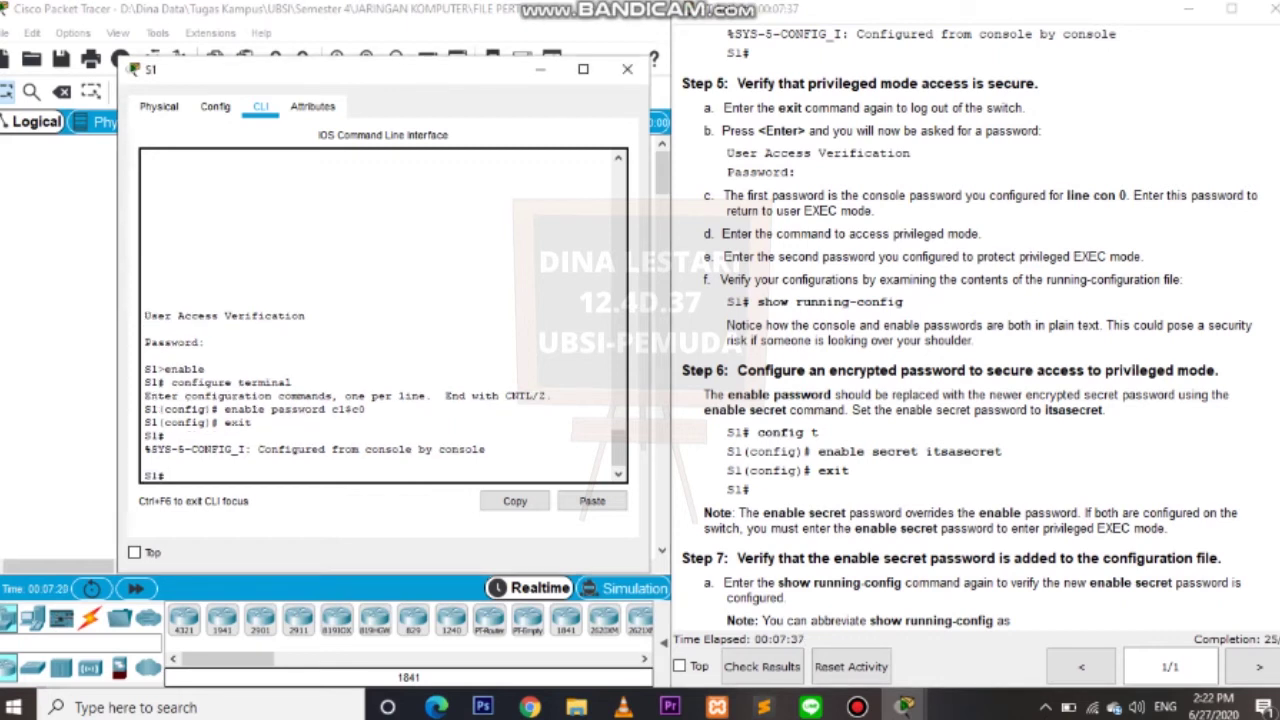
{"action": "type", "text": "exit"}
{"action": "key", "text": "Return"}
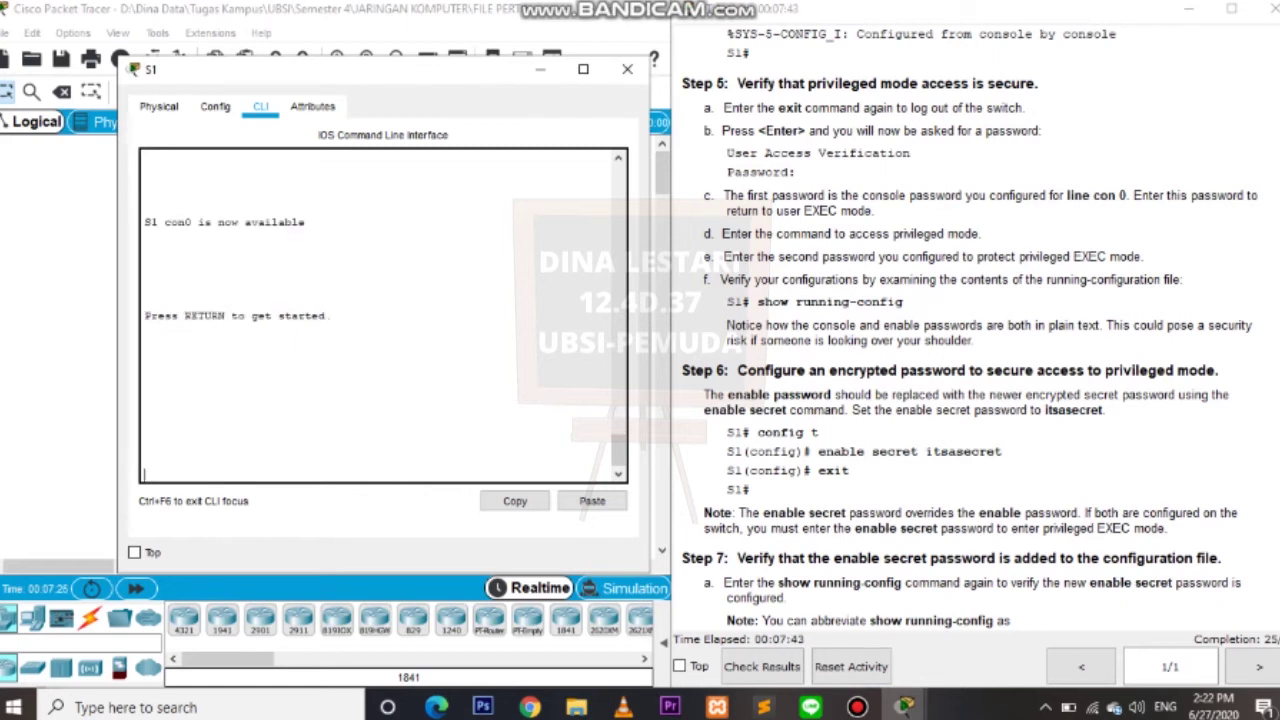
{"action": "key", "text": "Return"}
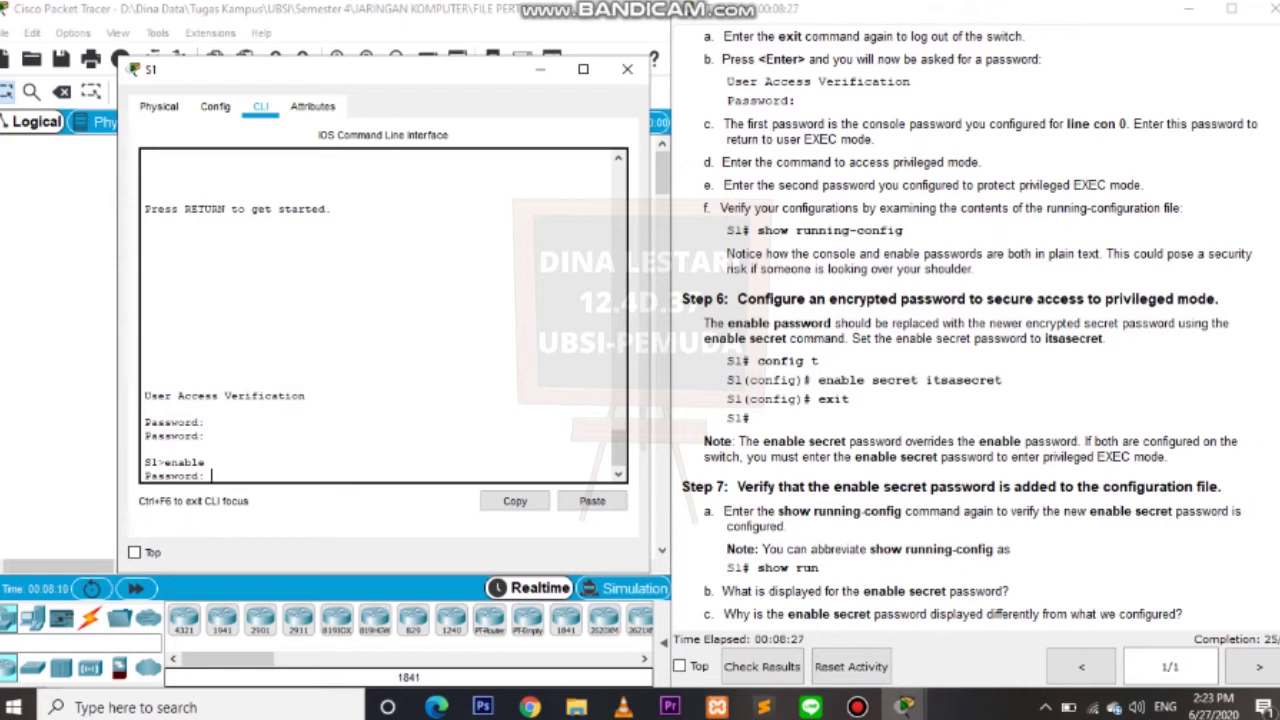
{"action": "key", "text": "Return"}
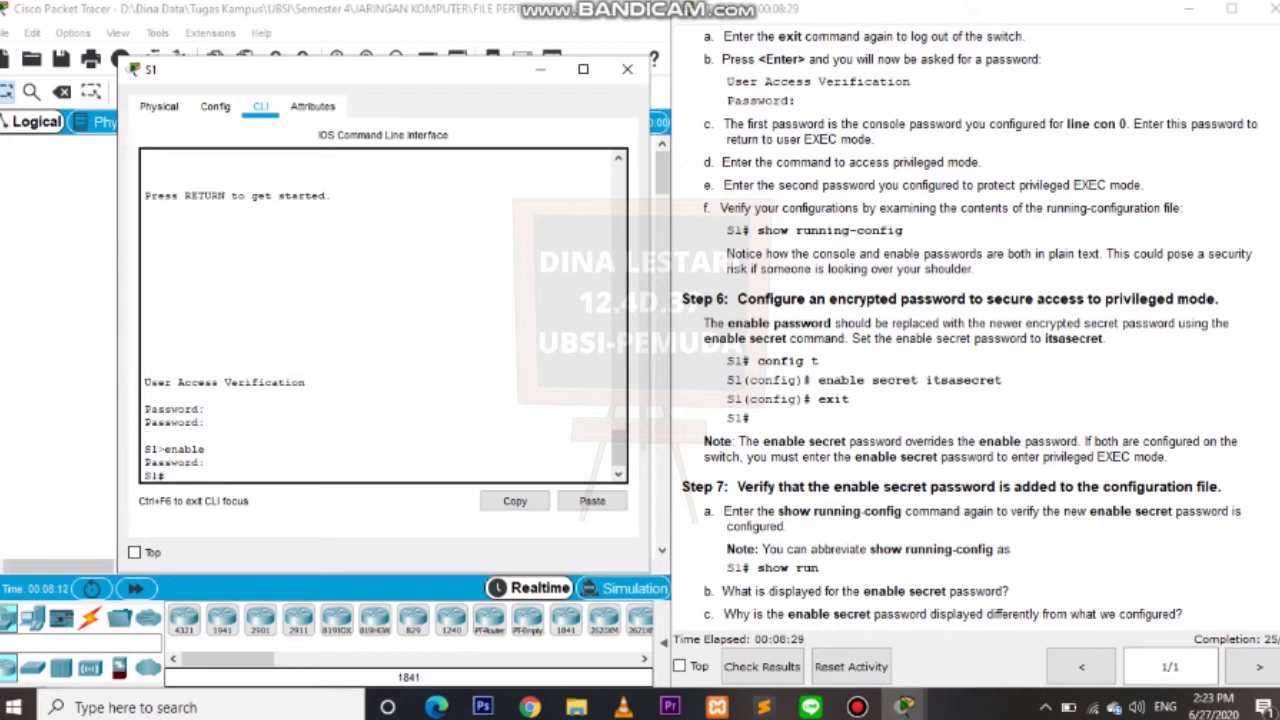
{"action": "type", "text": "show running-config"}
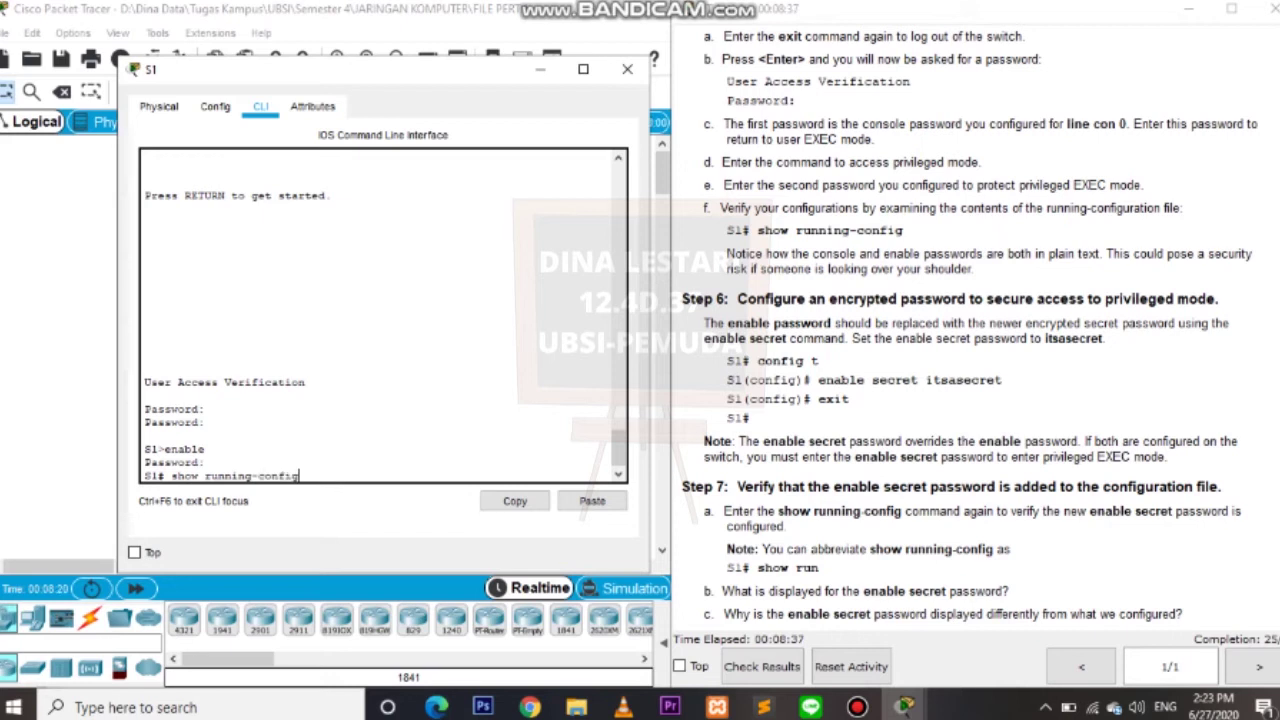
Page through S1's running-config past interfaces and Vlan1 to line con 0's plain-text password.
{"action": "key", "text": "Return"}
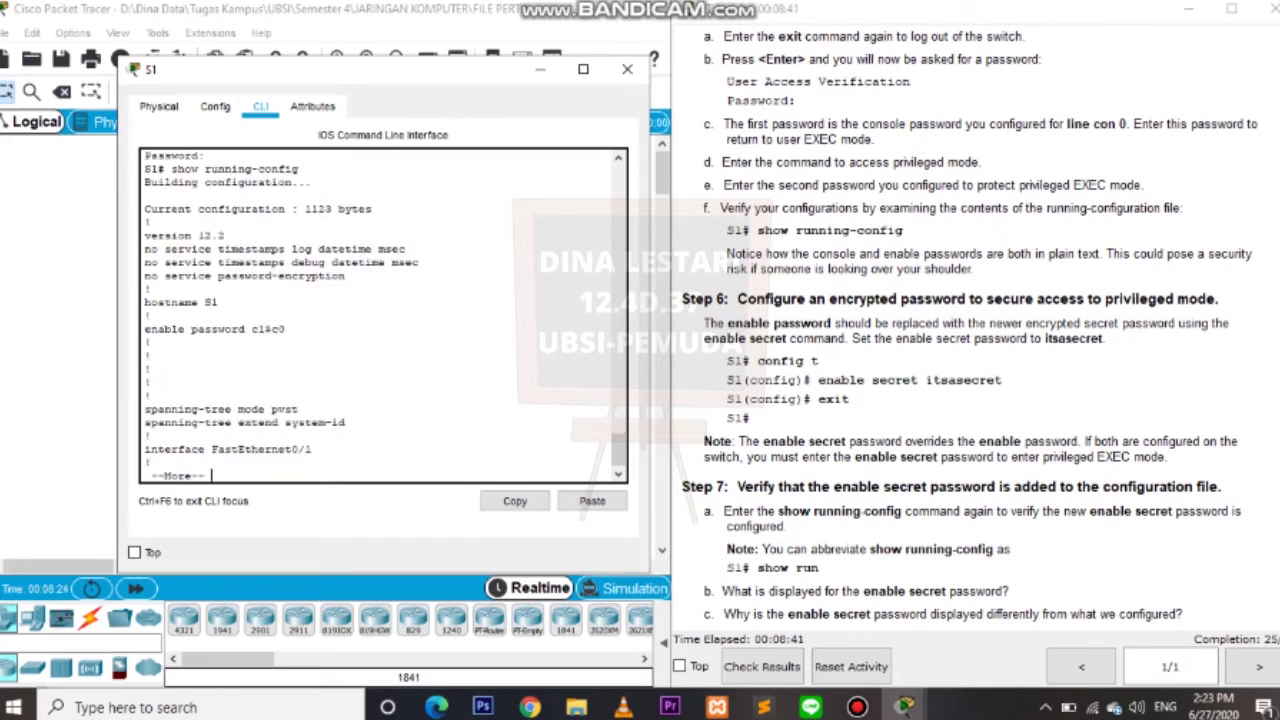
{"action": "key", "text": "Return"}
{"action": "key", "text": "Return"}
{"action": "key", "text": "Return"}
{"action": "key", "text": "Return"}
{"action": "key", "text": "Return"}
{"action": "key", "text": "Return"}
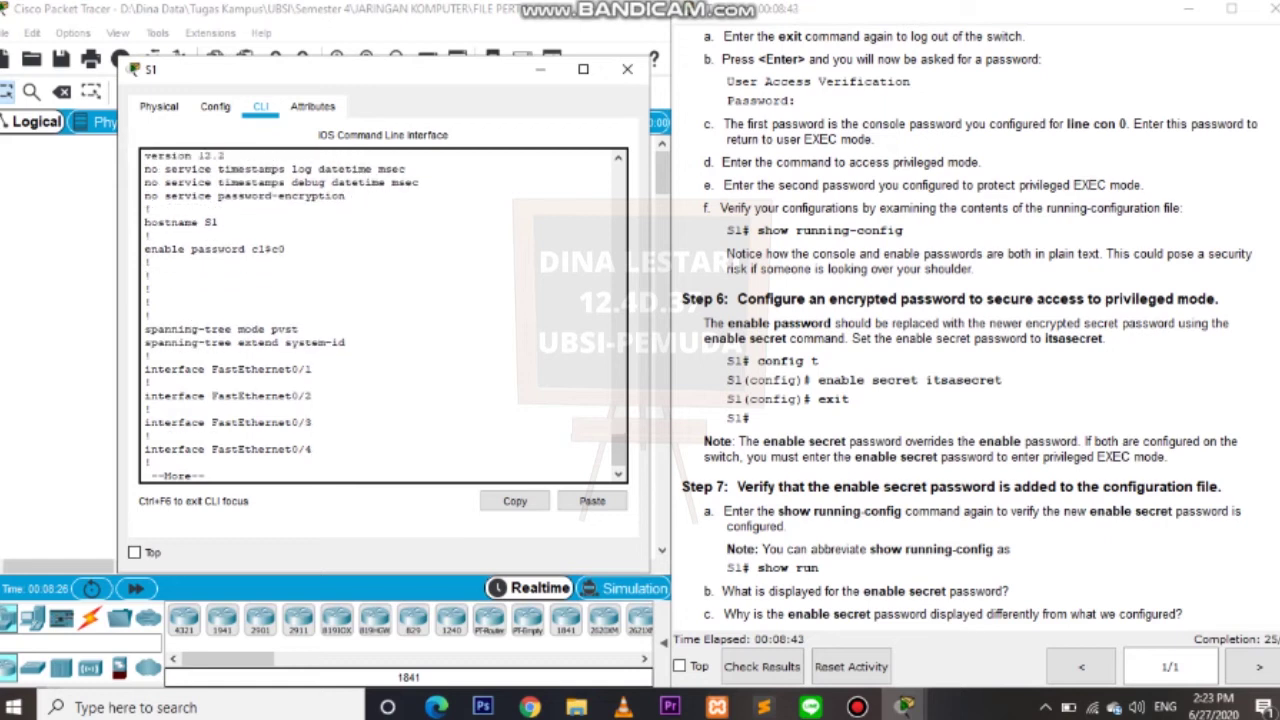
{"action": "key", "text": "Return"}
{"action": "key", "text": "Return"}
{"action": "key", "text": "Return"}
{"action": "key", "text": "Return"}
{"action": "key", "text": "Return"}
{"action": "key", "text": "Return"}
{"action": "key", "text": "Return"}
{"action": "key", "text": "Return"}
{"action": "key", "text": "Return"}
{"action": "key", "text": "Return"}
{"action": "key", "text": "Return"}
{"action": "key", "text": "Return"}
{"action": "key", "text": "Return"}
{"action": "key", "text": "Return"}
{"action": "key", "text": "Return"}
{"action": "key", "text": "Return"}
{"action": "key", "text": "Return"}
{"action": "key", "text": "Return"}
{"action": "key", "text": "Return"}
{"action": "key", "text": "Return"}
{"action": "key", "text": "Return"}
{"action": "key", "text": "Return"}
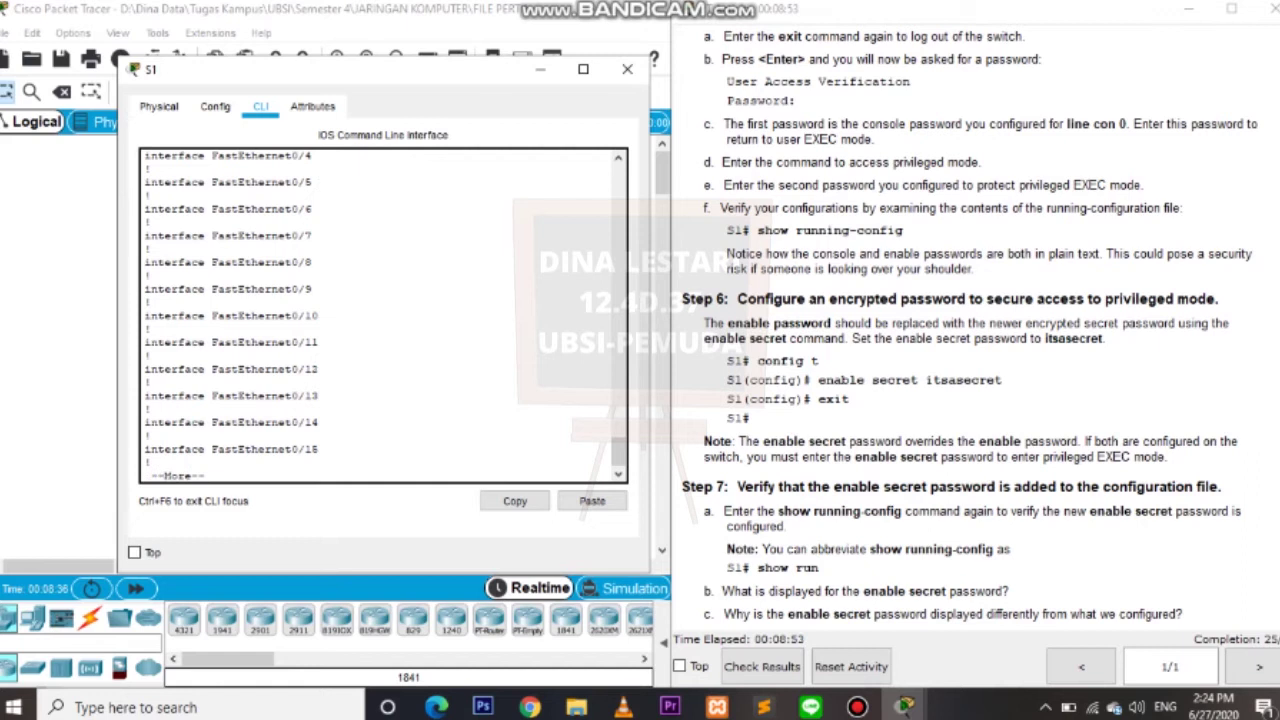
{"action": "key", "text": "Return"}
{"action": "key", "text": "Return"}
{"action": "key", "text": "Return"}
{"action": "key", "text": "Return"}
{"action": "key", "text": "Return"}
{"action": "key", "text": "Return"}
{"action": "key", "text": "Return"}
{"action": "key", "text": "Return"}
{"action": "key", "text": "Return"}
{"action": "key", "text": "Return"}
{"action": "key", "text": "Return"}
{"action": "key", "text": "Return"}
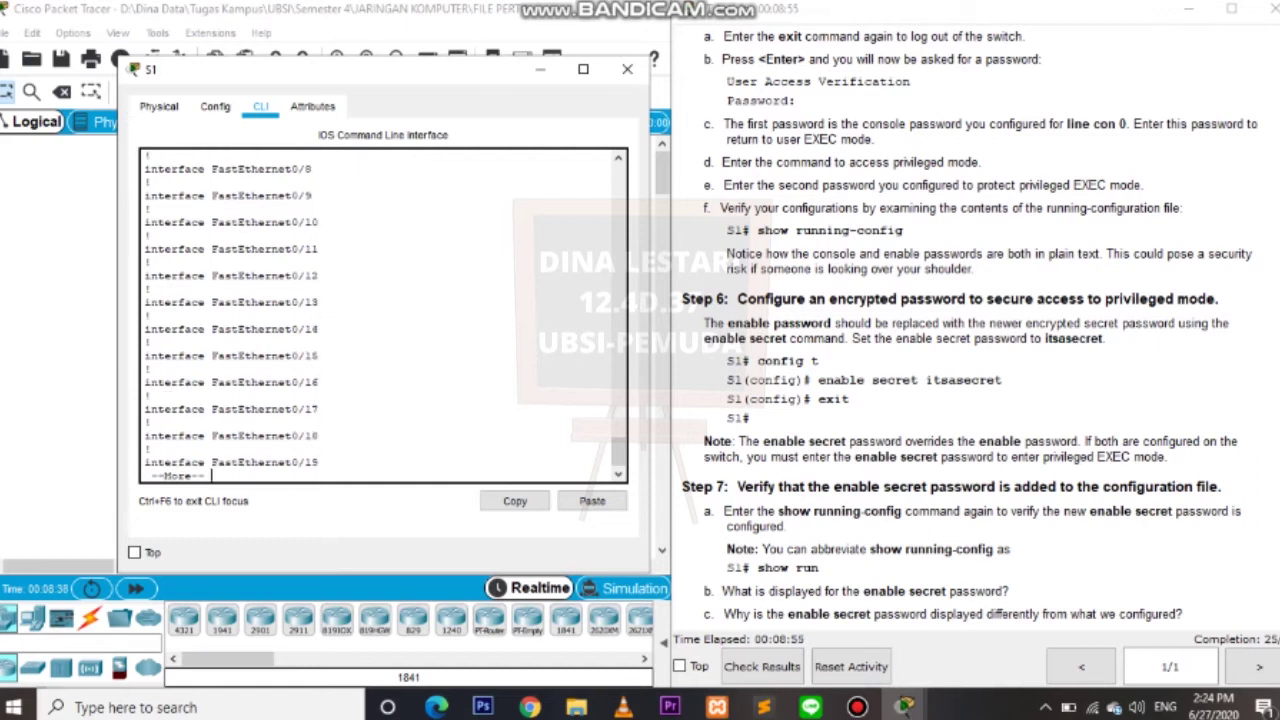
{"action": "key", "text": "Return"}
{"action": "key", "text": "Return"}
{"action": "key", "text": "Return"}
{"action": "key", "text": "Return"}
{"action": "key", "text": "Return"}
{"action": "key", "text": "Return"}
{"action": "key", "text": "Return"}
{"action": "key", "text": "Return"}
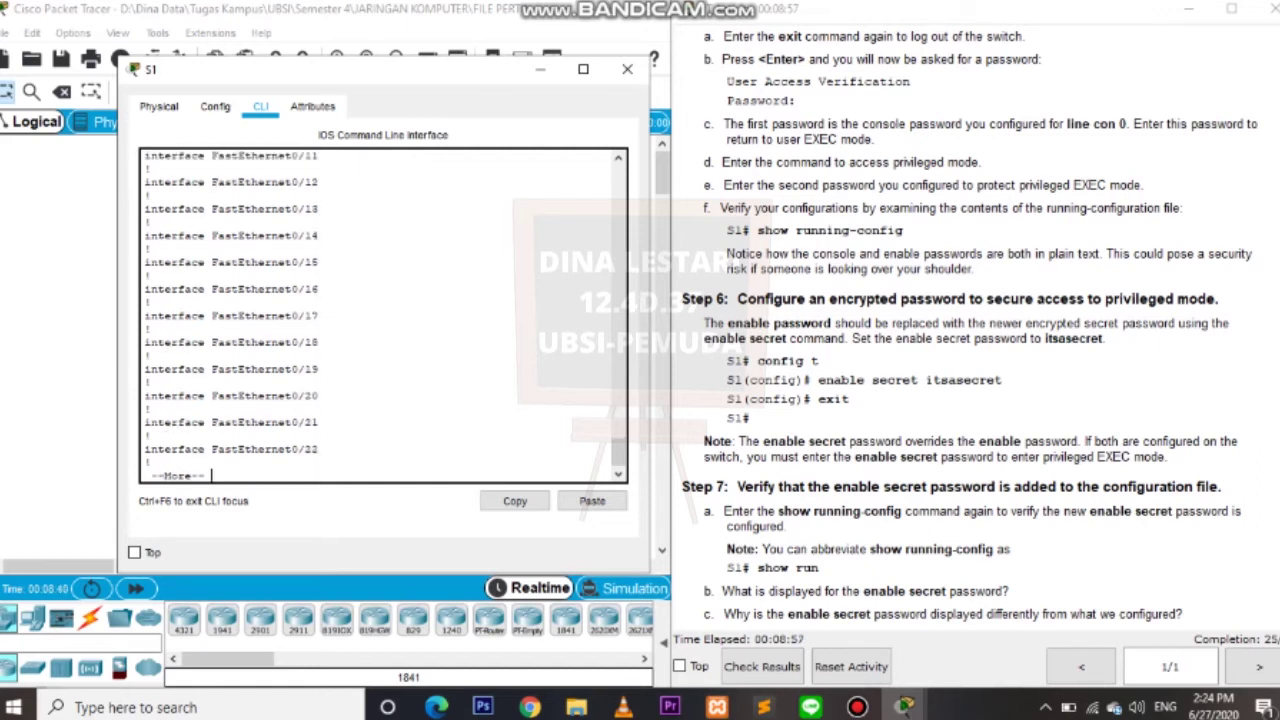
{"action": "key", "text": "Return"}
{"action": "key", "text": "Return"}
{"action": "key", "text": "Return"}
{"action": "key", "text": "Return"}
{"action": "key", "text": "Return"}
{"action": "key", "text": "Return"}
{"action": "key", "text": "Return"}
{"action": "key", "text": "Return"}
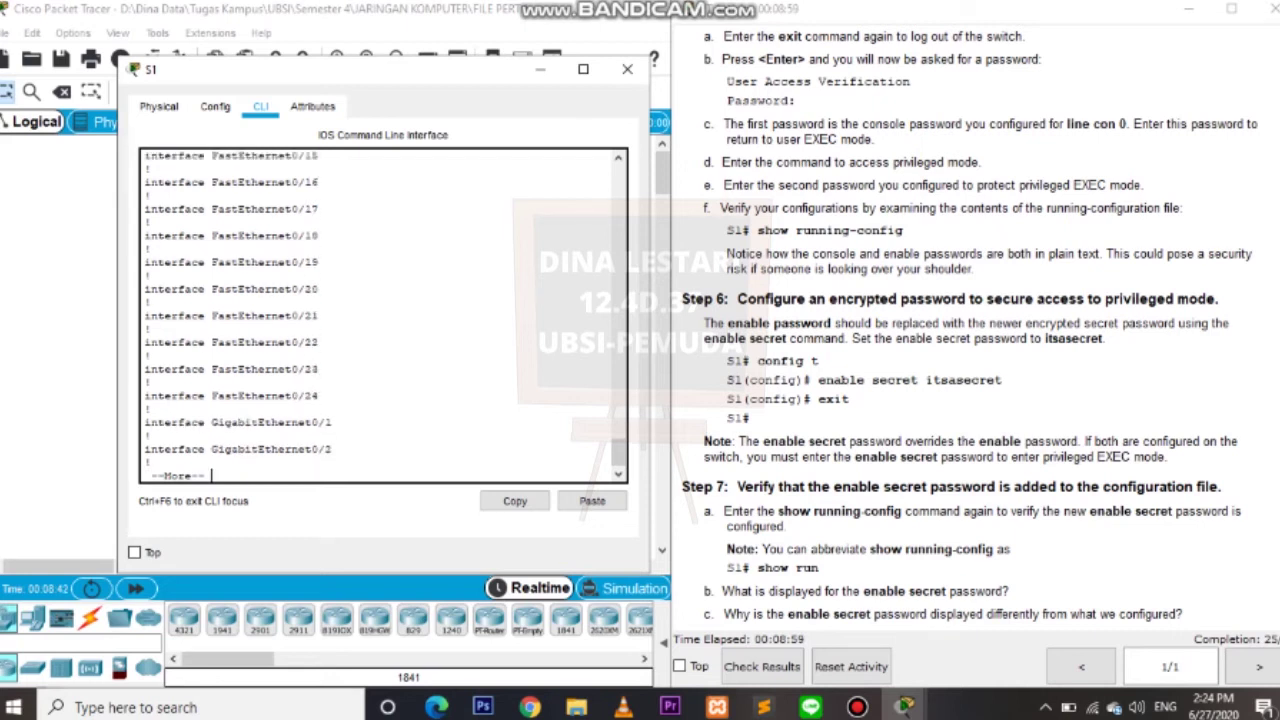
{"action": "key", "text": "Return"}
{"action": "key", "text": "Return"}
{"action": "key", "text": "Return"}
{"action": "key", "text": "Return"}
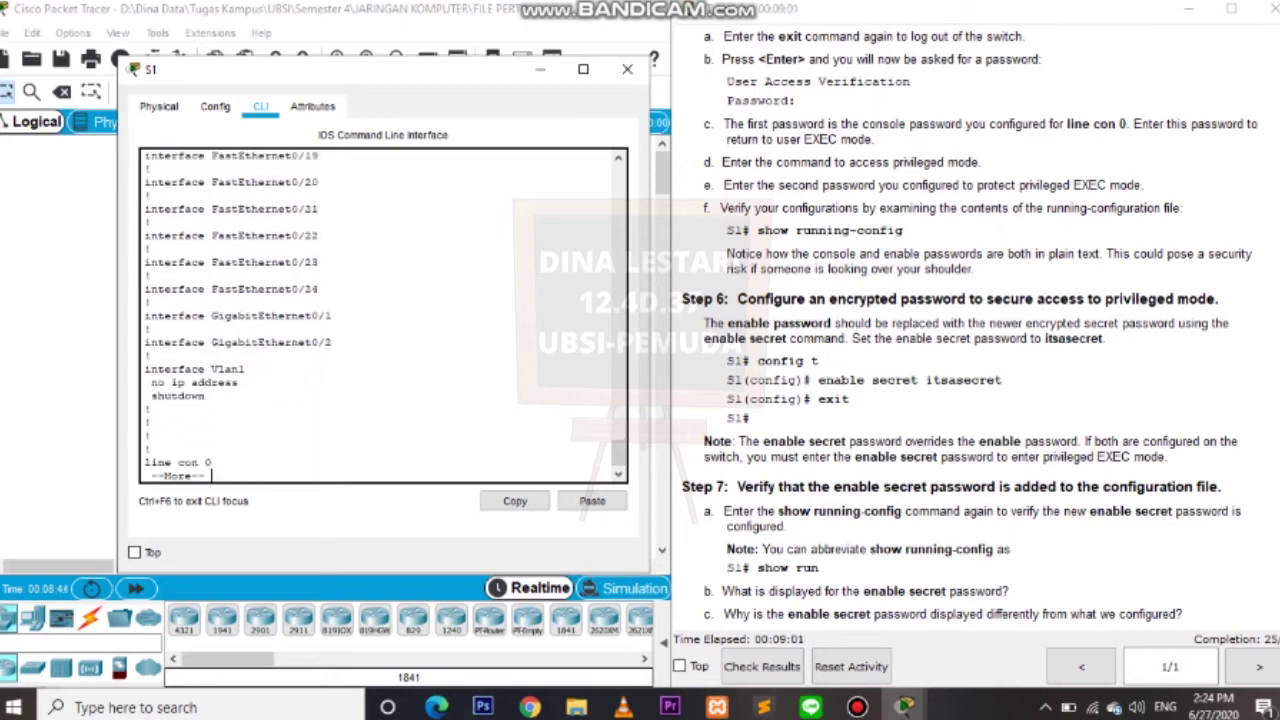
{"action": "key", "text": "Return"}
{"action": "key", "text": "Return"}
{"action": "key", "text": "Return"}
{"action": "key", "text": "Return"}
{"action": "key", "text": "Return"}
{"action": "key", "text": "Return"}
{"action": "key", "text": "Return"}
{"action": "key", "text": "Return"}
{"action": "key", "text": "Return"}
{"action": "key", "text": "Return"}
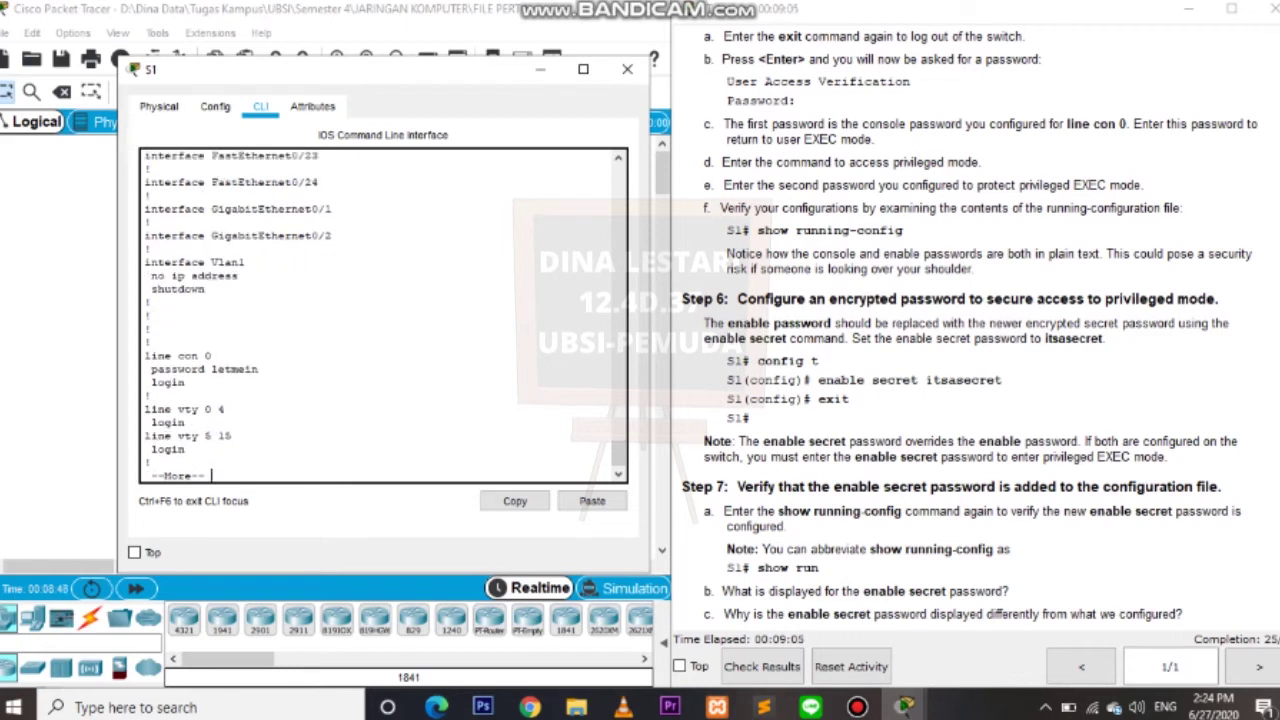
{"action": "key", "text": "Return"}
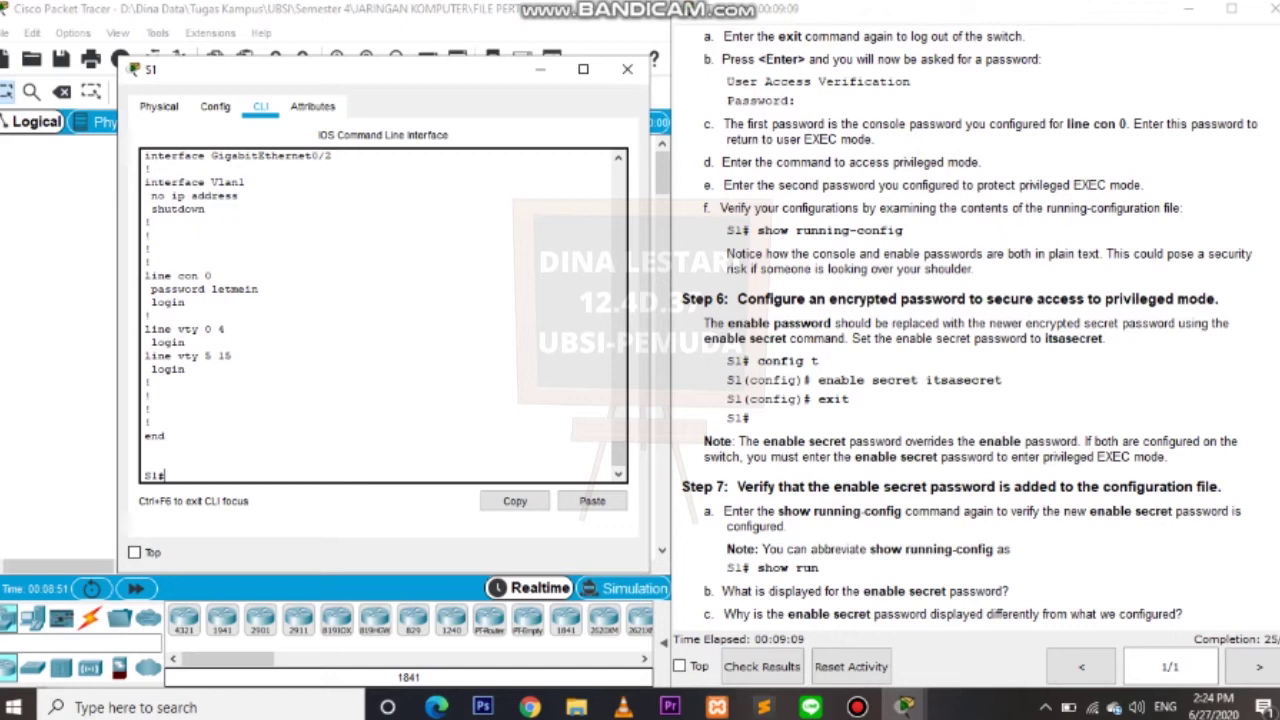
In global configuration (config t), set S1's enable secret password, then exit back to S1#.
{"action": "type", "text": "config t"}
{"action": "key", "text": "Return"}
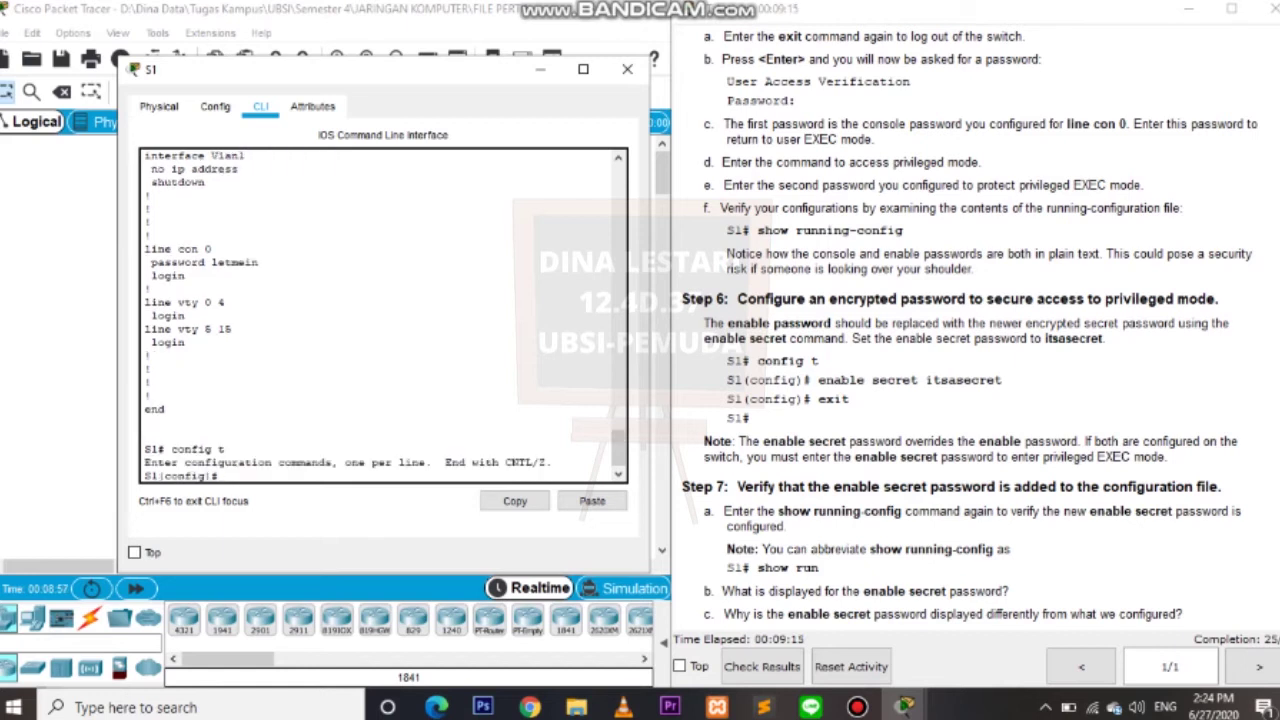
{"action": "type", "text": "enable secret itsasecret"}
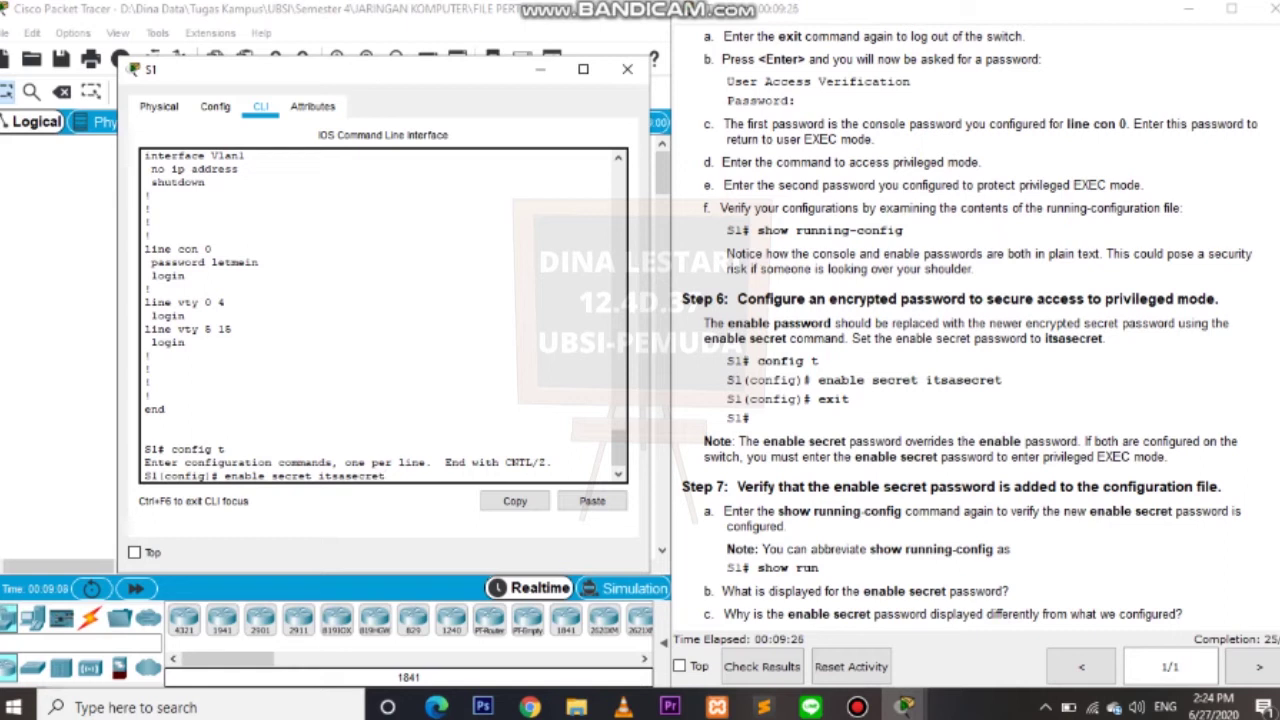
{"action": "key", "text": "Return"}
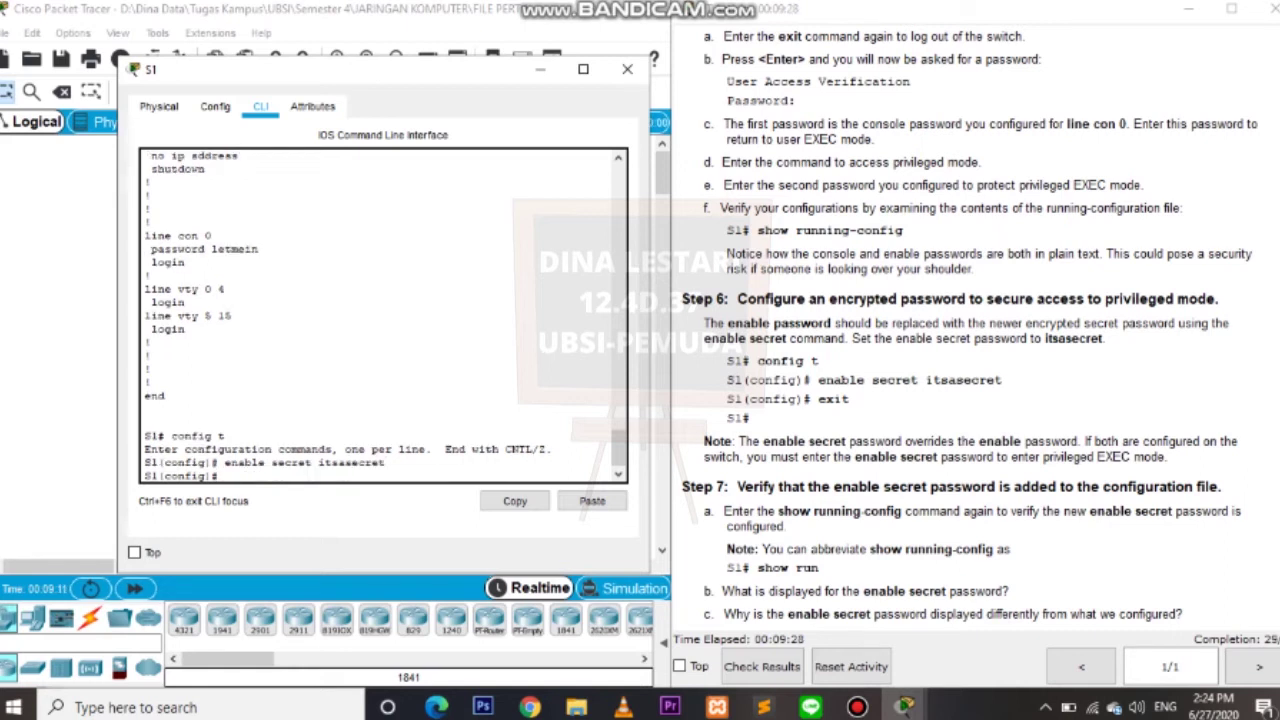
{"action": "type", "text": "exit"}
{"action": "key", "text": "Return"}
{"action": "key", "text": "Return"}
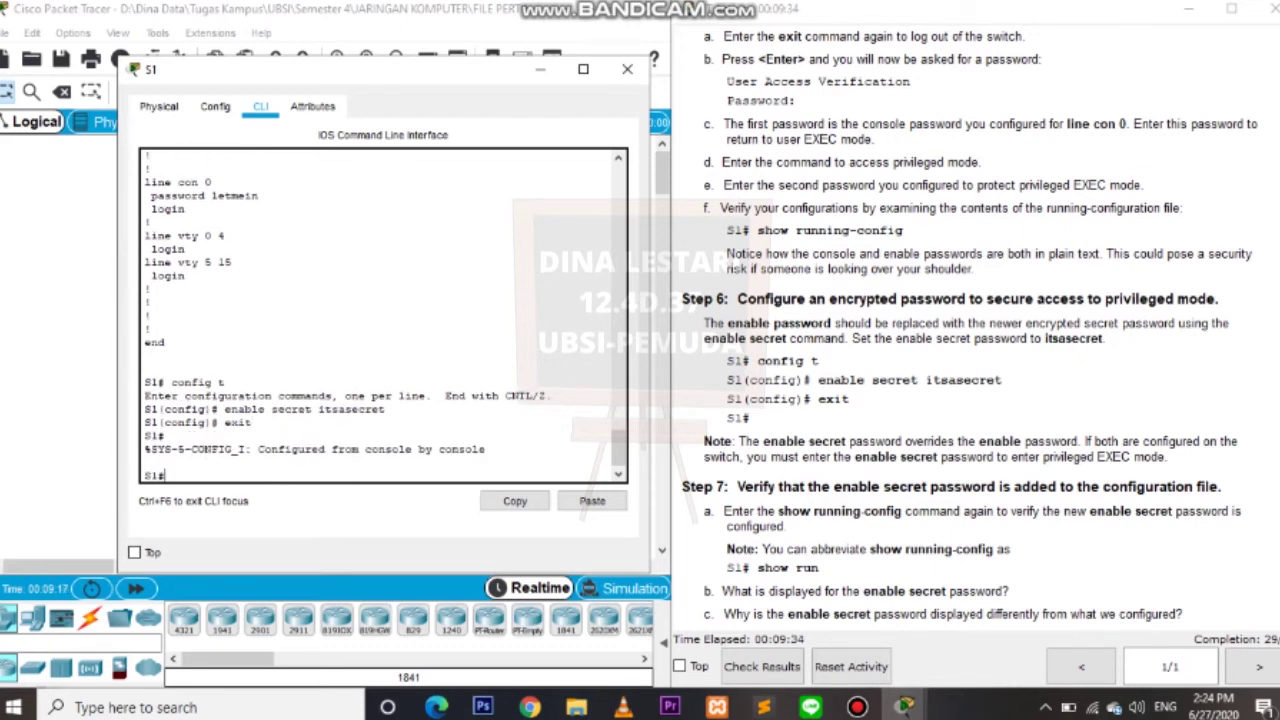
{"action": "scroll", "coordinate": [969, 326], "scroll_direction": "down", "scroll_amount": 8}
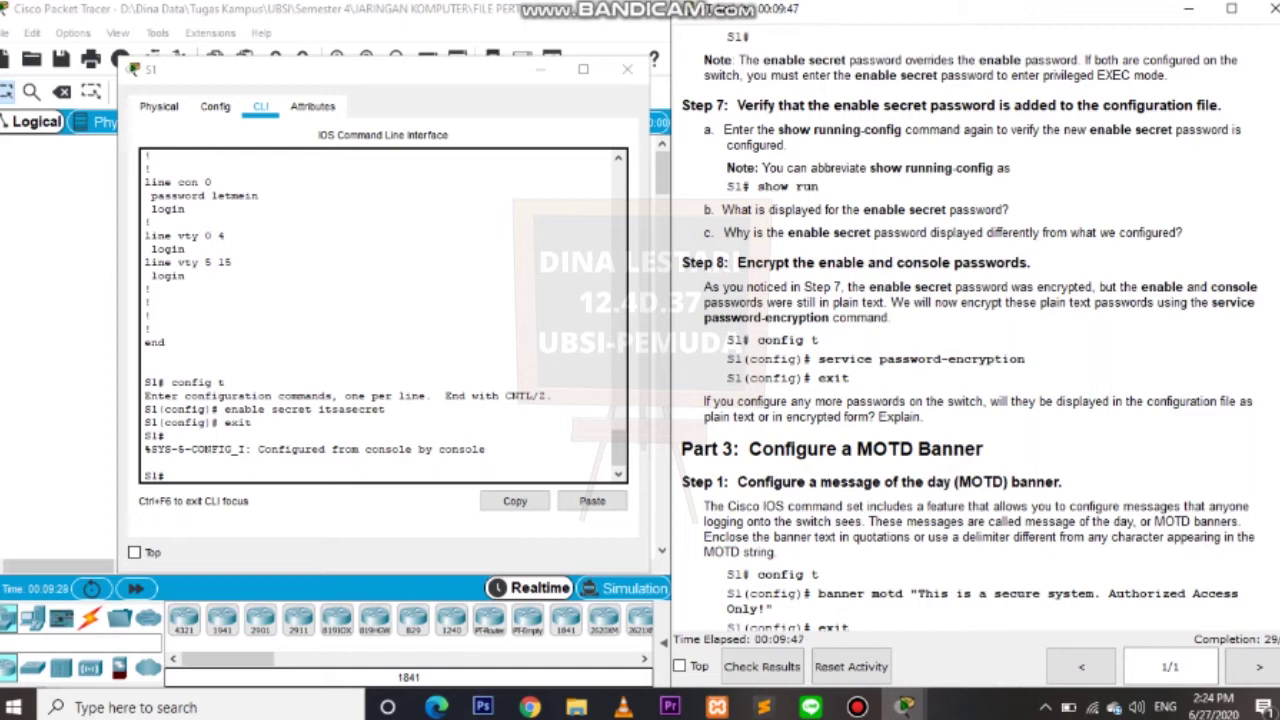
Run show run on S1 and page through it to confirm the enable secret is hashed.
{"action": "left_click", "coordinate": [600, 460]}
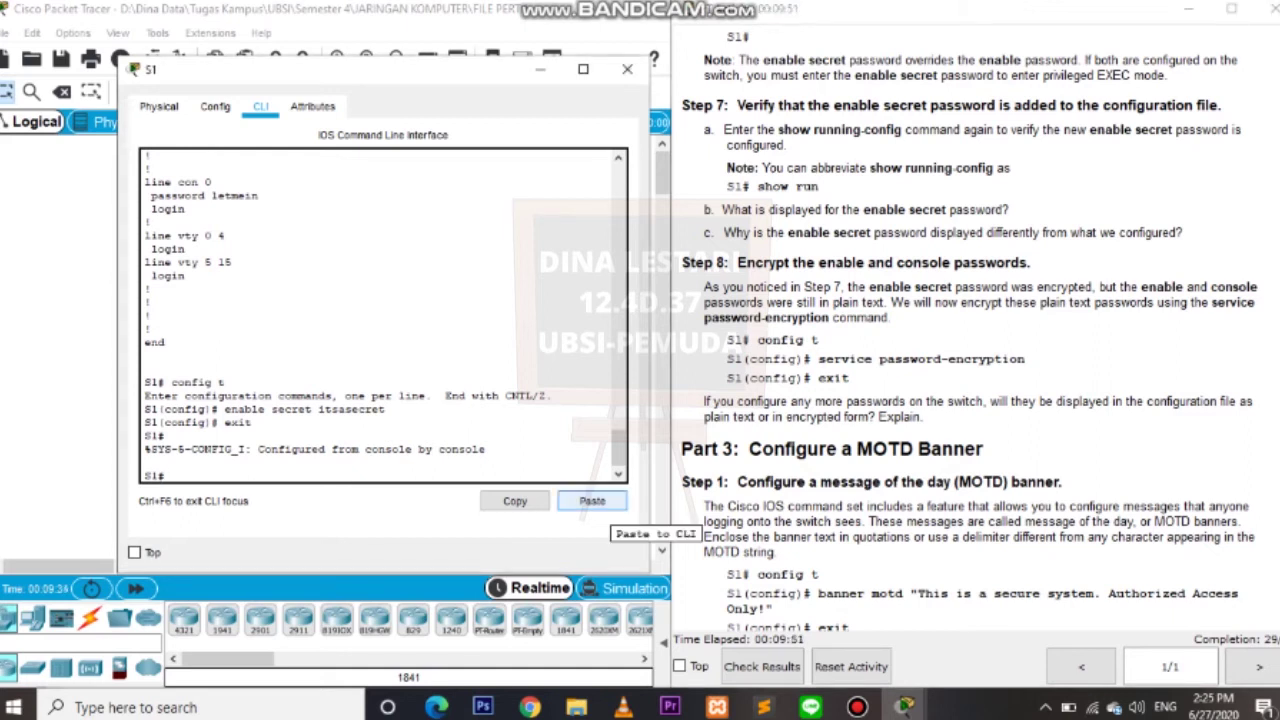
{"action": "type", "text": "show run"}
{"action": "key", "text": "Return"}
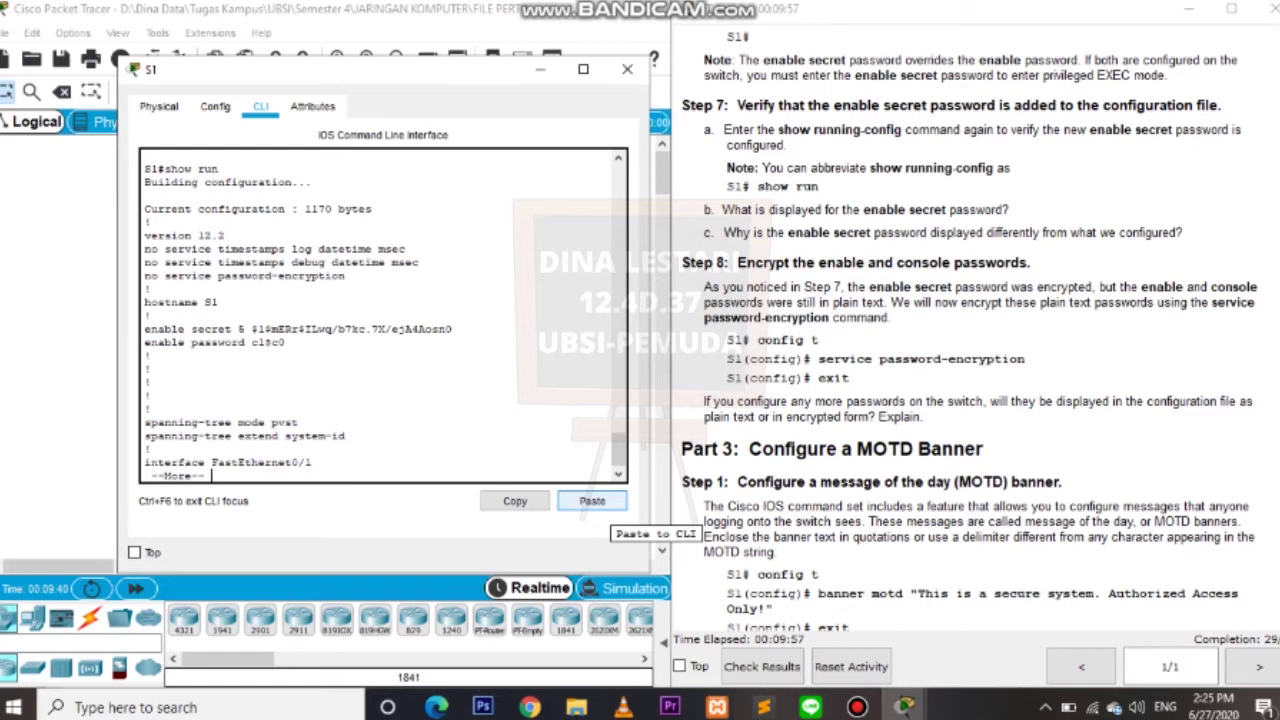
{"action": "key", "text": "Return"}
{"action": "key", "text": "Return"}
{"action": "key", "text": "Return"}
{"action": "key", "text": "Return"}
{"action": "key", "text": "Return"}
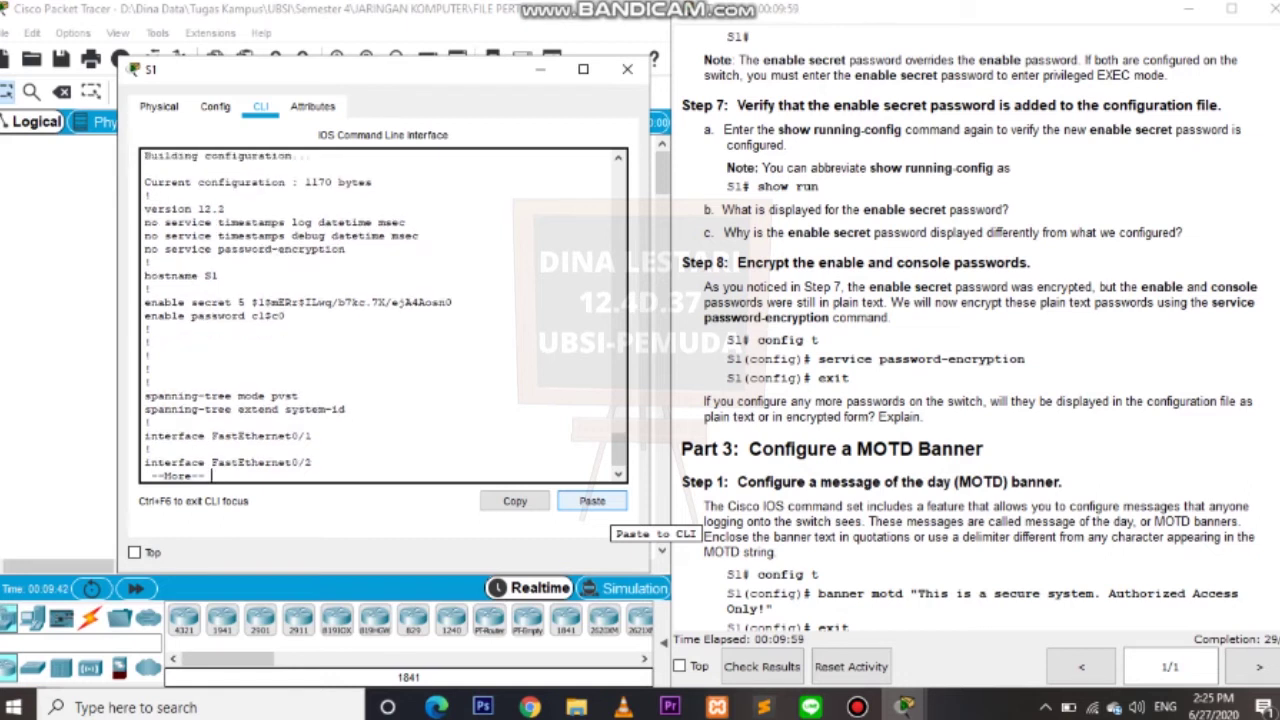
{"action": "key", "text": "Return"}
{"action": "key", "text": "Return"}
{"action": "key", "text": "Return"}
{"action": "key", "text": "Return"}
{"action": "key", "text": "Return"}
{"action": "key", "text": "Return"}
{"action": "key", "text": "Return"}
{"action": "key", "text": "Return"}
{"action": "key", "text": "Return"}
{"action": "key", "text": "Return"}
{"action": "key", "text": "Return"}
{"action": "key", "text": "Return"}
{"action": "key", "text": "Return"}
{"action": "key", "text": "Return"}
{"action": "key", "text": "Return"}
{"action": "key", "text": "Return"}
{"action": "key", "text": "Return"}
{"action": "key", "text": "Return"}
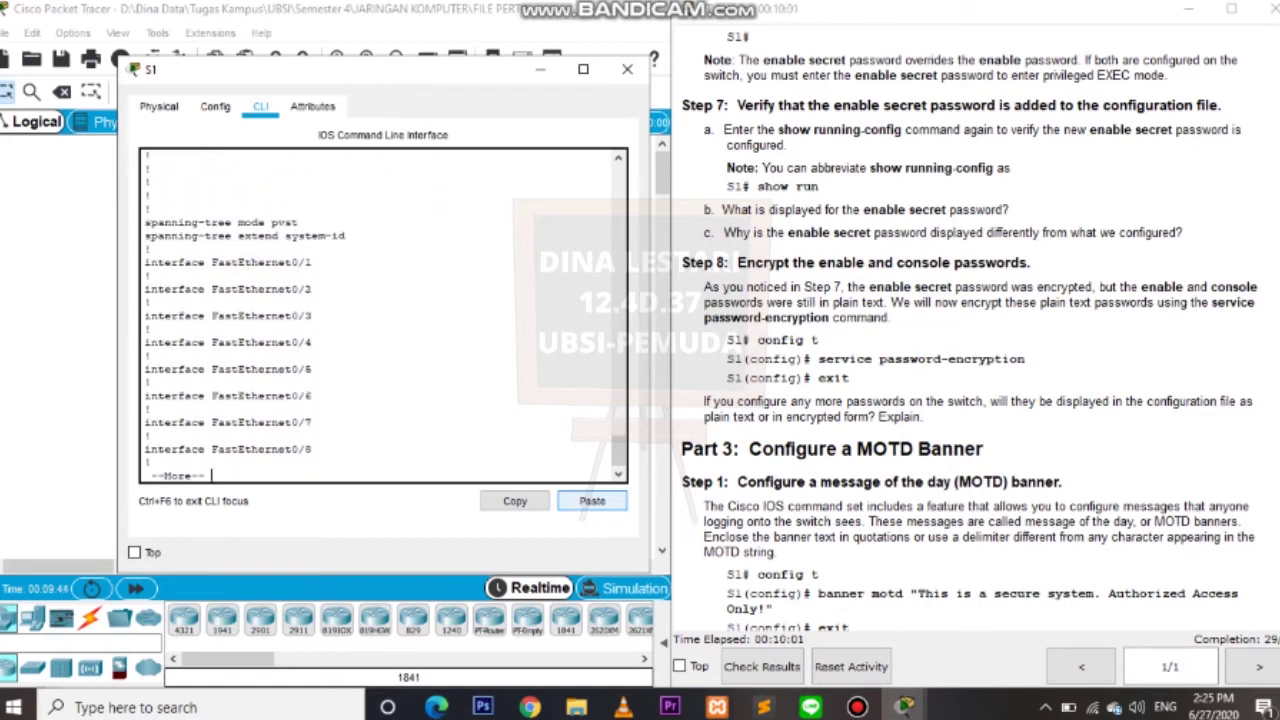
{"action": "key", "text": "Return"}
{"action": "key", "text": "Return"}
{"action": "key", "text": "Return"}
{"action": "key", "text": "Return"}
{"action": "key", "text": "Return"}
{"action": "key", "text": "Return"}
{"action": "key", "text": "Return"}
{"action": "key", "text": "Return"}
{"action": "key", "text": "Return"}
{"action": "key", "text": "Return"}
{"action": "key", "text": "Return"}
{"action": "key", "text": "Return"}
{"action": "key", "text": "Return"}
{"action": "key", "text": "Return"}
{"action": "key", "text": "Return"}
{"action": "key", "text": "Return"}
{"action": "key", "text": "Return"}
{"action": "key", "text": "Return"}
{"action": "key", "text": "Return"}
{"action": "key", "text": "Return"}
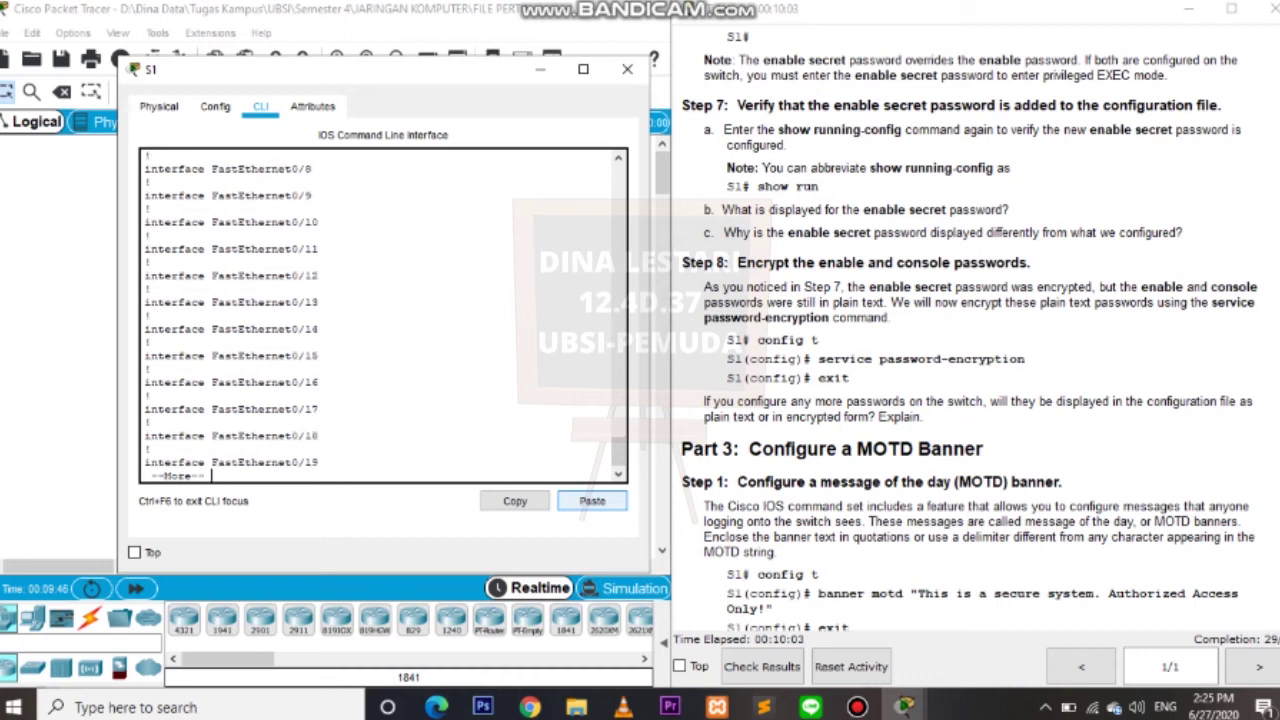
{"action": "key", "text": "Return"}
{"action": "key", "text": "Return"}
{"action": "key", "text": "Return"}
{"action": "key", "text": "Return"}
{"action": "key", "text": "Return"}
{"action": "key", "text": "Return"}
{"action": "key", "text": "Return"}
{"action": "key", "text": "Return"}
{"action": "key", "text": "Return"}
{"action": "key", "text": "Return"}
{"action": "key", "text": "Return"}
{"action": "key", "text": "Return"}
{"action": "key", "text": "Return"}
{"action": "key", "text": "Return"}
{"action": "key", "text": "Return"}
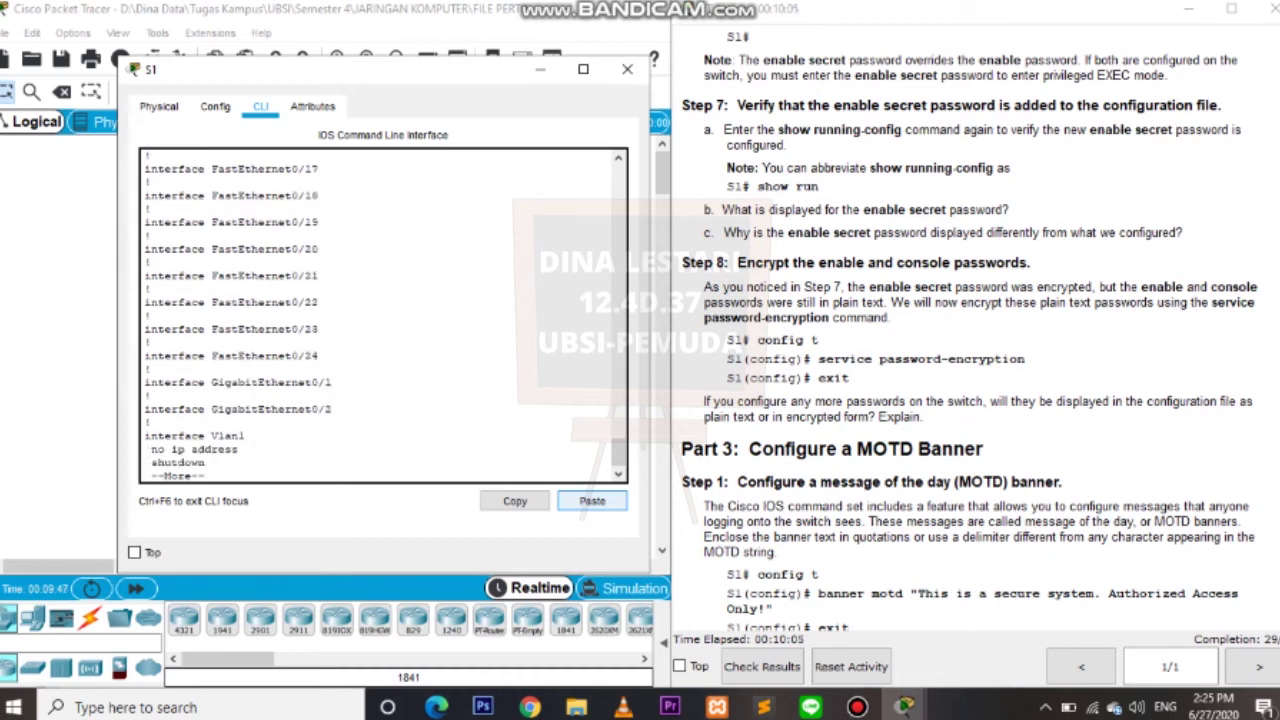
{"action": "key", "text": "Return"}
{"action": "key", "text": "Return"}
{"action": "key", "text": "Return"}
{"action": "key", "text": "Return"}
{"action": "key", "text": "Return"}
{"action": "key", "text": "Return"}
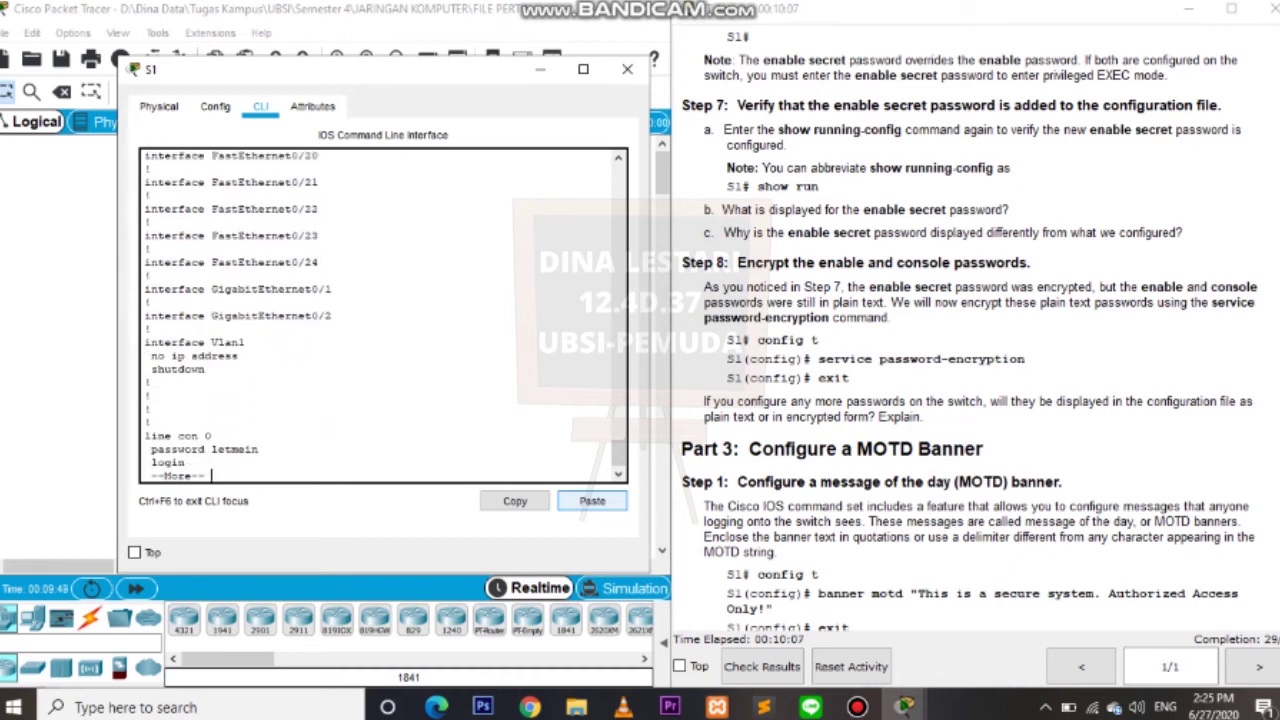
{"action": "key", "text": "Return"}
{"action": "key", "text": "Return"}
{"action": "key", "text": "Return"}
{"action": "key", "text": "Return"}
{"action": "key", "text": "Return"}
{"action": "key", "text": "Return"}
{"action": "key", "text": "Return"}
{"action": "key", "text": "Return"}
{"action": "key", "text": "Return"}
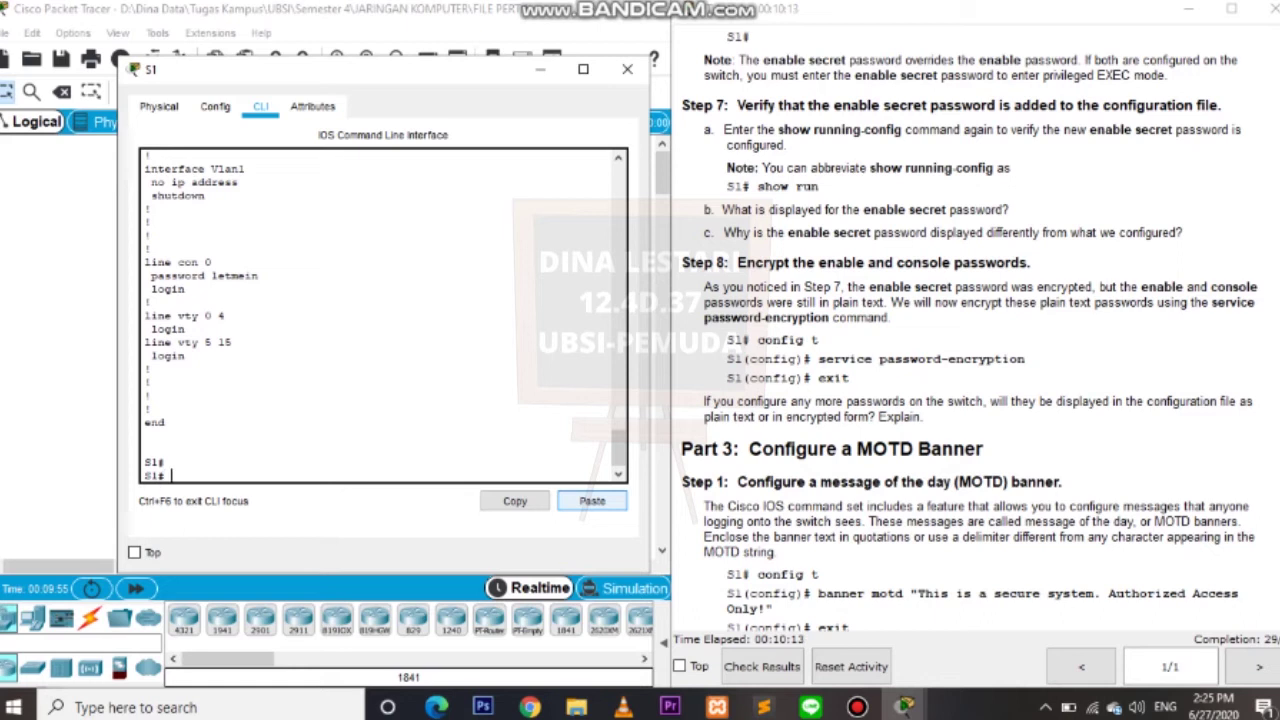
Apply service password-encryption on S1 in global configuration, then exit to S1#.
{"action": "type", "text": "config t"}
{"action": "key", "text": "Return"}
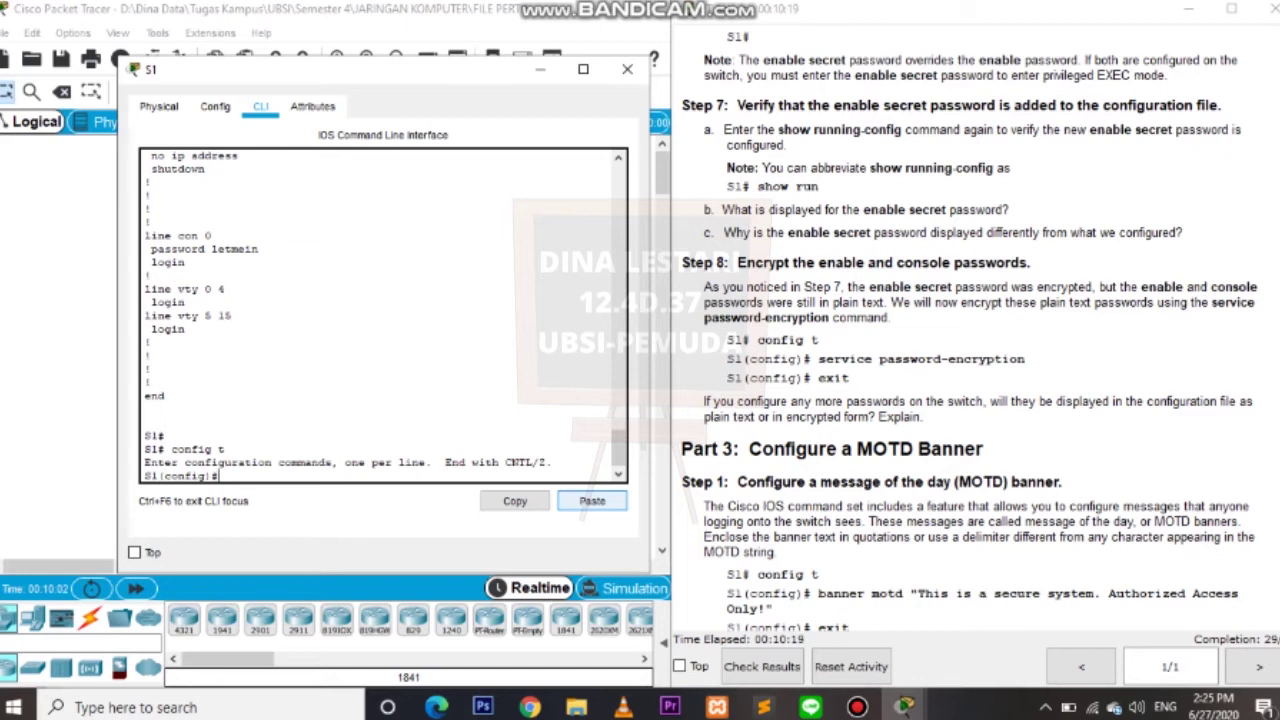
{"action": "type", "text": "service password-encry"}
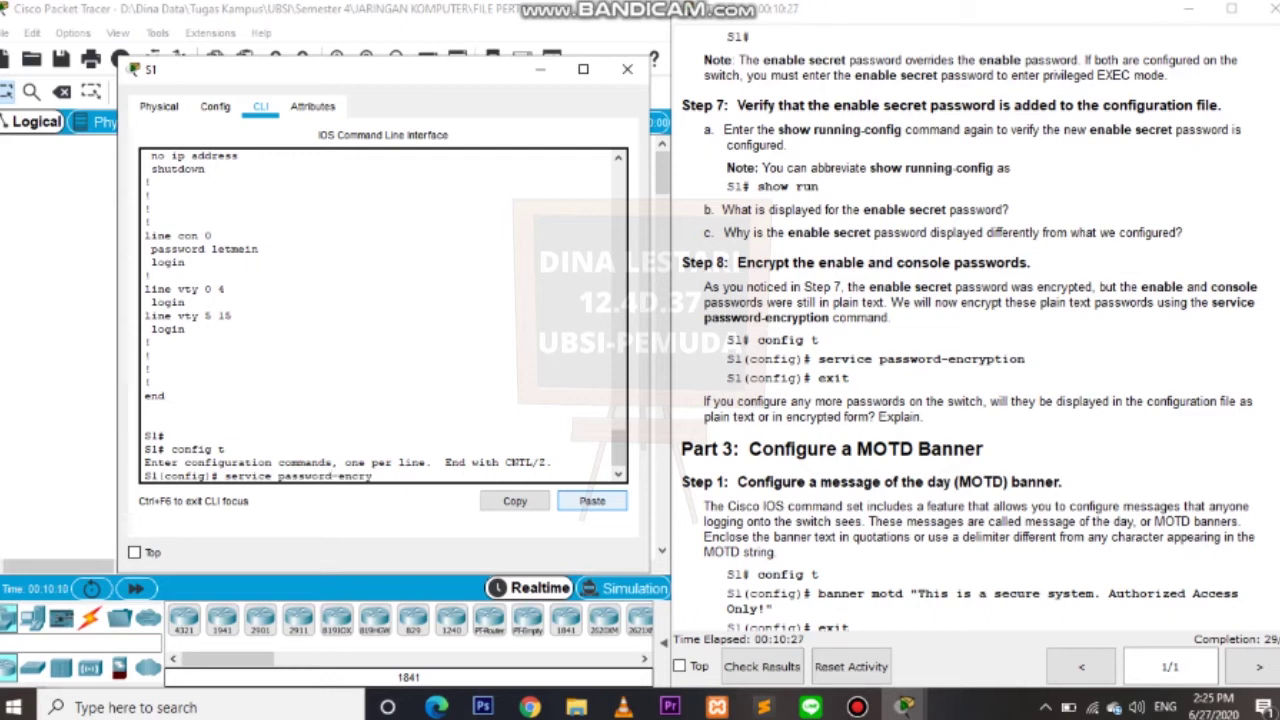
{"action": "type", "text": "ption"}
{"action": "key", "text": "Return"}
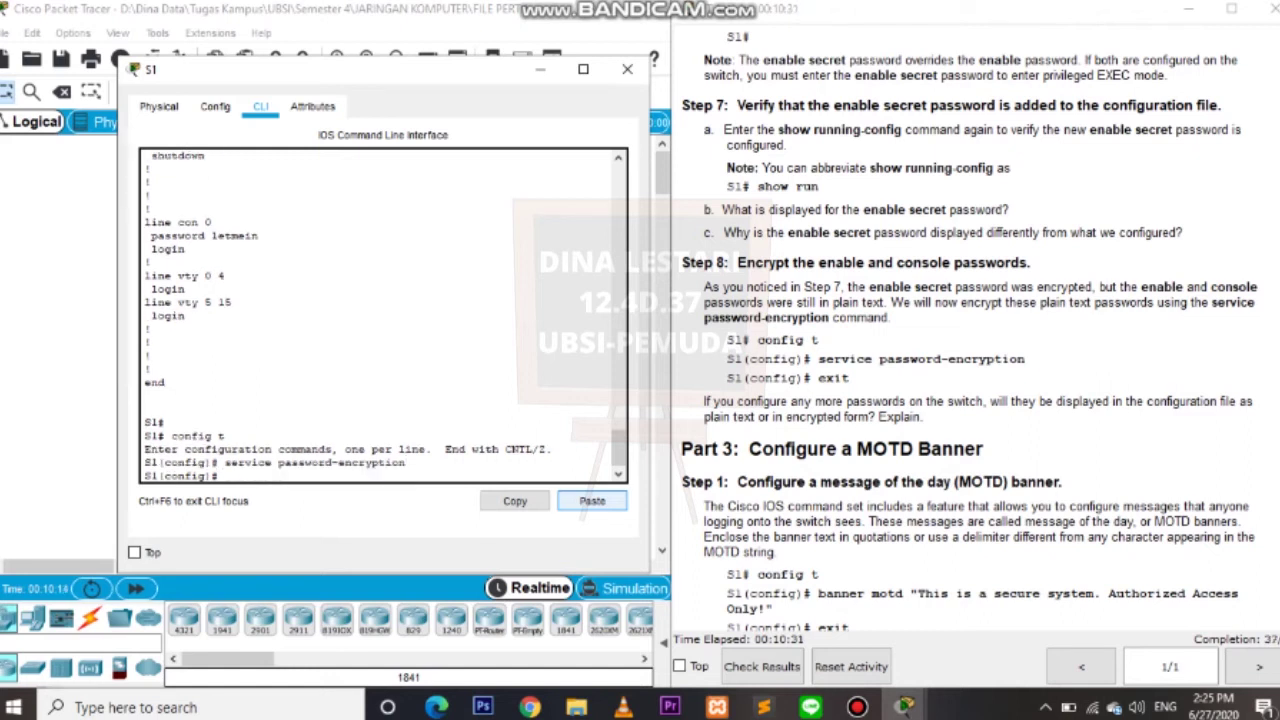
{"action": "type", "text": "exit"}
{"action": "key", "text": "Return"}
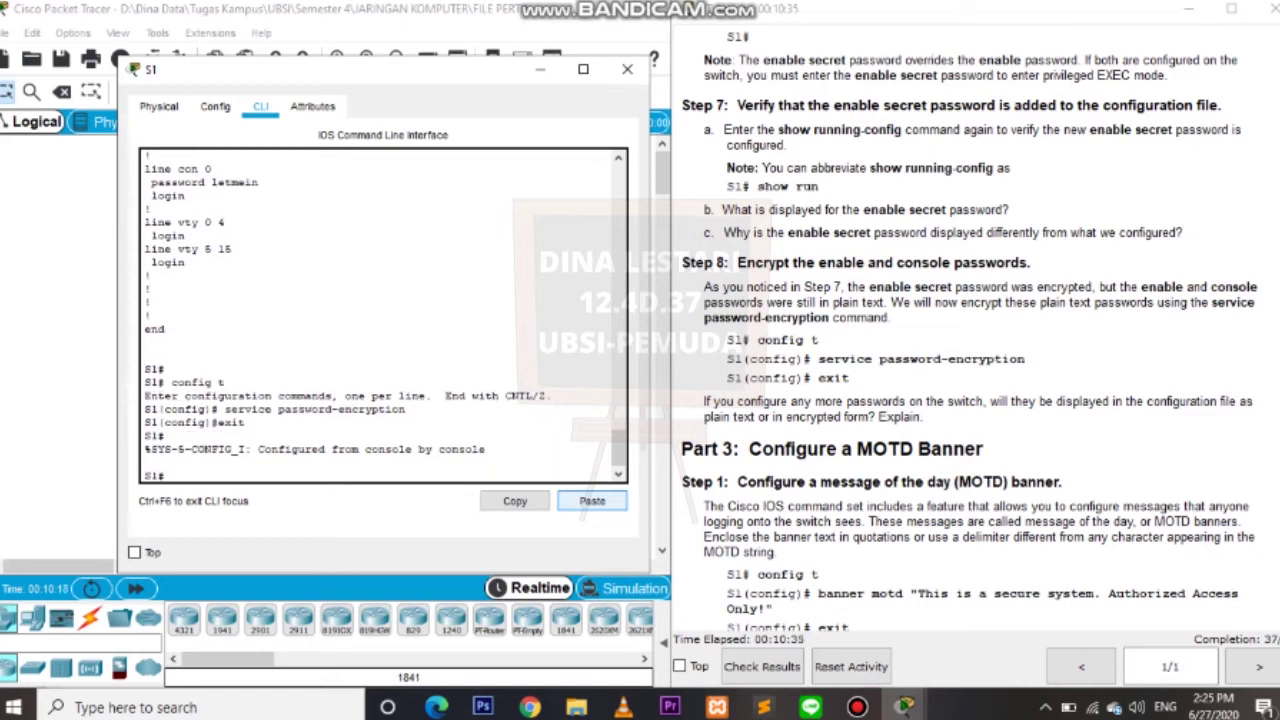
Set S1's banner motd to "This is a secure system. Authorized Access Only!" and exit configuration mode.
{"action": "scroll", "coordinate": [970, 330], "scroll_direction": "down", "scroll_amount": 3}
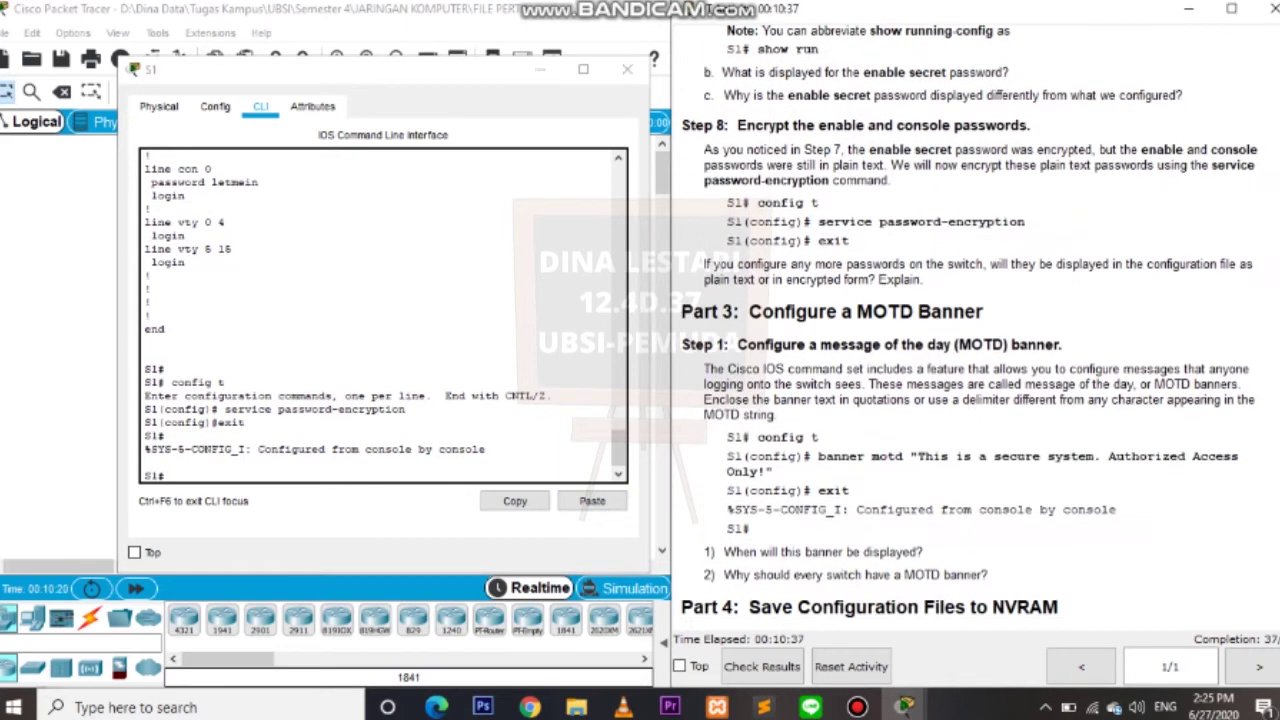
{"action": "scroll", "coordinate": [970, 330], "scroll_direction": "down", "scroll_amount": 4}
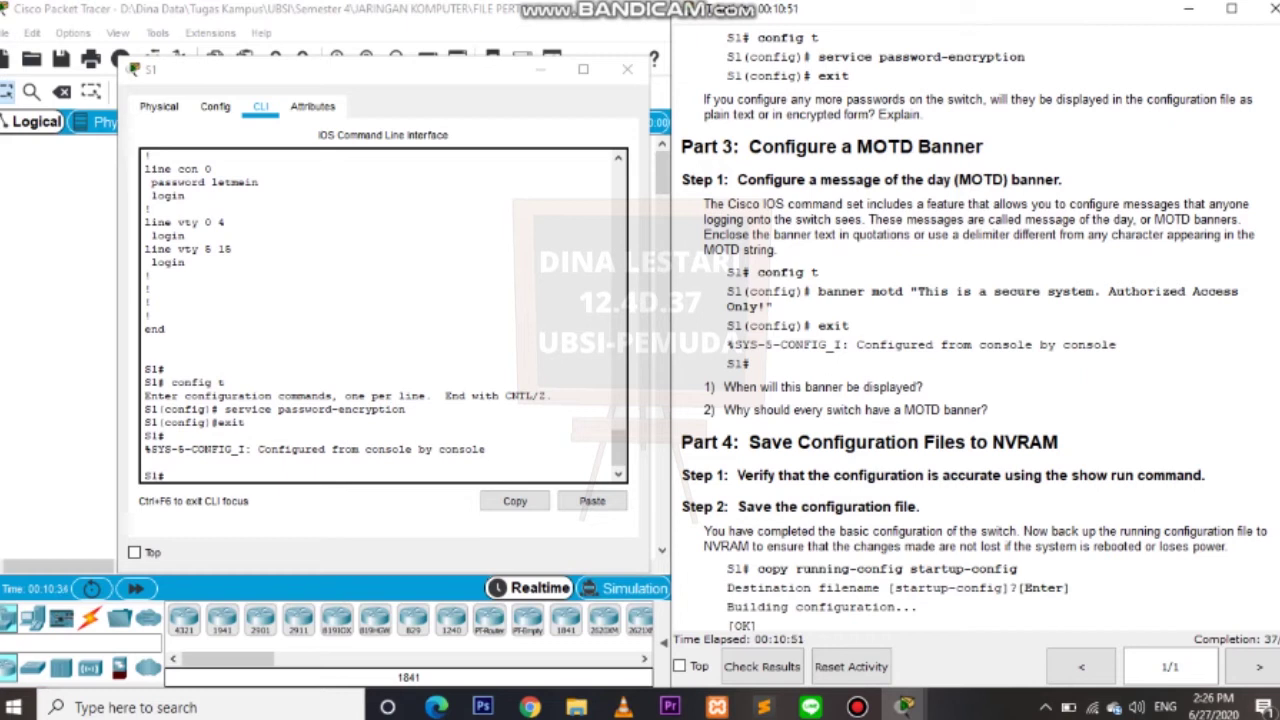
{"action": "left_click", "coordinate": [165, 476]}
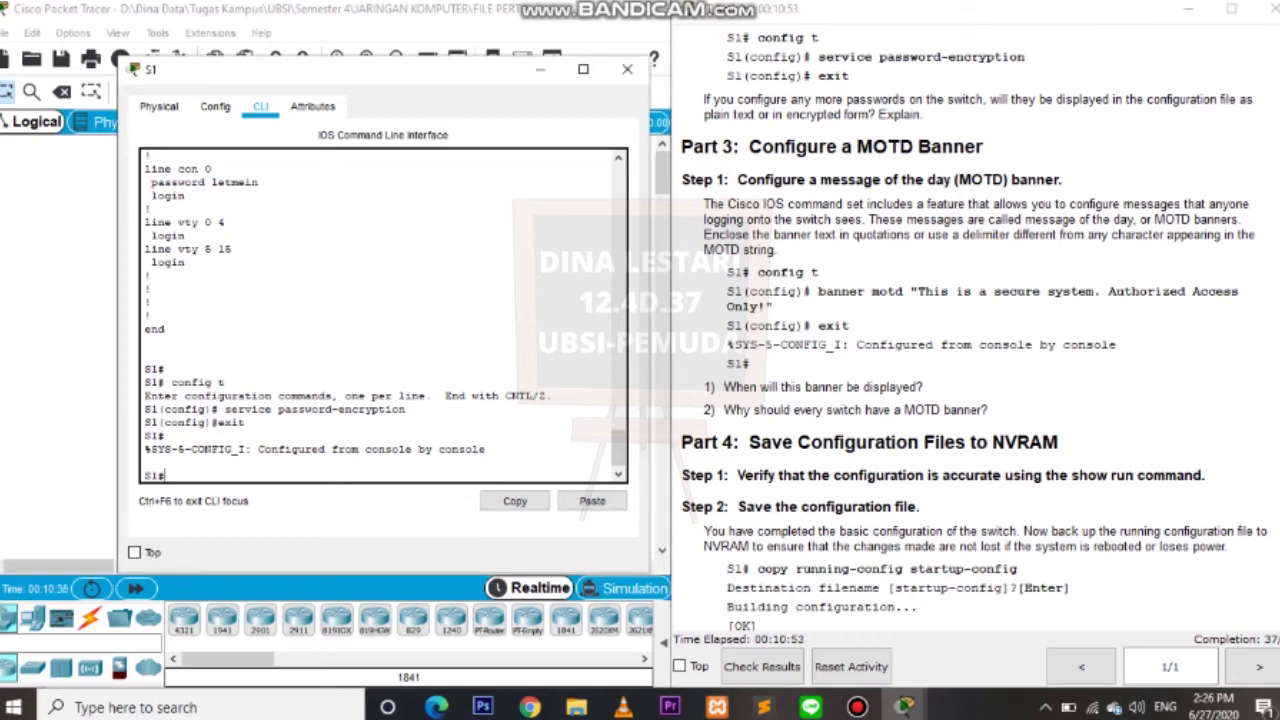
{"action": "type", "text": "config t"}
{"action": "key", "text": "Return"}
{"action": "type", "text": "banner motd \""}
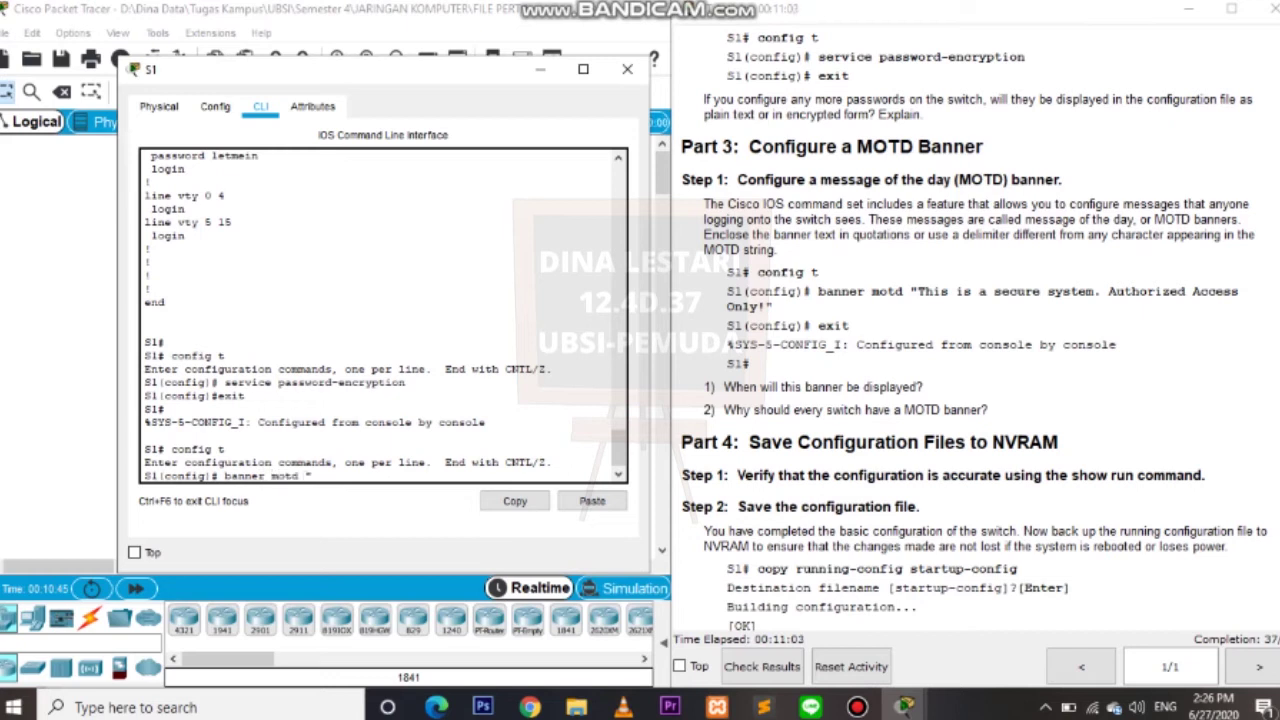
{"action": "type", "text": "This is a secure system"}
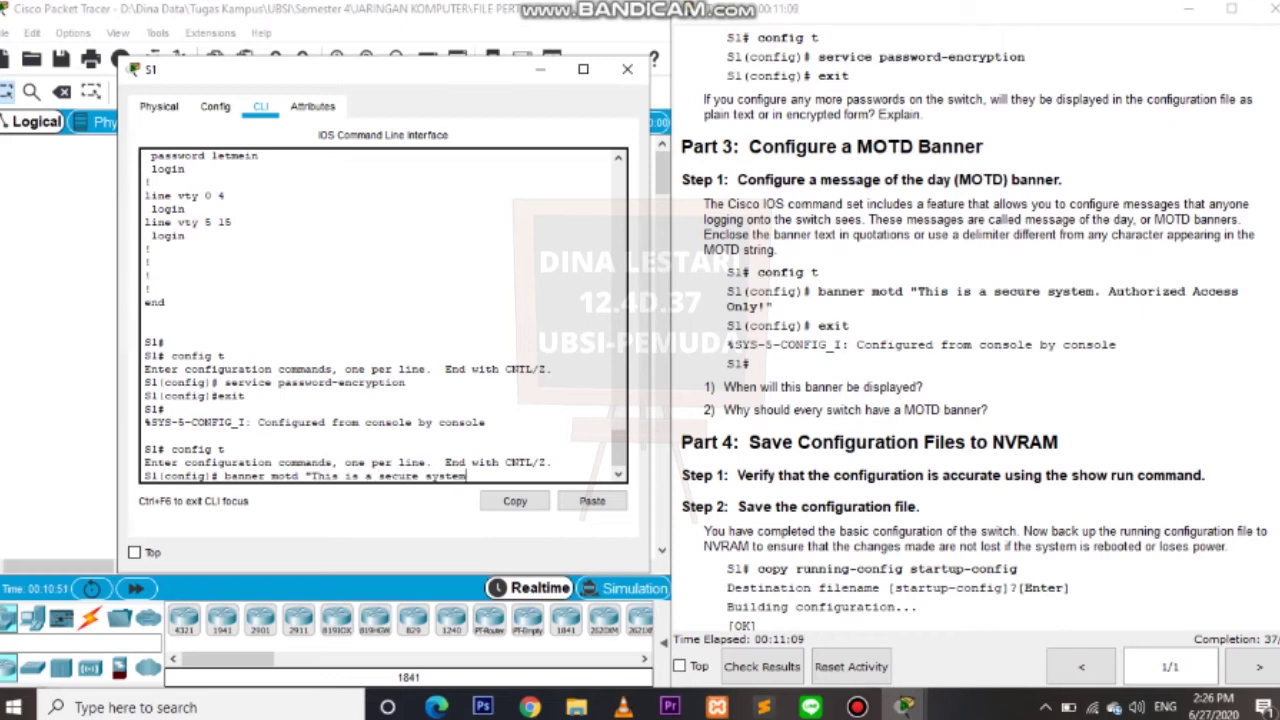
{"action": "type", "text": ". Authorized A"}
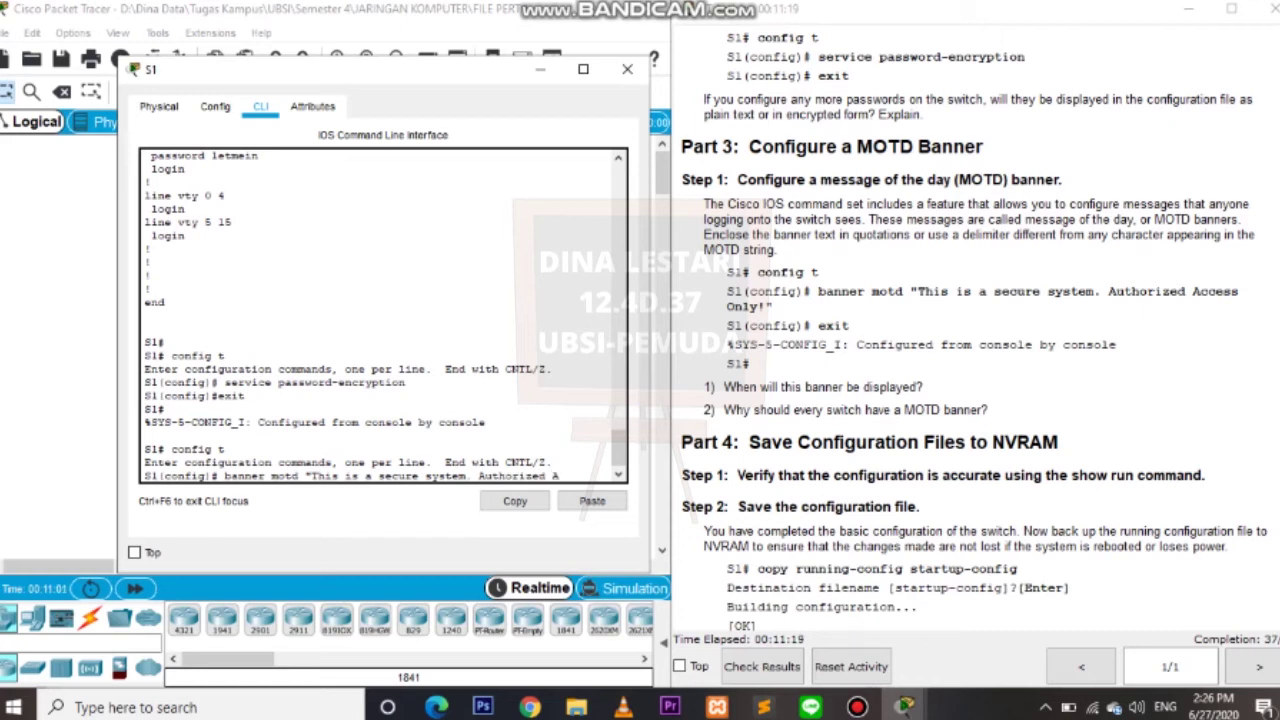
{"action": "type", "text": "ccess Only!\""}
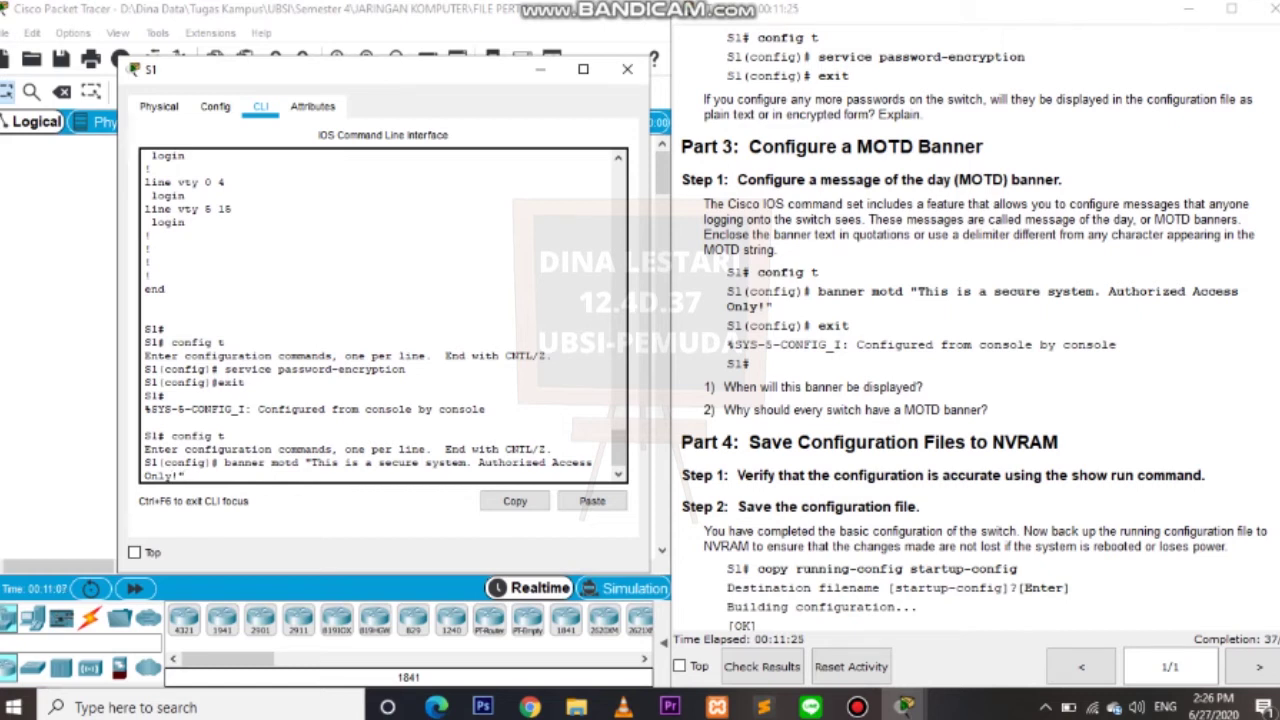
{"action": "key", "text": "Return"}
{"action": "type", "text": "exit"}
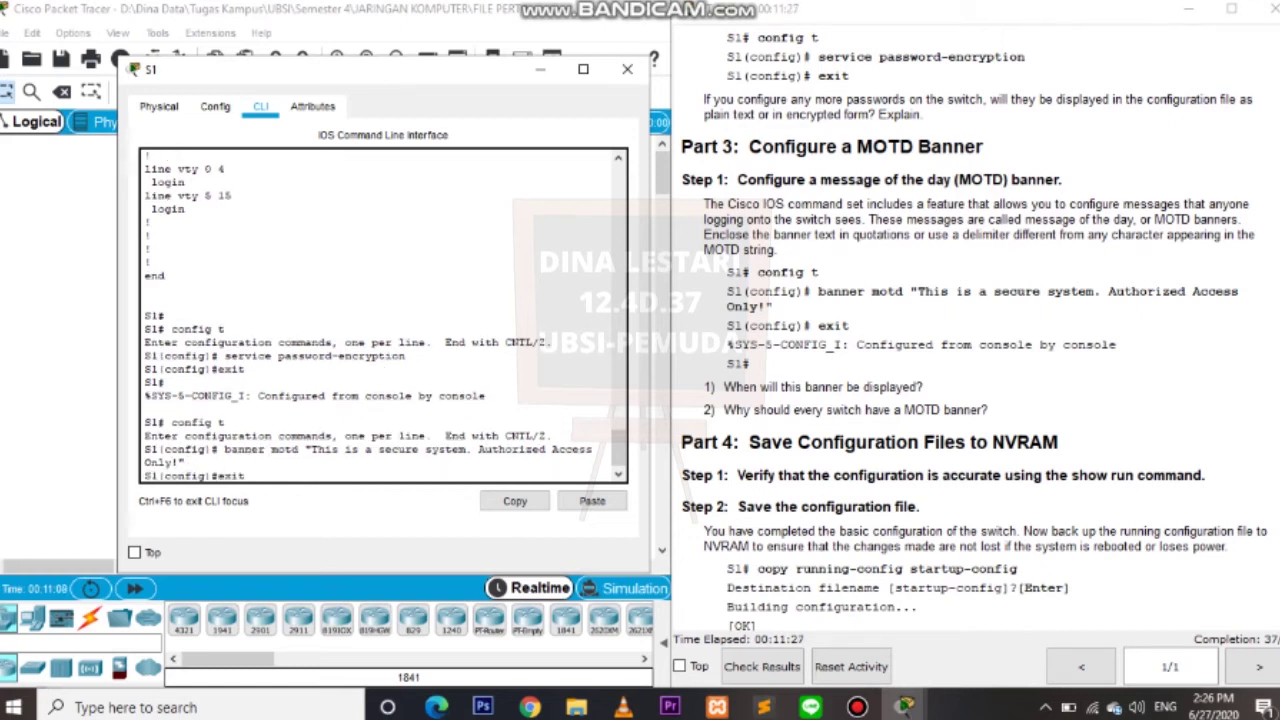
{"action": "key", "text": "Return"}
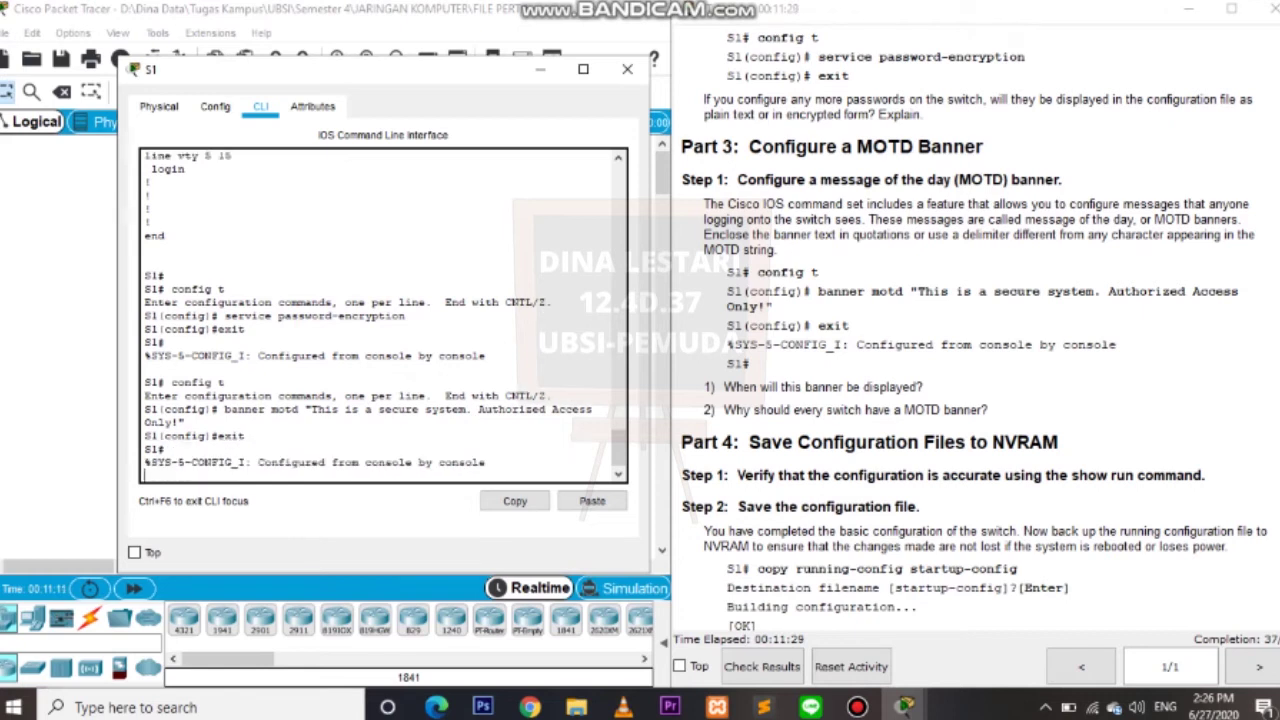
{"action": "key", "text": "Return"}
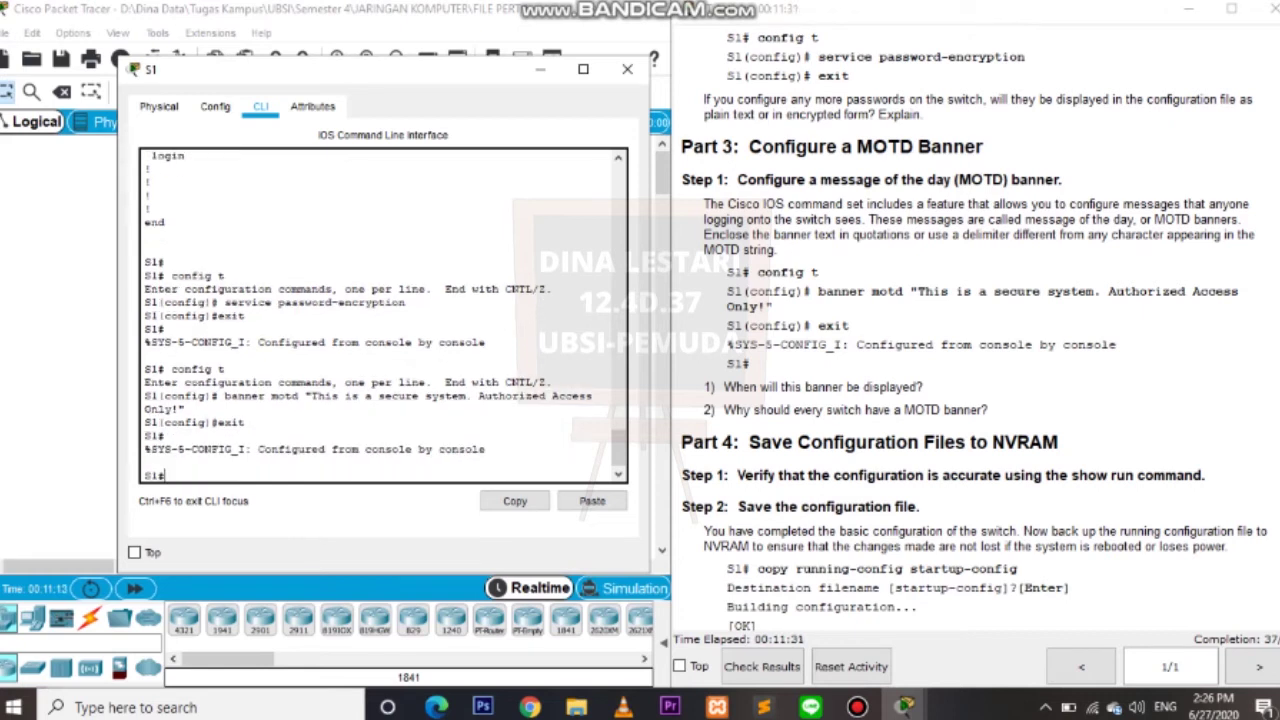
Check the lab PDF's save step, then enter copy running-config startup-config on S1.
{"action": "scroll", "coordinate": [975, 330], "scroll_direction": "down", "scroll_amount": 5}
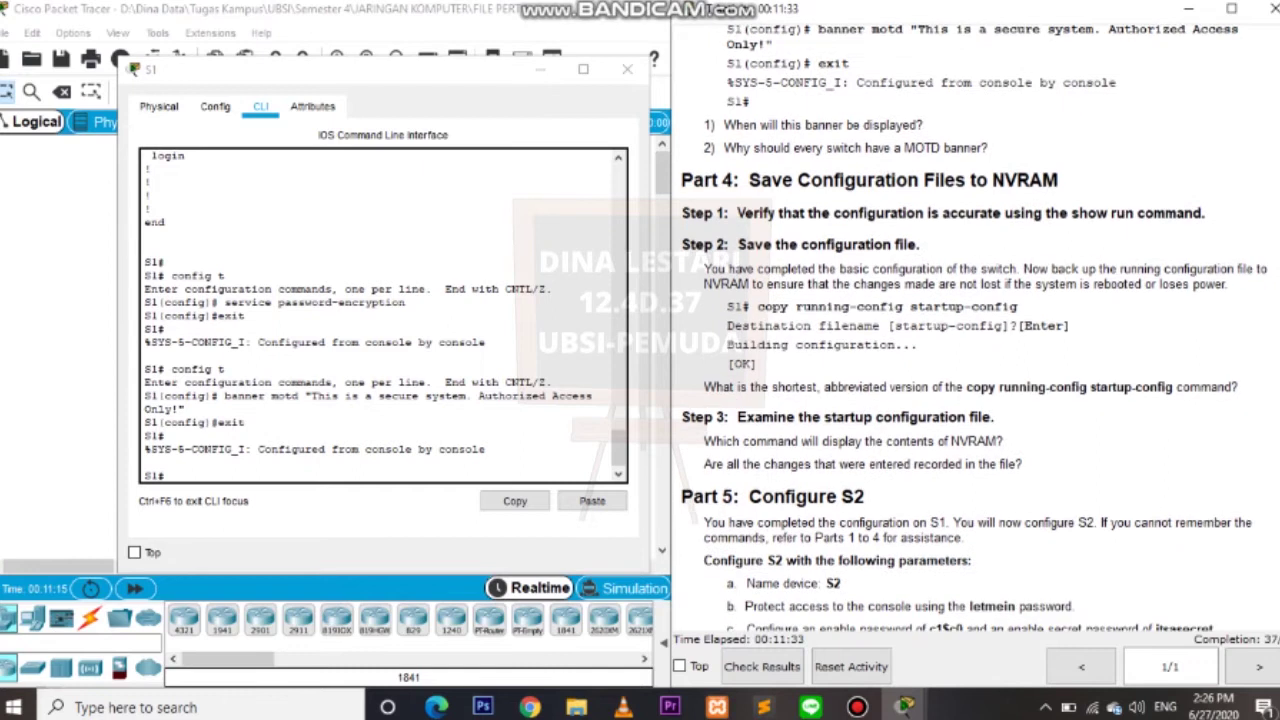
{"action": "scroll", "coordinate": [975, 330], "scroll_direction": "down", "scroll_amount": 1}
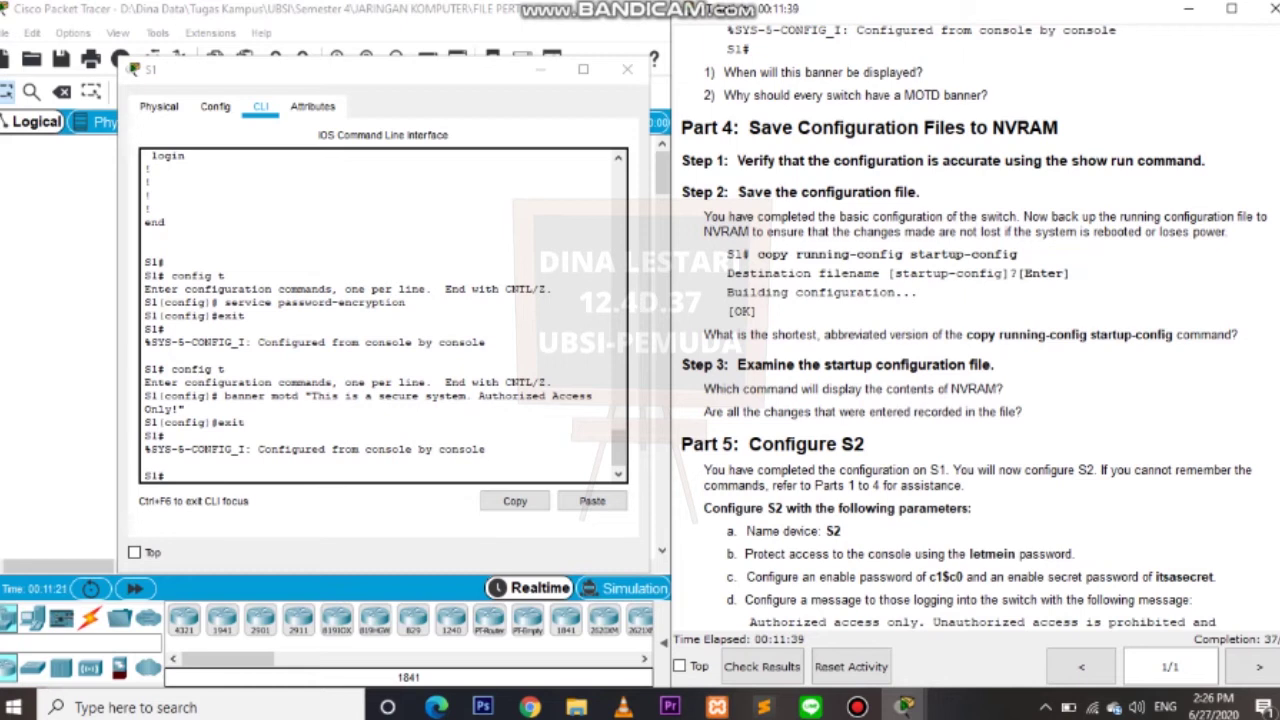
{"action": "left_click_drag", "start_coordinate": [690, 160], "coordinate": [950, 161]}
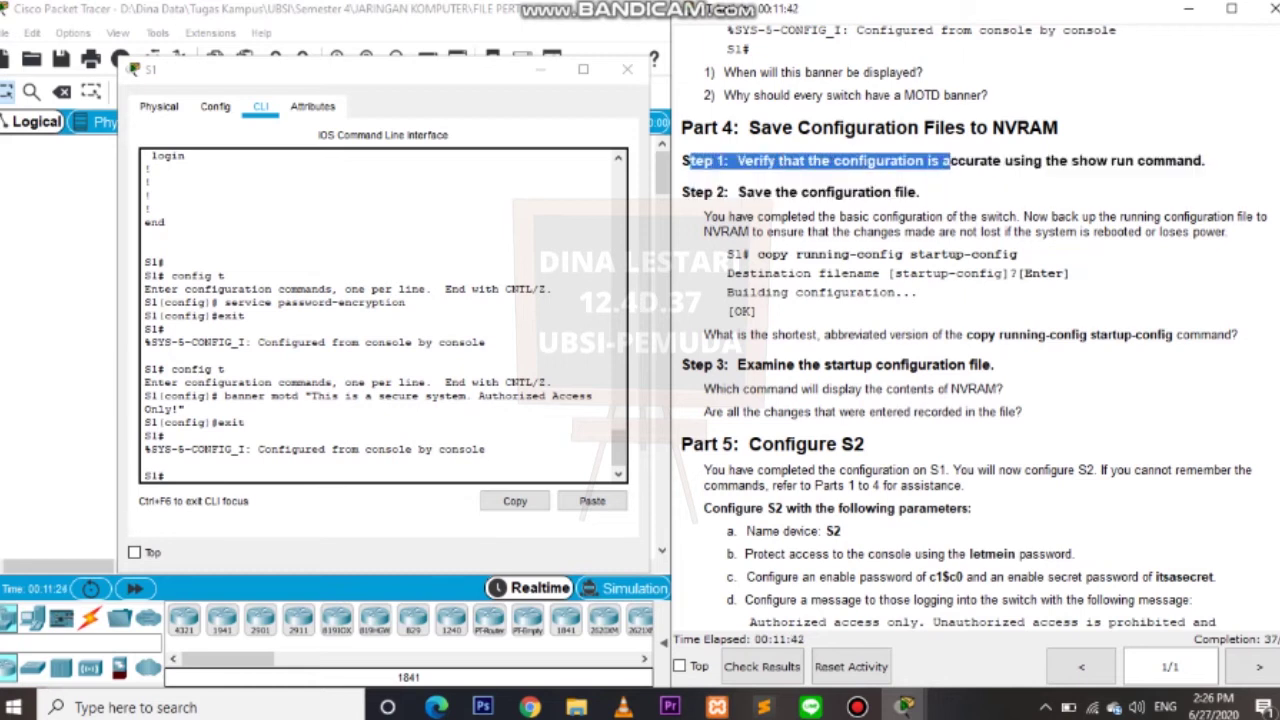
{"action": "left_click", "coordinate": [950, 161]}
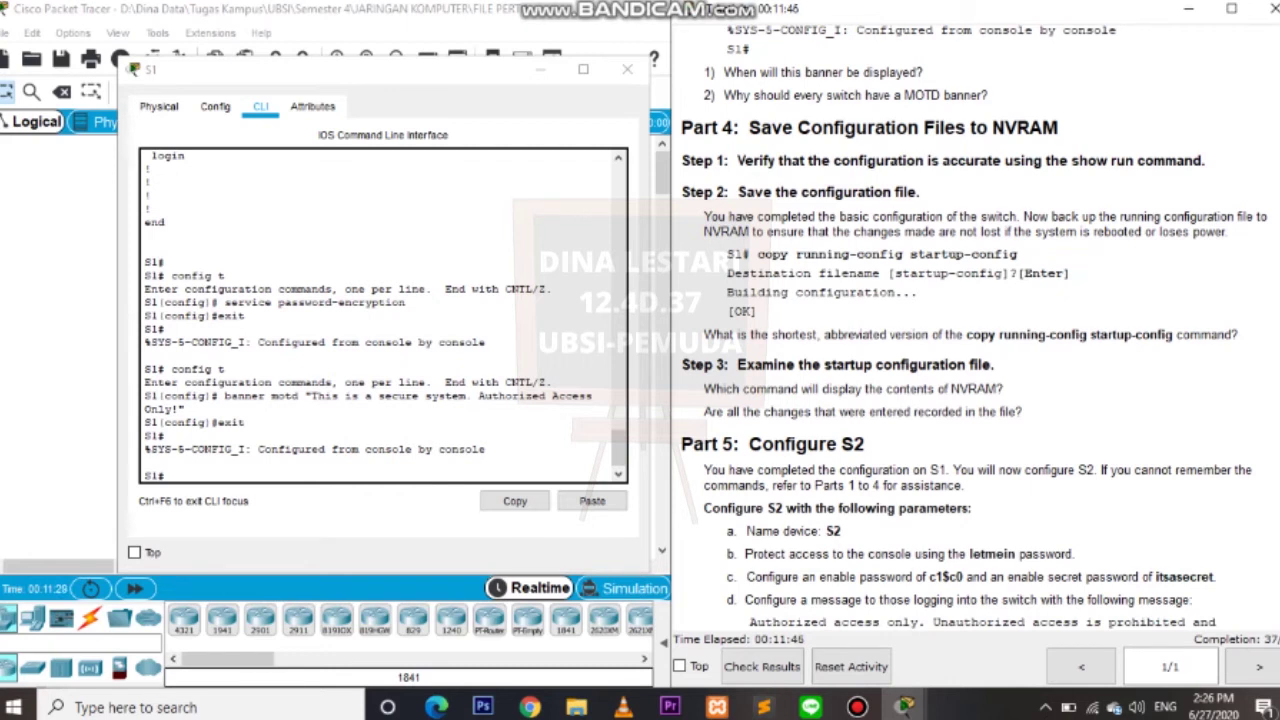
{"action": "key", "text": "alt+Tab"}
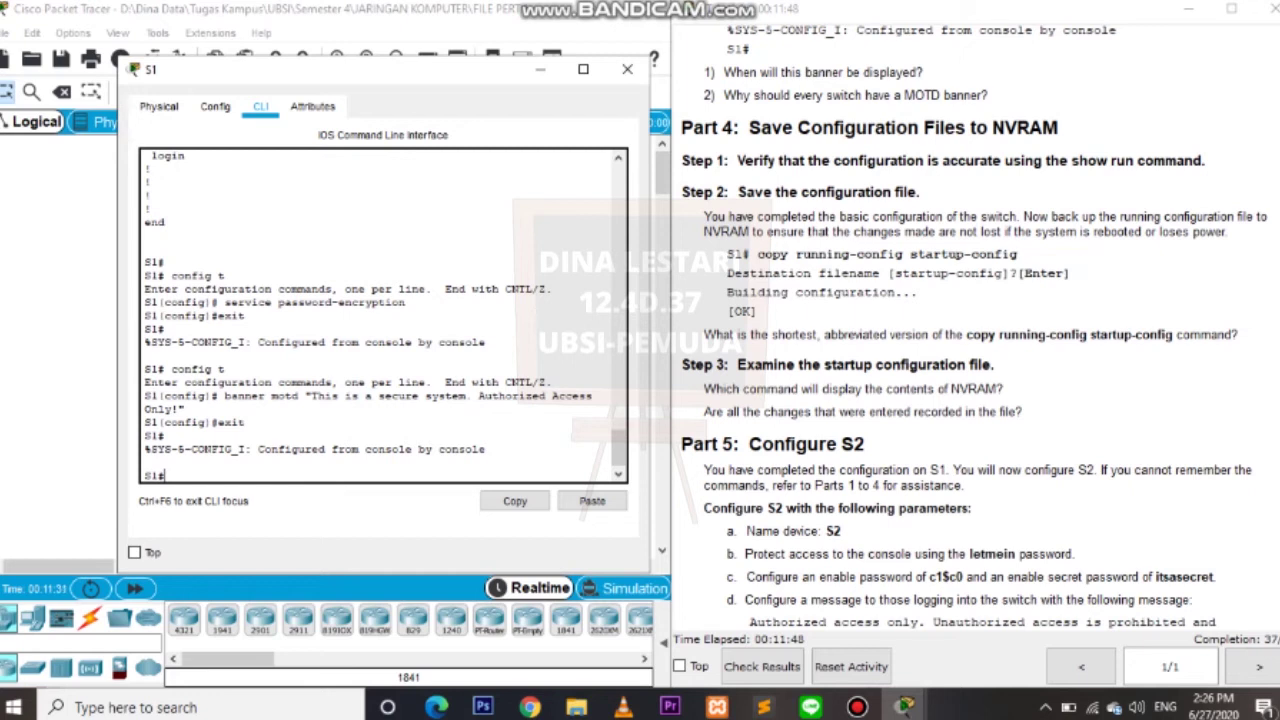
{"action": "type", "text": "copy running-config startup-config"}
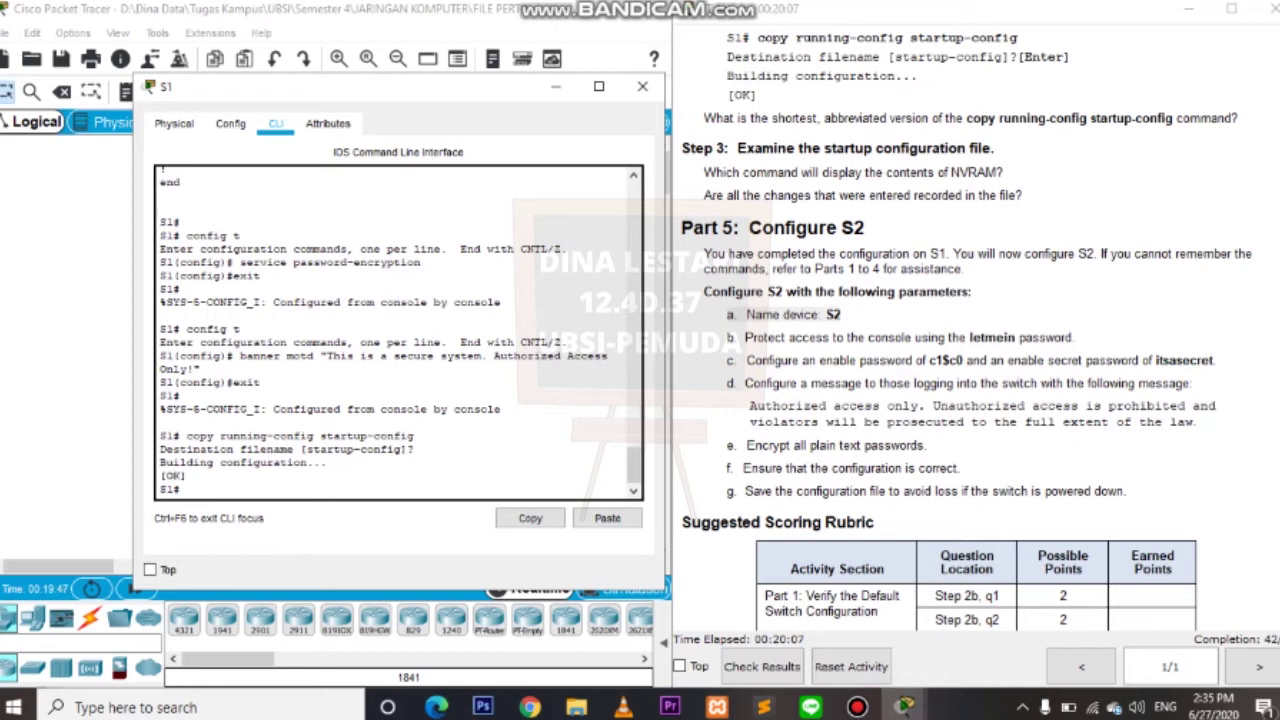
Highlight the save command and its [OK] confirmation in S1's console.
{"action": "key", "text": "alt+Tab"}
{"action": "scroll", "coordinate": [968, 330], "scroll_direction": "up", "scroll_amount": 5}
{"action": "scroll", "coordinate": [968, 330], "scroll_direction": "down", "scroll_amount": 2}
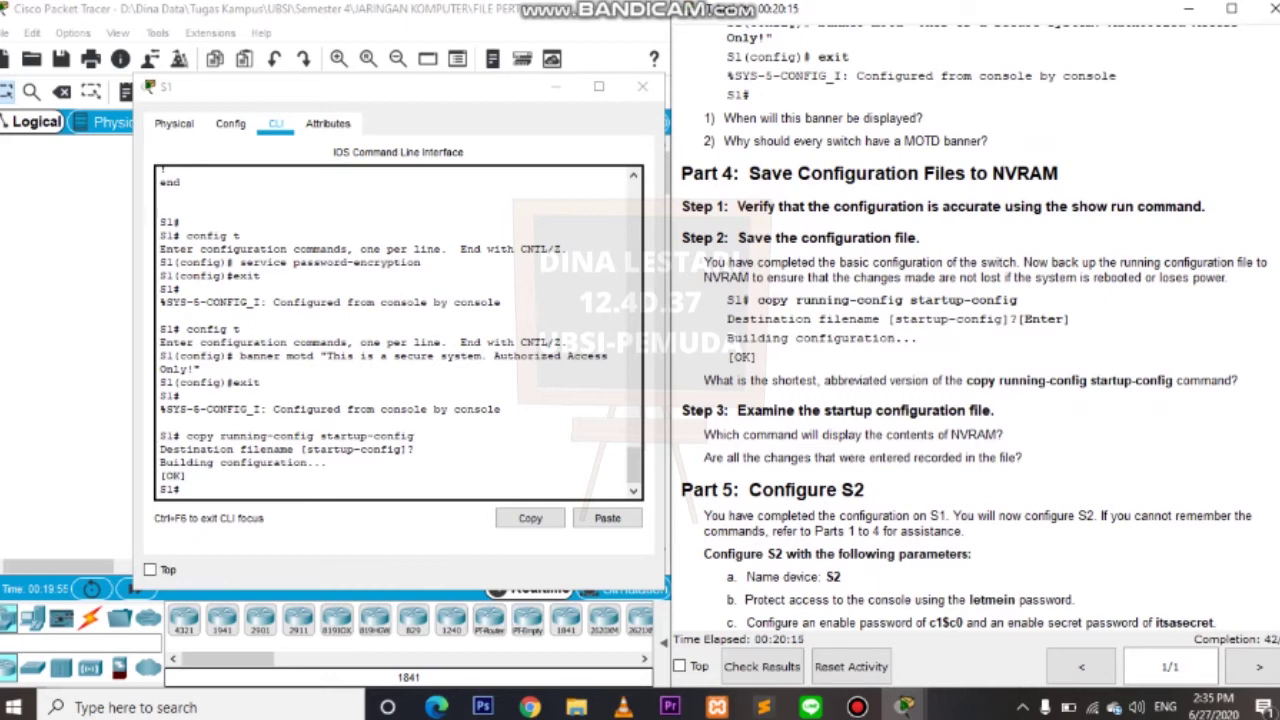
{"action": "left_click_drag", "start_coordinate": [186, 436], "coordinate": [187, 476]}
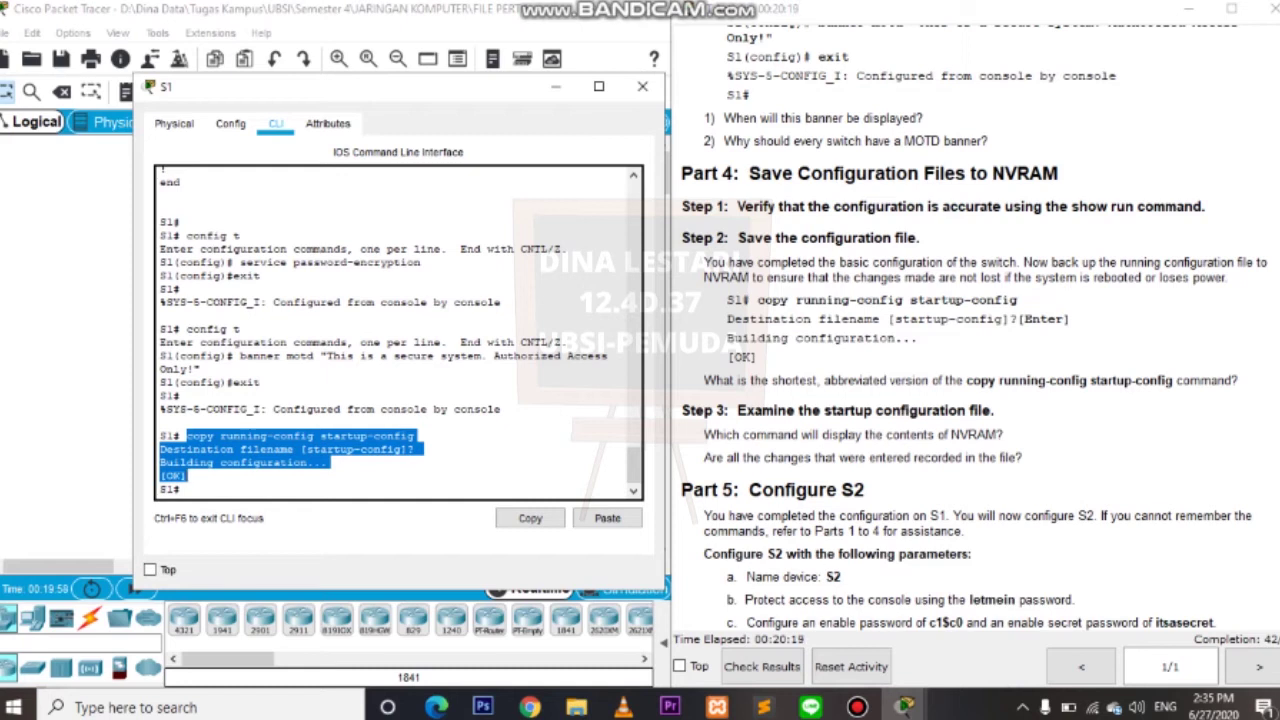
{"action": "left_click", "coordinate": [187, 475]}
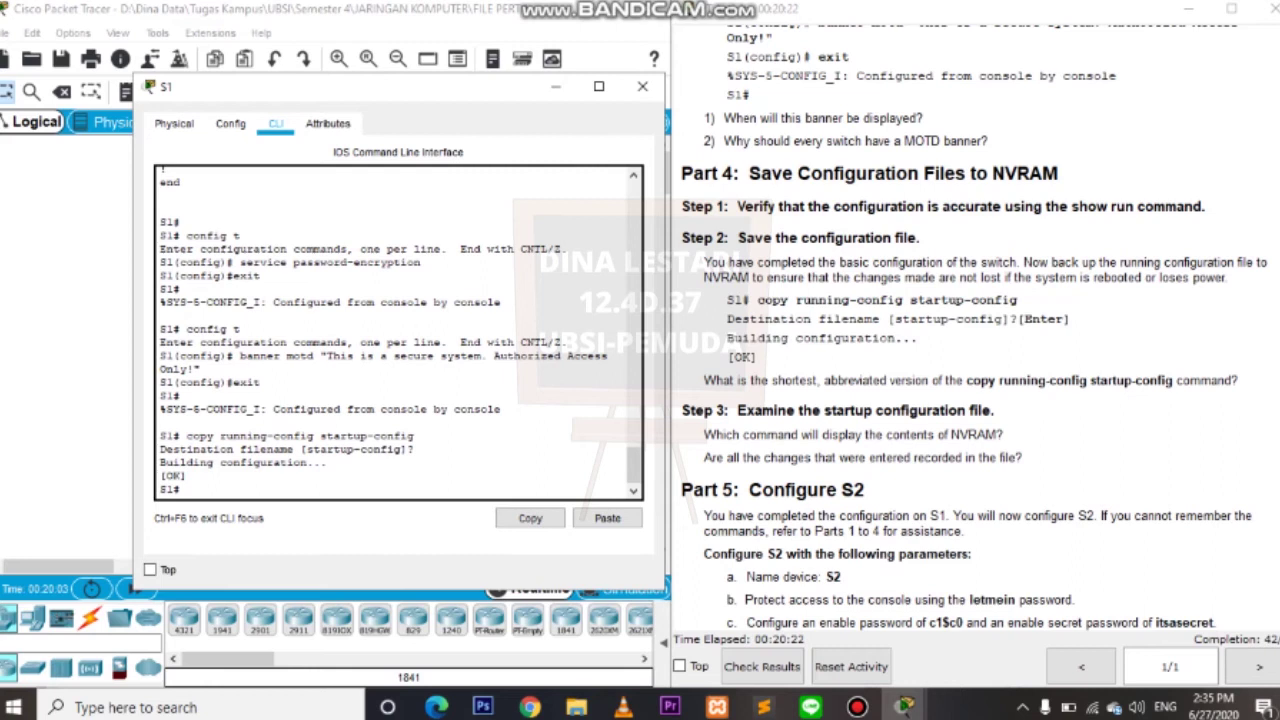
Read the Part 5 S2 requirements, then move S1's console right to reveal the topology.
{"action": "scroll", "coordinate": [974, 327], "scroll_direction": "down", "scroll_amount": 3}
{"action": "triple_click", "coordinate": [772, 246]}
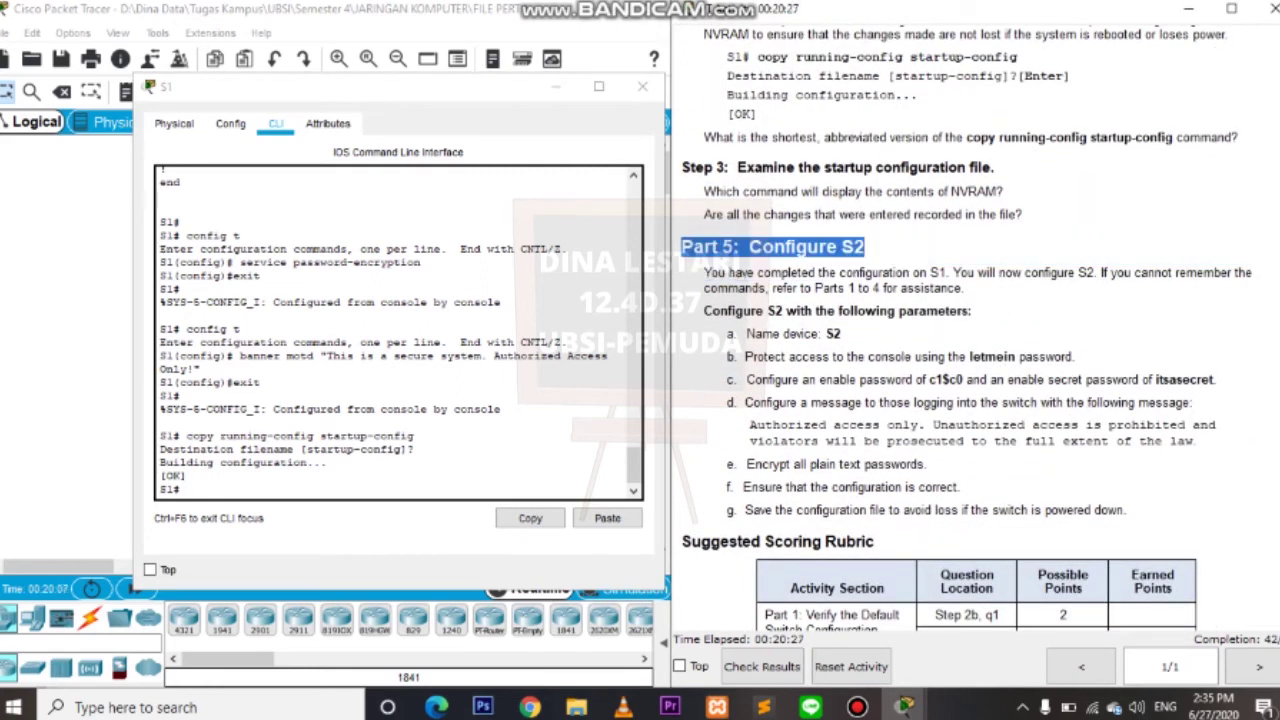
{"action": "left_click", "coordinate": [772, 246]}
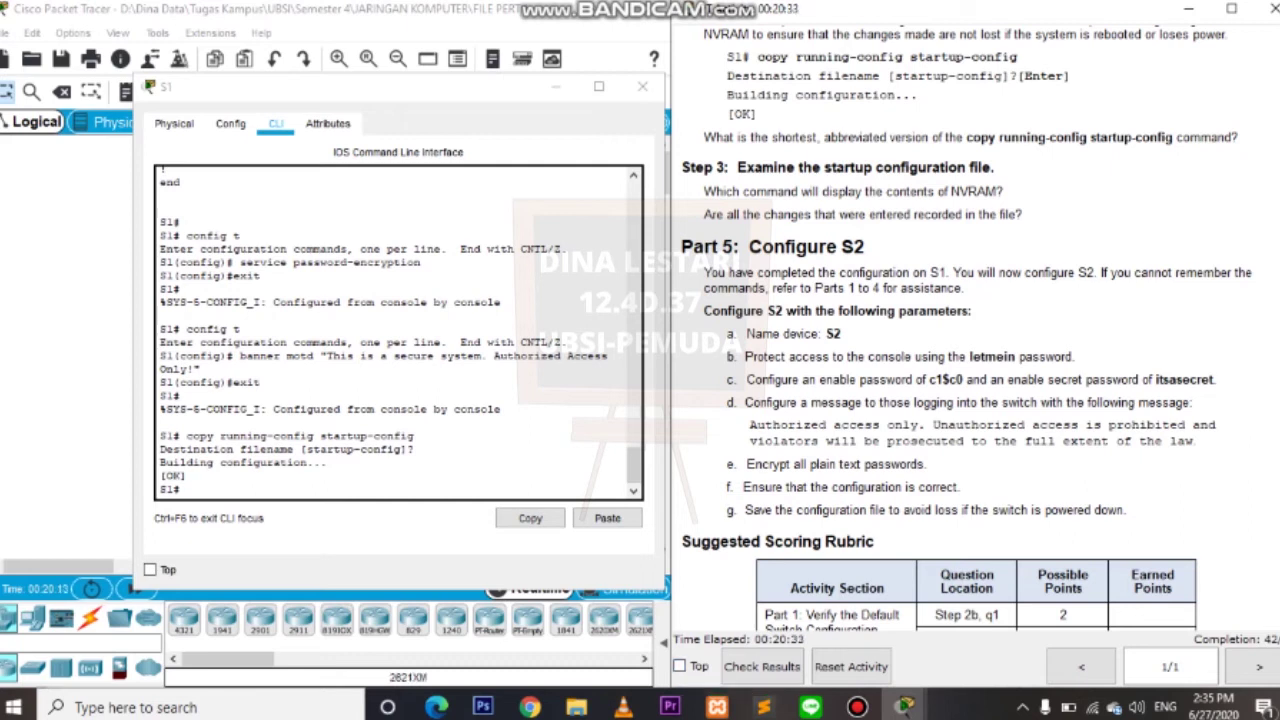
{"action": "left_click_drag", "start_coordinate": [1099, 272], "coordinate": [963, 288]}
{"action": "left_click_drag", "start_coordinate": [1098, 272], "coordinate": [966, 272]}
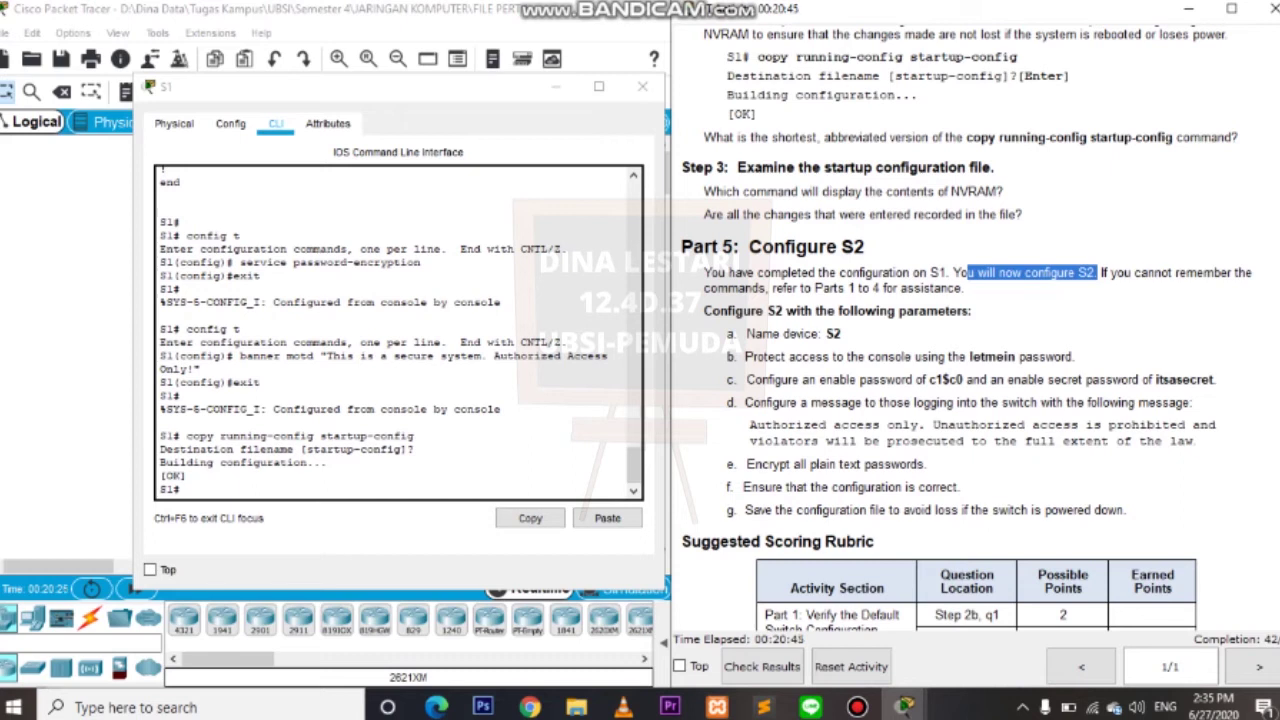
{"action": "left_click_drag", "start_coordinate": [745, 334], "coordinate": [841, 334]}
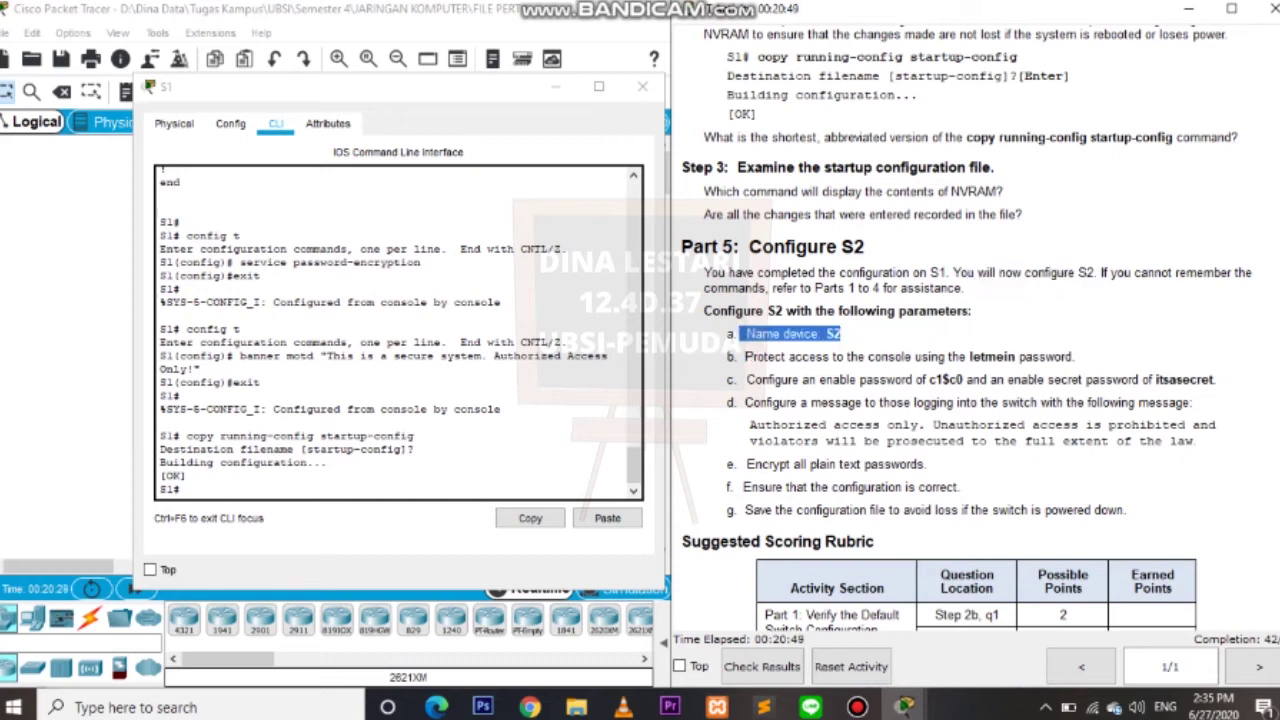
{"action": "key", "text": "alt+Tab"}
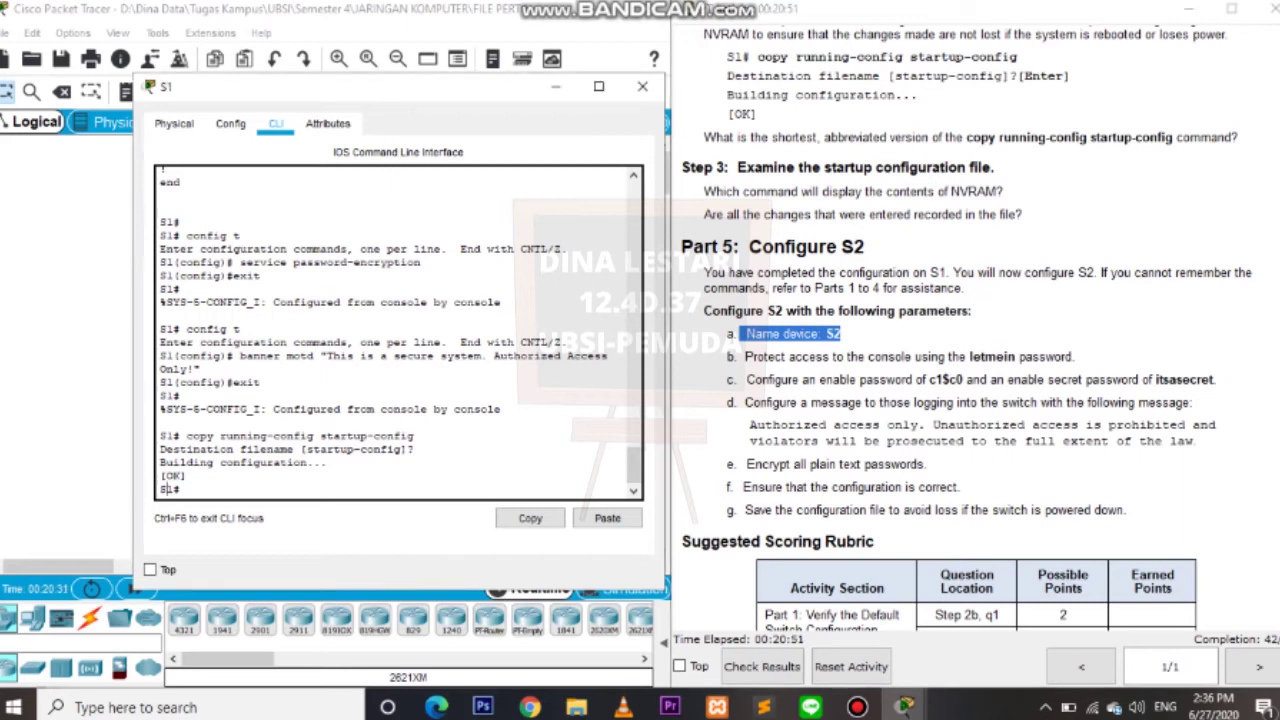
{"action": "left_click_drag", "start_coordinate": [350, 87], "coordinate": [796, 108]}
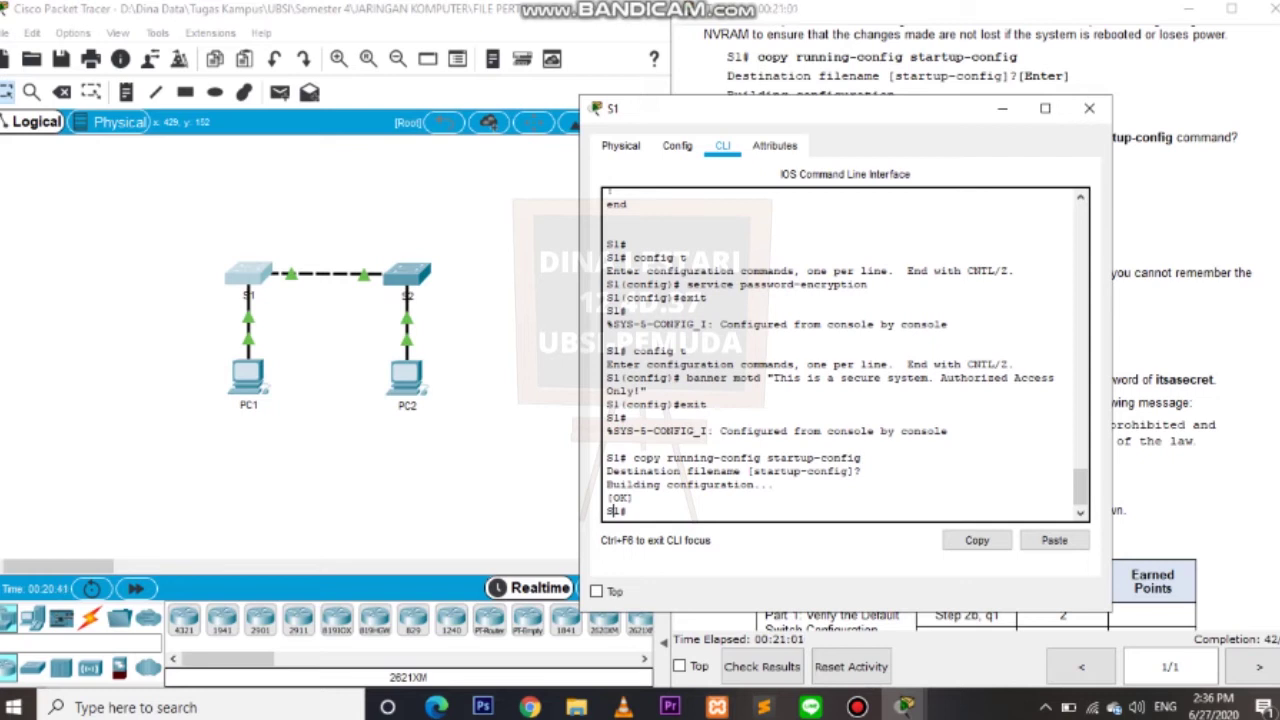
Drag S1's console window back to the left over the topology.
{"action": "left_click_drag", "start_coordinate": [800, 108], "coordinate": [308, 77]}
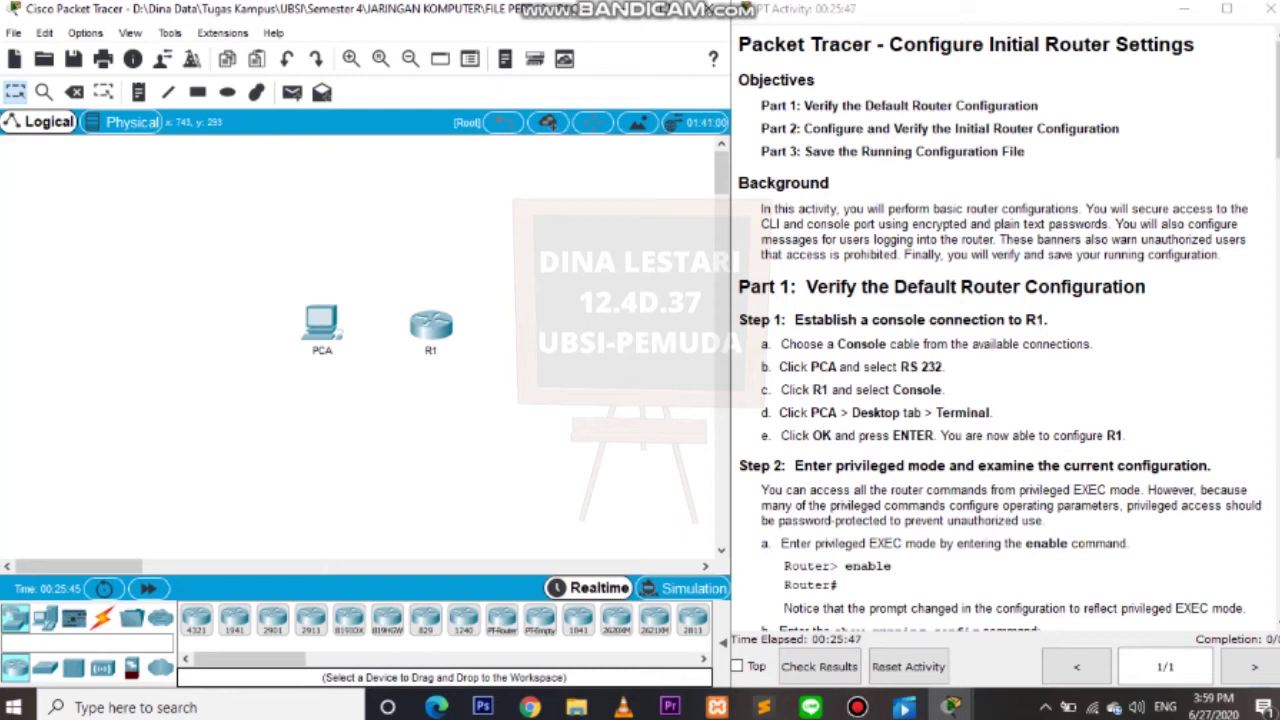
{"action": "left_click_drag", "start_coordinate": [890, 287], "coordinate": [1072, 287]}
{"action": "left_click", "coordinate": [1072, 287]}
{"action": "left_click_drag", "start_coordinate": [1276, 100], "coordinate": [1276, 139]}
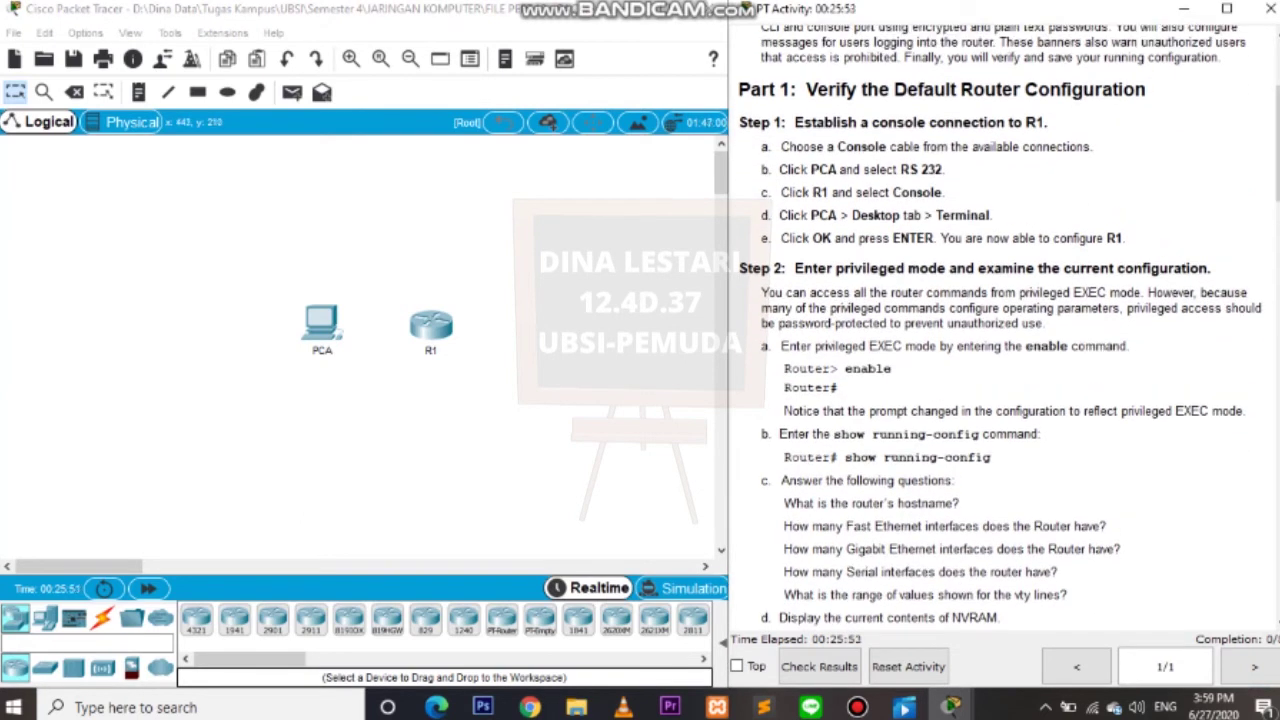
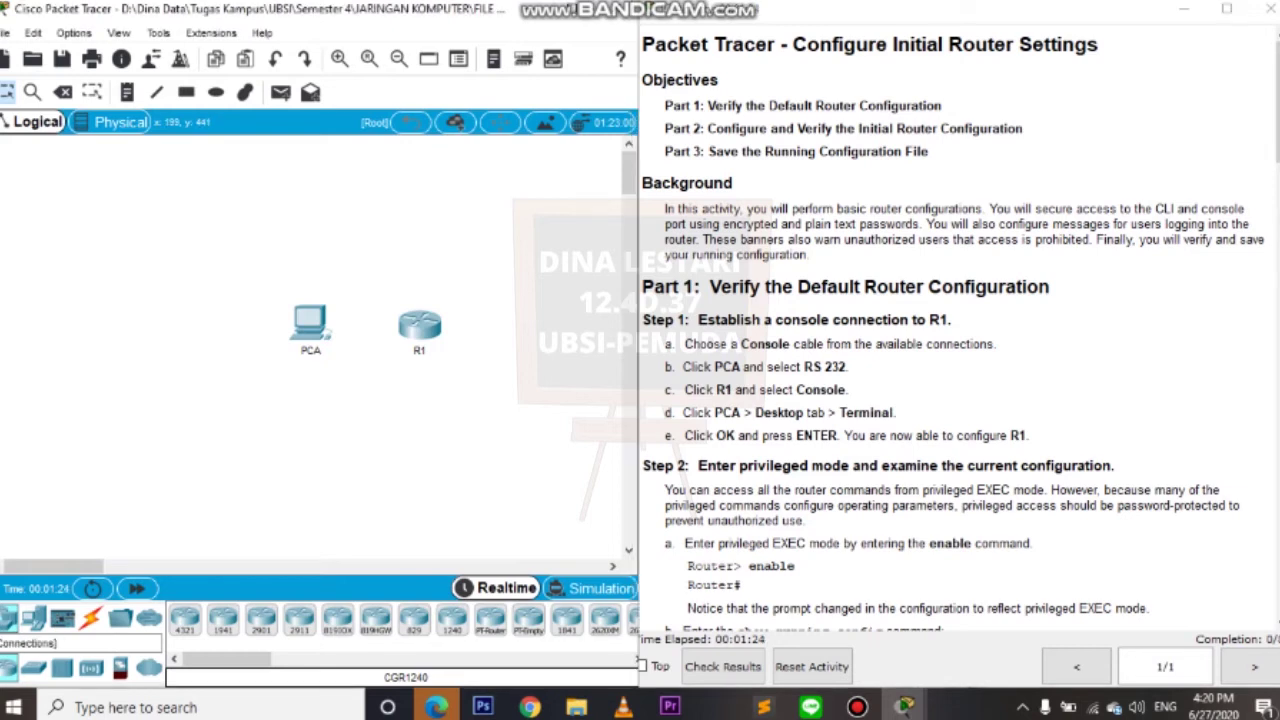
Connect a console cable from PCA's RS 232 port to R1's Console port.
{"action": "left_click", "coordinate": [90, 618]}
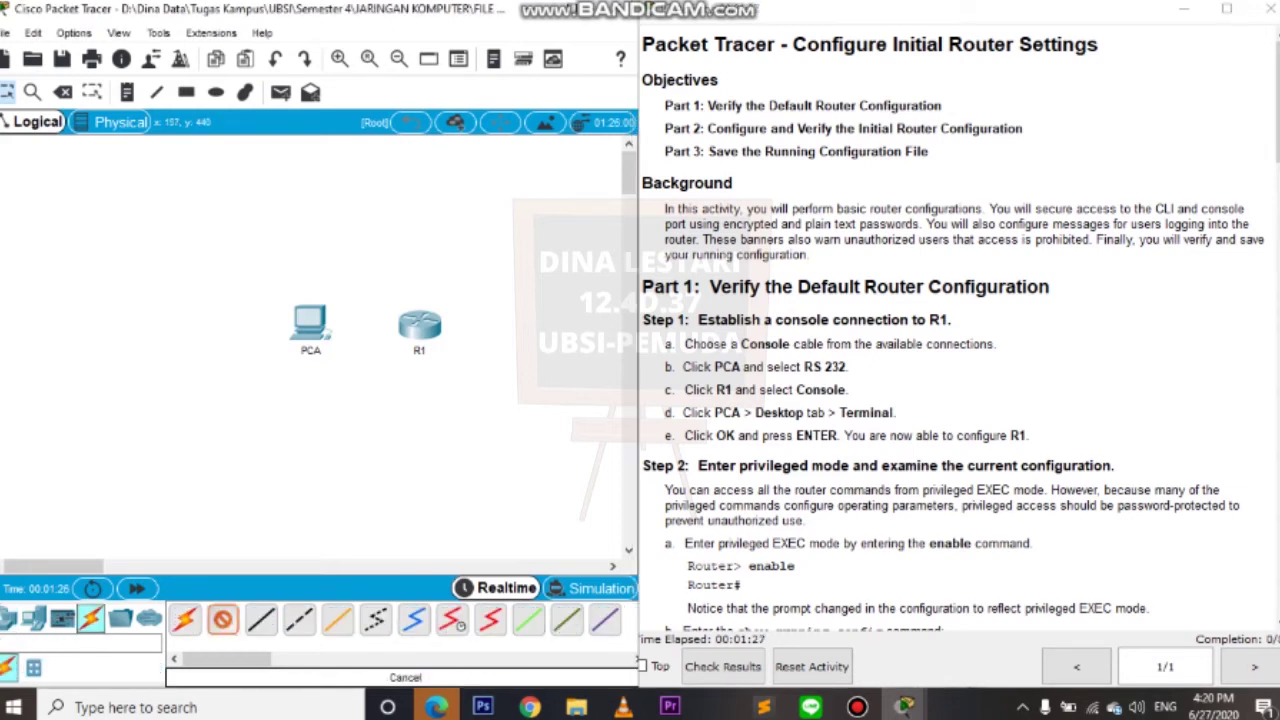
{"action": "left_click", "coordinate": [312, 322]}
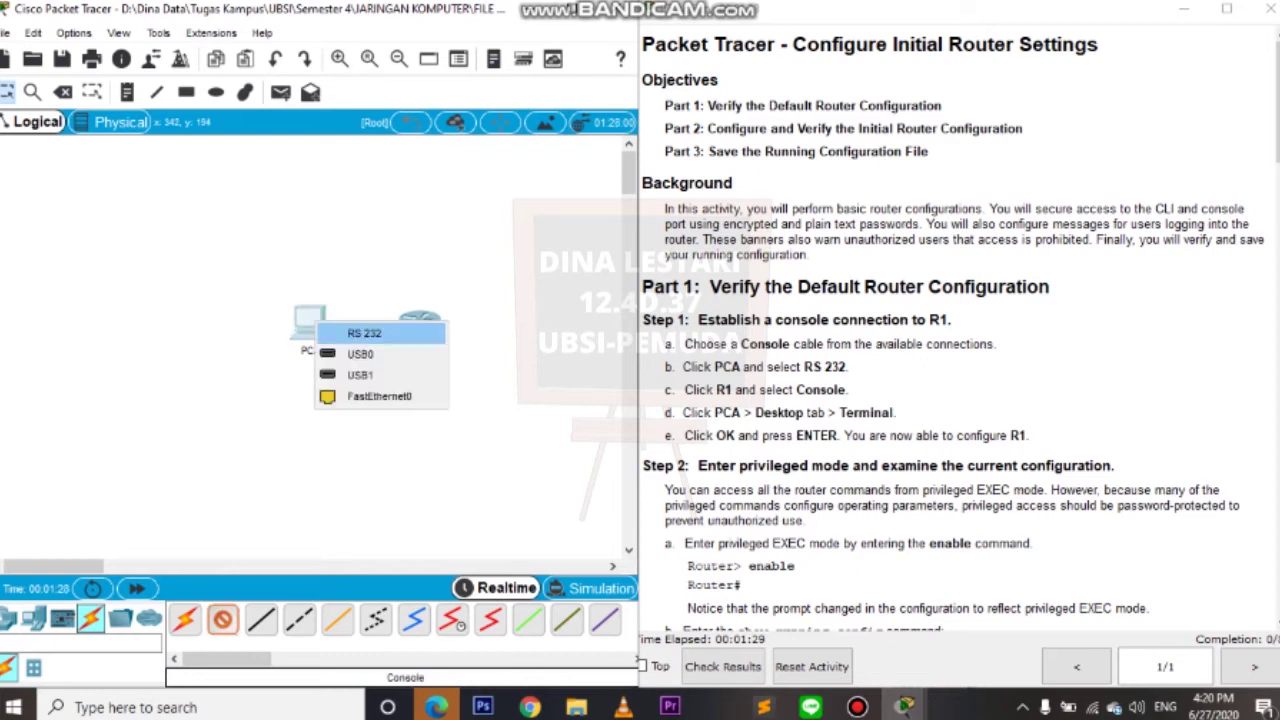
{"action": "left_click", "coordinate": [365, 333]}
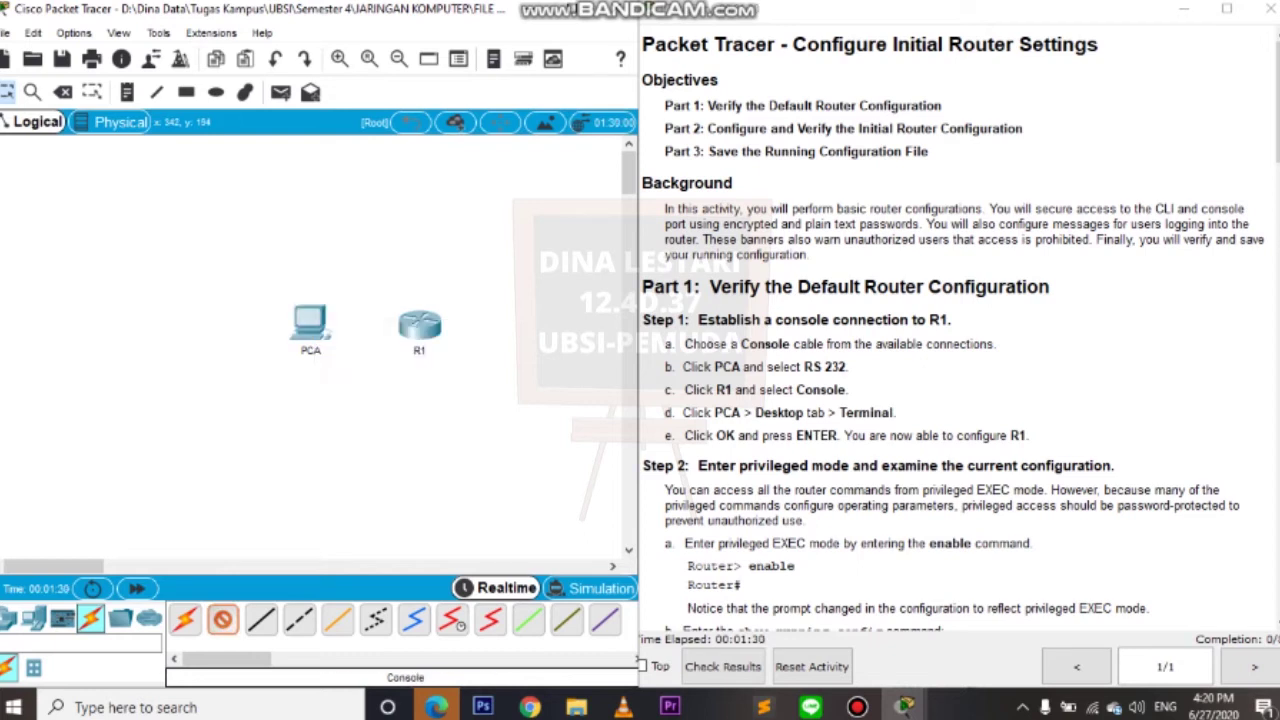
{"action": "left_click", "coordinate": [420, 322]}
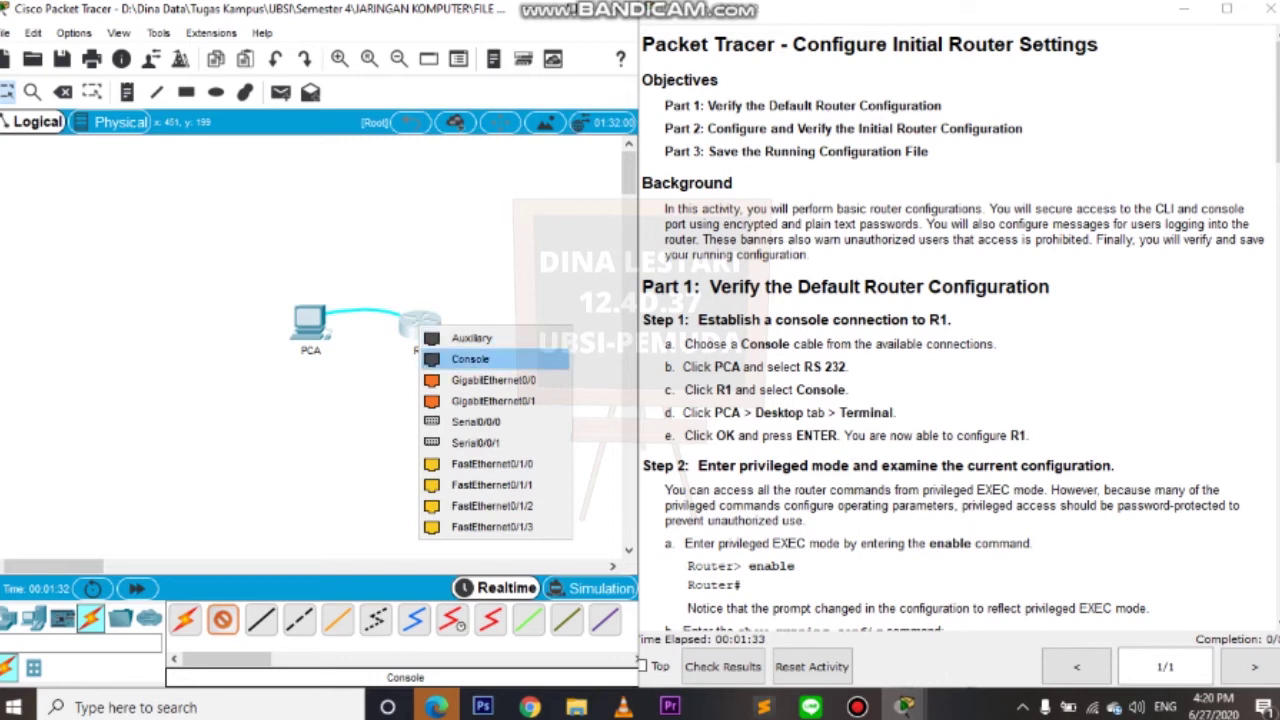
{"action": "left_click", "coordinate": [470, 359]}
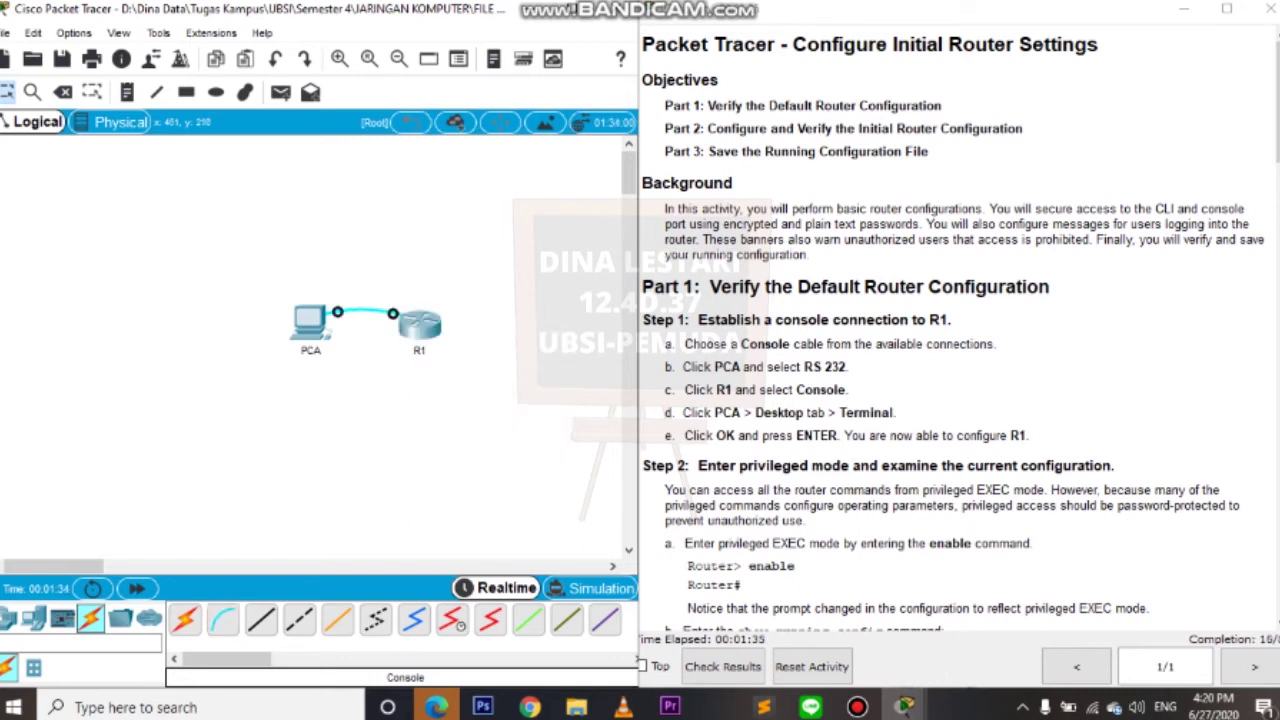
Bring the instructions window forward and mark the Terminal step.
{"action": "left_click_drag", "start_coordinate": [638, 360], "coordinate": [632, 360]}
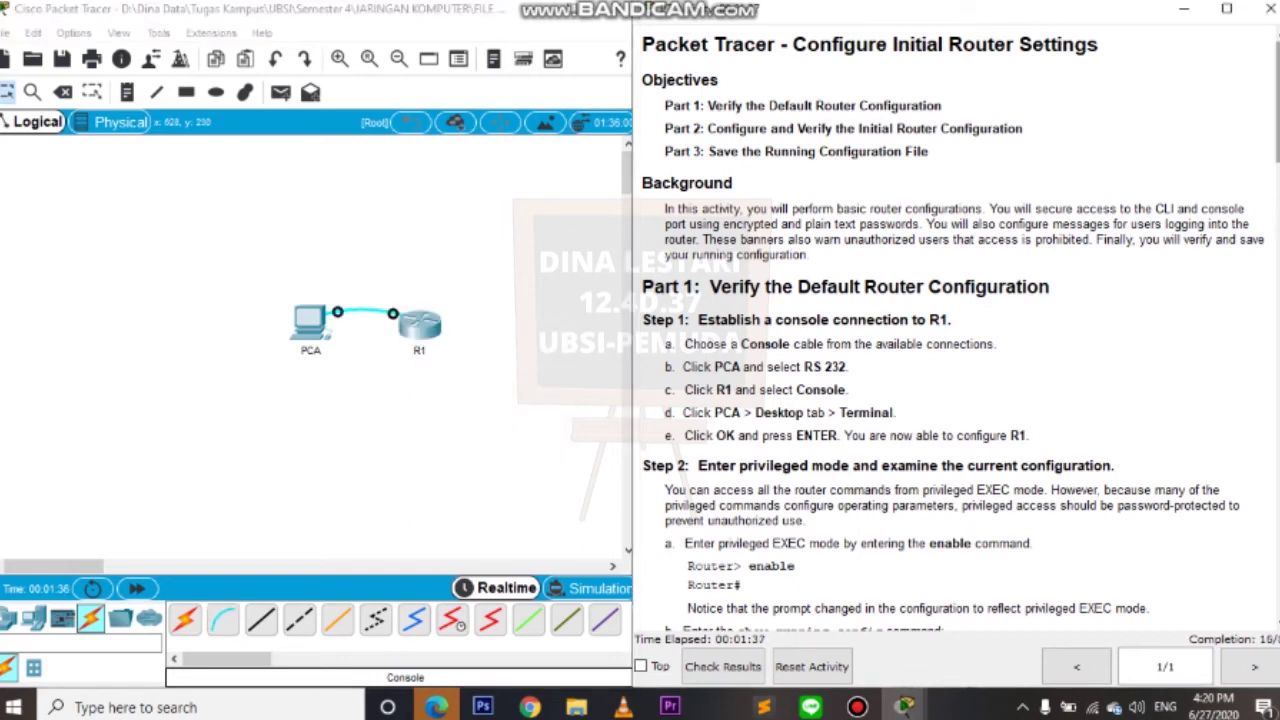
{"action": "scroll", "coordinate": [955, 330], "scroll_direction": "down", "scroll_amount": 3}
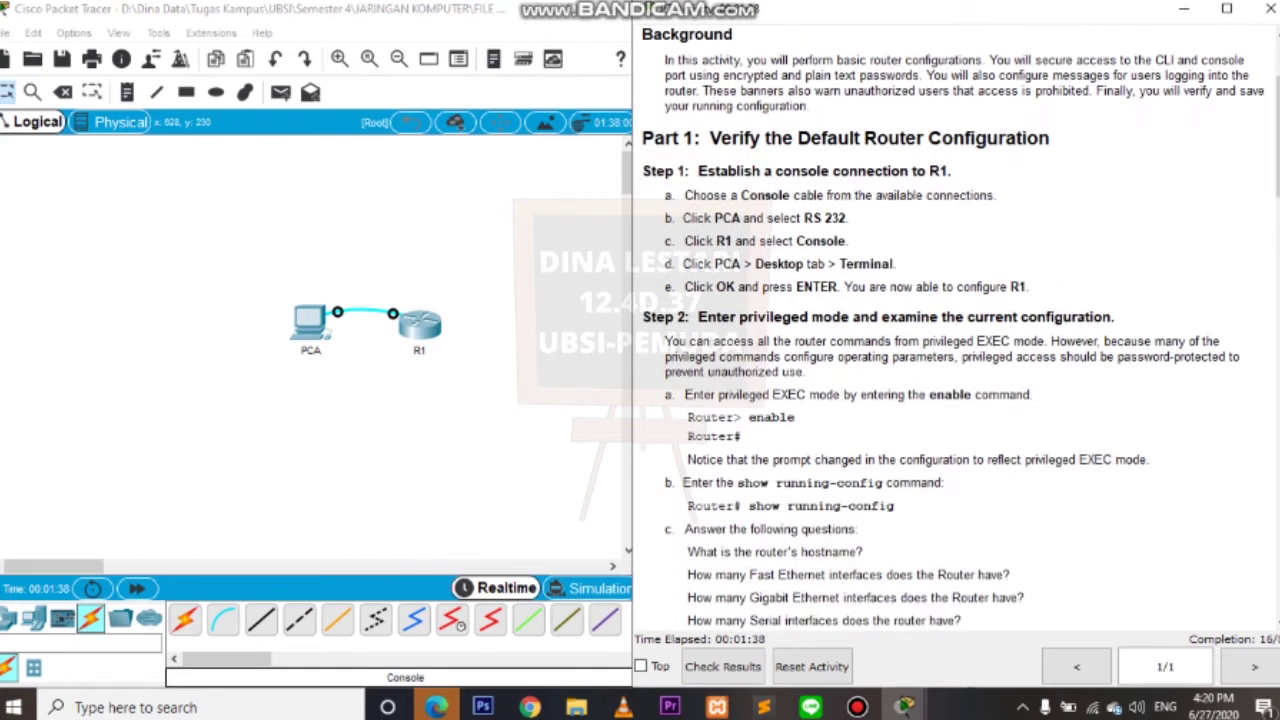
{"action": "left_click_drag", "start_coordinate": [664, 264], "coordinate": [898, 264]}
{"action": "left_click", "coordinate": [898, 264]}
Open PCA's Desktop Terminal with default settings and resize it to show R1's boot messages.
{"action": "left_click", "coordinate": [312, 322]}
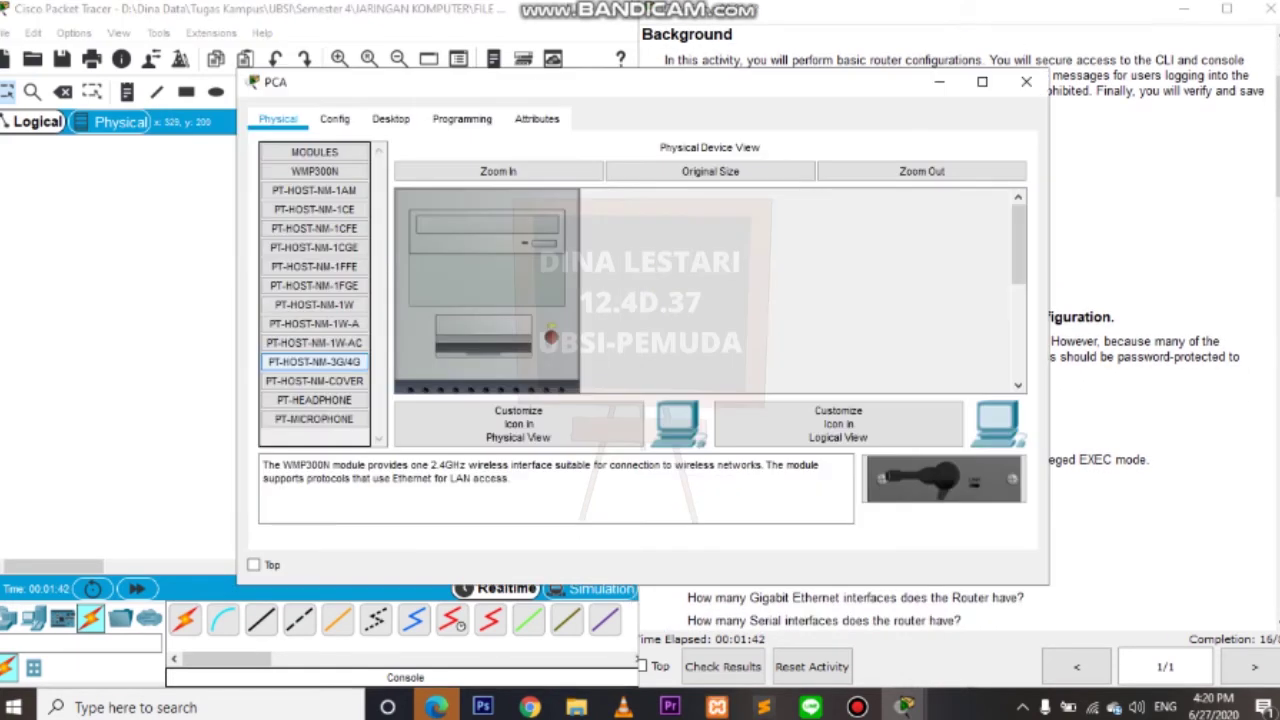
{"action": "left_click", "coordinate": [391, 118]}
{"action": "left_click", "coordinate": [614, 214]}
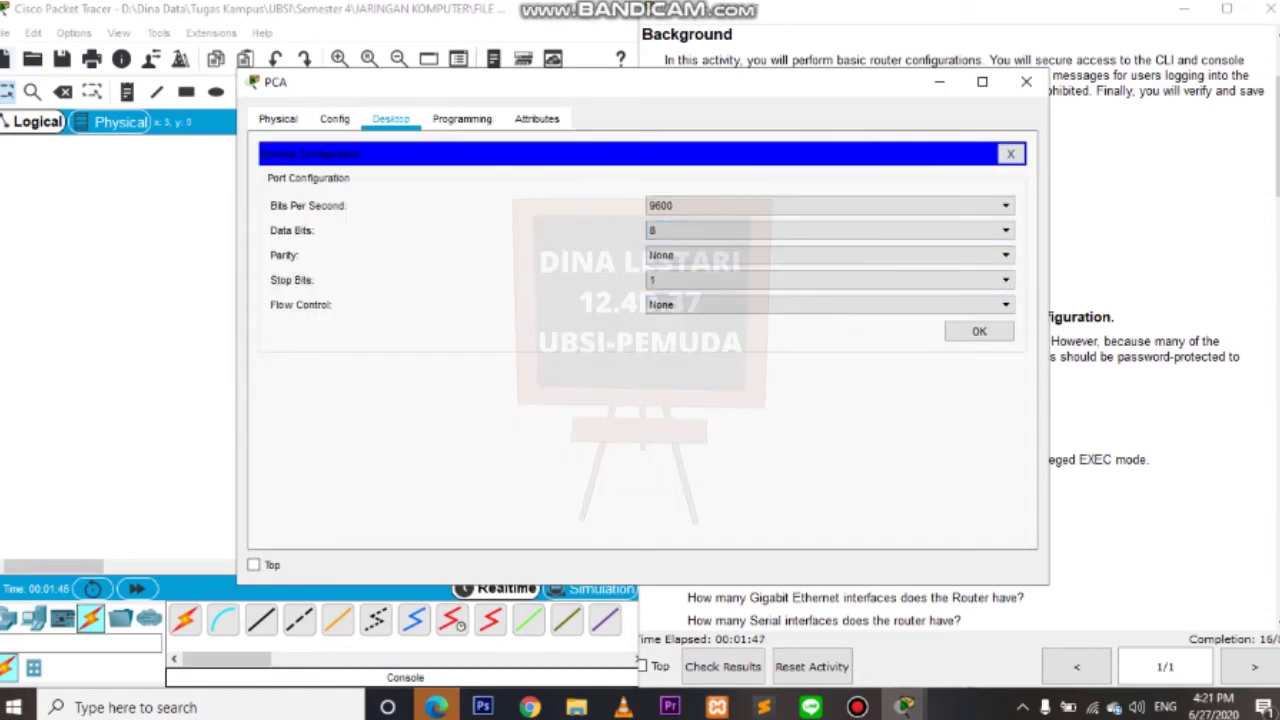
{"action": "left_click", "coordinate": [979, 331]}
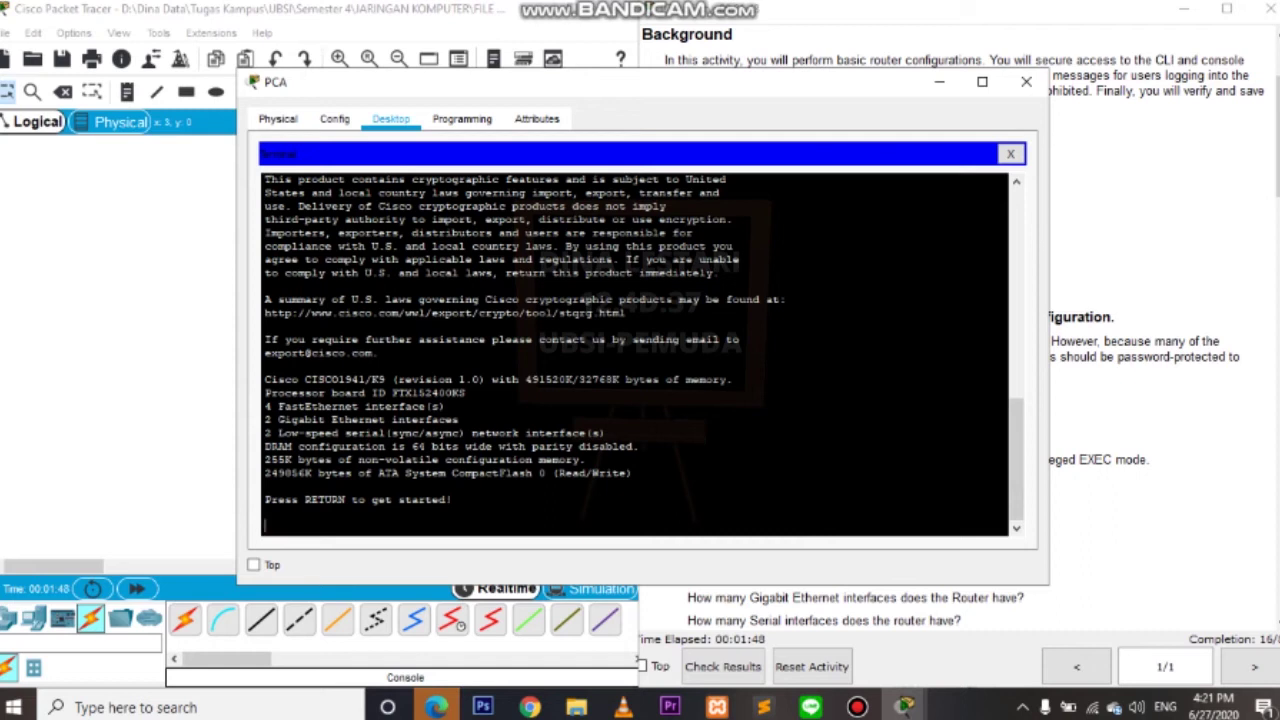
{"action": "left_click_drag", "start_coordinate": [1047, 584], "coordinate": [766, 688]}
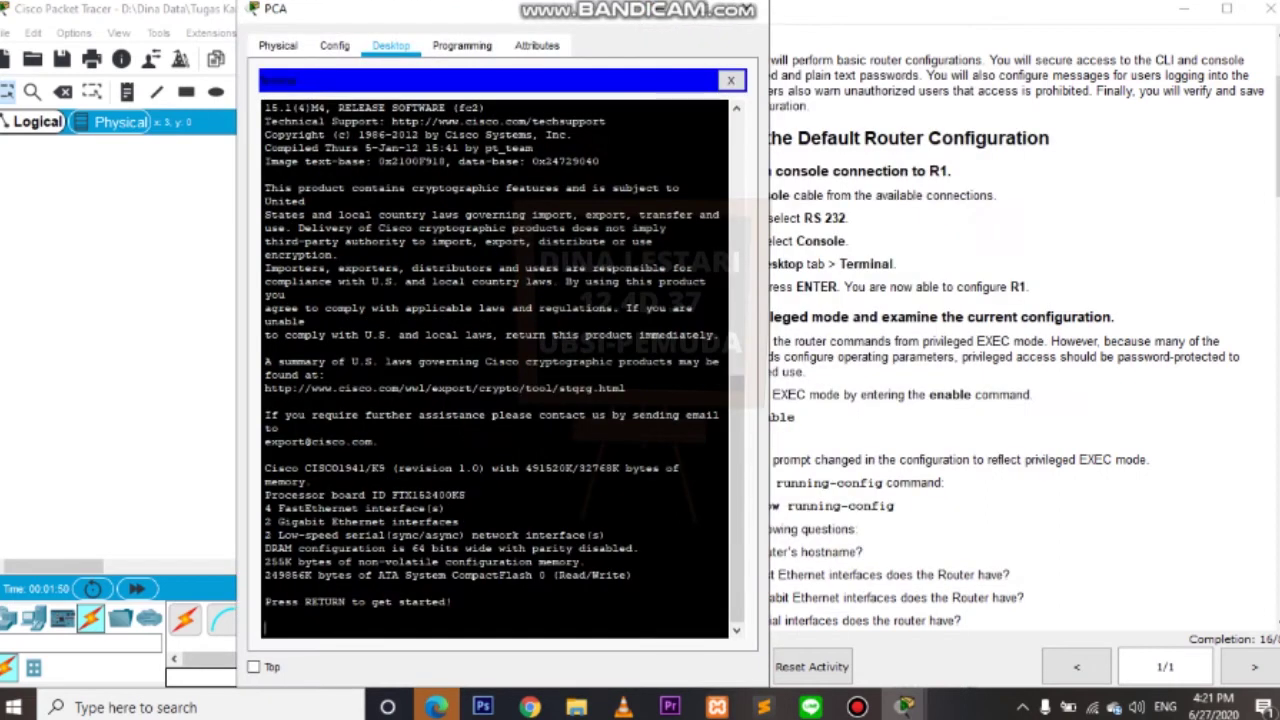
{"action": "left_click_drag", "start_coordinate": [450, 8], "coordinate": [337, 8]}
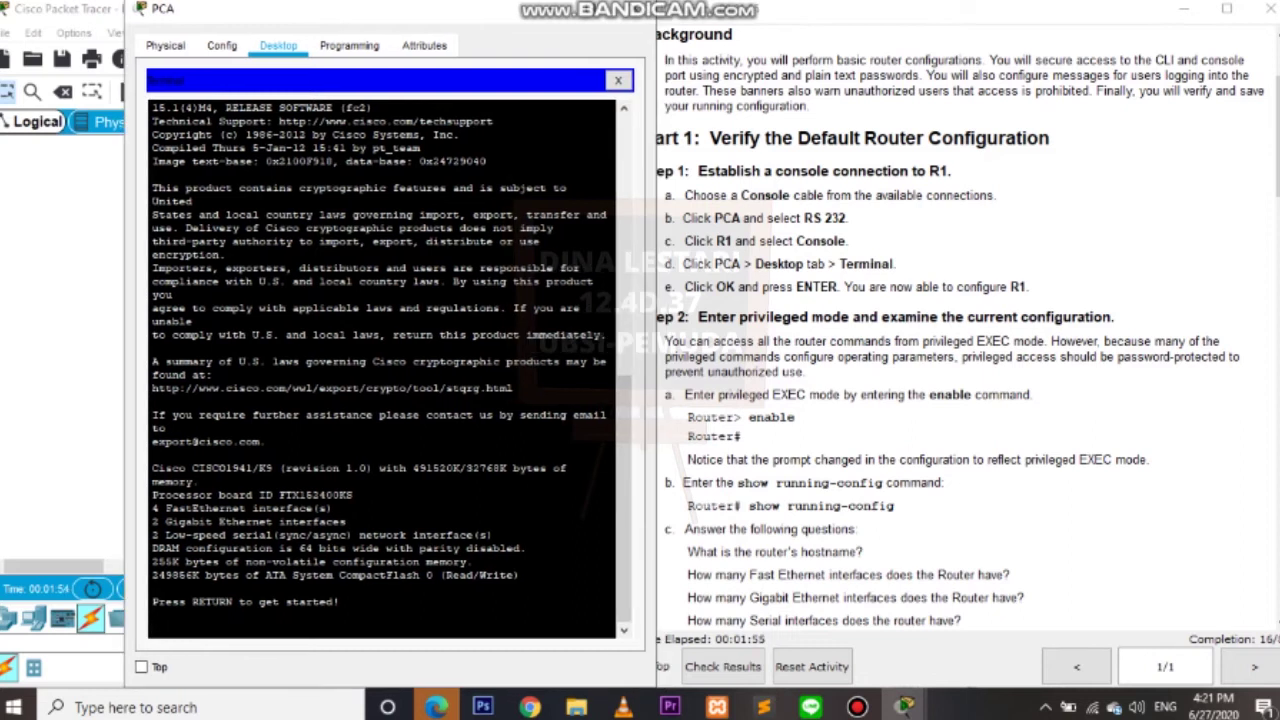
{"action": "scroll", "coordinate": [954, 328], "scroll_direction": "down", "scroll_amount": 5}
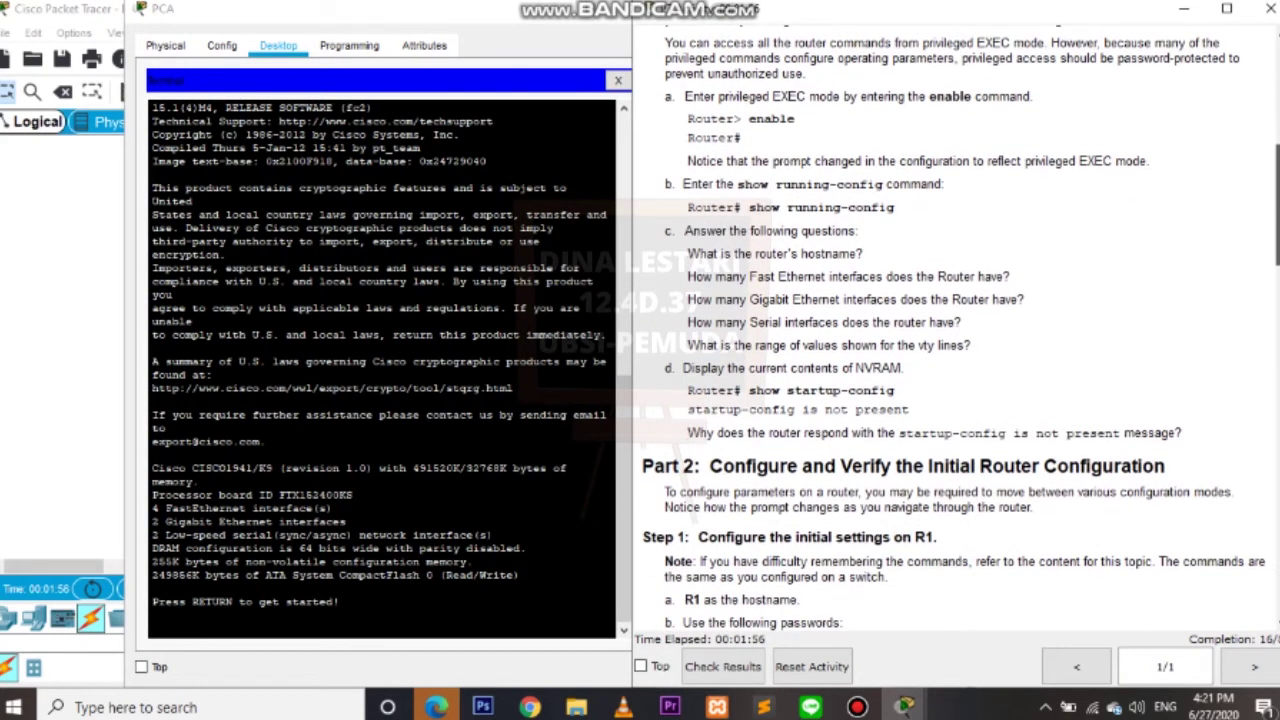
{"action": "scroll", "coordinate": [954, 328], "scroll_direction": "up", "scroll_amount": 2}
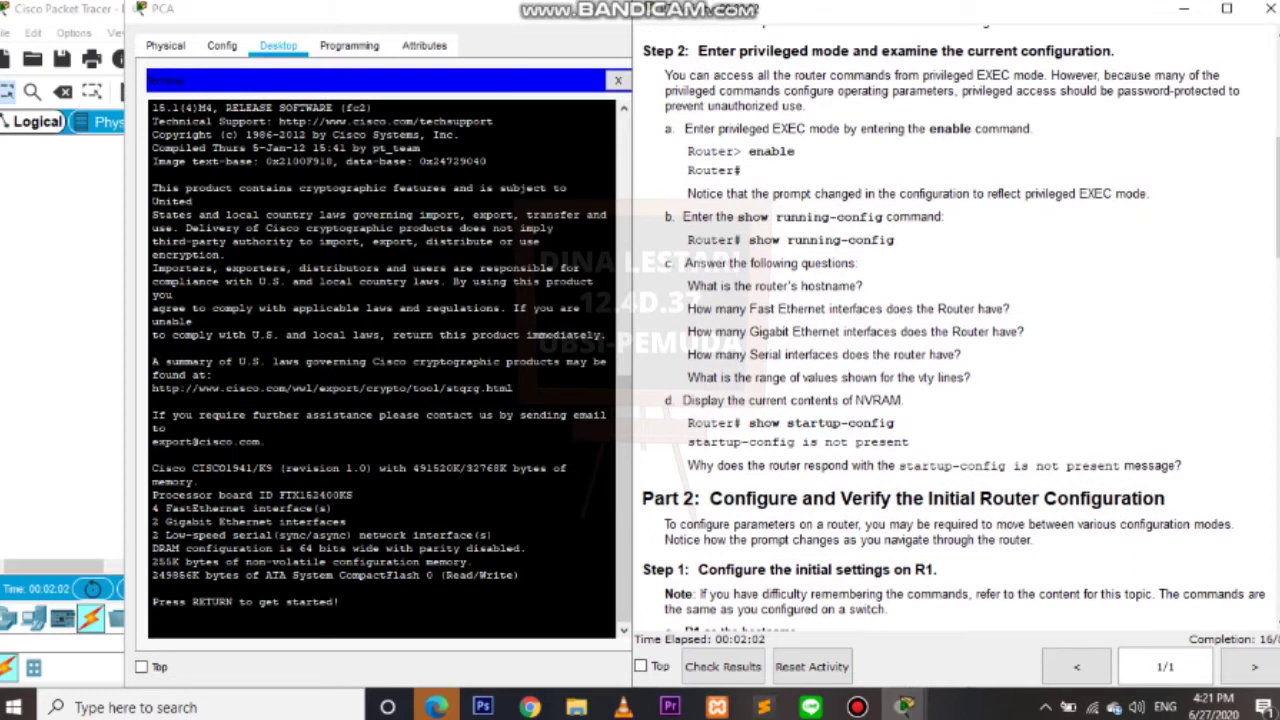
Enter privileged mode with enable and run show running-config.
{"action": "key", "text": "alt+Tab"}
{"action": "key", "text": "Return"}
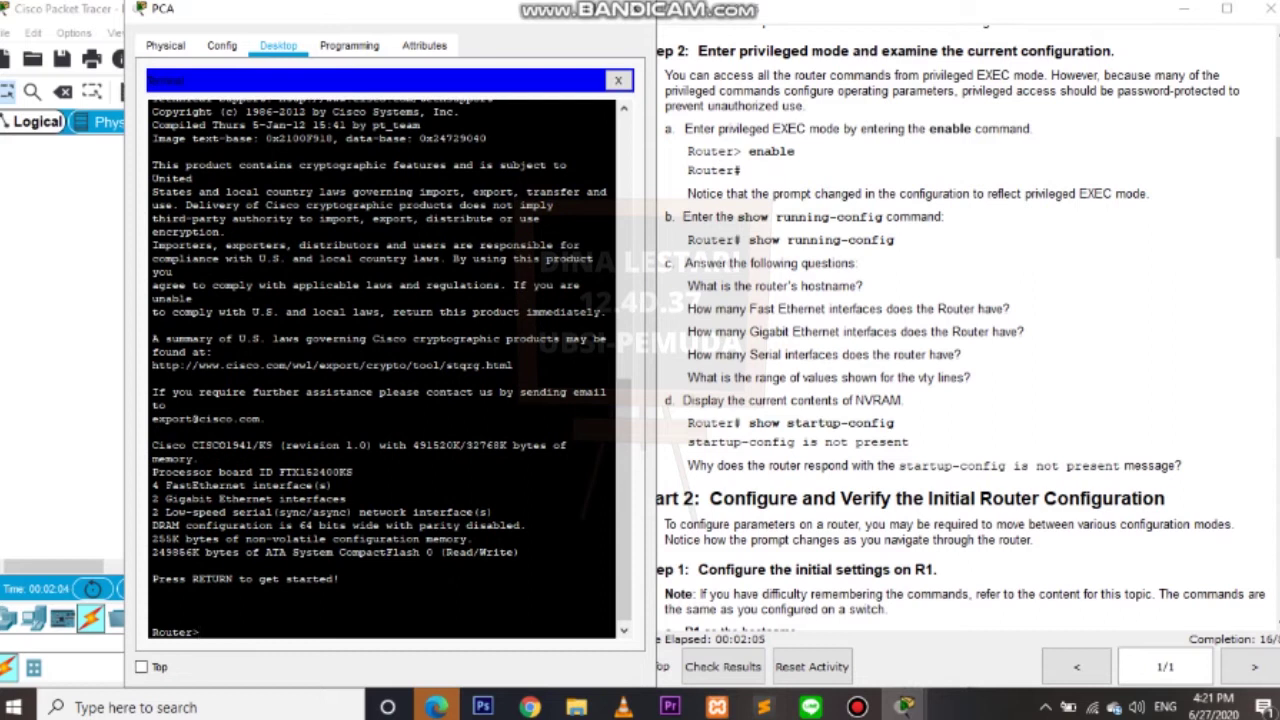
{"action": "type", "text": "enable"}
{"action": "key", "text": "Return"}
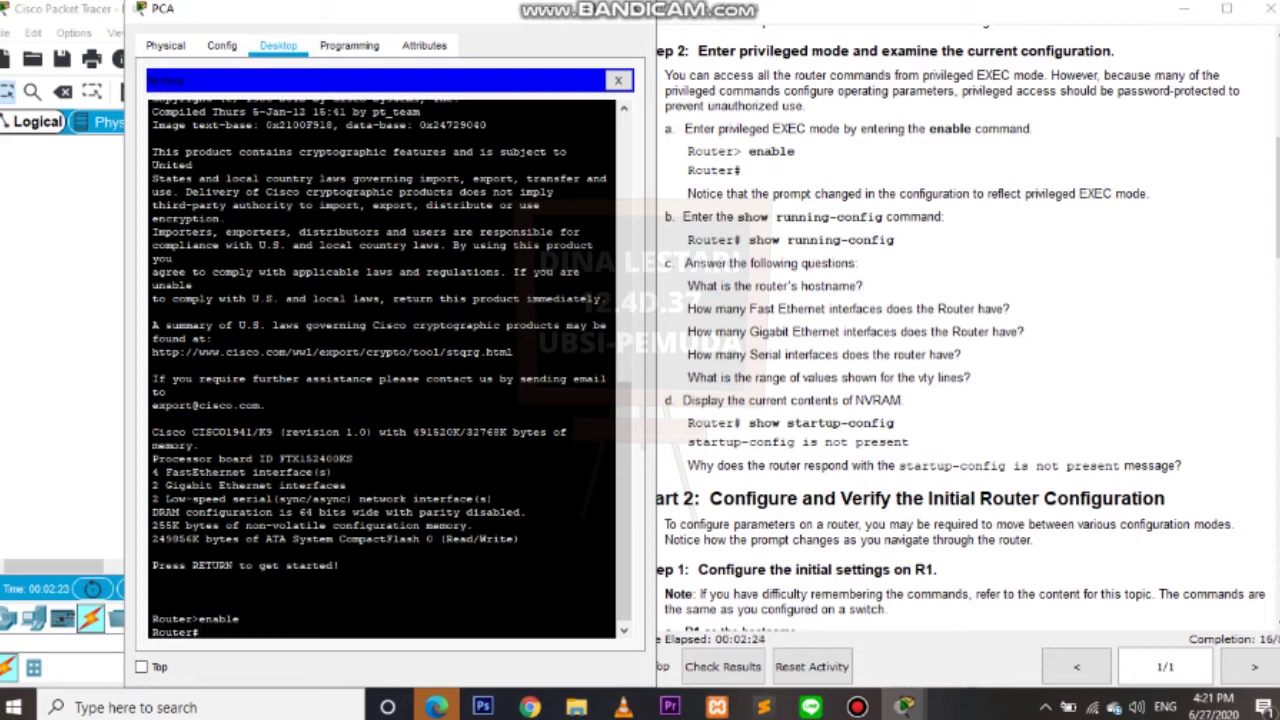
{"action": "type", "text": "show running -config"}
{"action": "key", "text": "Return"}
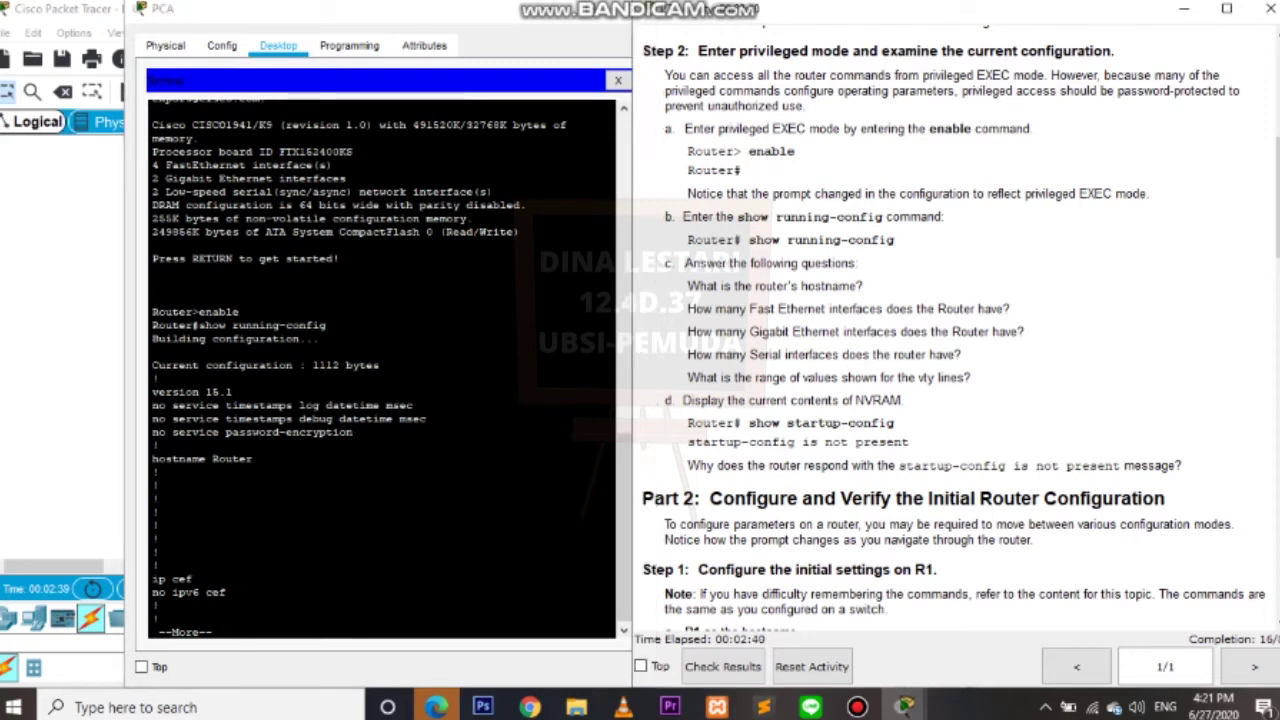
Mark the hostname question and Step 1 heading in the instructions, then quit the paged output.
{"action": "triple_click", "coordinate": [775, 286]}
{"action": "left_click", "coordinate": [843, 354]}
{"action": "left_click_drag", "start_coordinate": [931, 565], "coordinate": [900, 594]}
{"action": "left_click", "coordinate": [219, 632]}
{"action": "key", "text": "q"}
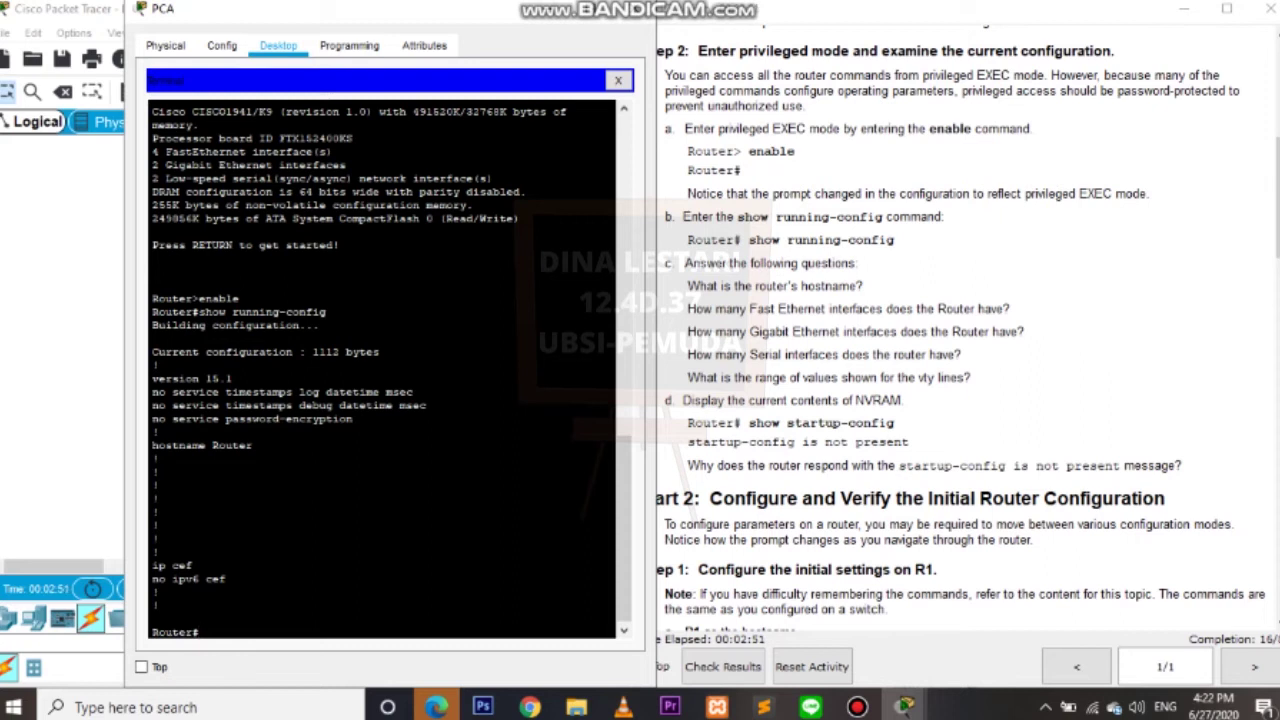
Run show startup-config, fixing the 'startuo' typo, to see it is not present.
{"action": "type", "text": "show startup-config"}
{"action": "key", "text": "Left"}
{"action": "key", "text": "Left"}
{"action": "key", "text": "Left"}
{"action": "key", "text": "Left"}
{"action": "key", "text": "Left"}
{"action": "key", "text": "Left"}
{"action": "key", "text": "Left"}
{"action": "key", "text": "BackSpace"}
{"action": "type", "text": "p"}
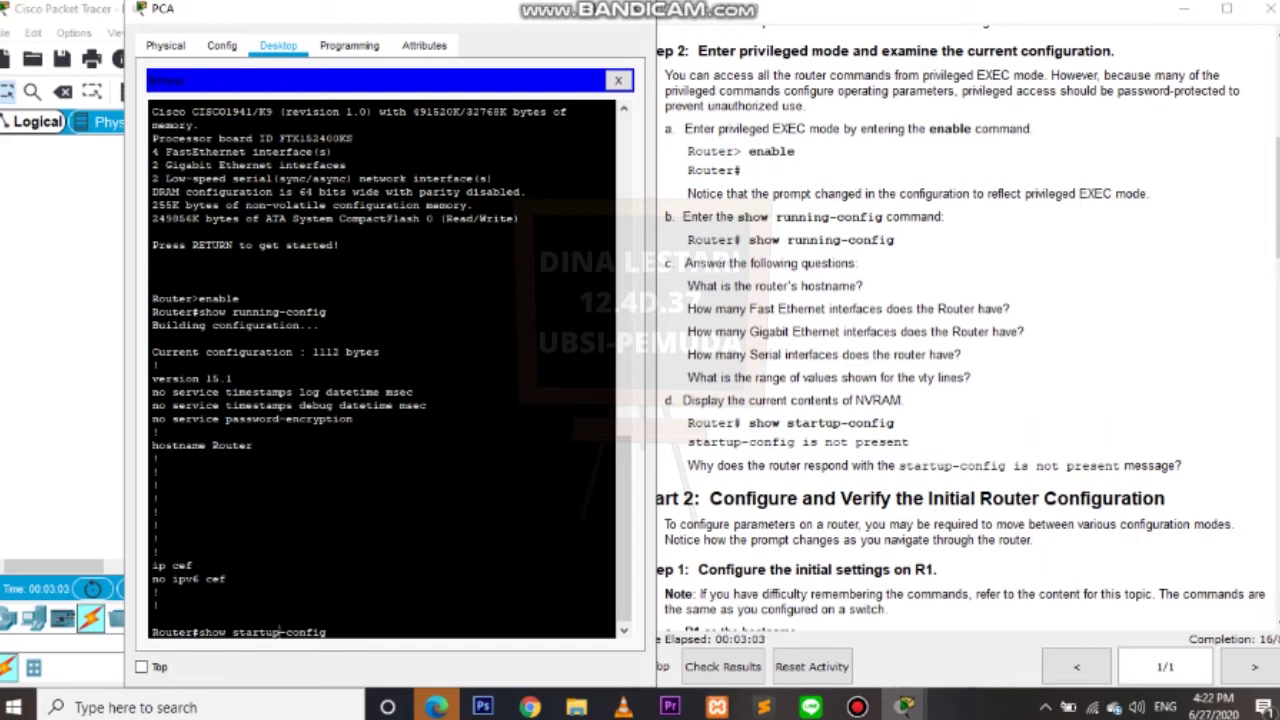
{"action": "key", "text": "Return"}
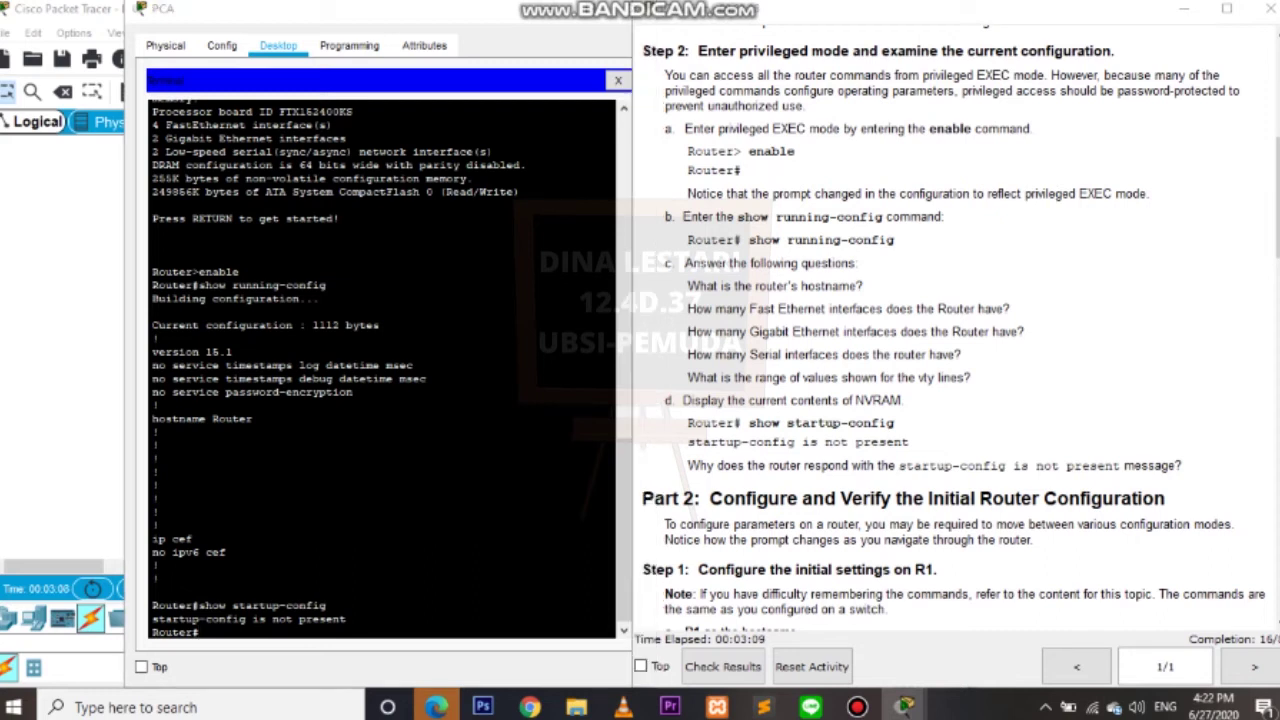
{"action": "scroll", "coordinate": [950, 330], "scroll_direction": "down", "scroll_amount": 5}
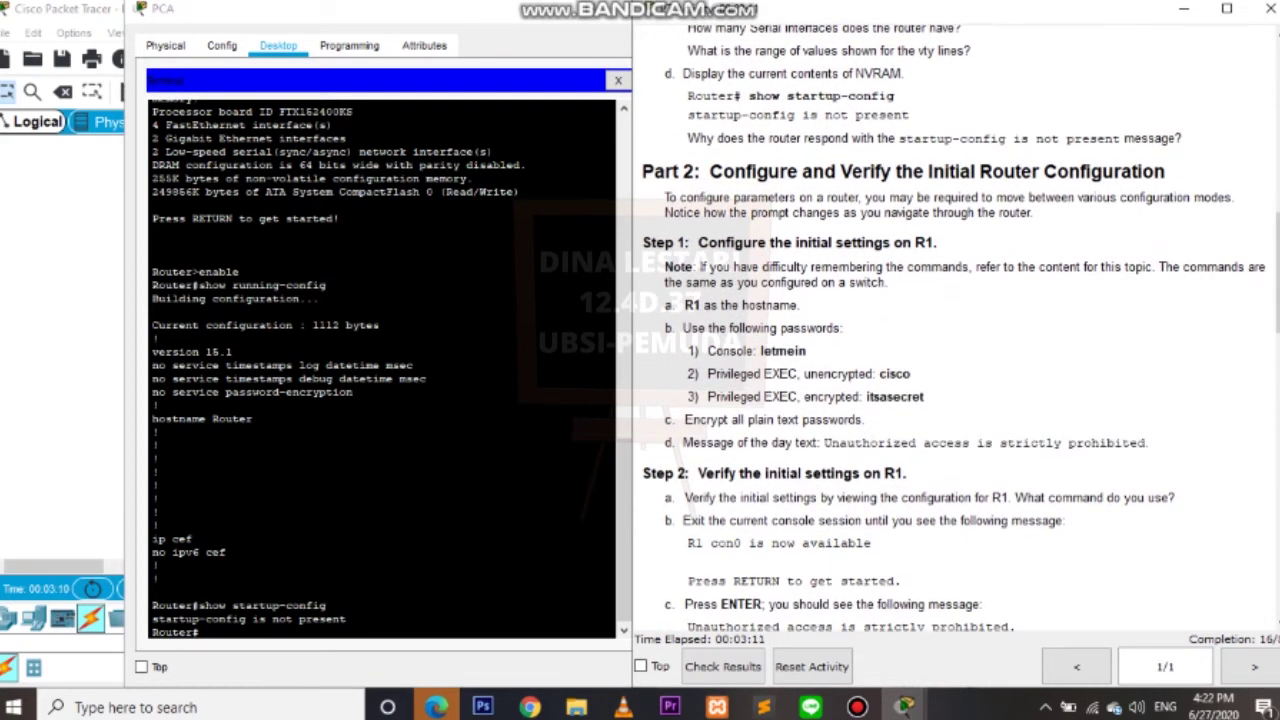
Set hostname R1 from configure terminal, then exit back to the R1# prompt.
{"action": "key", "text": "alt+Tab"}
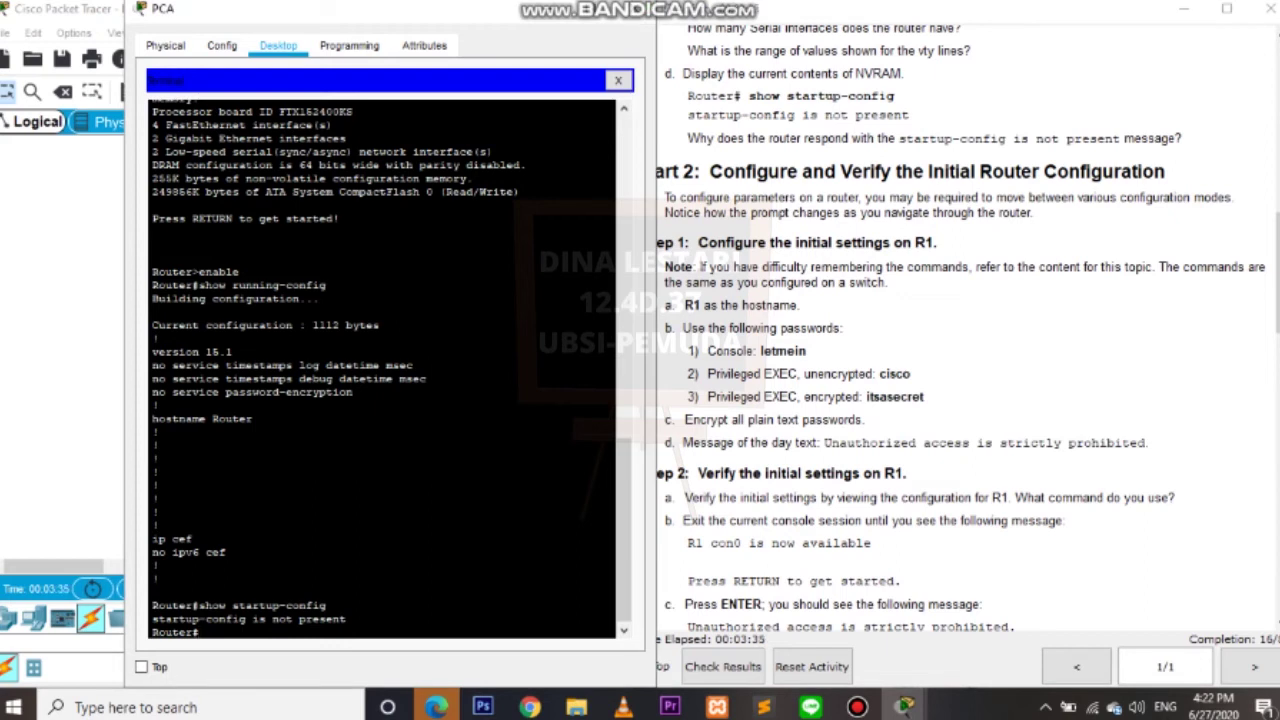
{"action": "left_click_drag", "start_coordinate": [390, 8], "coordinate": [352, 8]}
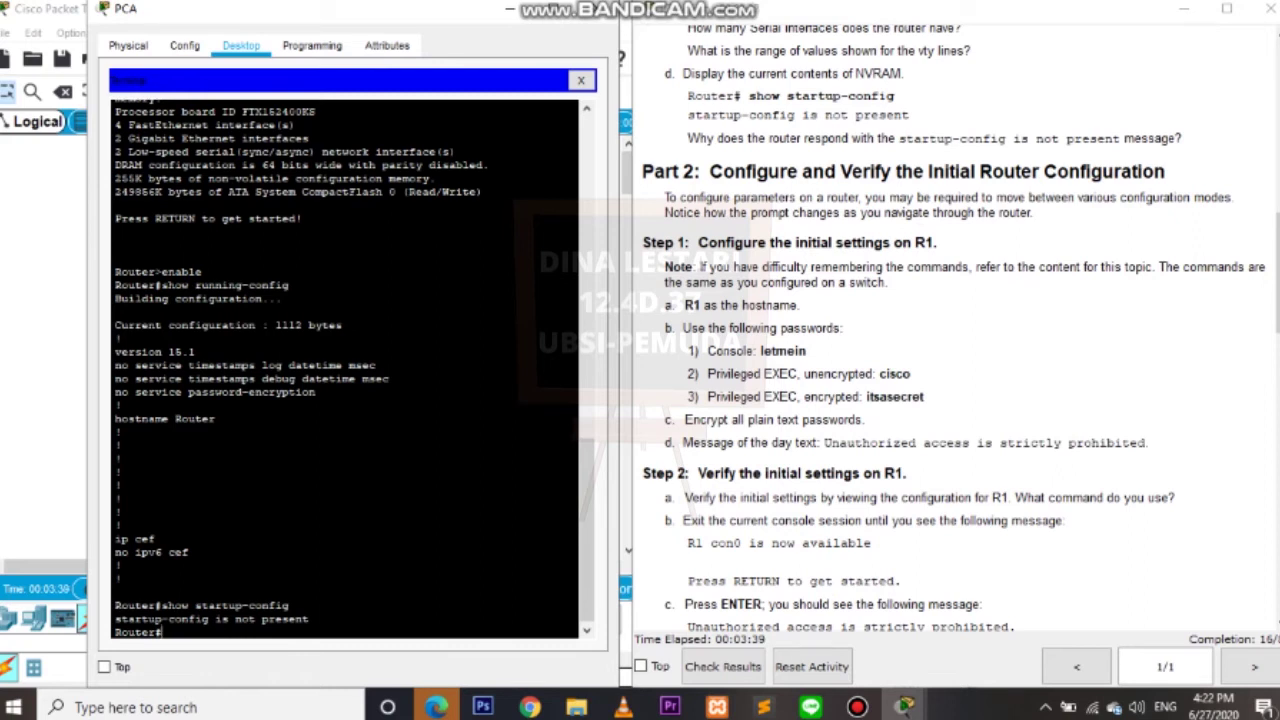
{"action": "type", "text": "configure terminal"}
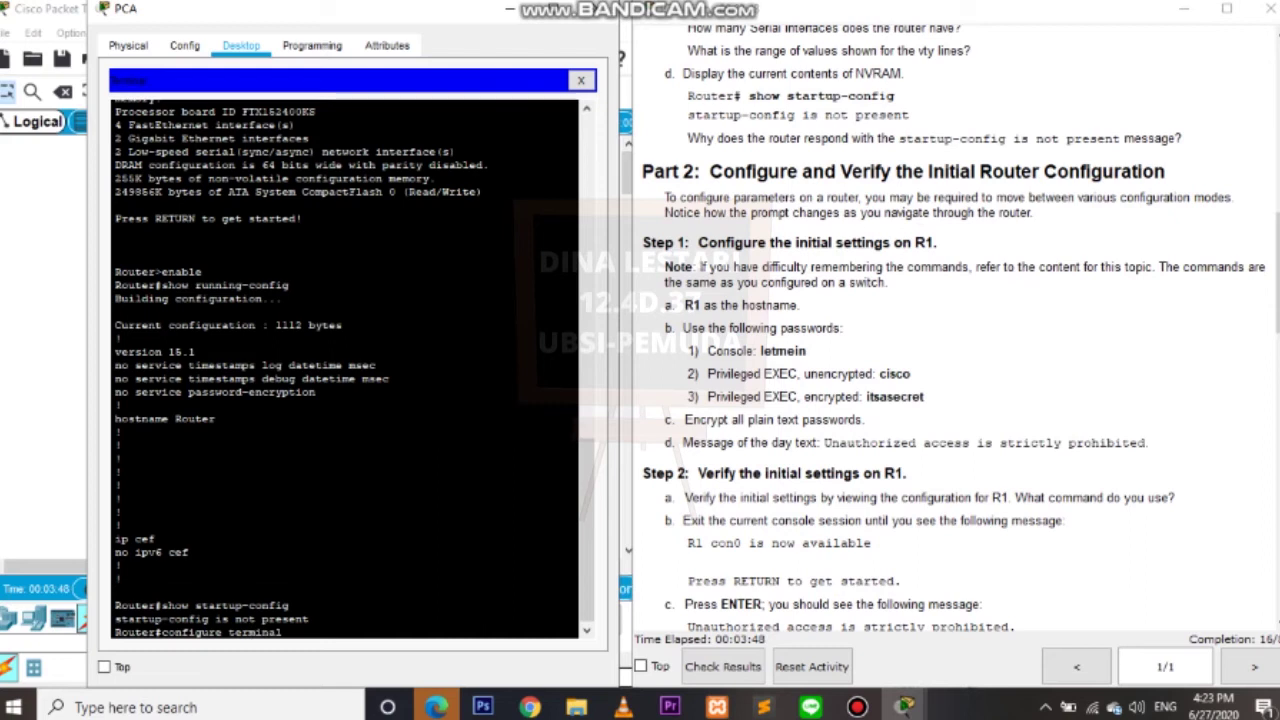
{"action": "key", "text": "Return"}
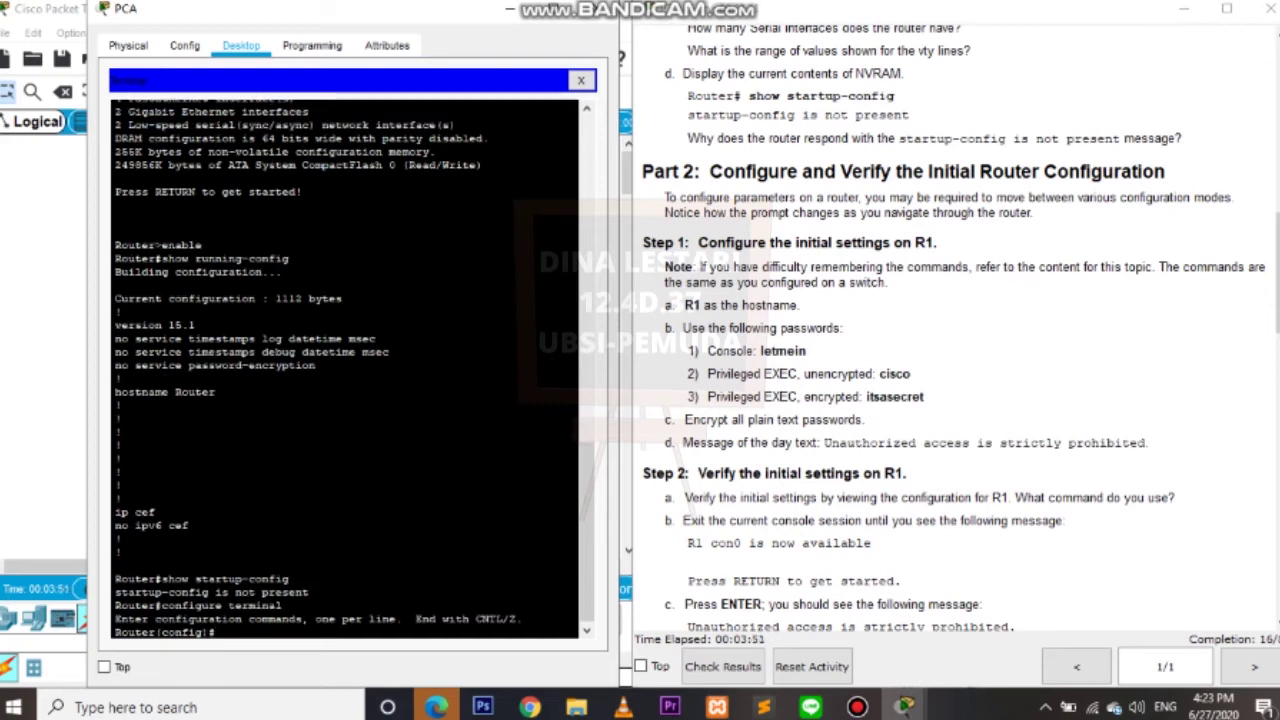
{"action": "type", "text": "hostname"}
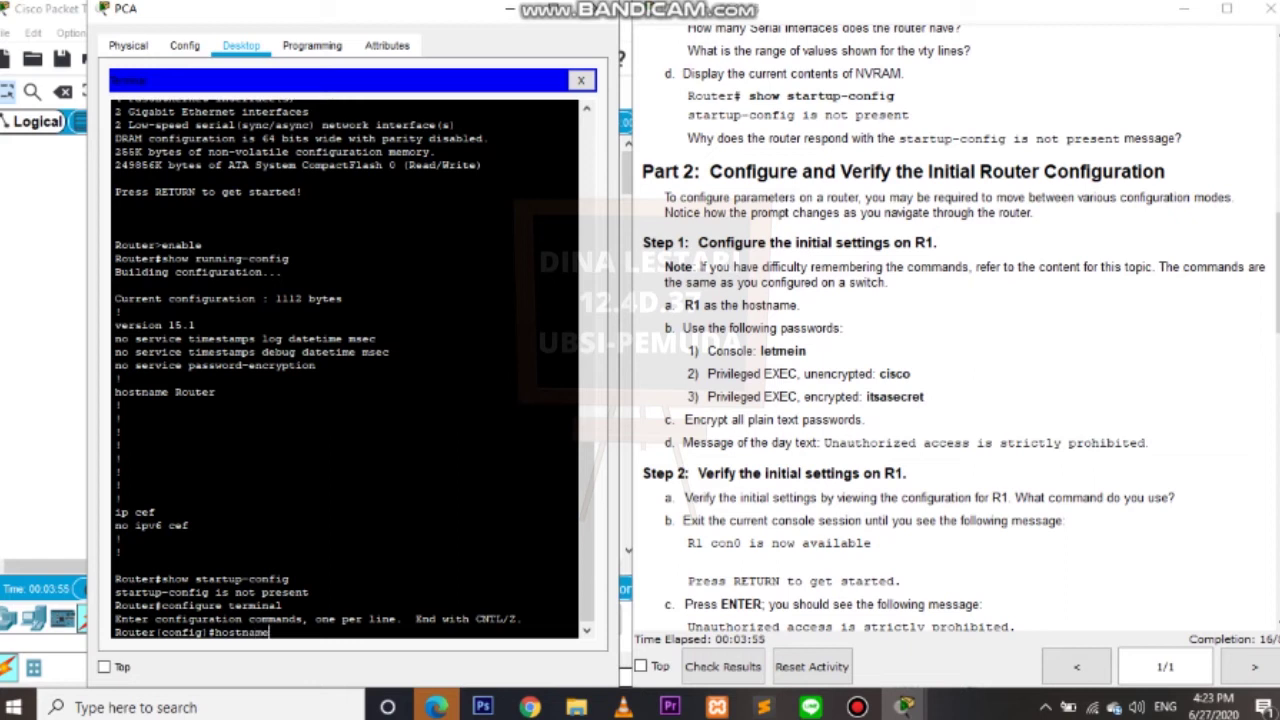
{"action": "type", "text": " R1"}
{"action": "key", "text": "Return"}
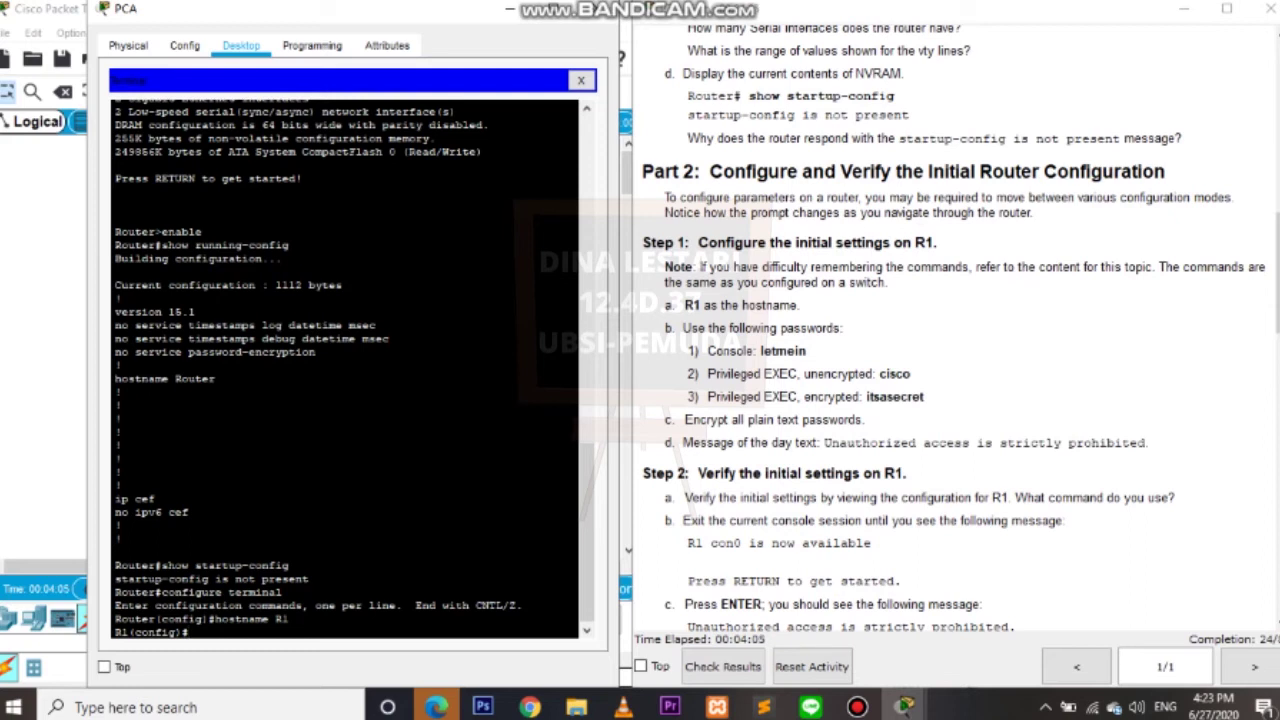
{"action": "type", "text": "exit"}
{"action": "key", "text": "Return"}
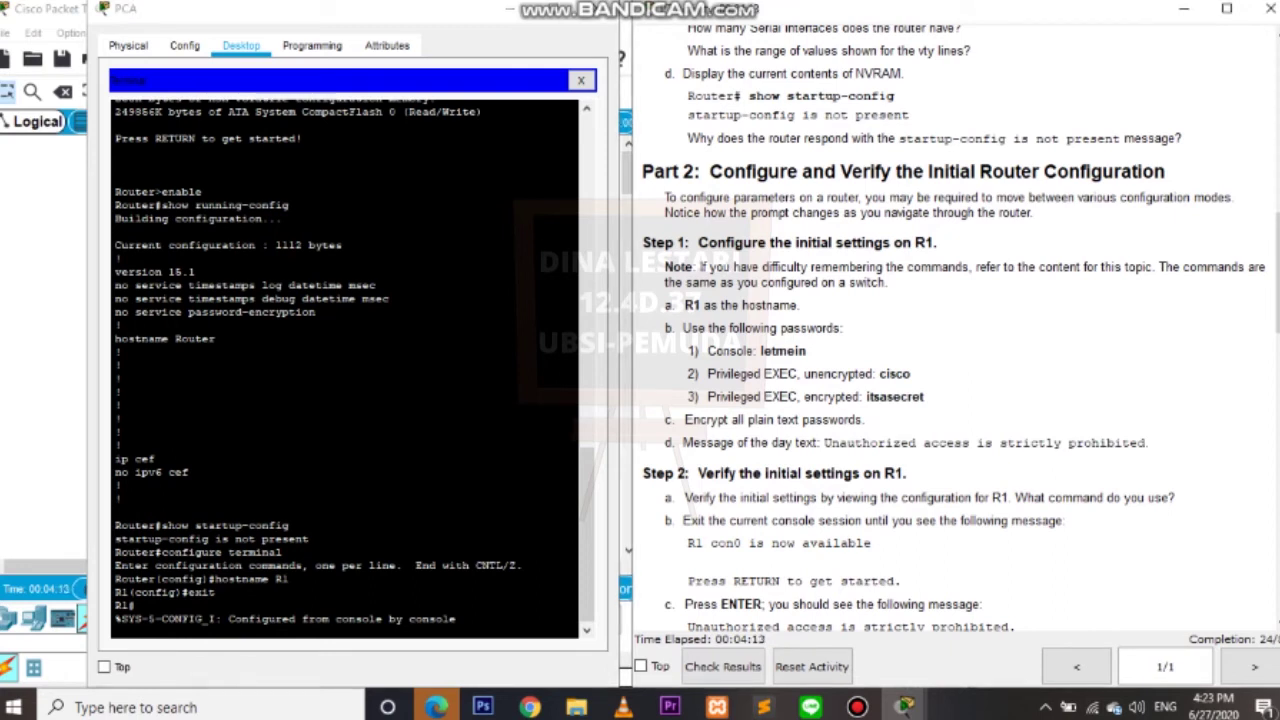
Enter global configuration and open console line 0 configuration.
{"action": "scroll", "coordinate": [960, 330], "scroll_direction": "down", "scroll_amount": 2}
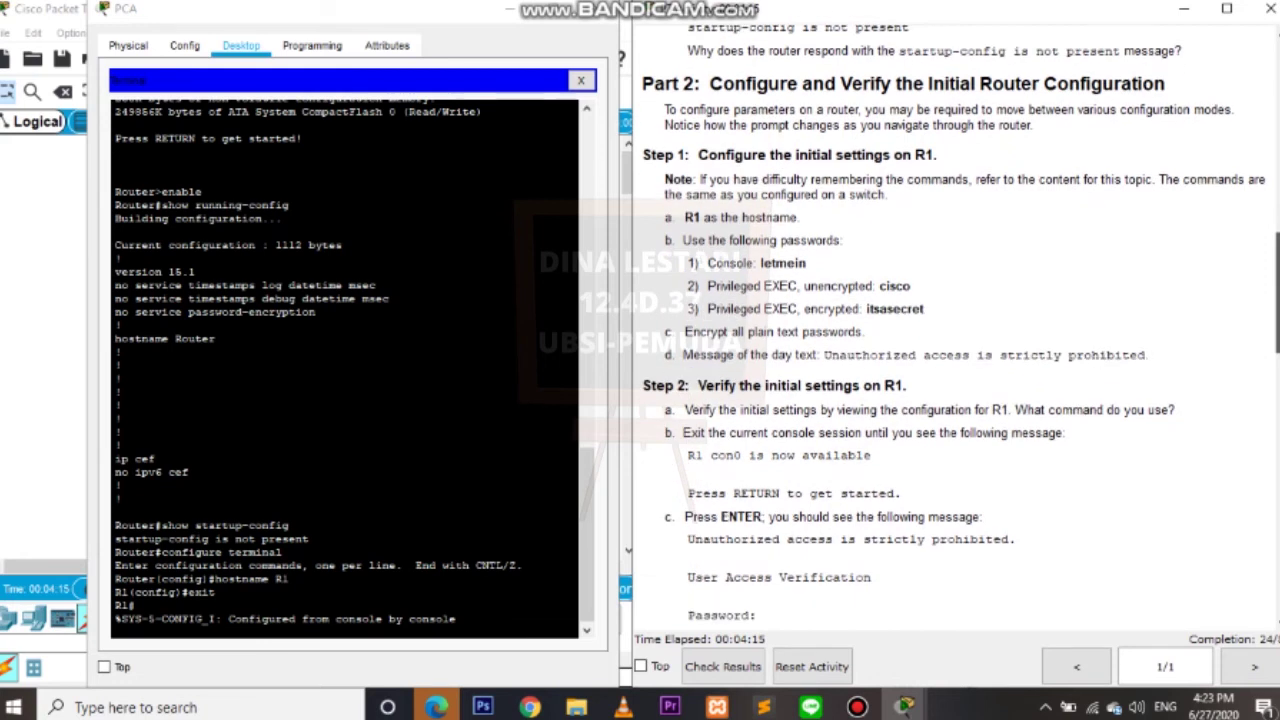
{"action": "scroll", "coordinate": [960, 330], "scroll_direction": "down", "scroll_amount": 1}
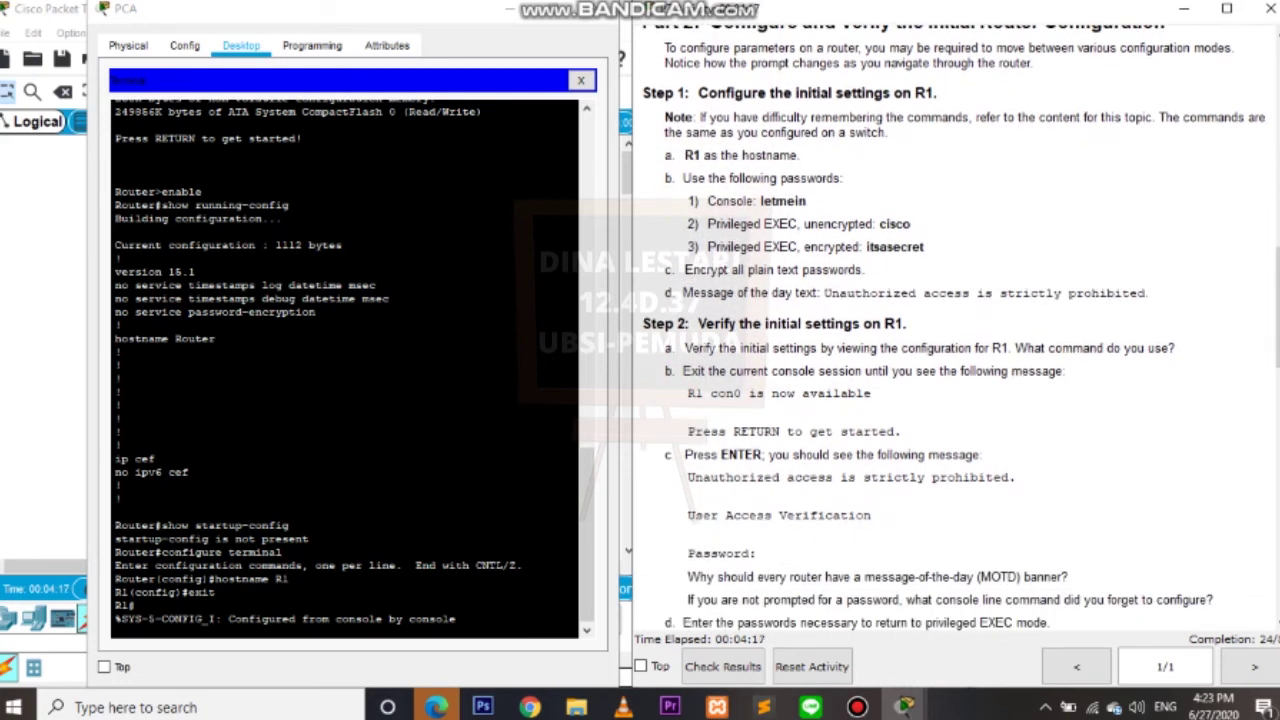
{"action": "key", "text": "Return"}
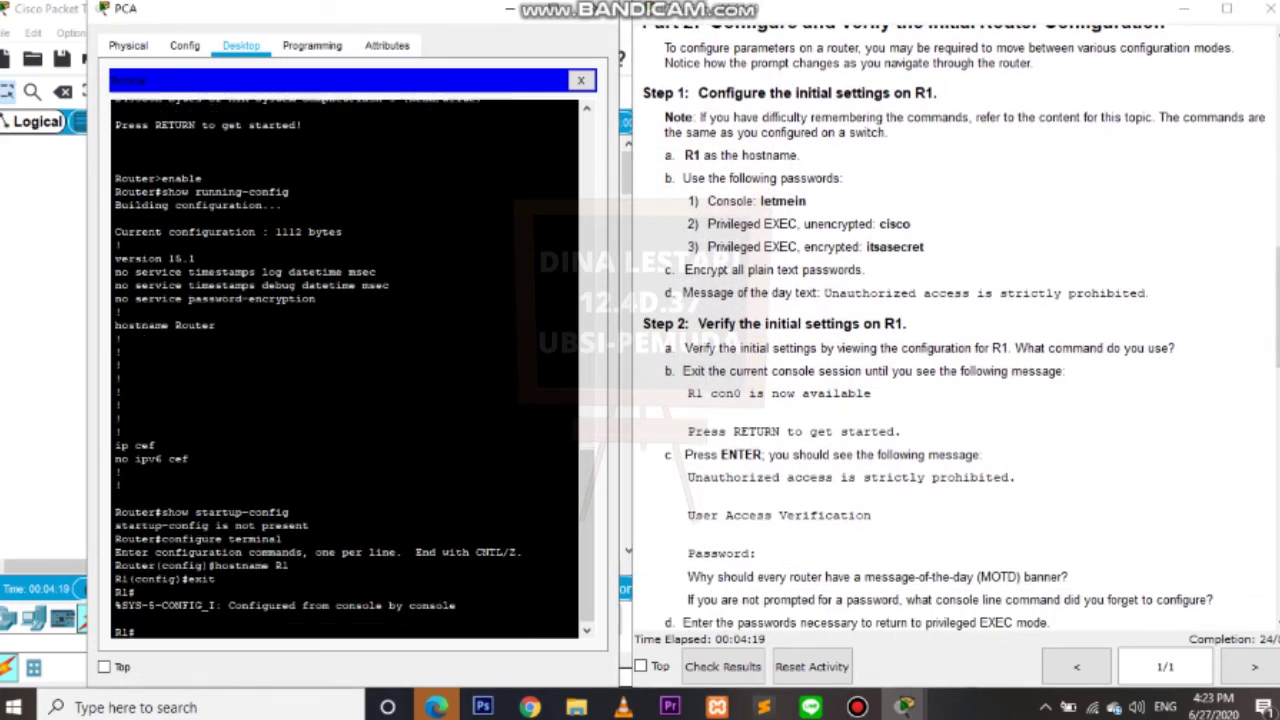
{"action": "type", "text": "configure termina"}
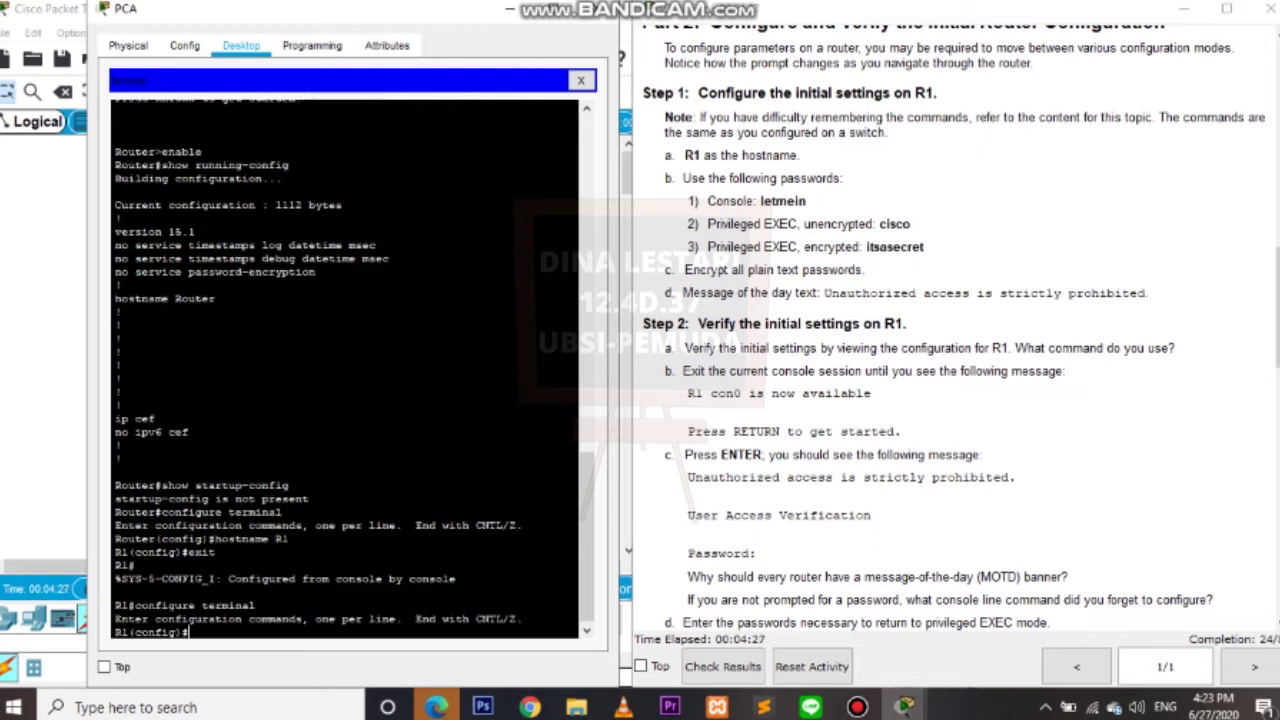
{"action": "type", "text": "line c"}
{"action": "key", "text": "Return"}
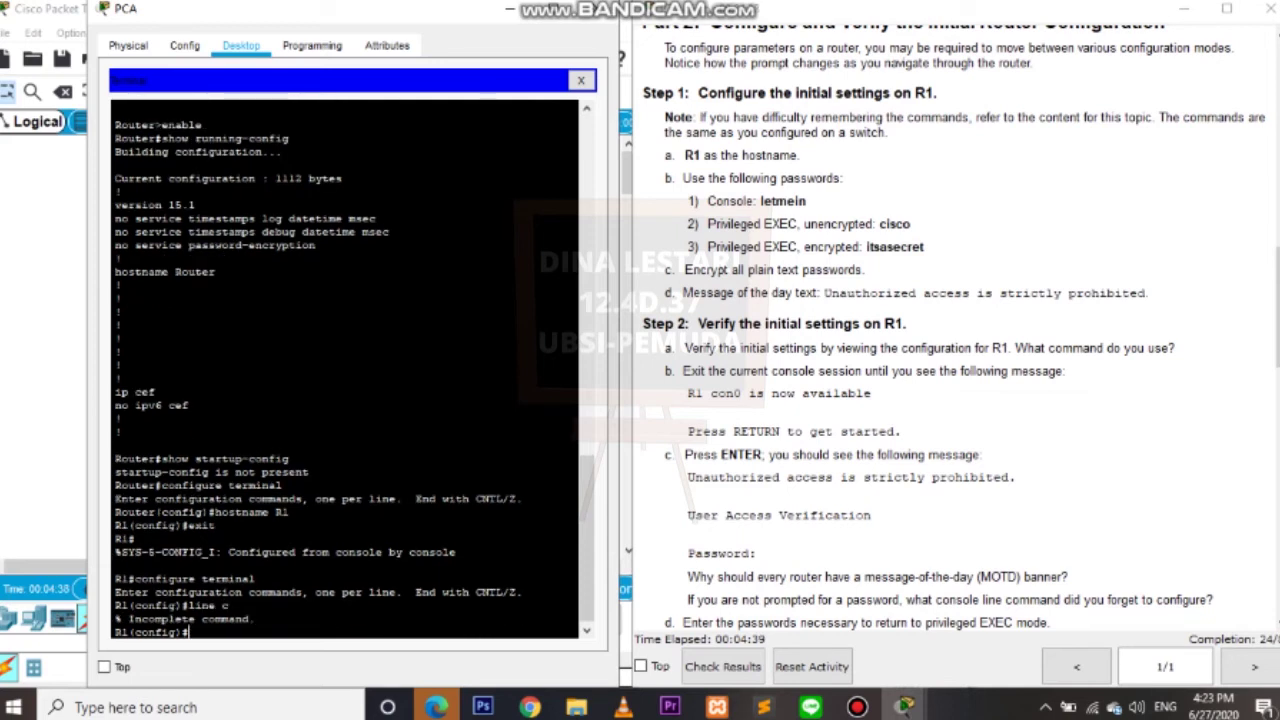
{"action": "type", "text": "line c "}
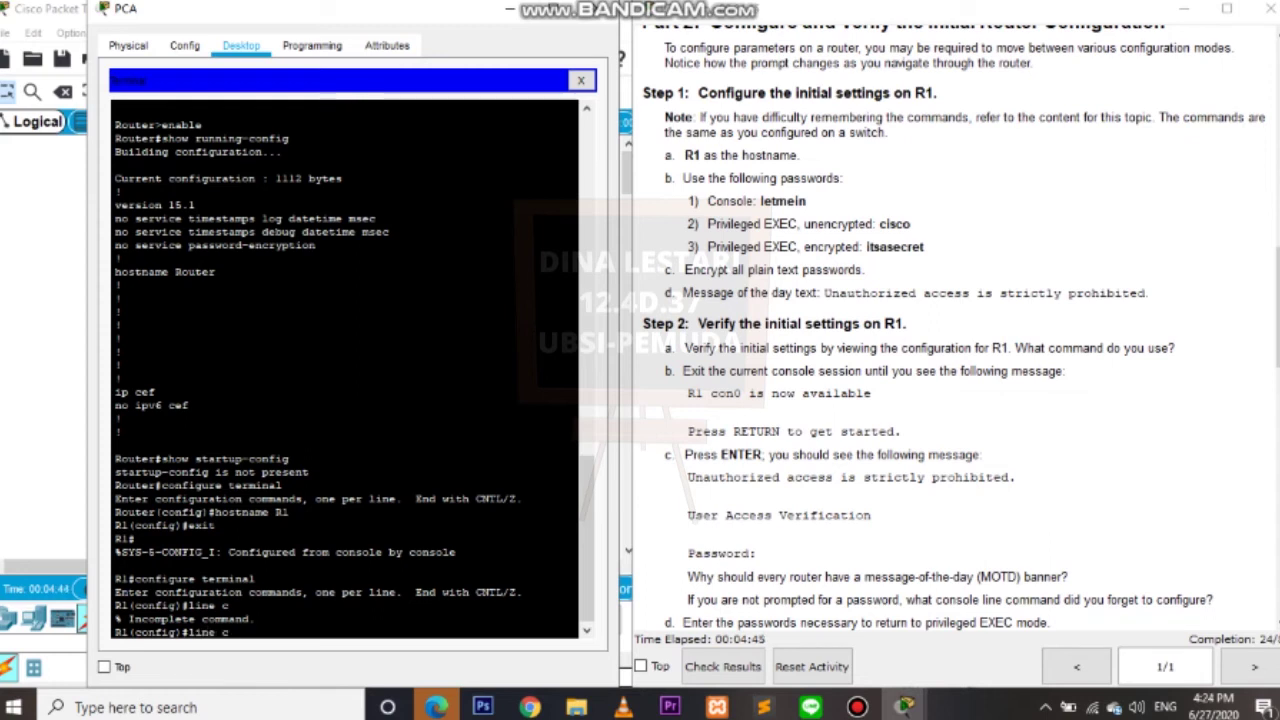
{"action": "type", "text": "onsole 0"}
{"action": "key", "text": "Return"}
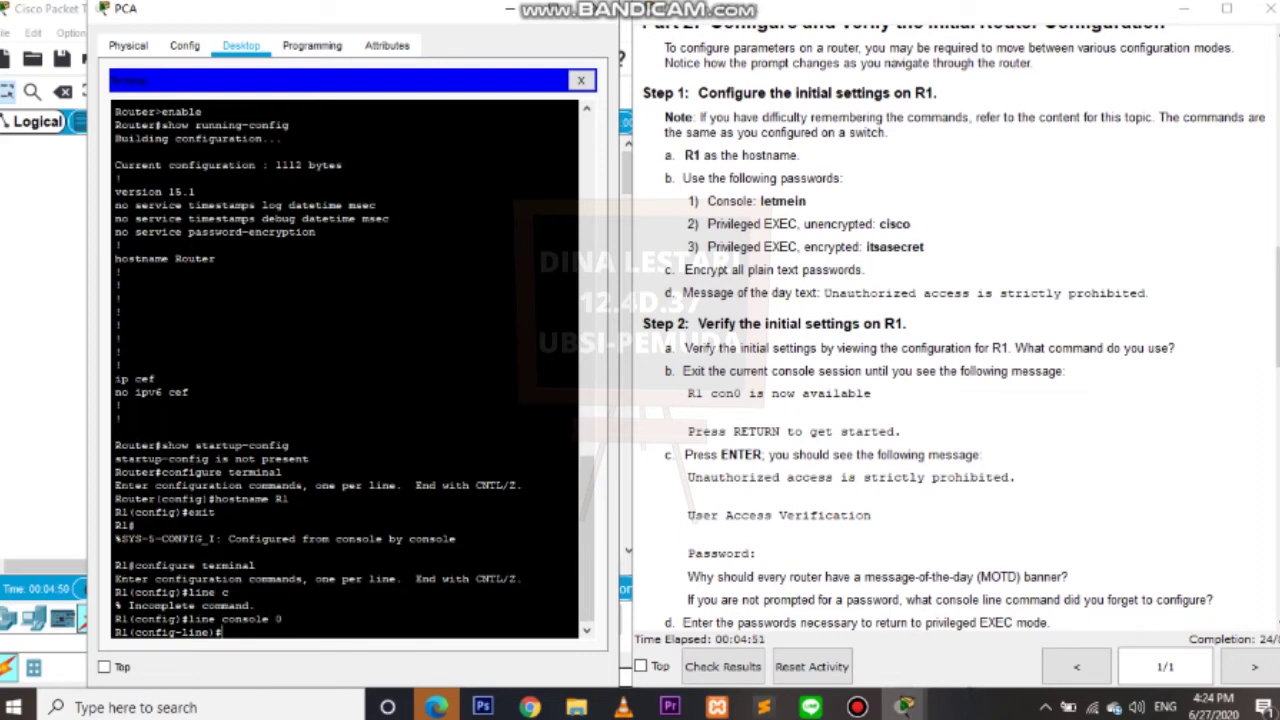
Set the console line password, enable login, and exit twice to R1#.
{"action": "type", "text": "pass"}
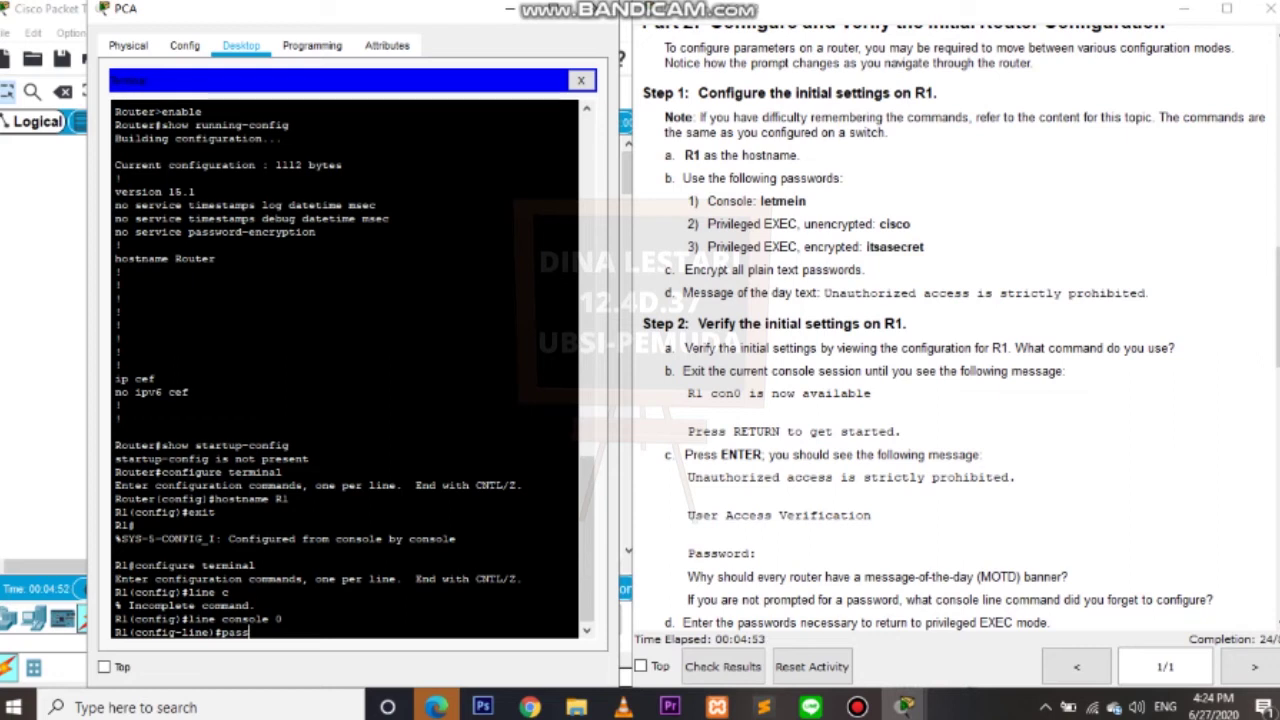
{"action": "type", "text": "word 1"}
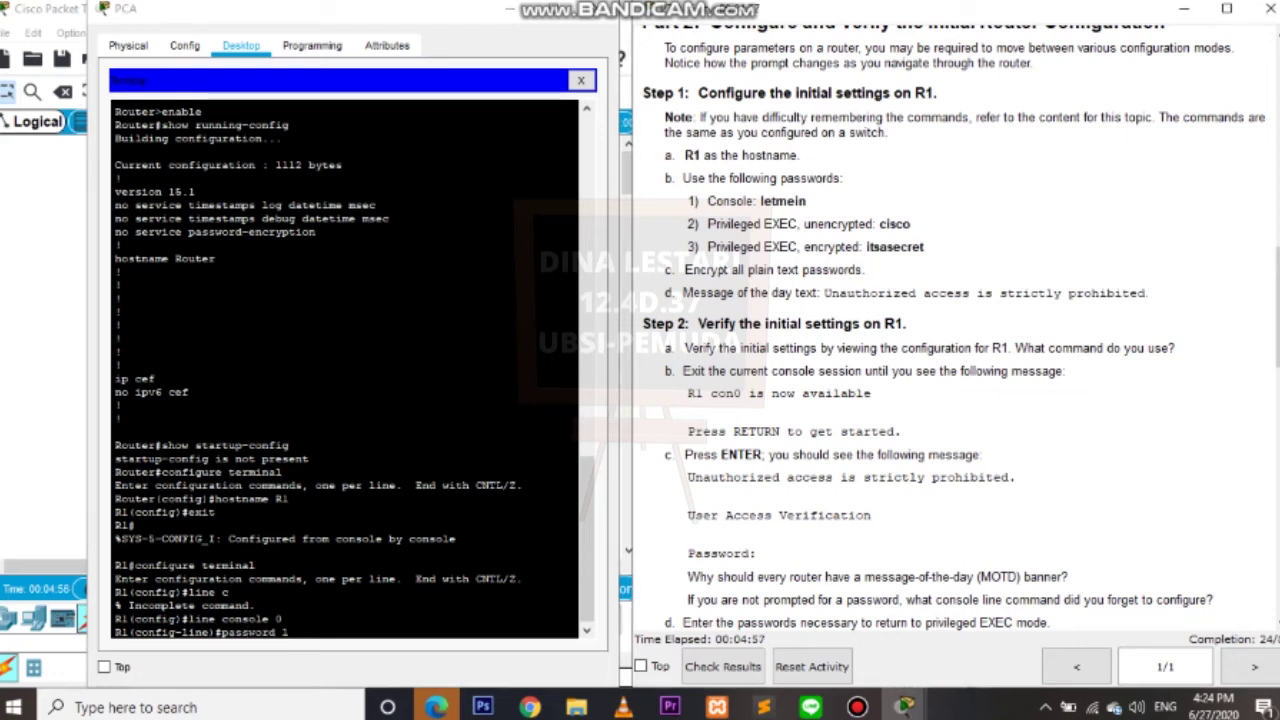
{"action": "type", "text": "etmin"}
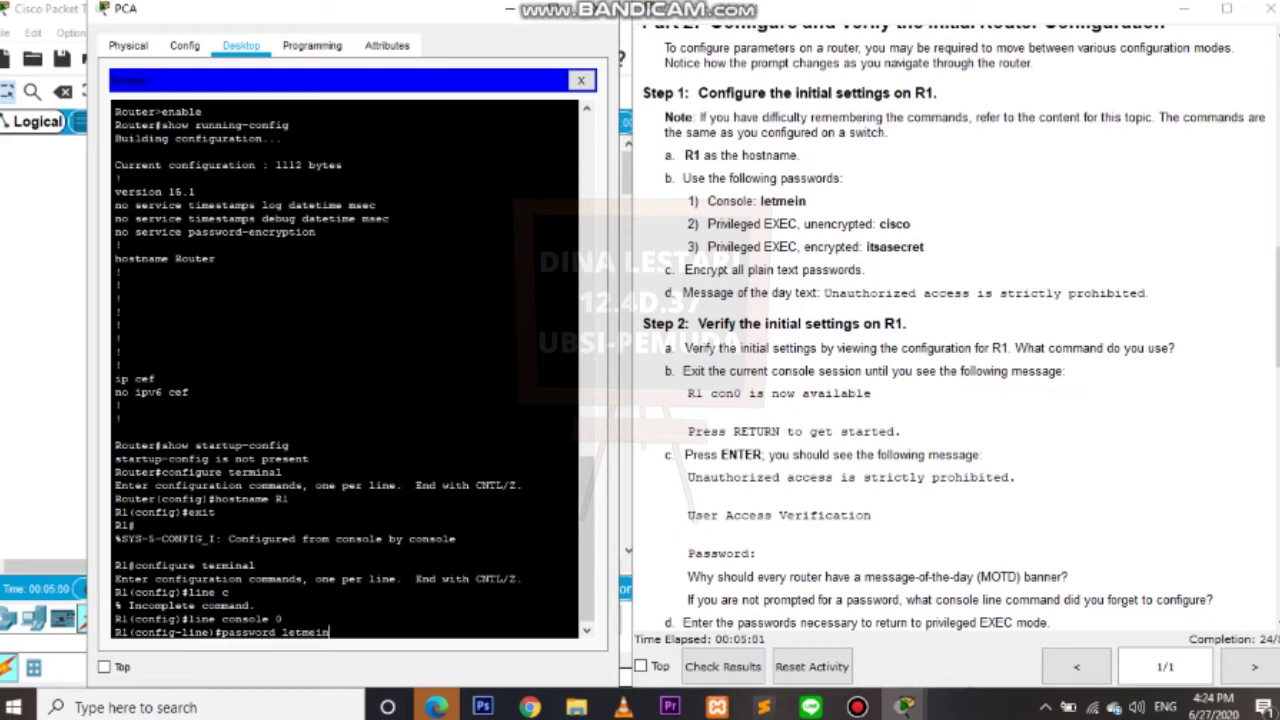
{"action": "key", "text": "Return"}
{"action": "type", "text": "login"}
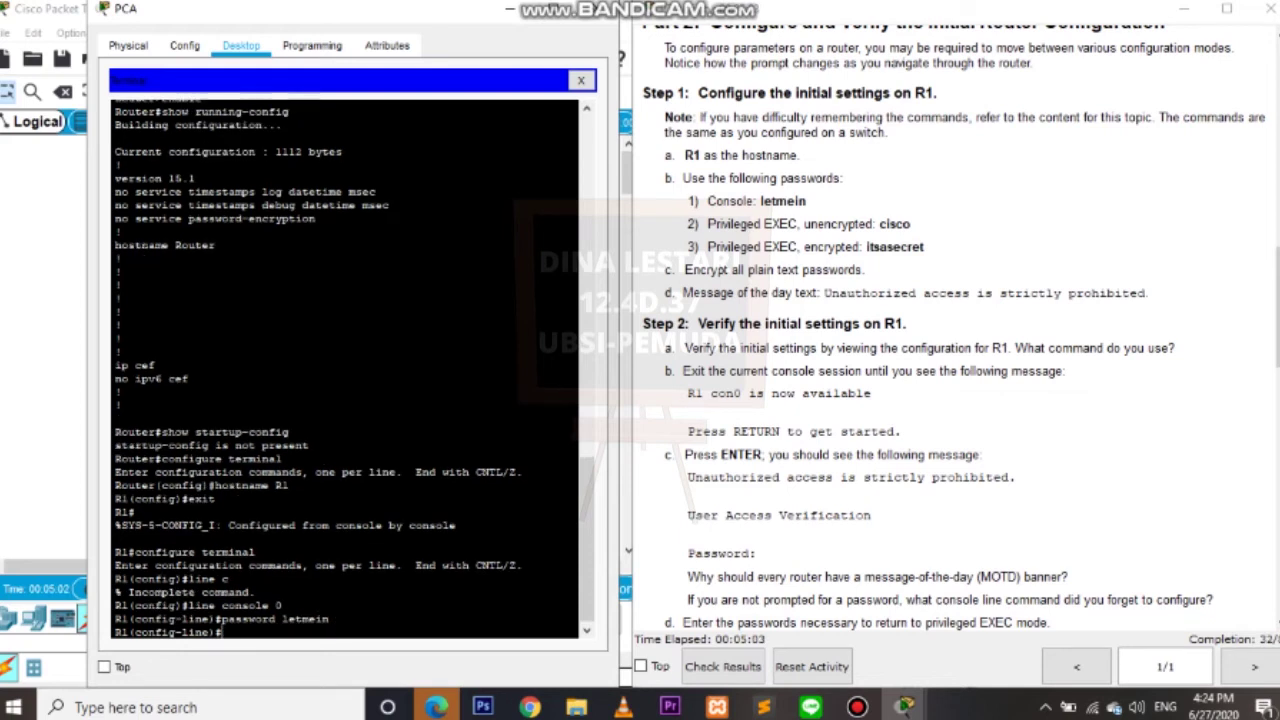
{"action": "key", "text": "Return"}
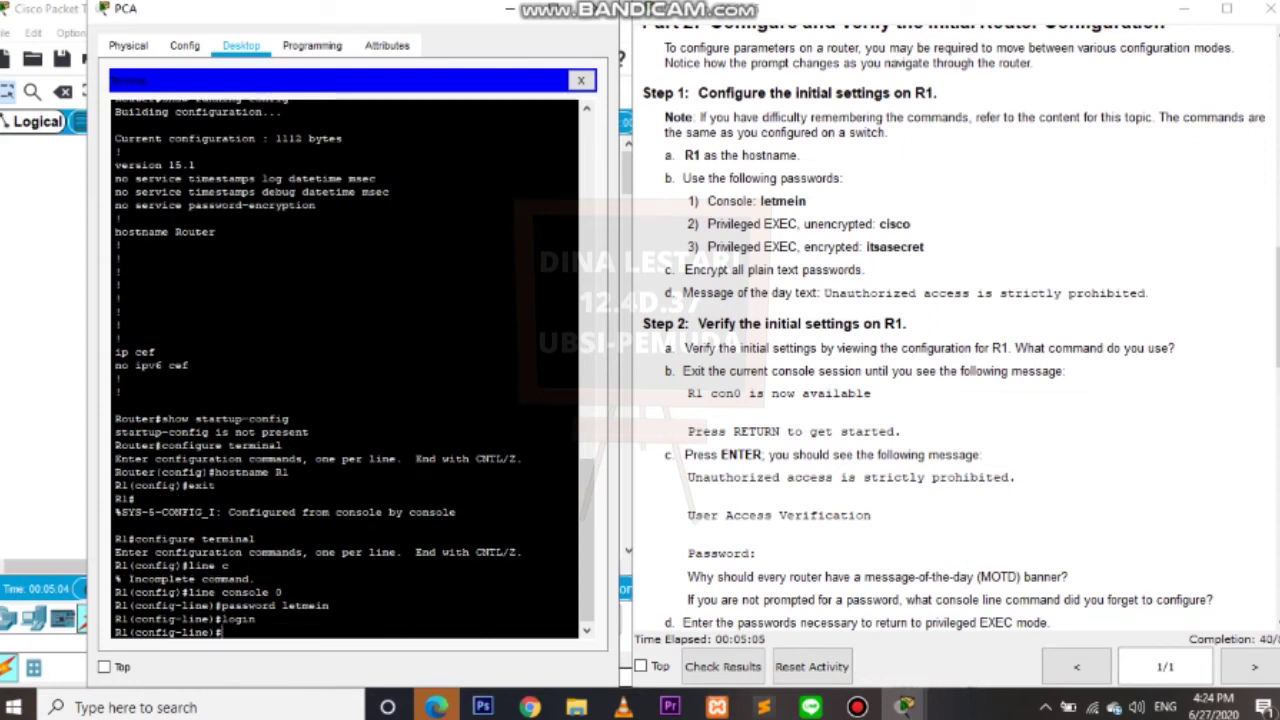
{"action": "type", "text": "exit"}
{"action": "key", "text": "Return"}
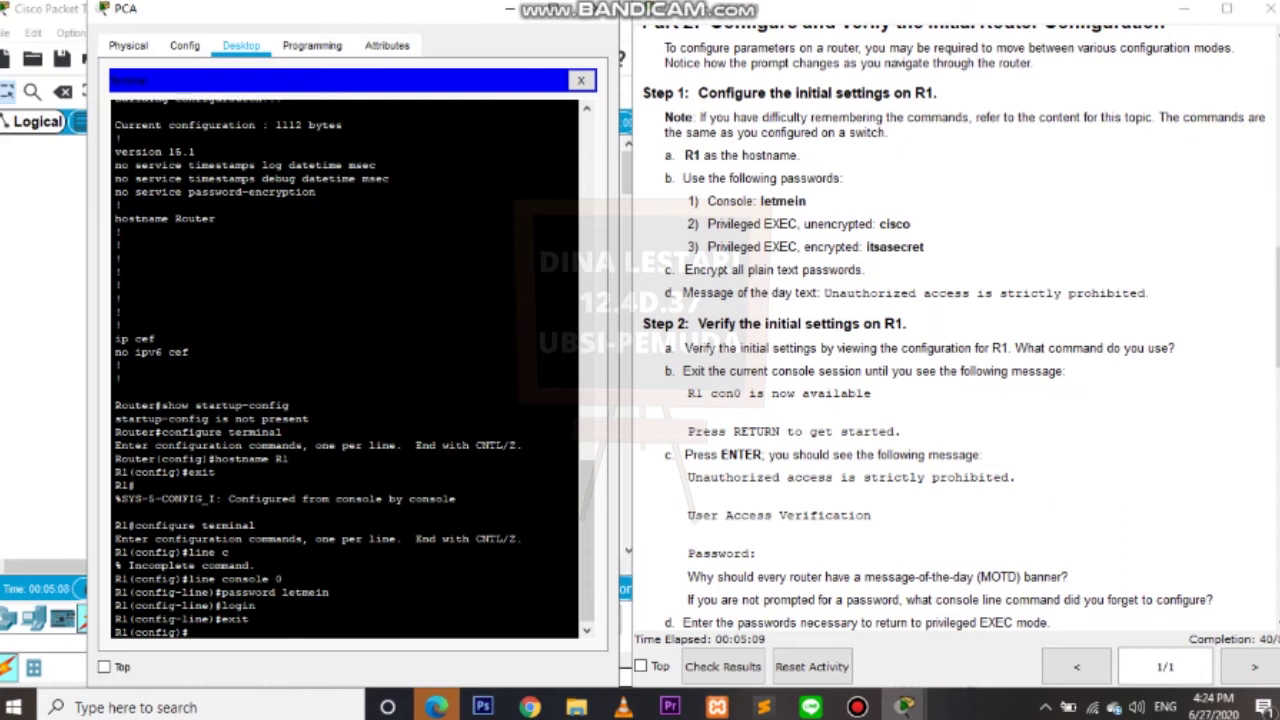
{"action": "type", "text": "exit"}
{"action": "key", "text": "Return"}
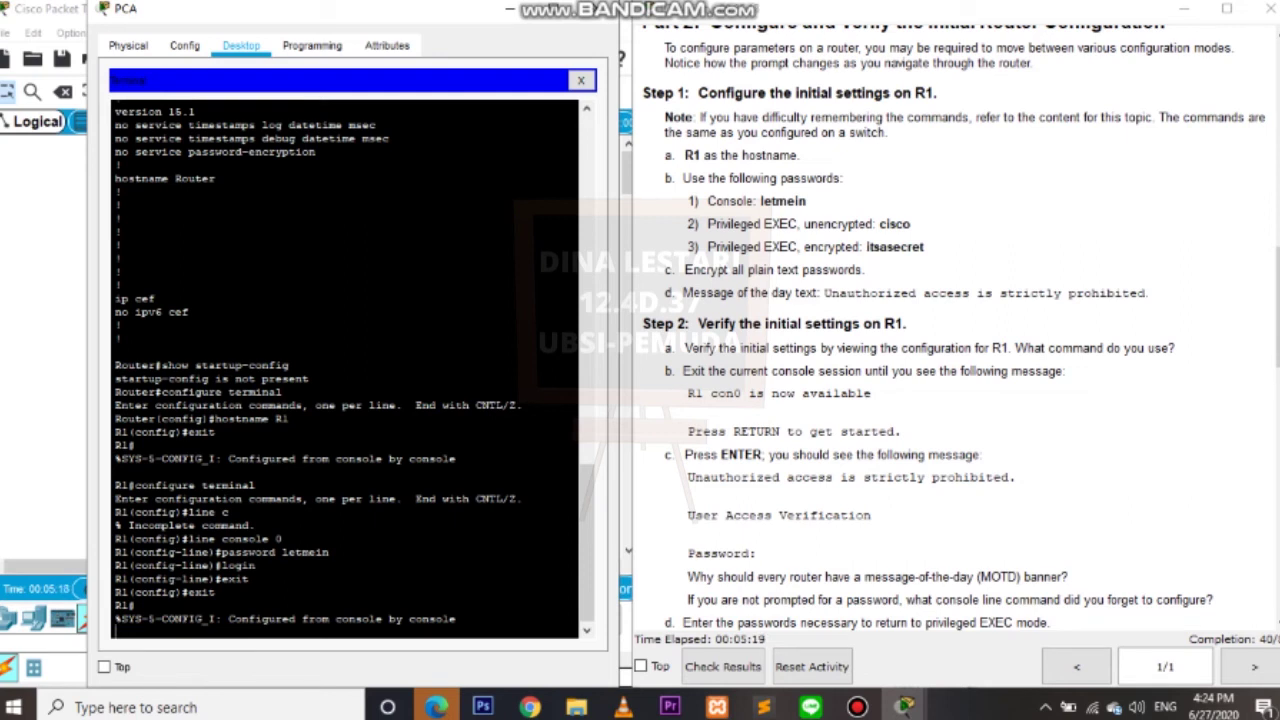
{"action": "scroll", "coordinate": [960, 333], "scroll_direction": "down", "scroll_amount": 6}
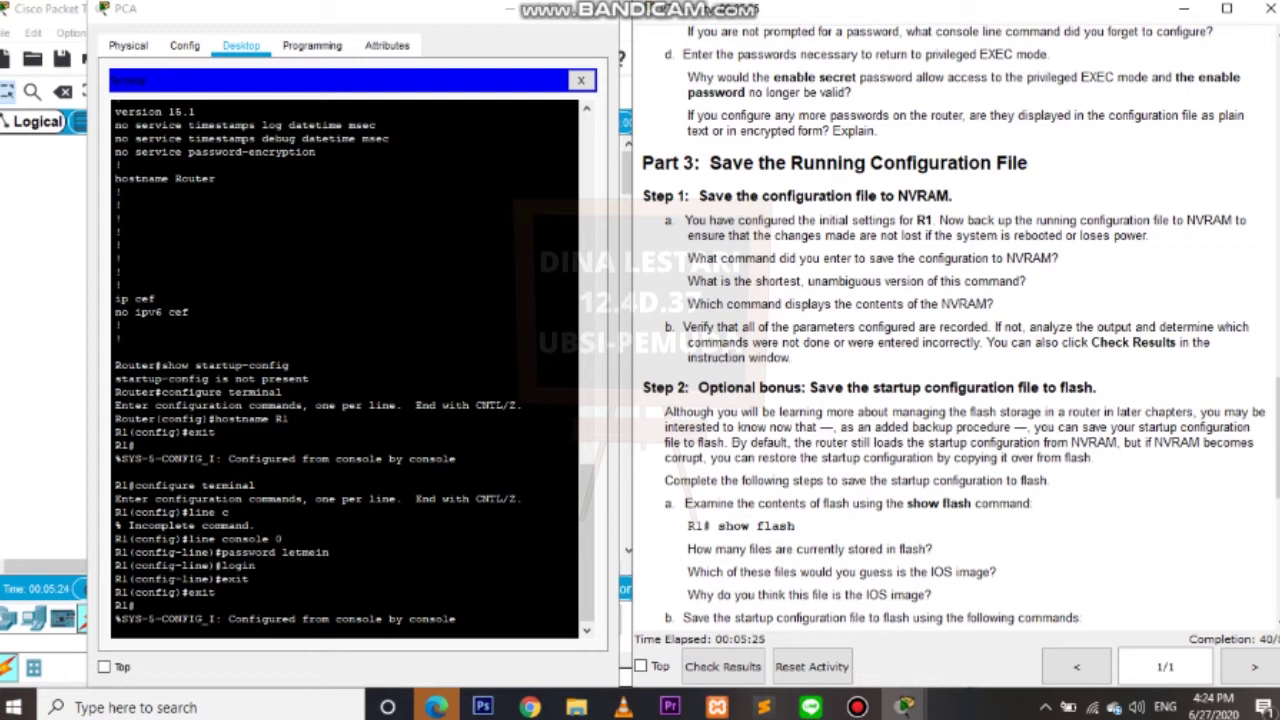
Set the lab's unencrypted enable password, correcting a typo, then exit to R1#.
{"action": "left_click_drag", "start_coordinate": [643, 196], "coordinate": [953, 197]}
{"action": "key", "text": "Return"}
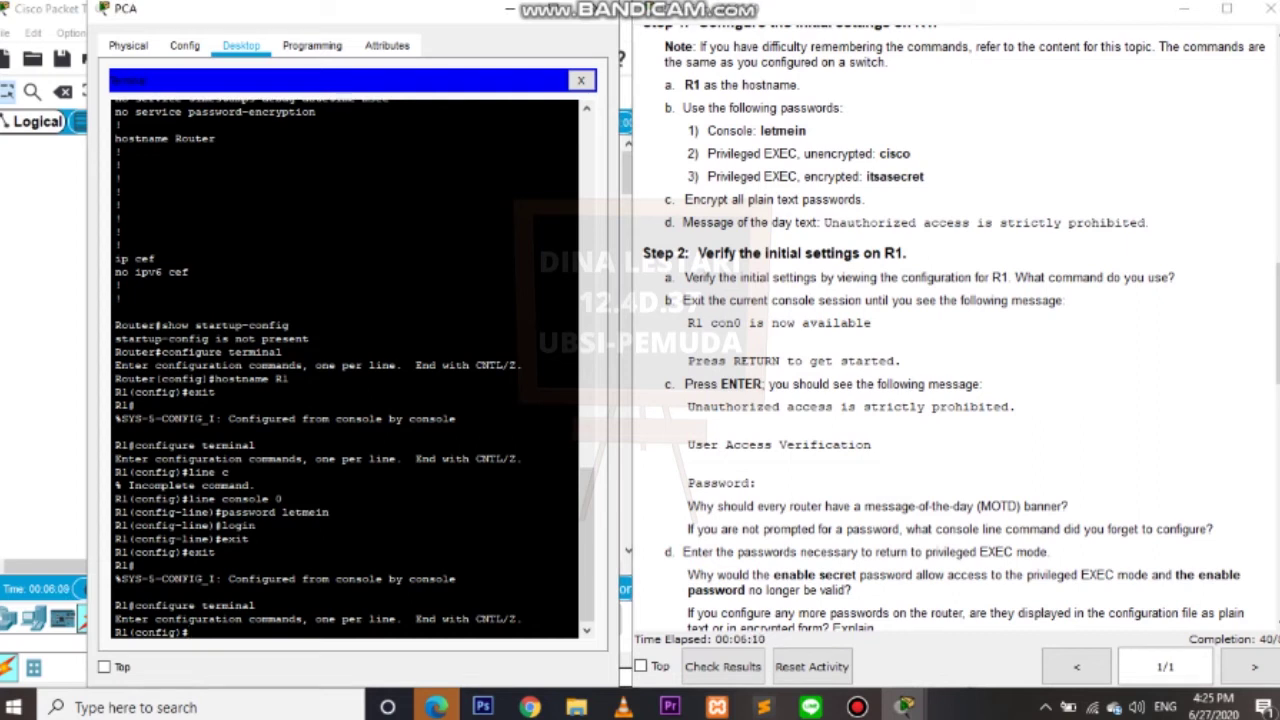
{"action": "type", "text": "enable password co"}
{"action": "key", "text": "BackSpace"}
{"action": "type", "text": "i"}
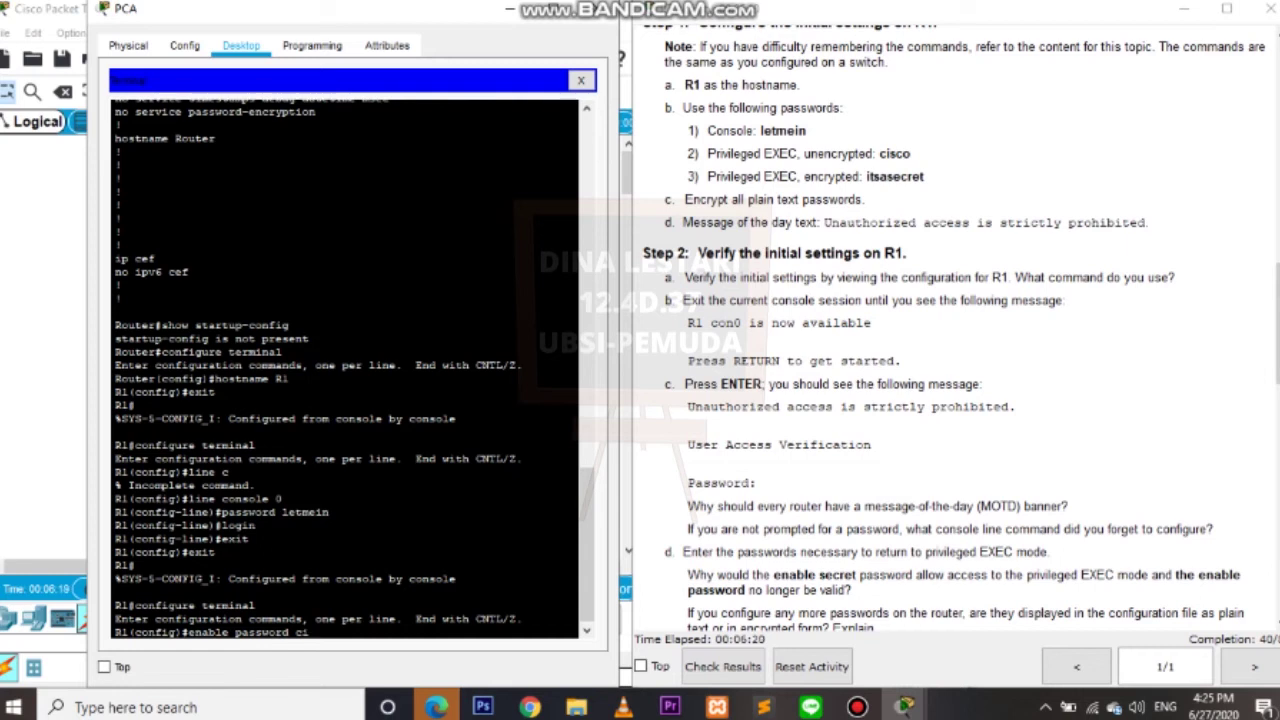
{"action": "type", "text": "sco"}
{"action": "key", "text": "Return"}
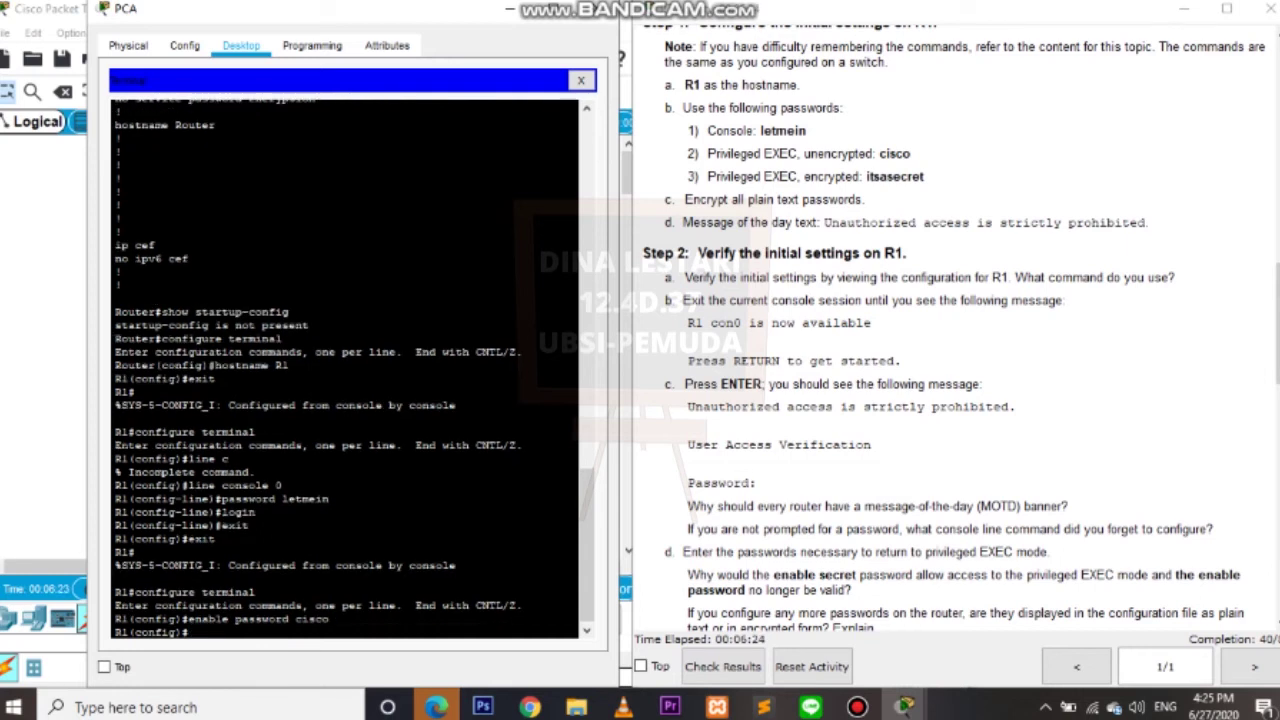
{"action": "type", "text": "exit"}
{"action": "key", "text": "Return"}
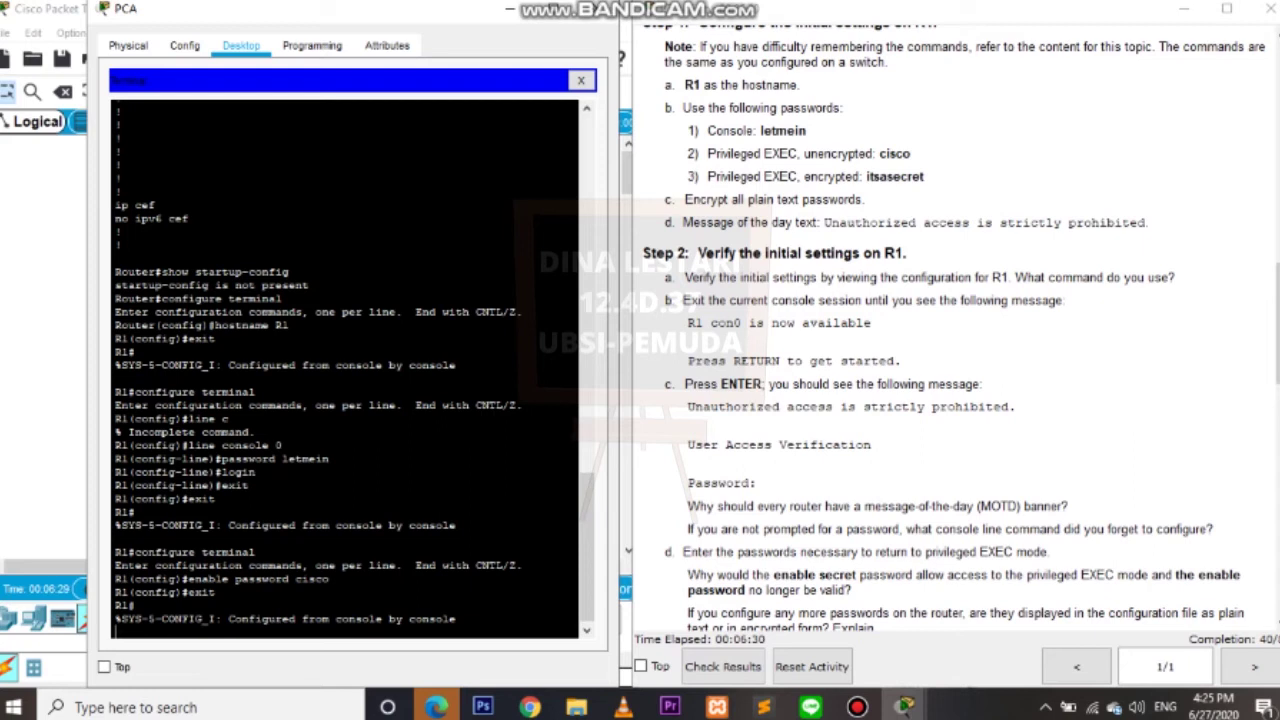
{"action": "key", "text": "Return"}
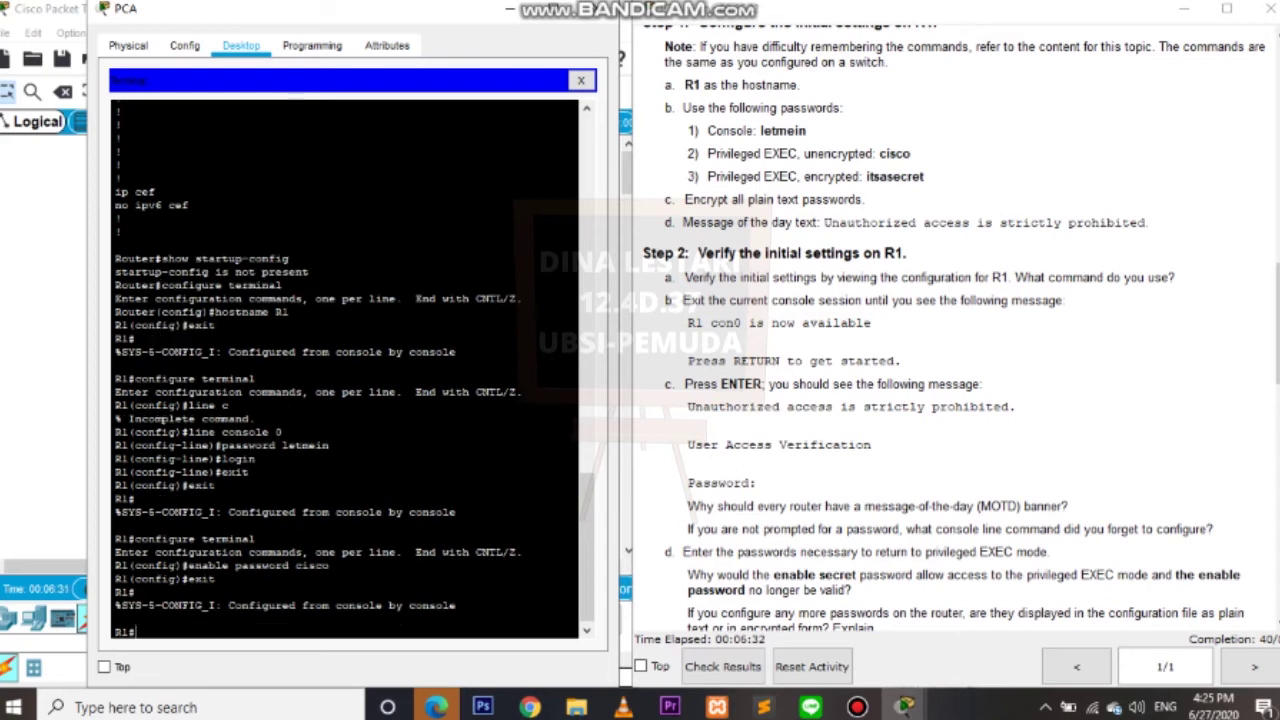
Replace the enable password with the lab's encrypted-password value via configure terminal, then exit.
{"action": "type", "text": "configure termina"}
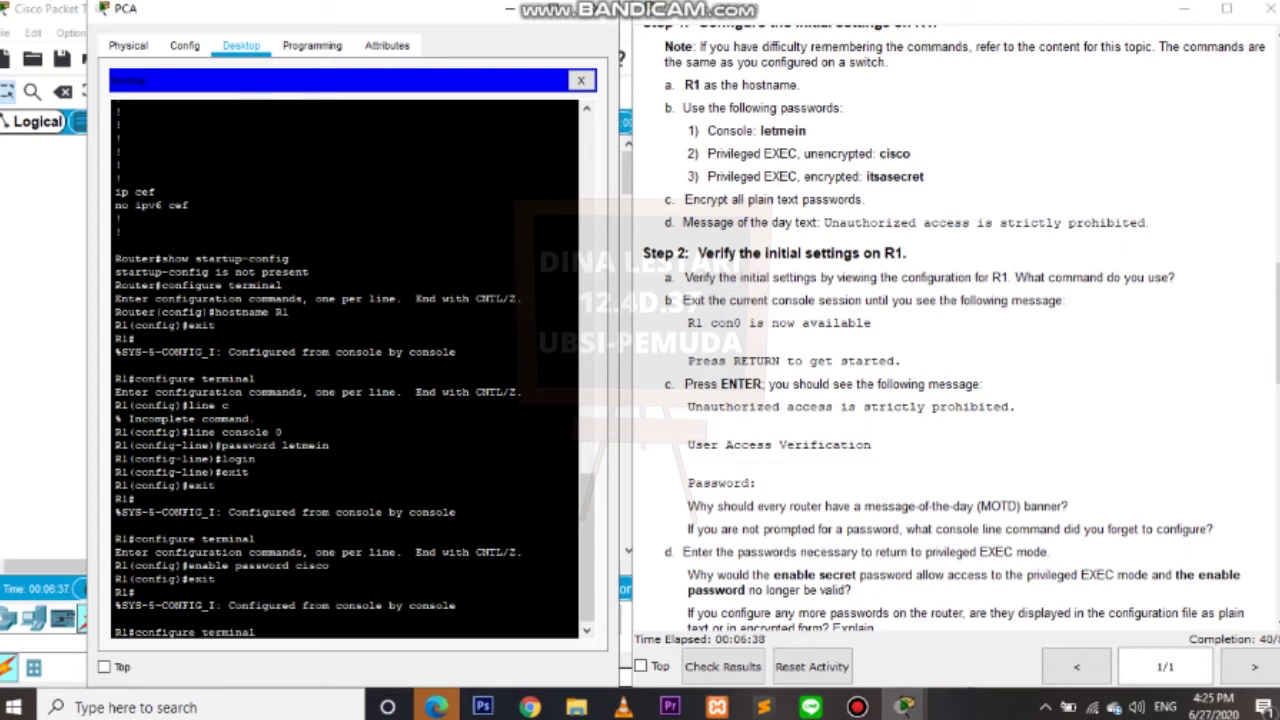
{"action": "type", "text": "l"}
{"action": "key", "text": "Return"}
{"action": "type", "text": "en"}
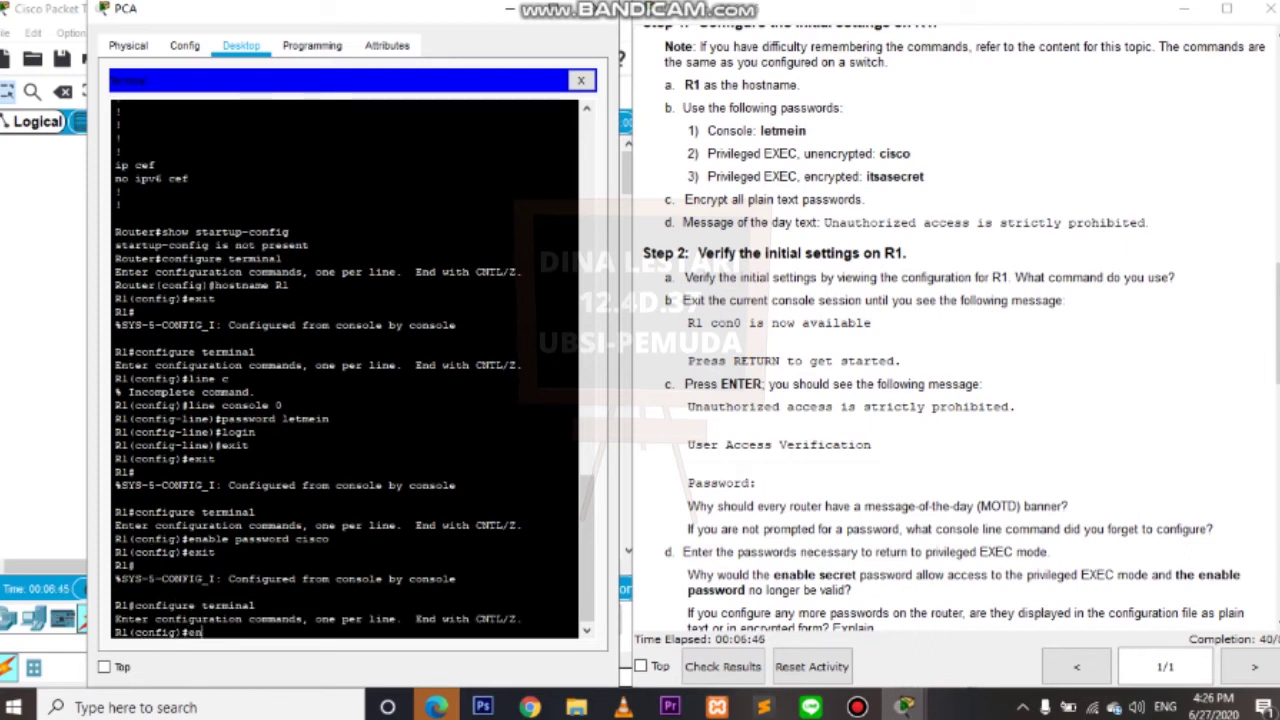
{"action": "type", "text": "able"}
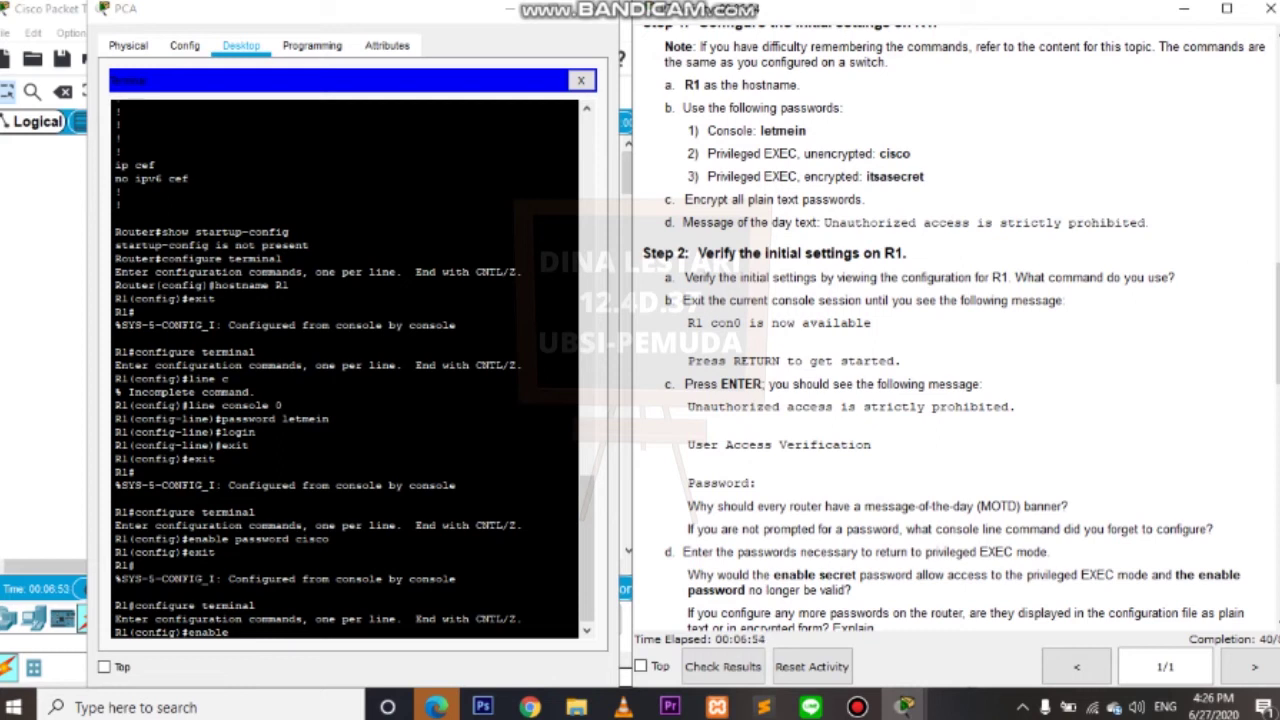
{"action": "type", "text": "pass"}
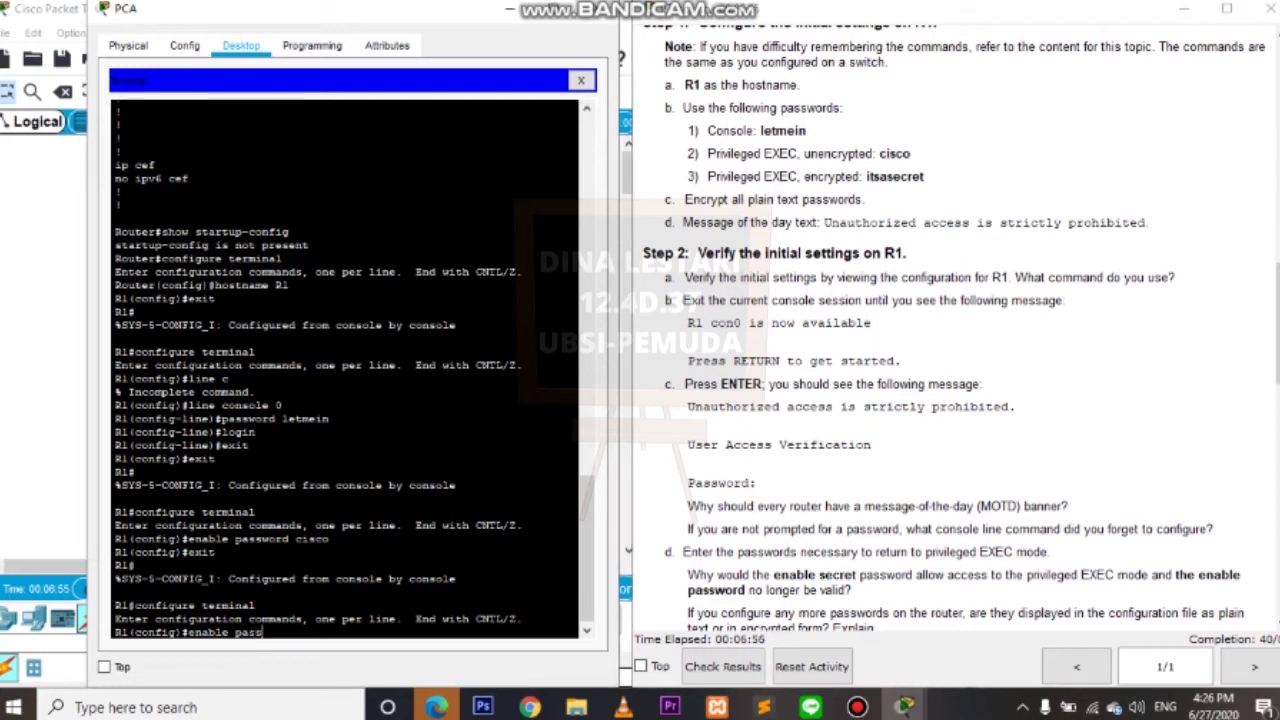
{"action": "type", "text": "word itsa"}
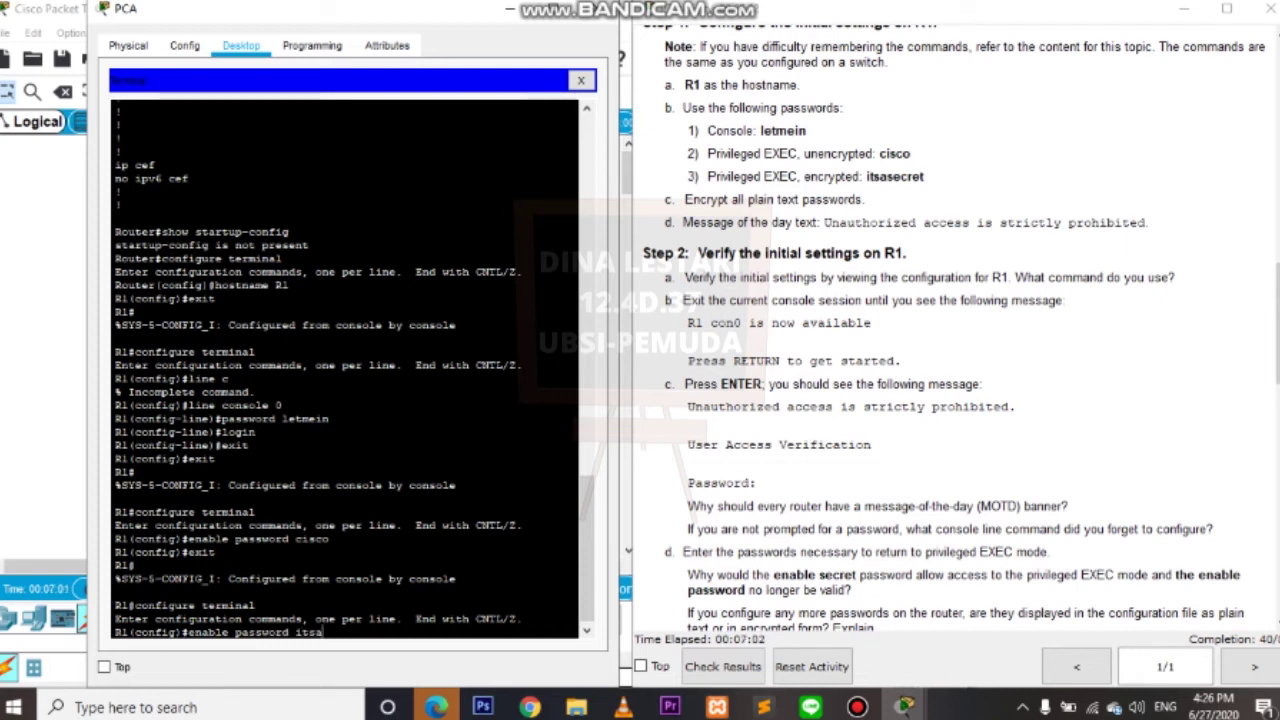
{"action": "type", "text": "secret"}
{"action": "key", "text": "Return"}
{"action": "type", "text": "exit"}
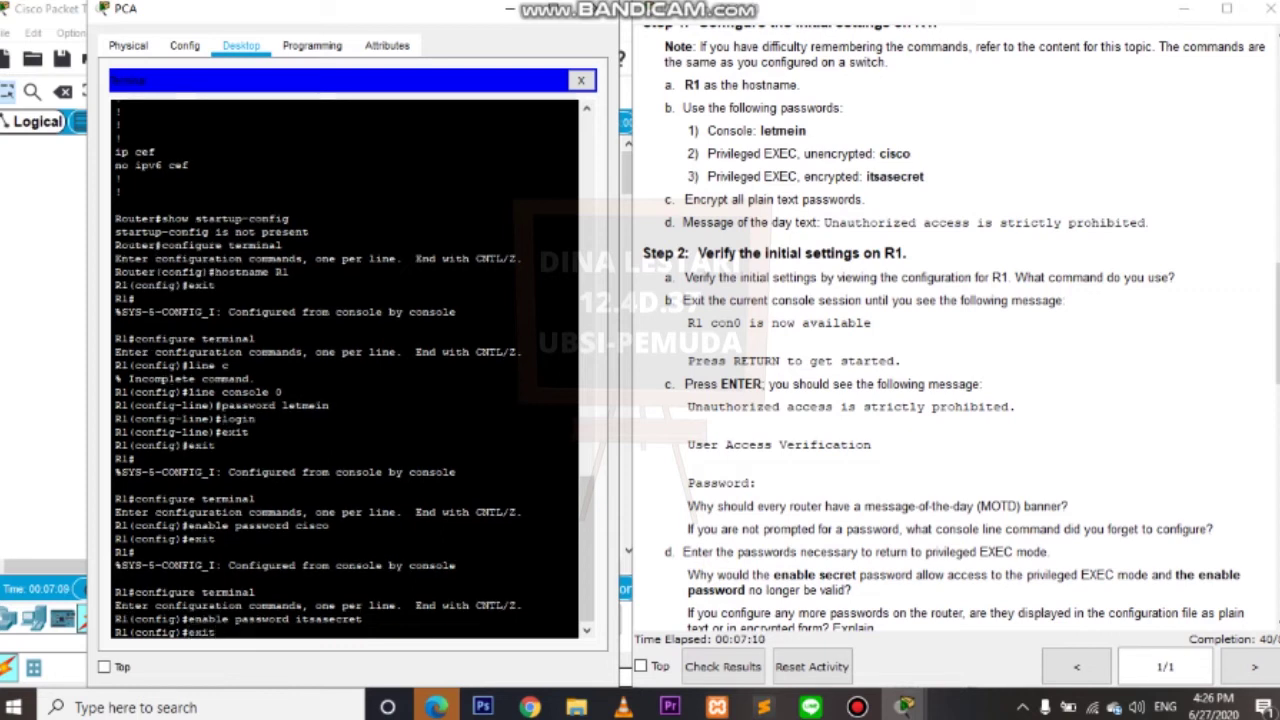
{"action": "key", "text": "Return"}
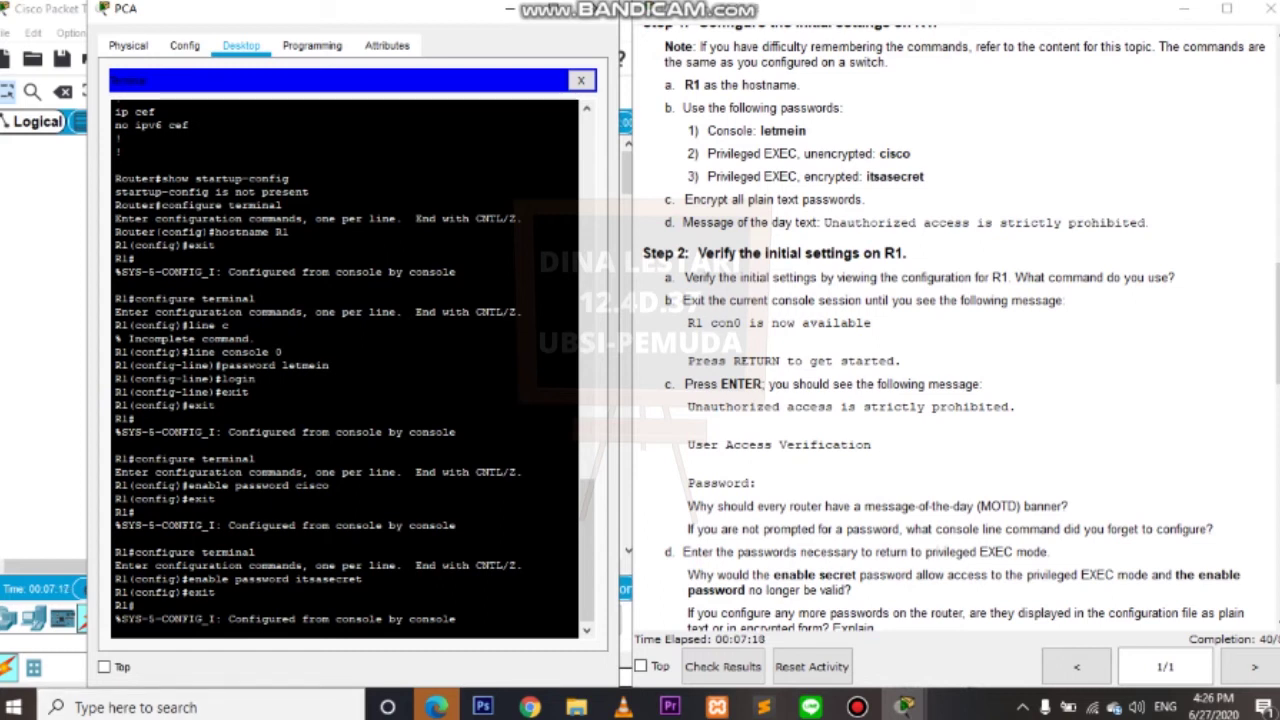
{"action": "key", "text": "Return"}
{"action": "type", "text": "c"}
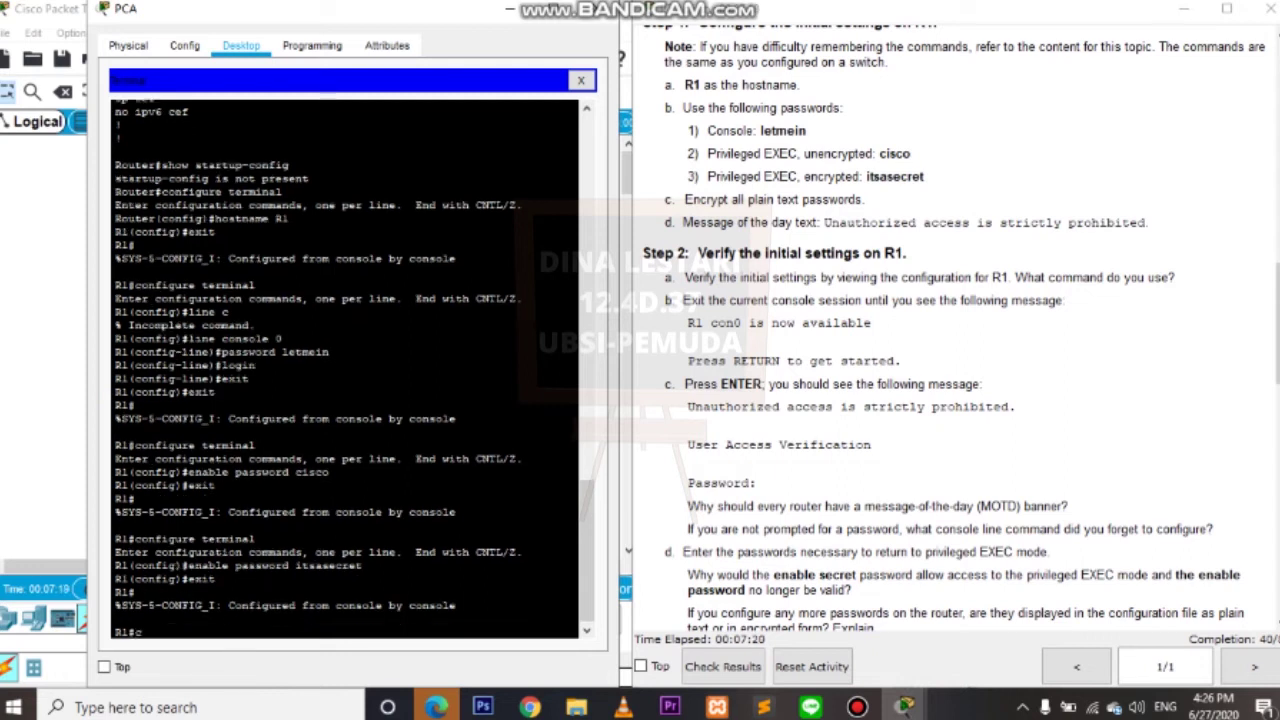
{"action": "type", "text": "onfigure terminal"}
Turn on service password-encryption in global configuration mode, then exit to R1#.
{"action": "key", "text": "Return"}
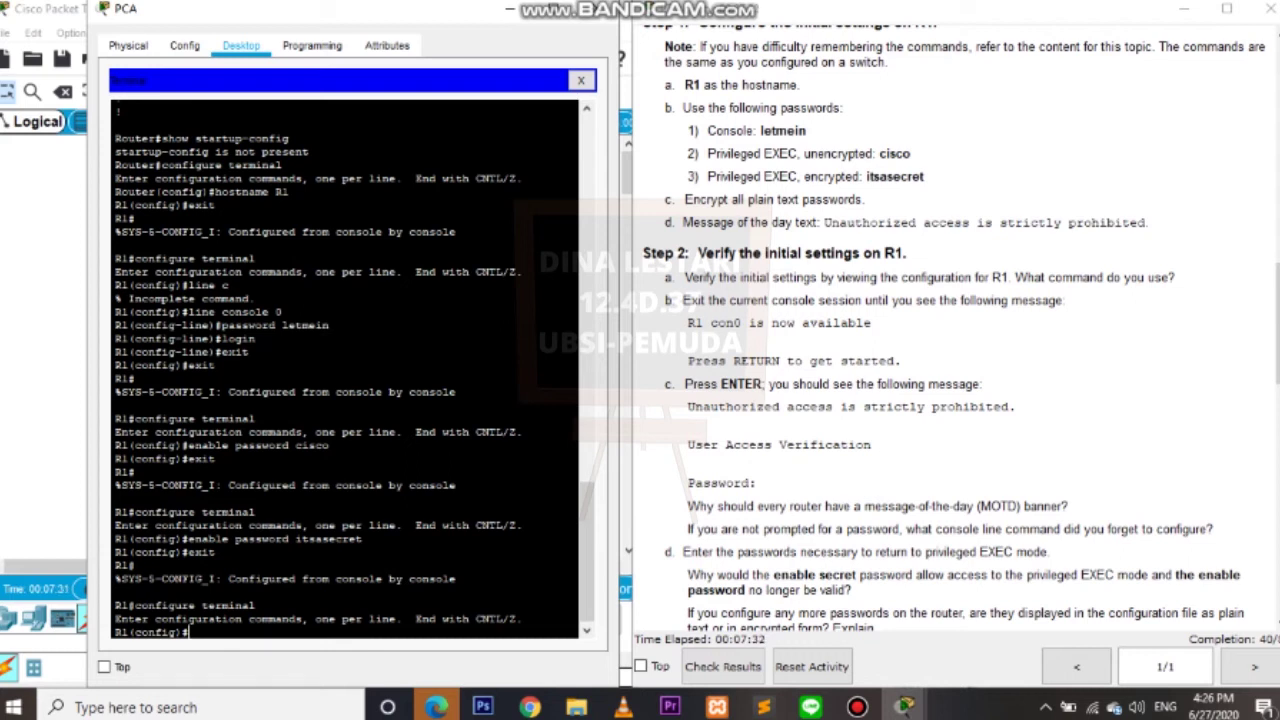
{"action": "left_click_drag", "start_coordinate": [866, 199], "coordinate": [670, 199]}
{"action": "left_click", "coordinate": [670, 199]}
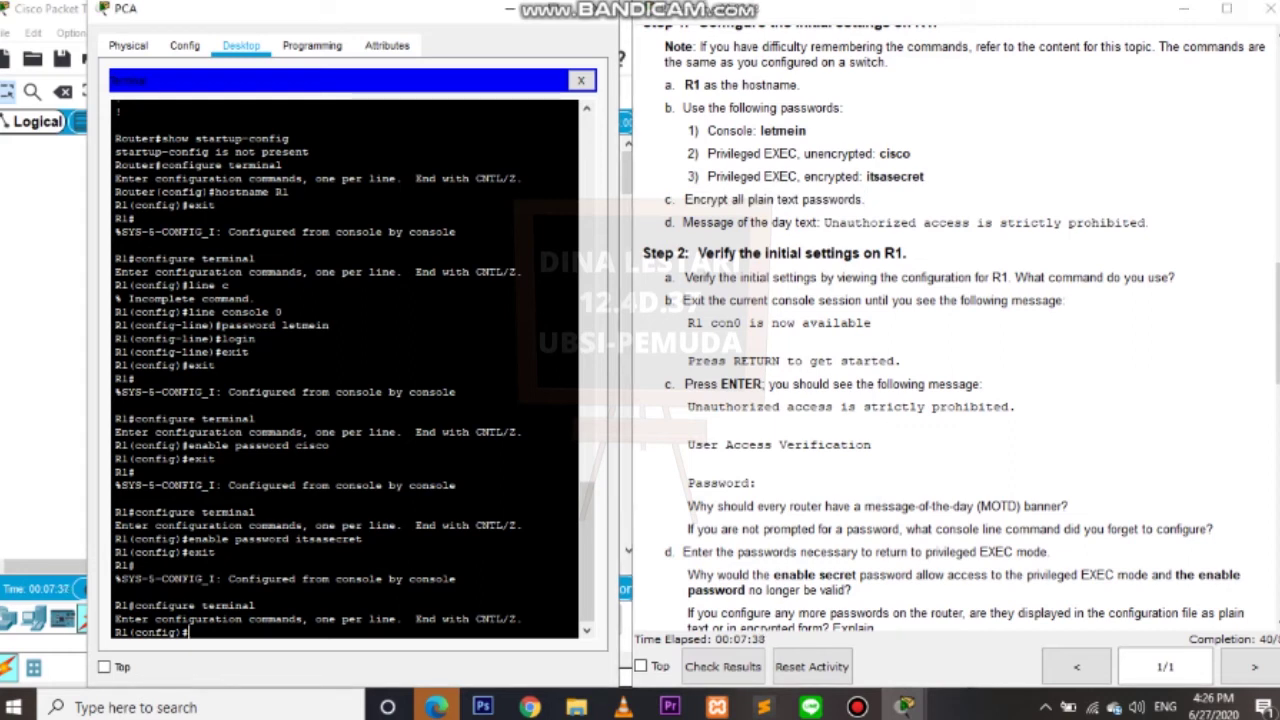
{"action": "type", "text": "rvice"}
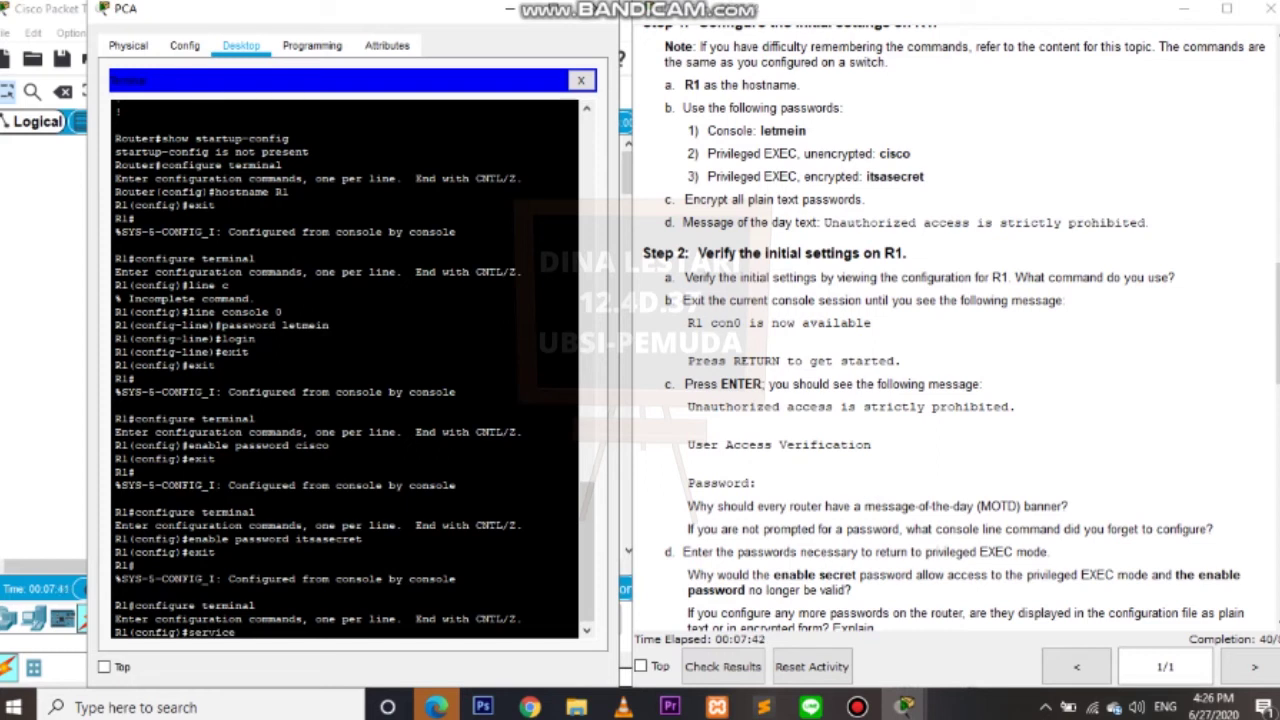
{"action": "type", "text": " password-"}
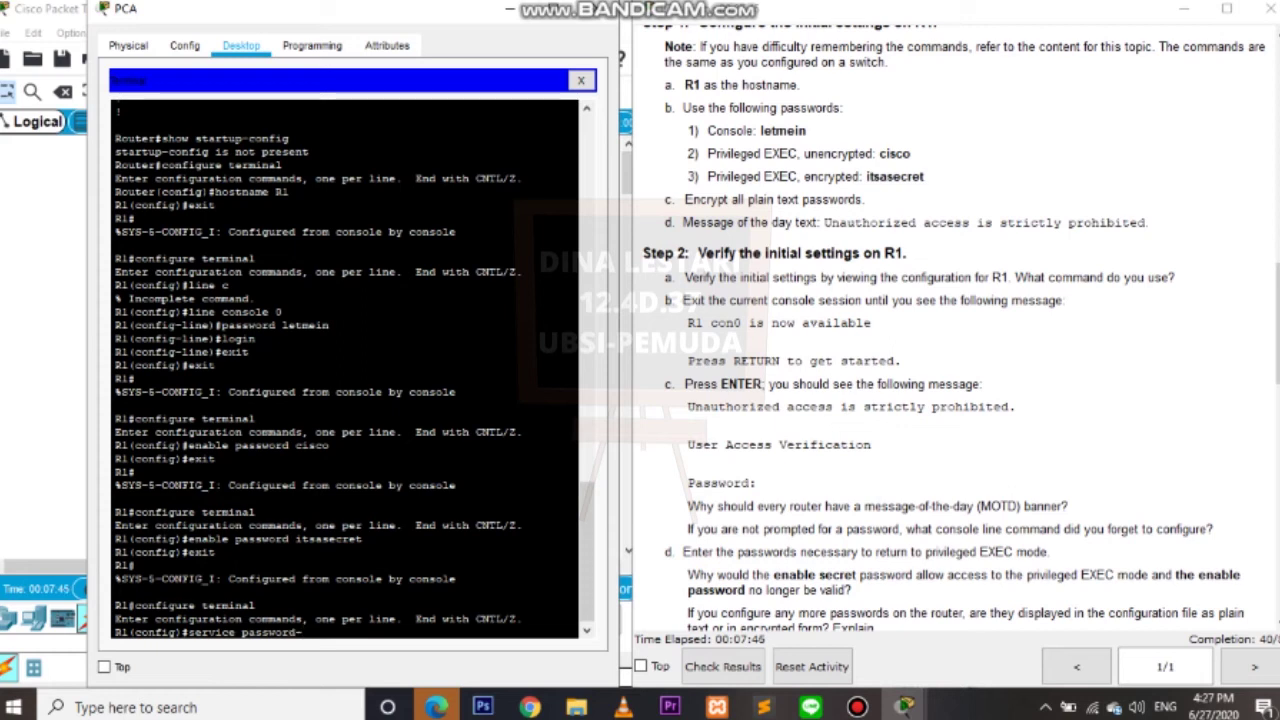
{"action": "type", "text": "encryption"}
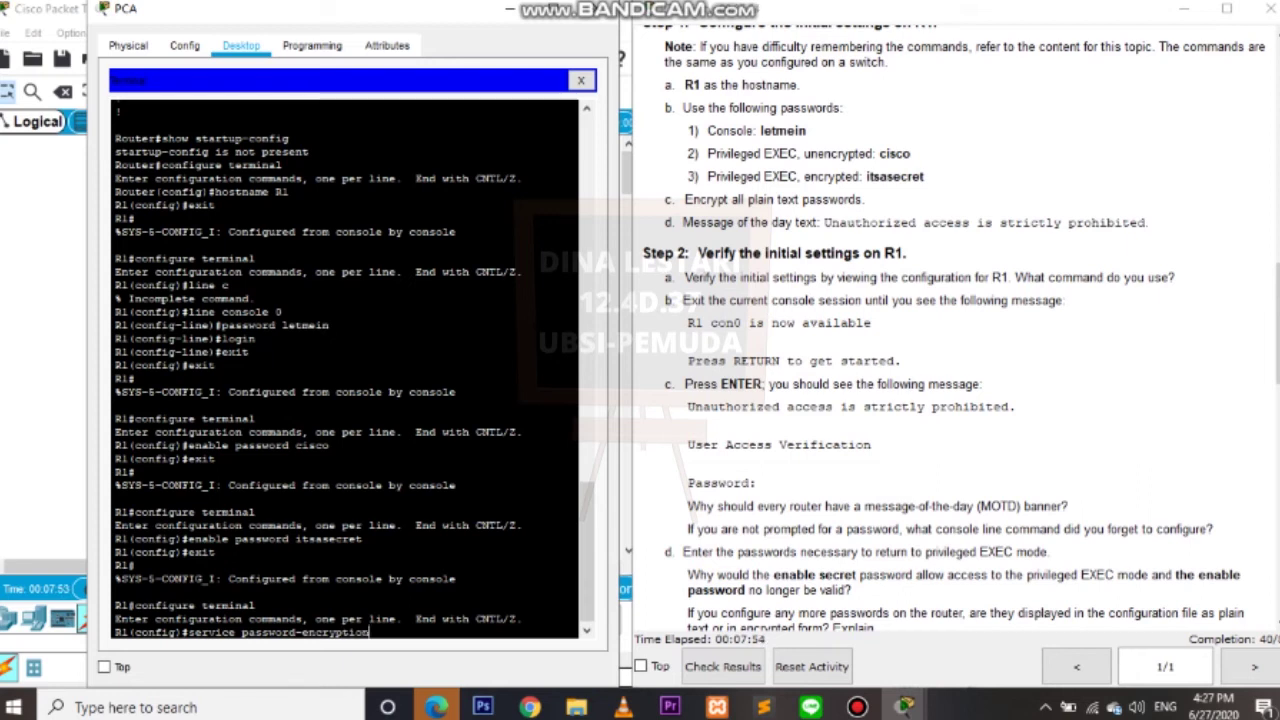
{"action": "key", "text": "Return"}
{"action": "type", "text": "exit"}
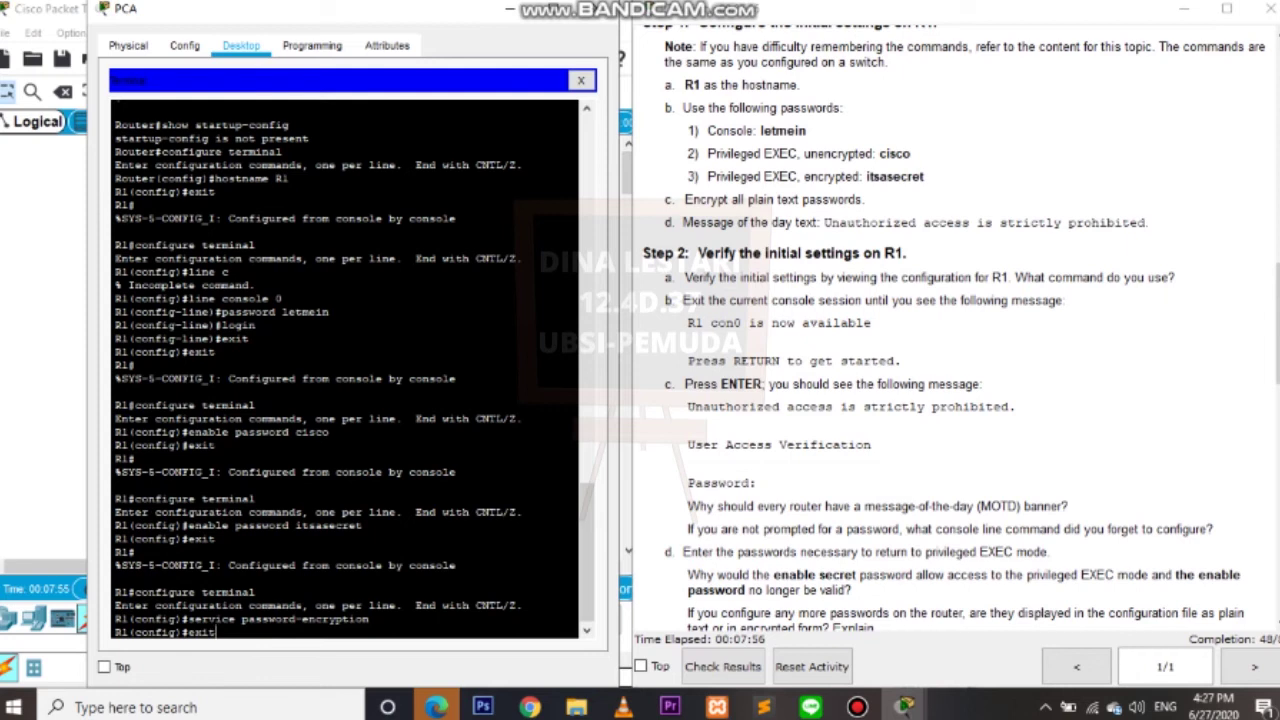
{"action": "key", "text": "Return"}
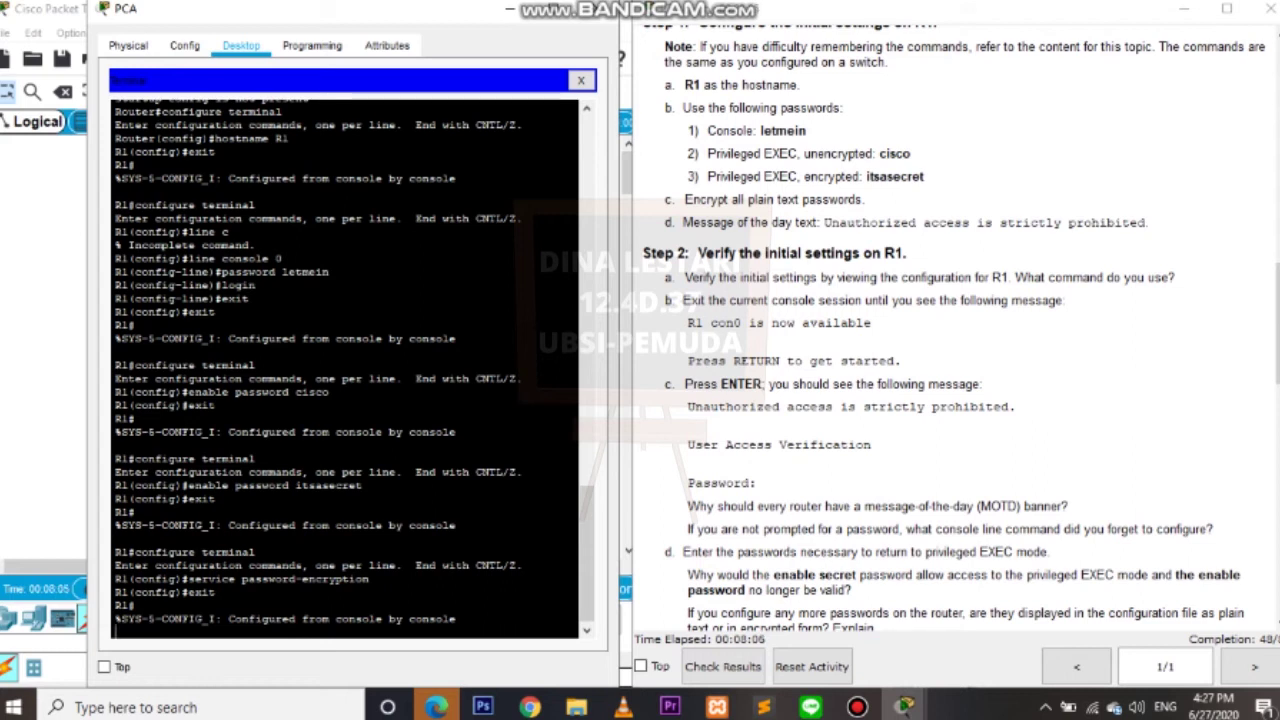
Configure banner motd "Unauthorized access is strictly prohibited." in global configuration mode, fixing a typo.
{"action": "left_click_drag", "start_coordinate": [681, 222], "coordinate": [1150, 222]}
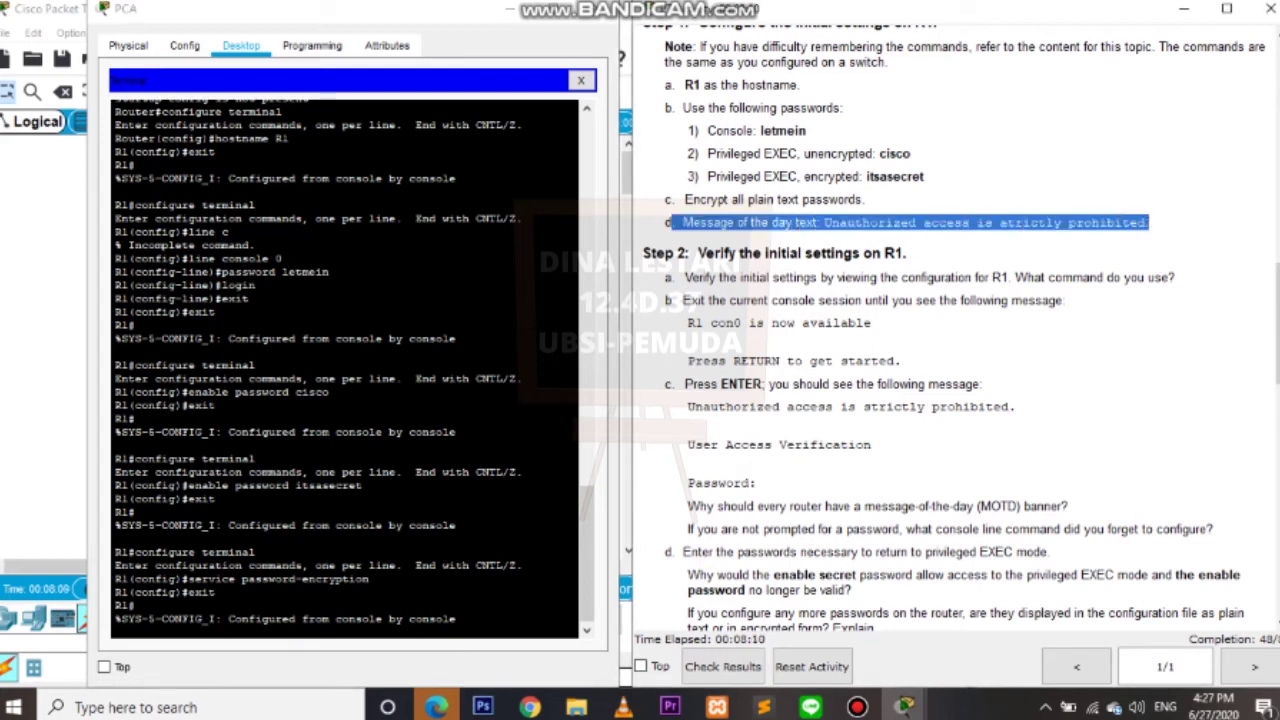
{"action": "left_click", "coordinate": [350, 600]}
{"action": "key", "text": "Return"}
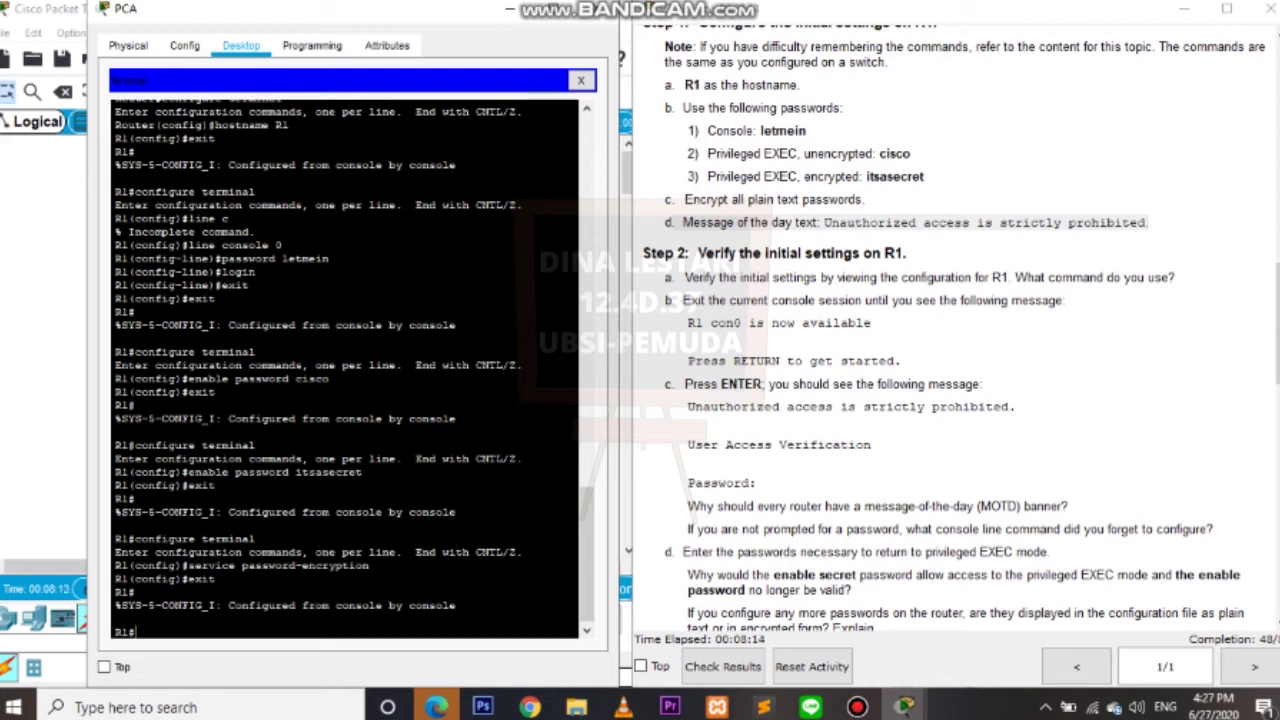
{"action": "type", "text": "configure termin"}
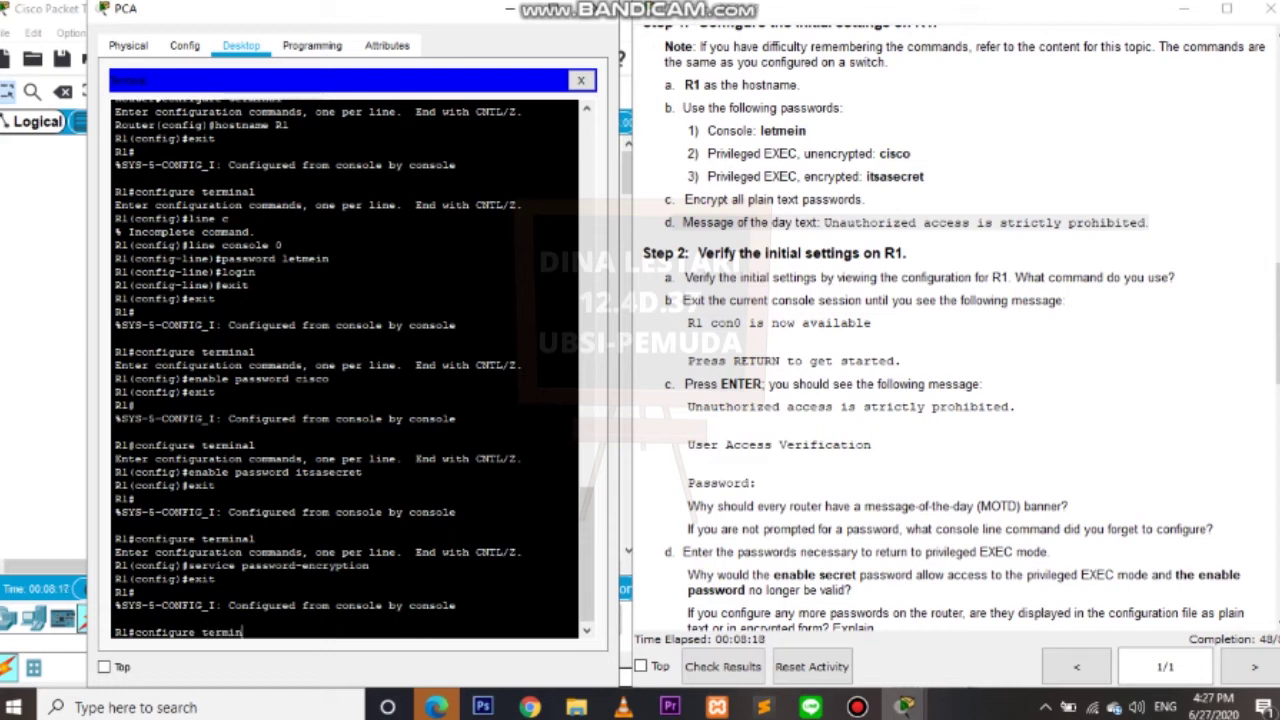
{"action": "type", "text": "al"}
{"action": "key", "text": "Return"}
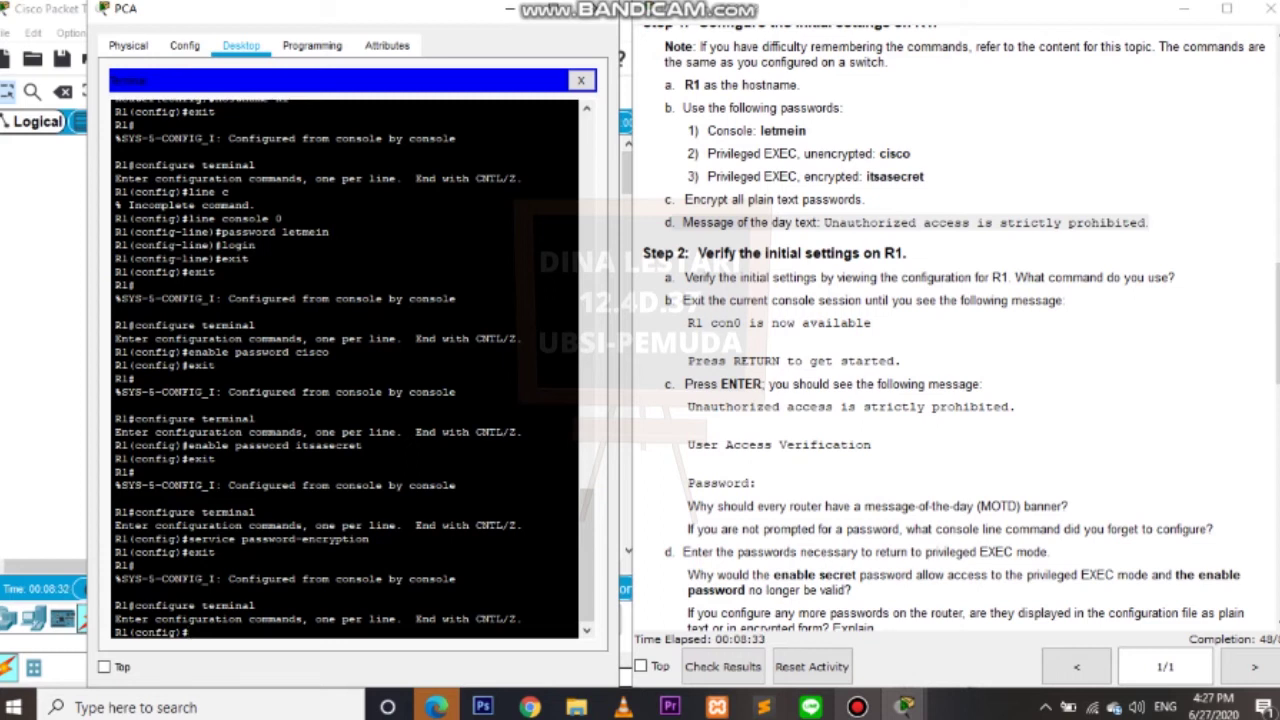
{"action": "type", "text": "banner motd"}
{"action": "type", "text": "\""}
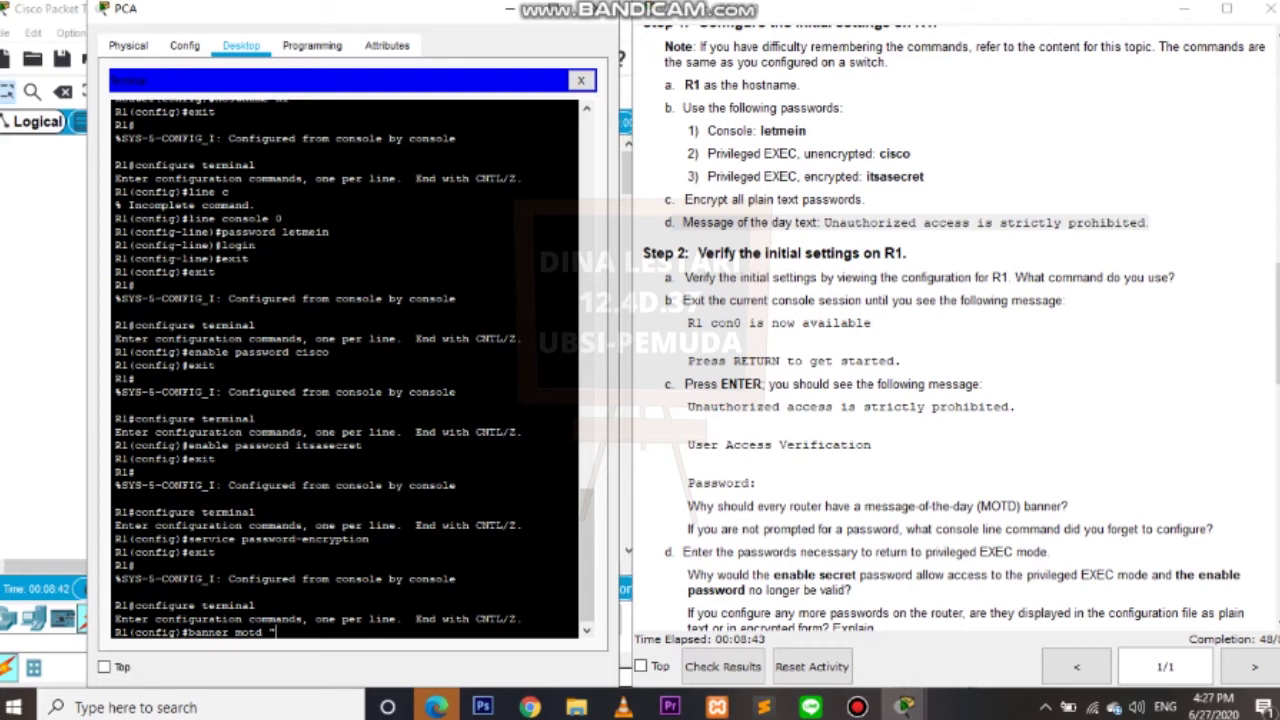
{"action": "mouse_move", "coordinate": [690, 407]}
{"action": "left_mouse_down"}
{"action": "mouse_move", "coordinate": [1014, 407]}
{"action": "mouse_move", "coordinate": [694, 425]}
{"action": "left_mouse_up"}
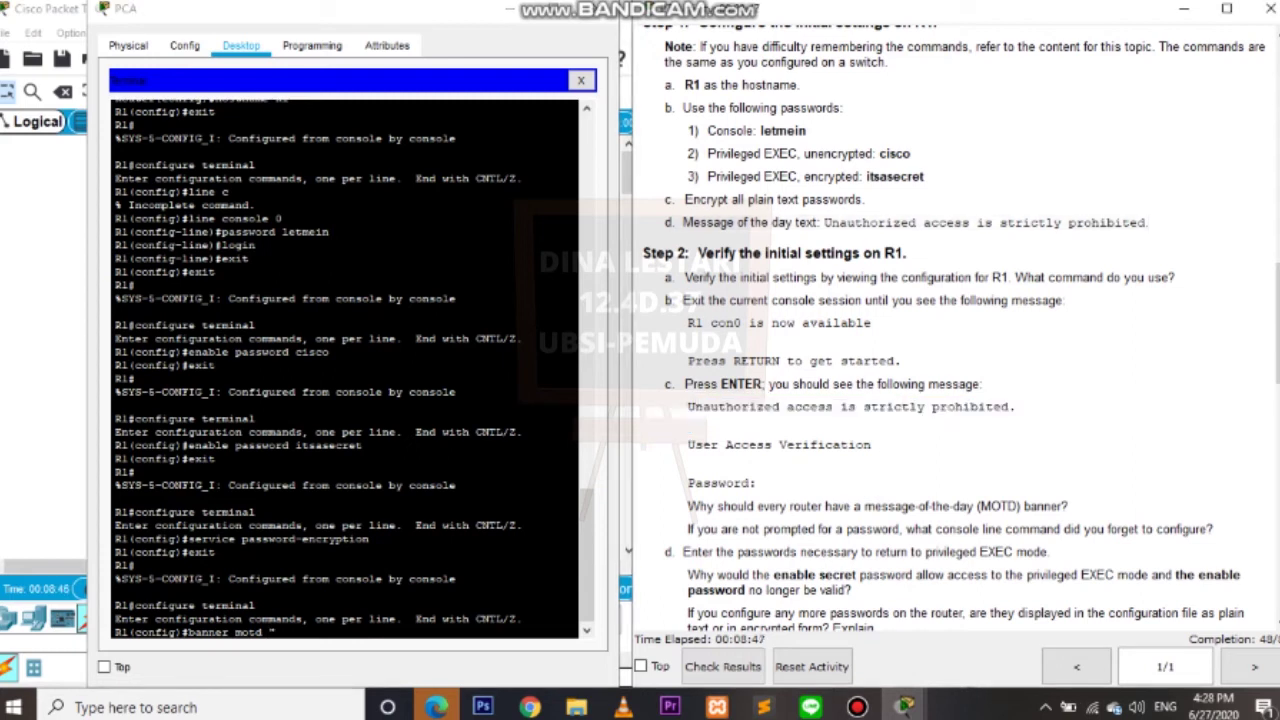
{"action": "type", "text": "U"}
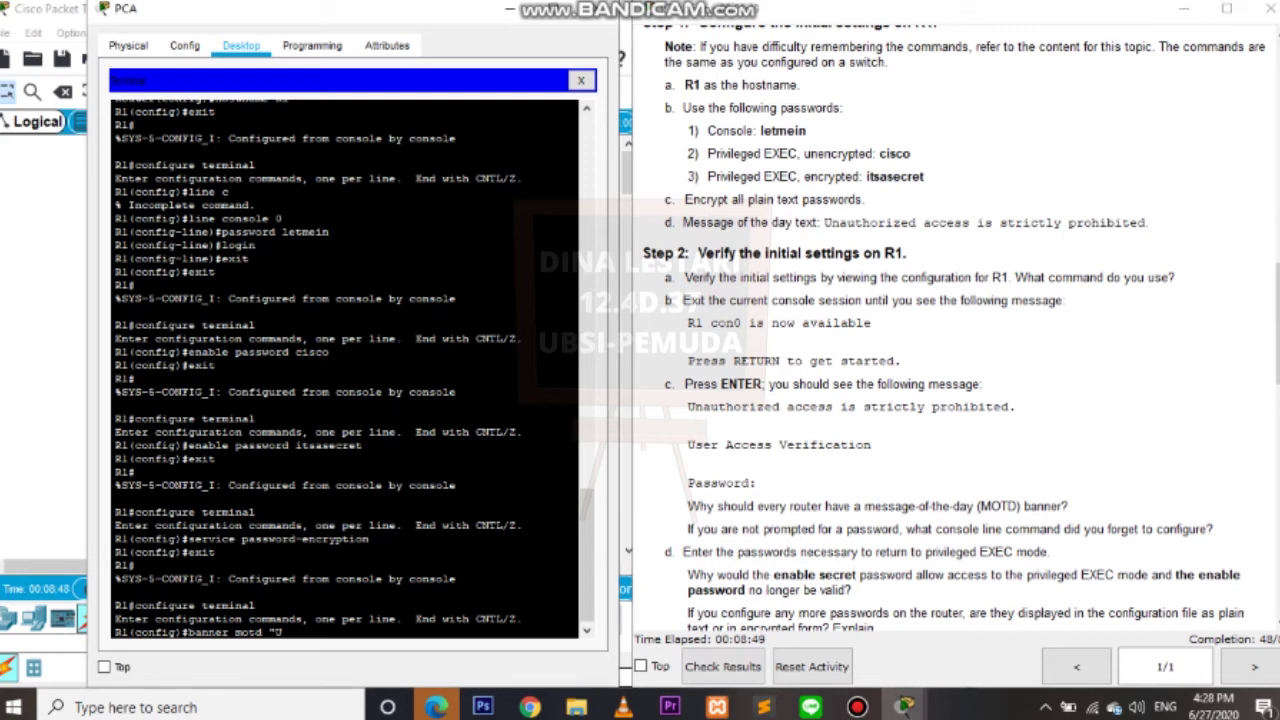
{"action": "type", "text": "nauthorized access"}
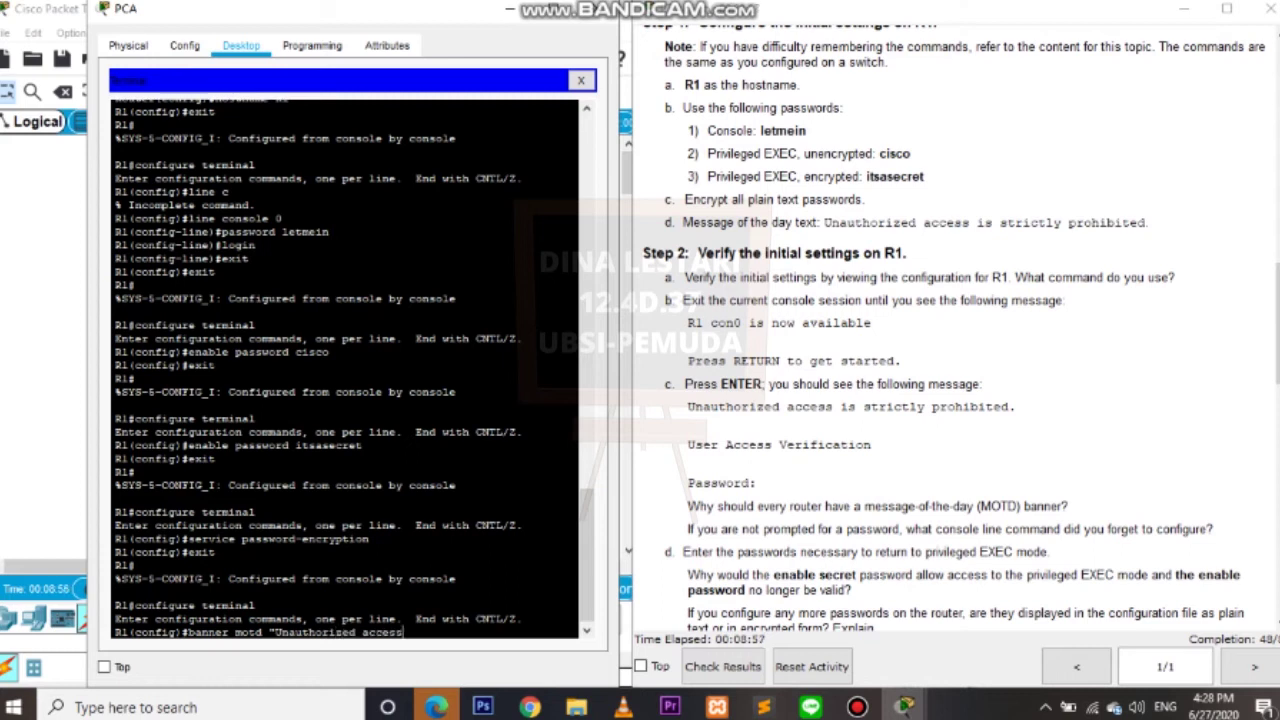
{"action": "type", "text": " is strictly prohibited."}
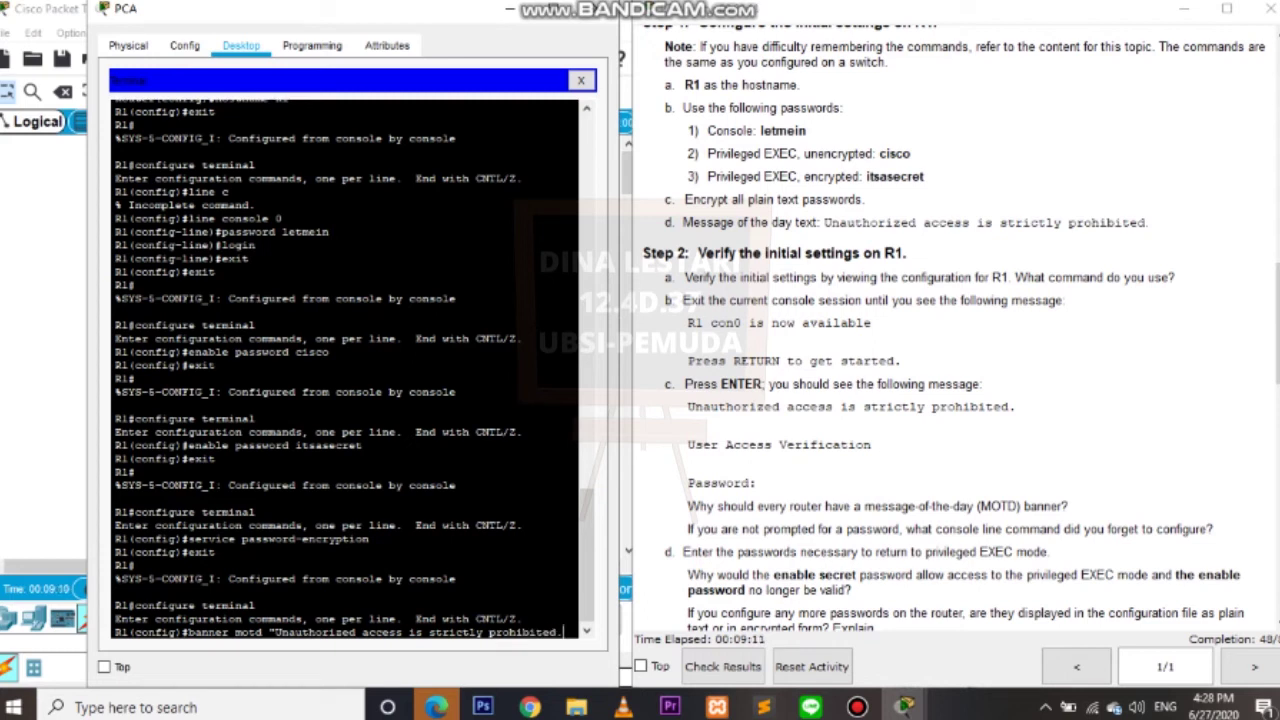
{"action": "key", "text": "Return"}
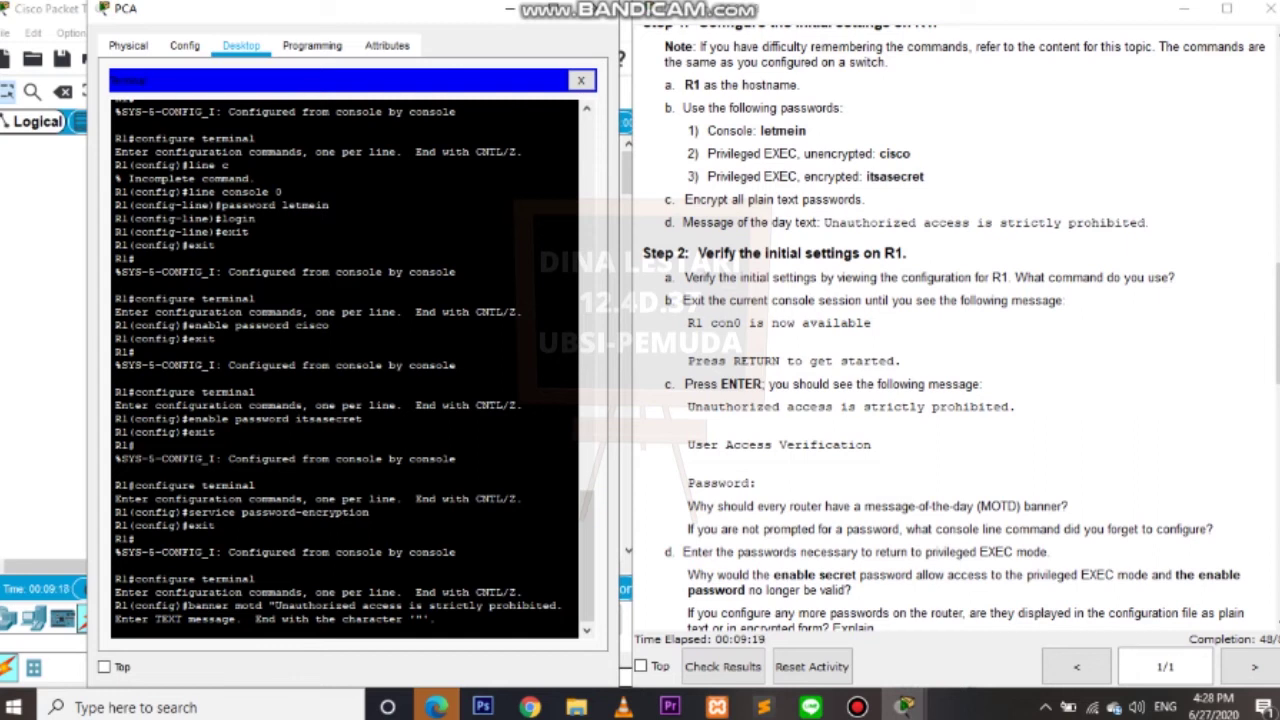
{"action": "type", "text": "-A"}
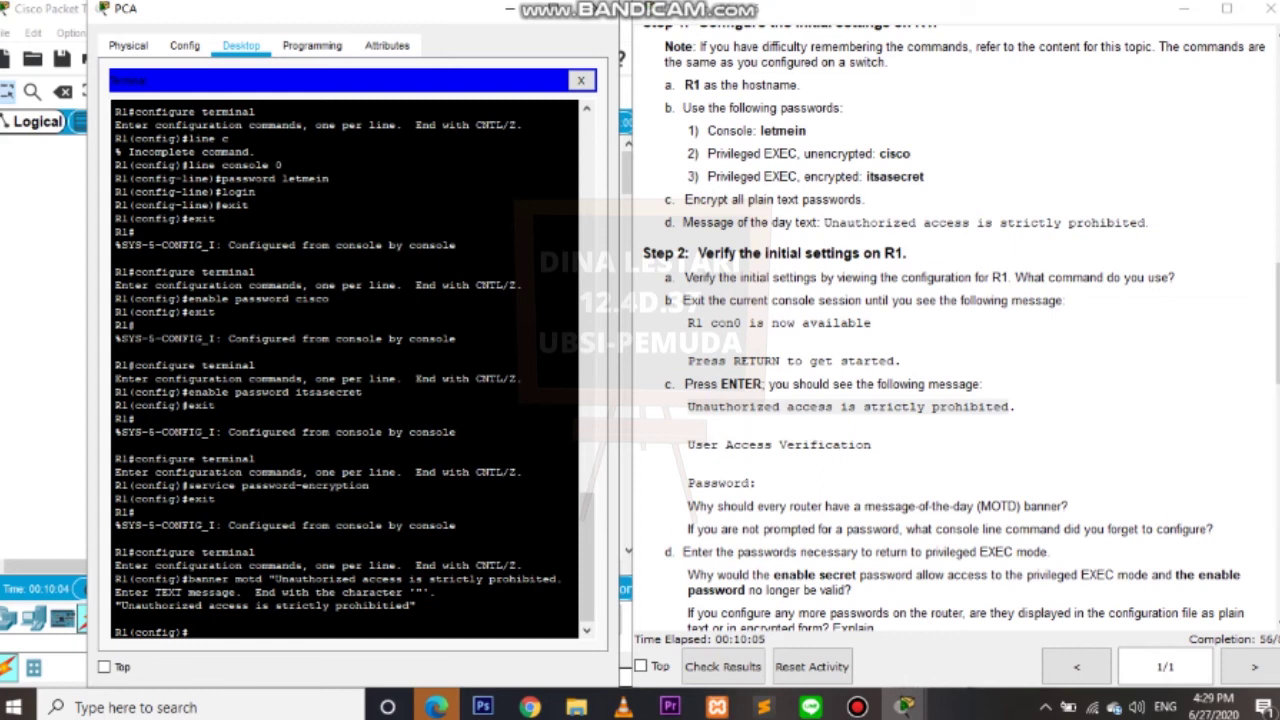
Exit configuration and end the console session, then reconnect to display the banner.
{"action": "scroll", "coordinate": [950, 400], "scroll_direction": "down", "scroll_amount": 10}
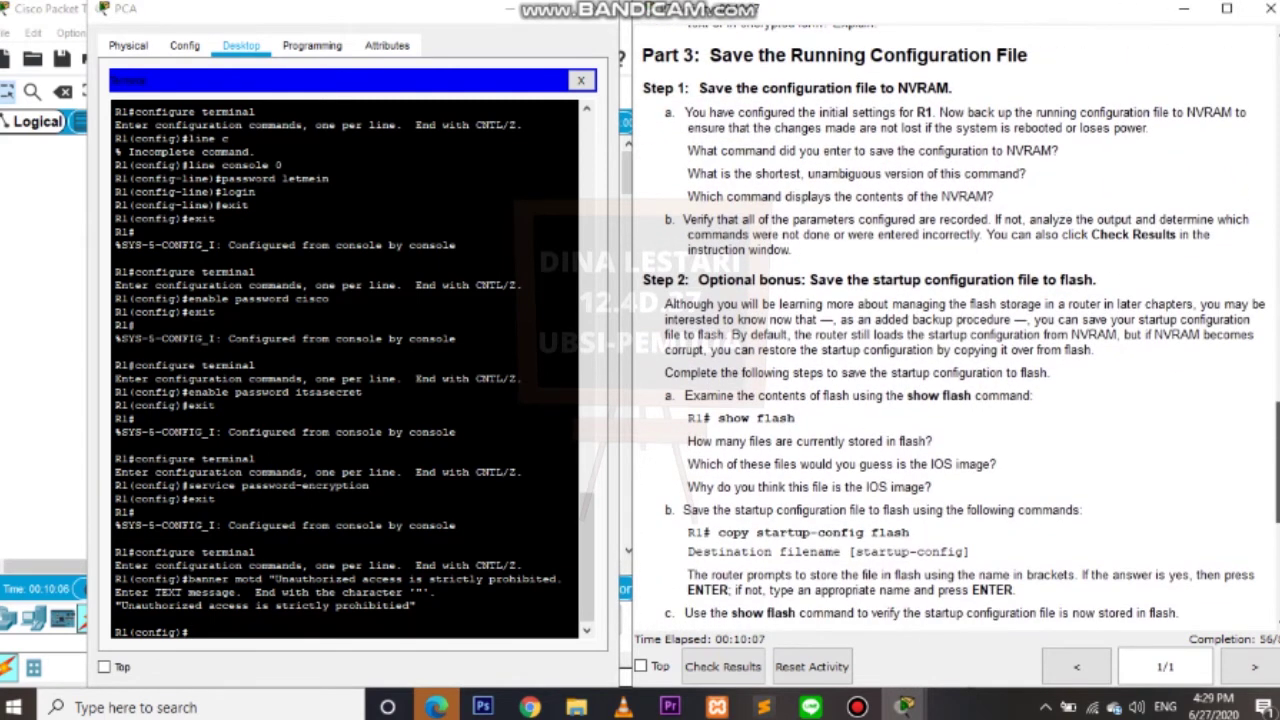
{"action": "scroll", "coordinate": [950, 330], "scroll_direction": "down", "scroll_amount": 1}
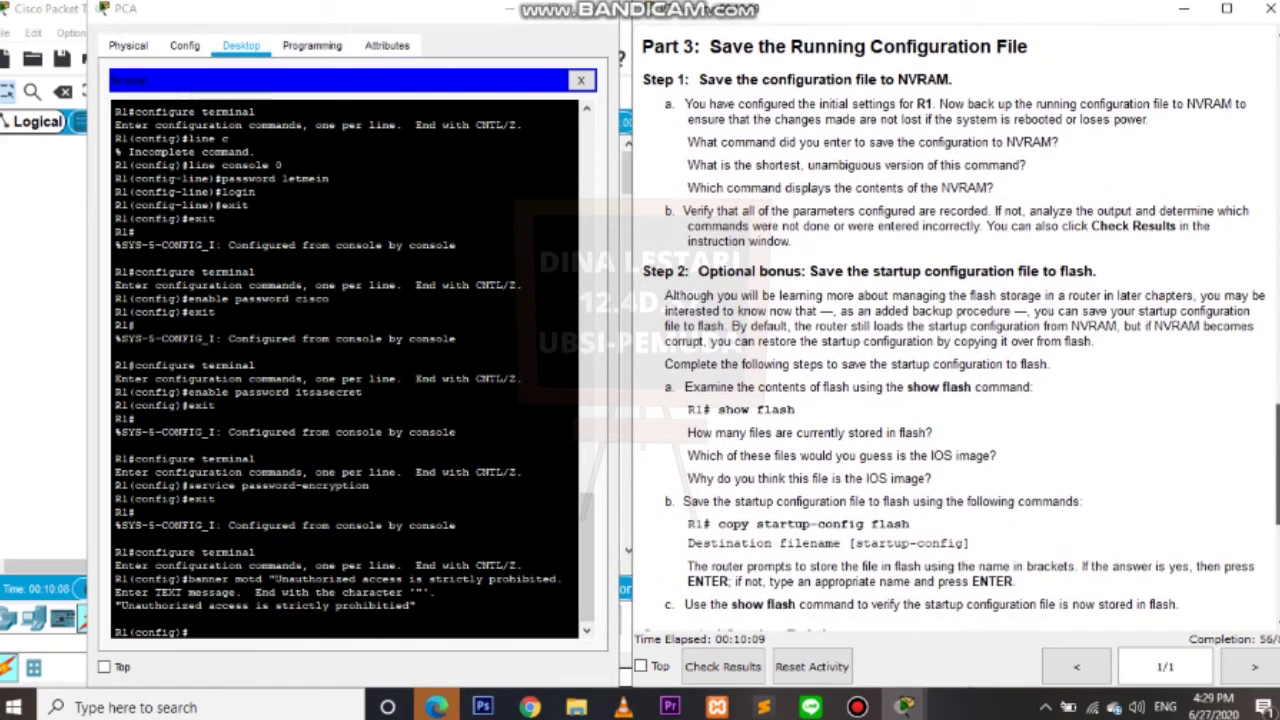
{"action": "scroll", "coordinate": [950, 400], "scroll_direction": "down", "scroll_amount": 3}
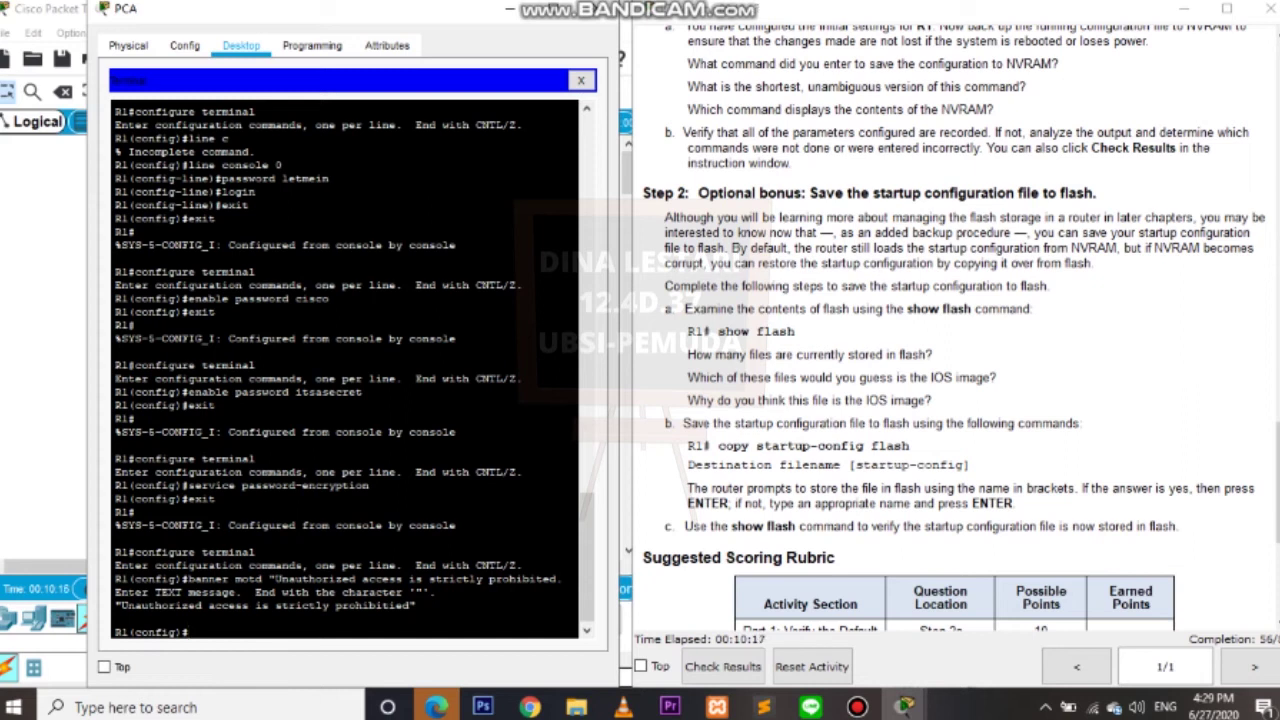
{"action": "type", "text": "xit"}
{"action": "key", "text": "Return"}
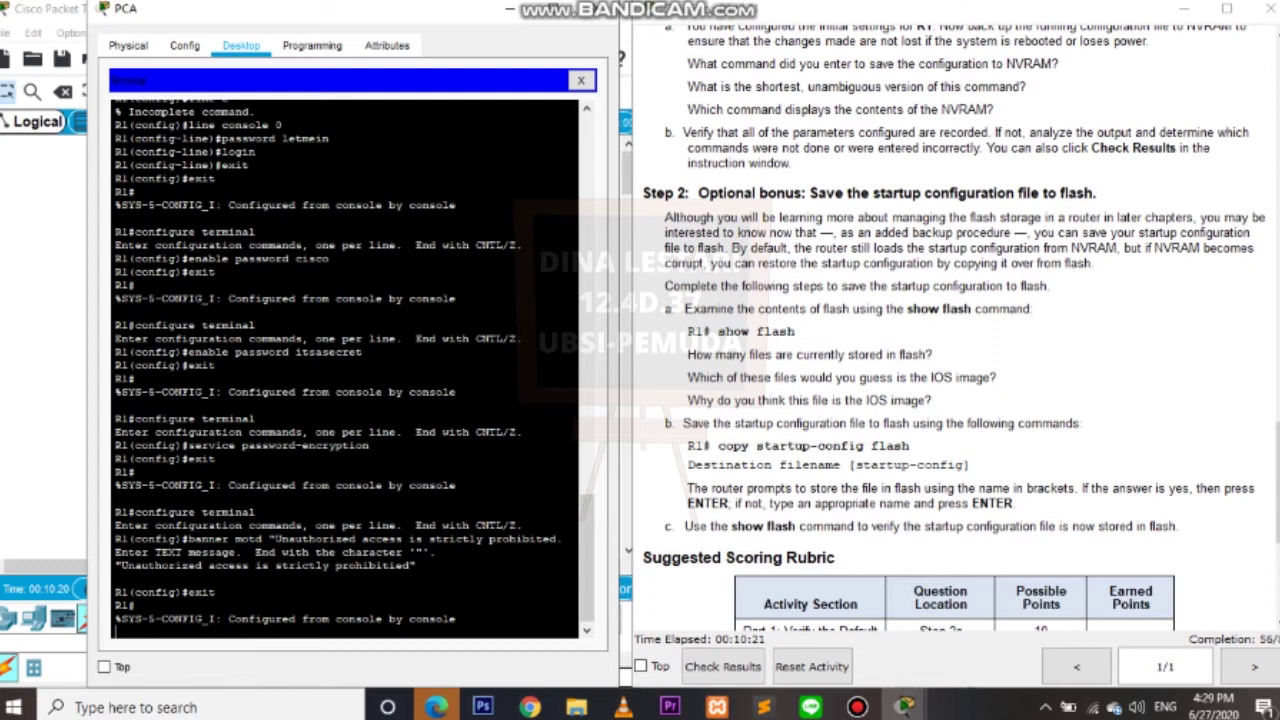
{"action": "key", "text": "Return"}
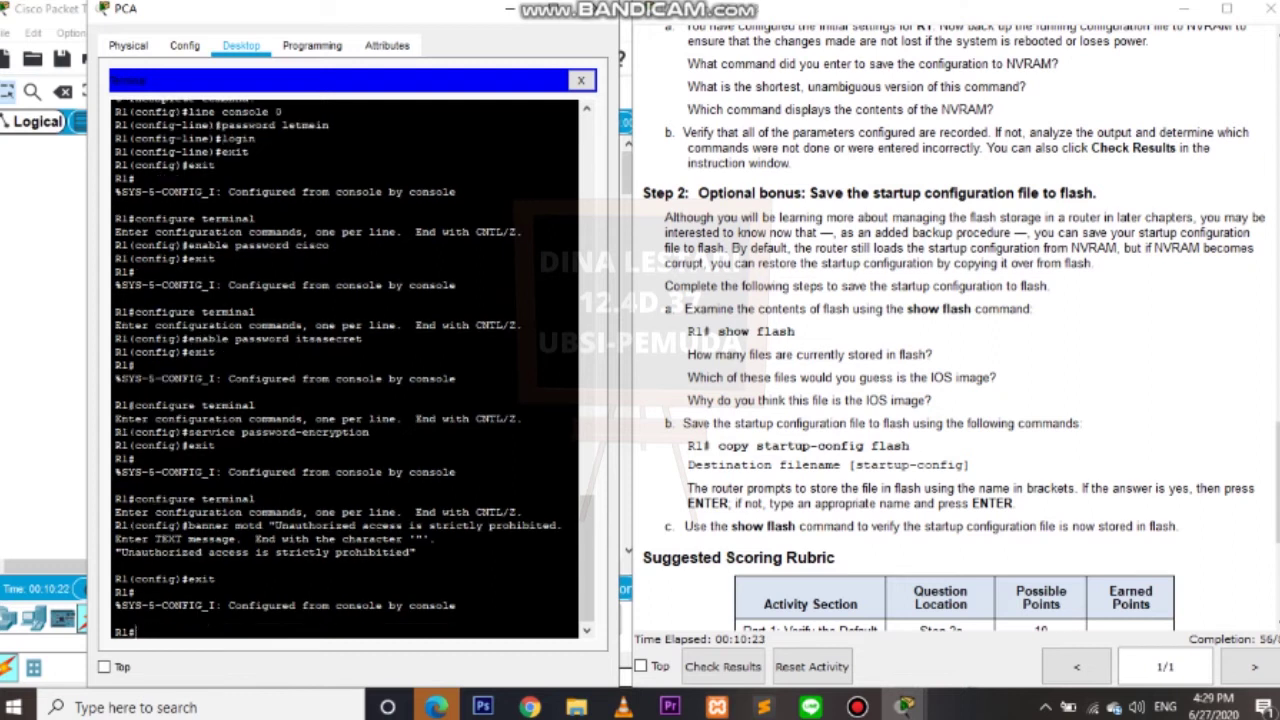
{"action": "type", "text": "exit"}
{"action": "key", "text": "Return"}
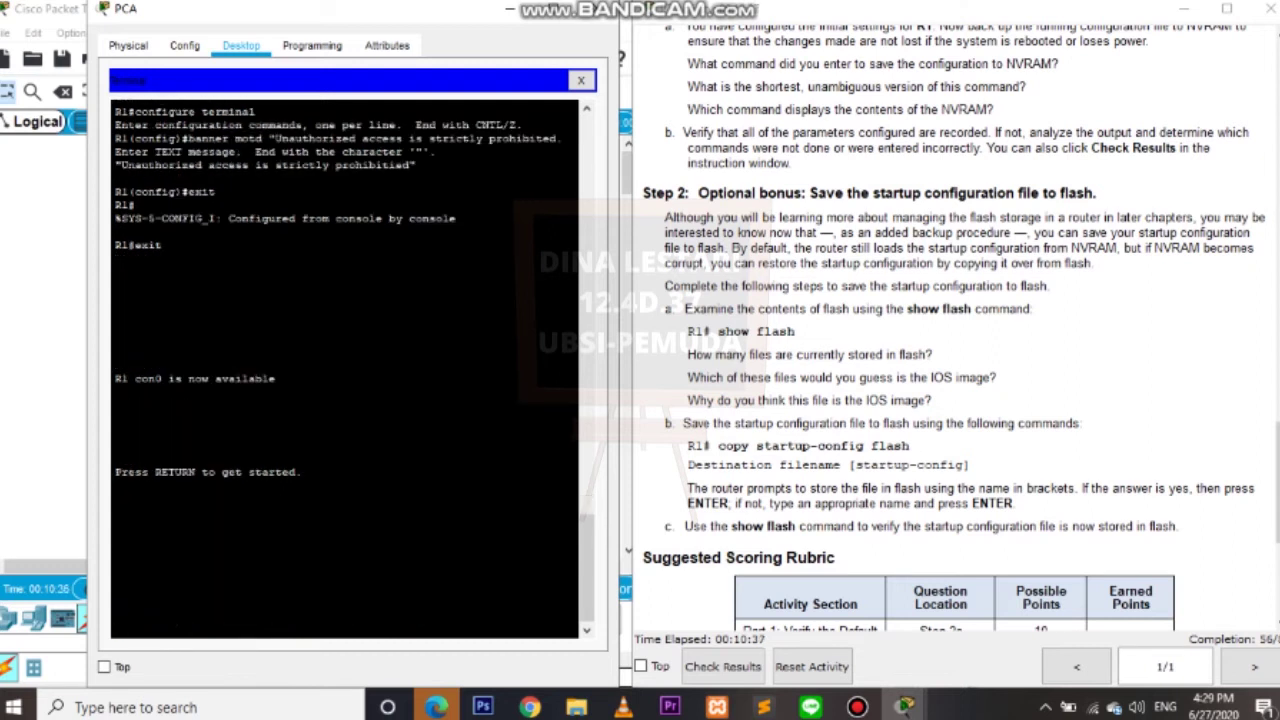
{"action": "key", "text": "Return"}
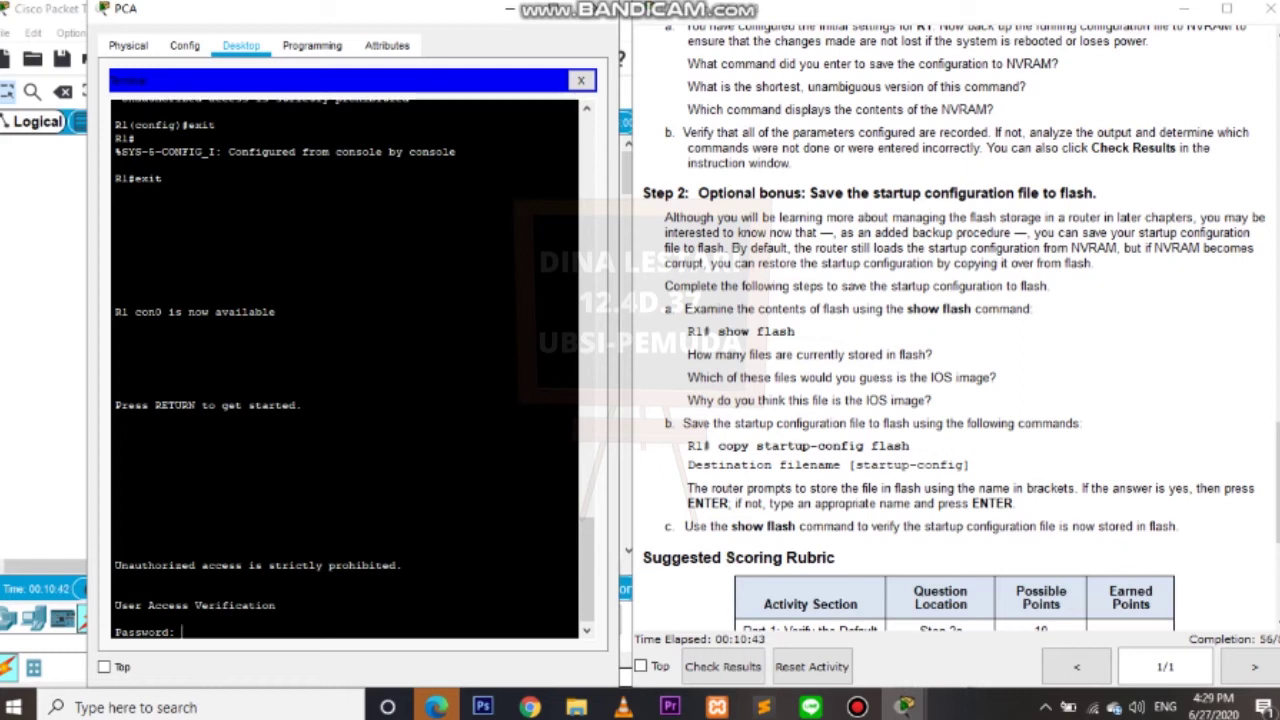
Log in with the console password and request privileged mode with enable.
{"action": "key", "text": "Return"}
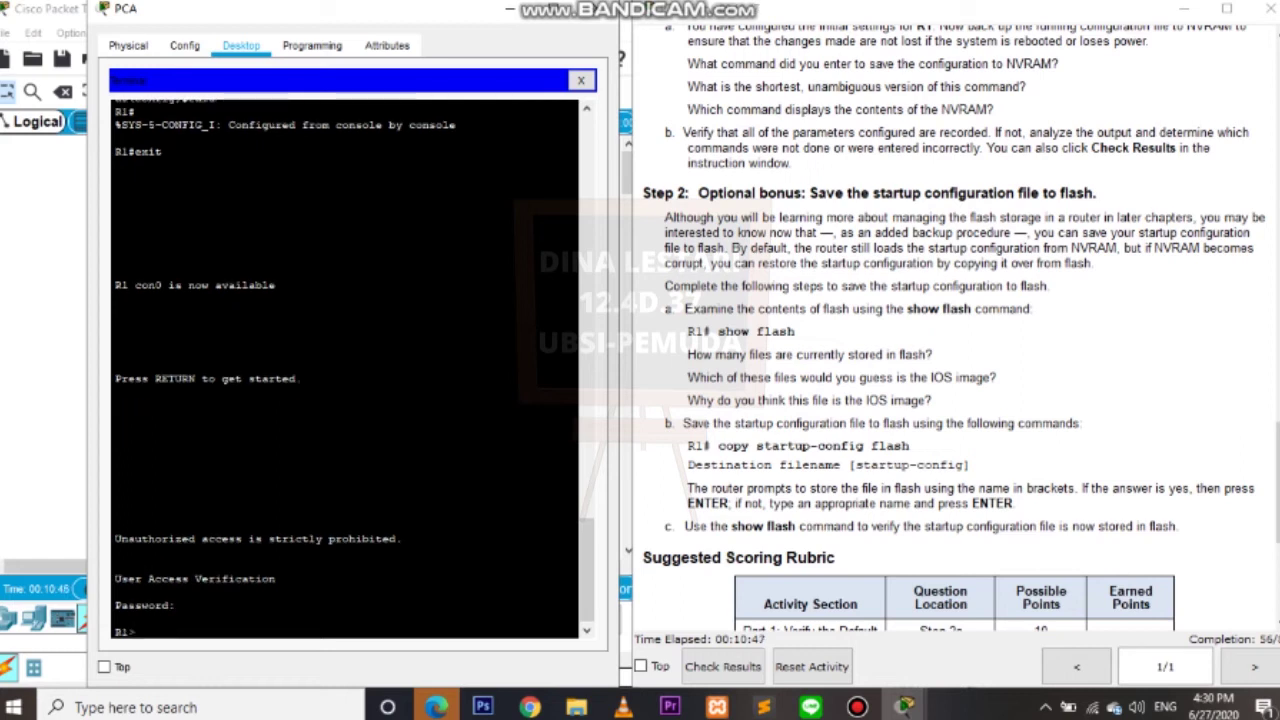
{"action": "type", "text": "e"}
{"action": "type", "text": "nable"}
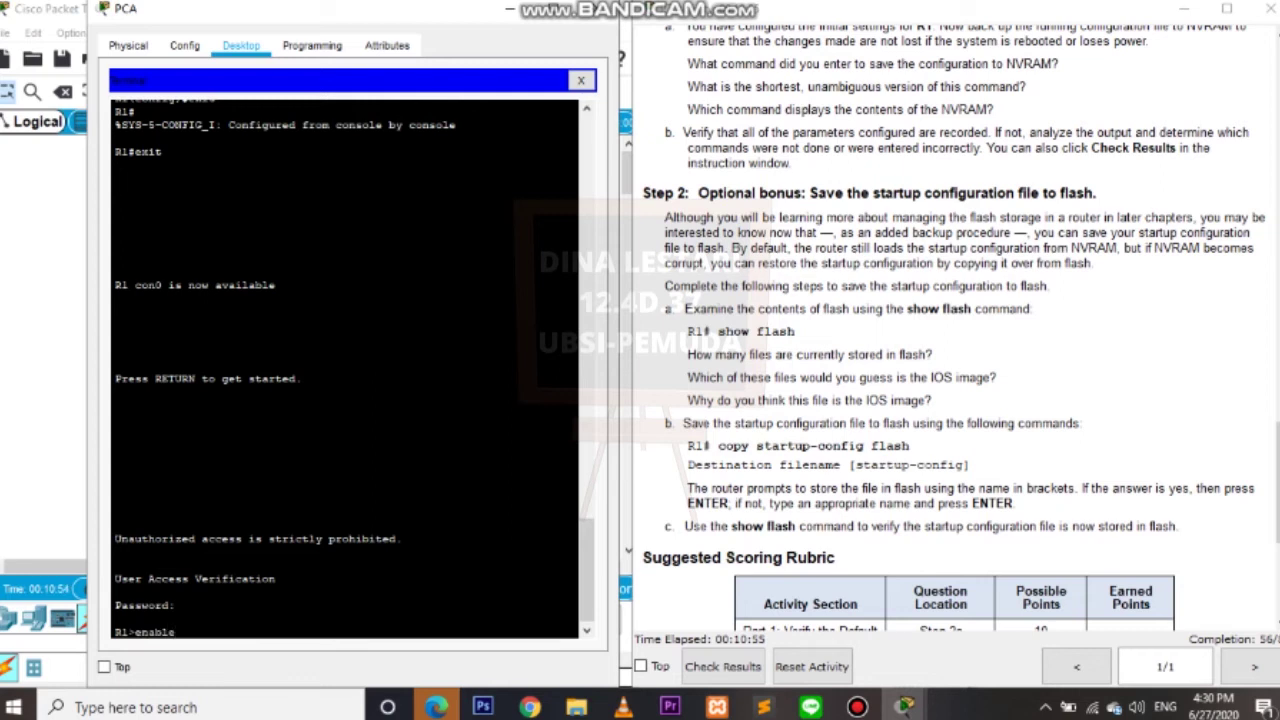
{"action": "key", "text": "Return"}
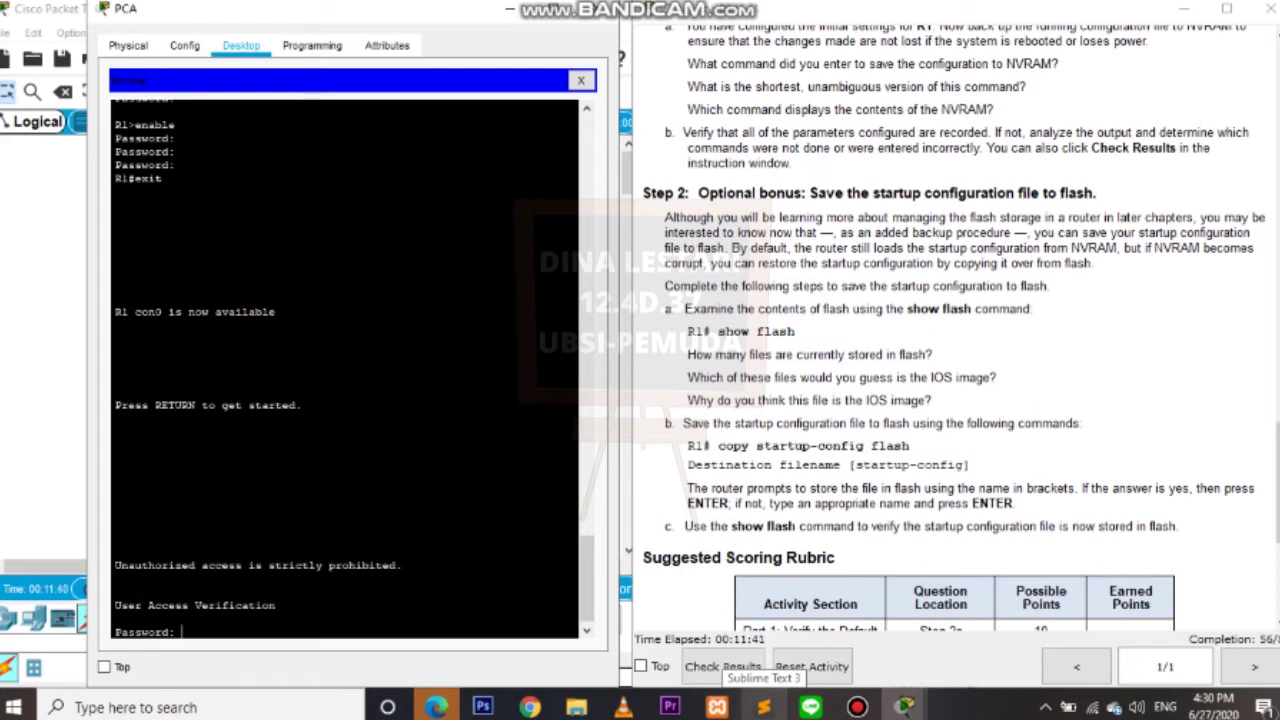
{"action": "key", "text": "Return"}
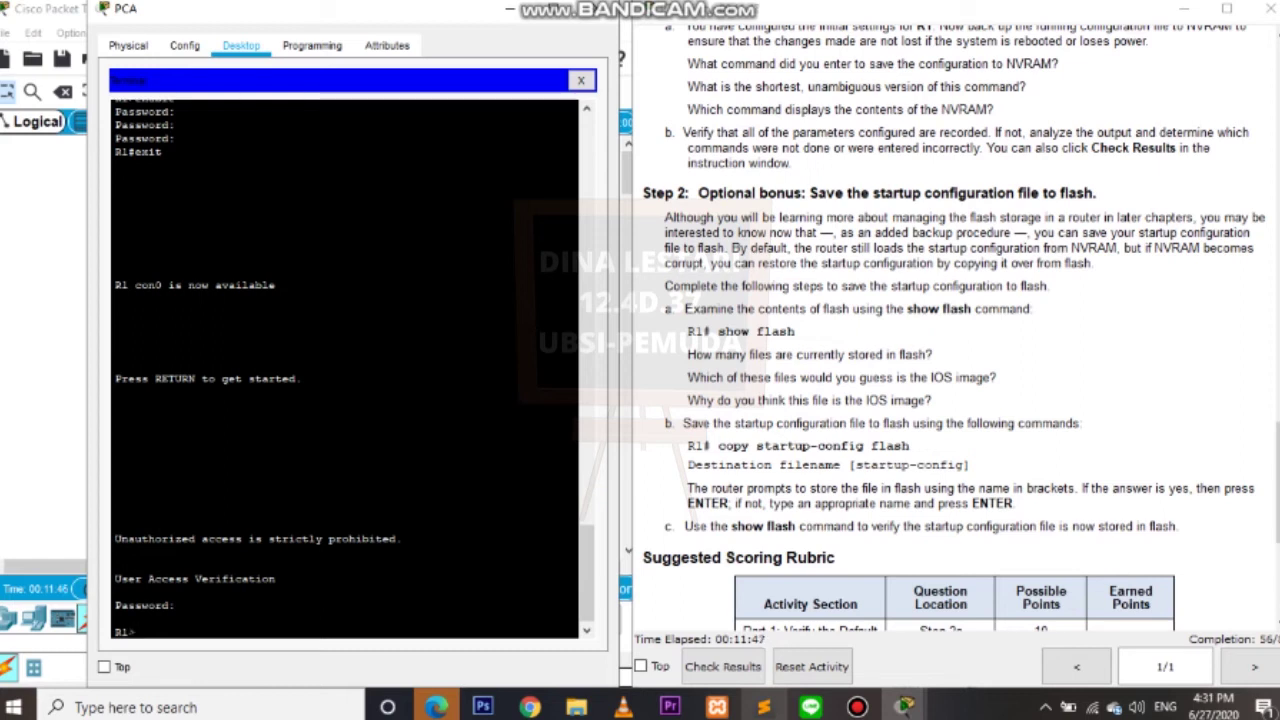
{"action": "type", "text": "enable"}
{"action": "key", "text": "Return"}
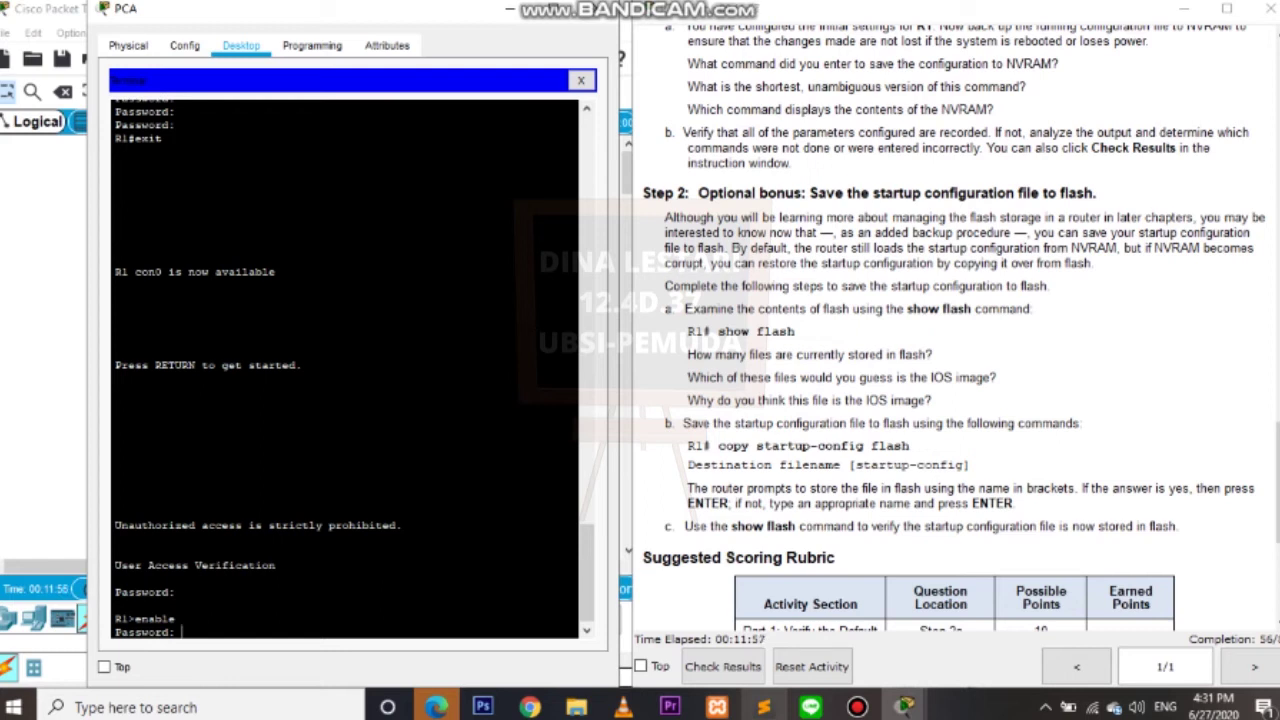
Finish entering privileged mode on R1 and mark the copy startup-config command in the instructions.
{"action": "key", "text": "Return"}
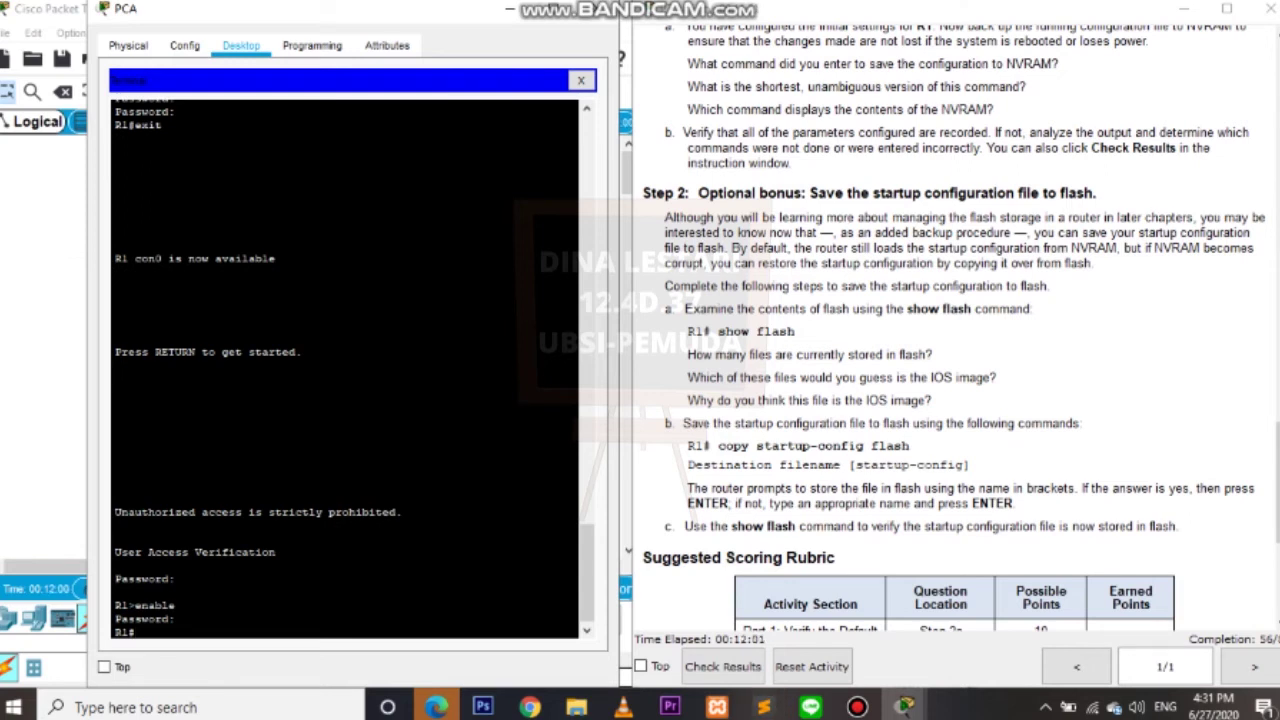
{"action": "left_click_drag", "start_coordinate": [722, 446], "coordinate": [909, 446]}
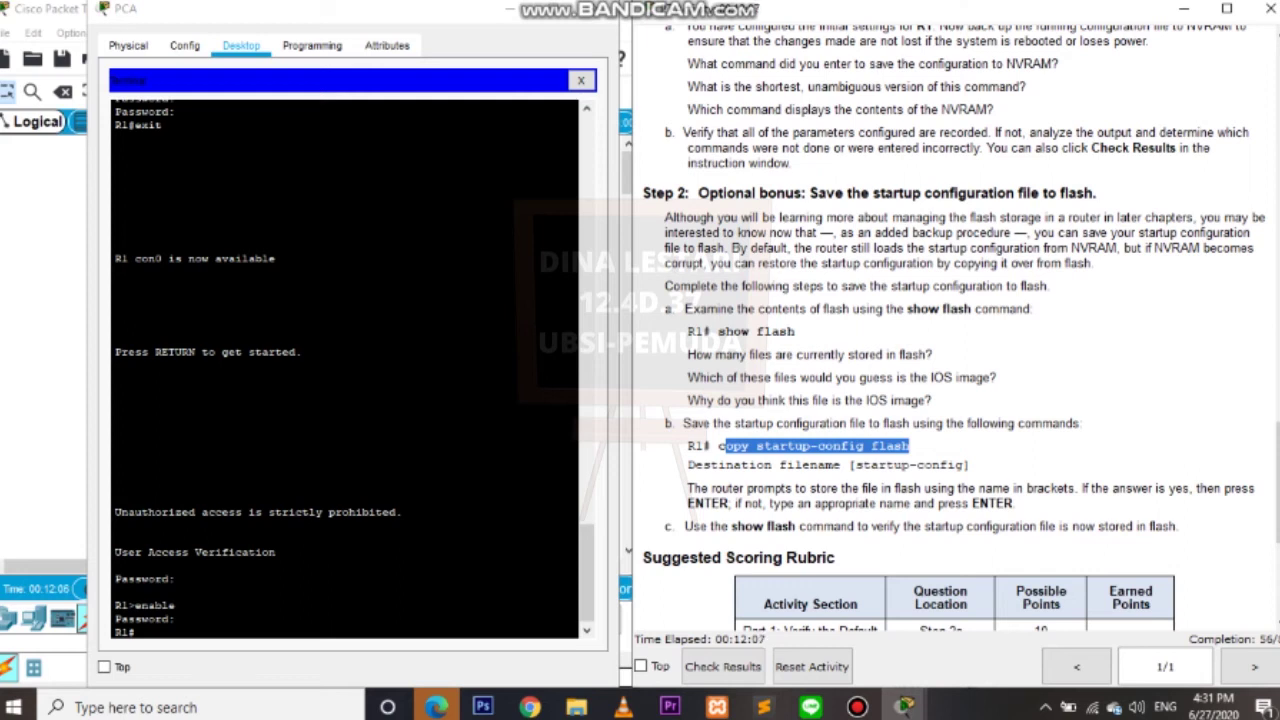
{"action": "key", "text": "alt+Tab"}
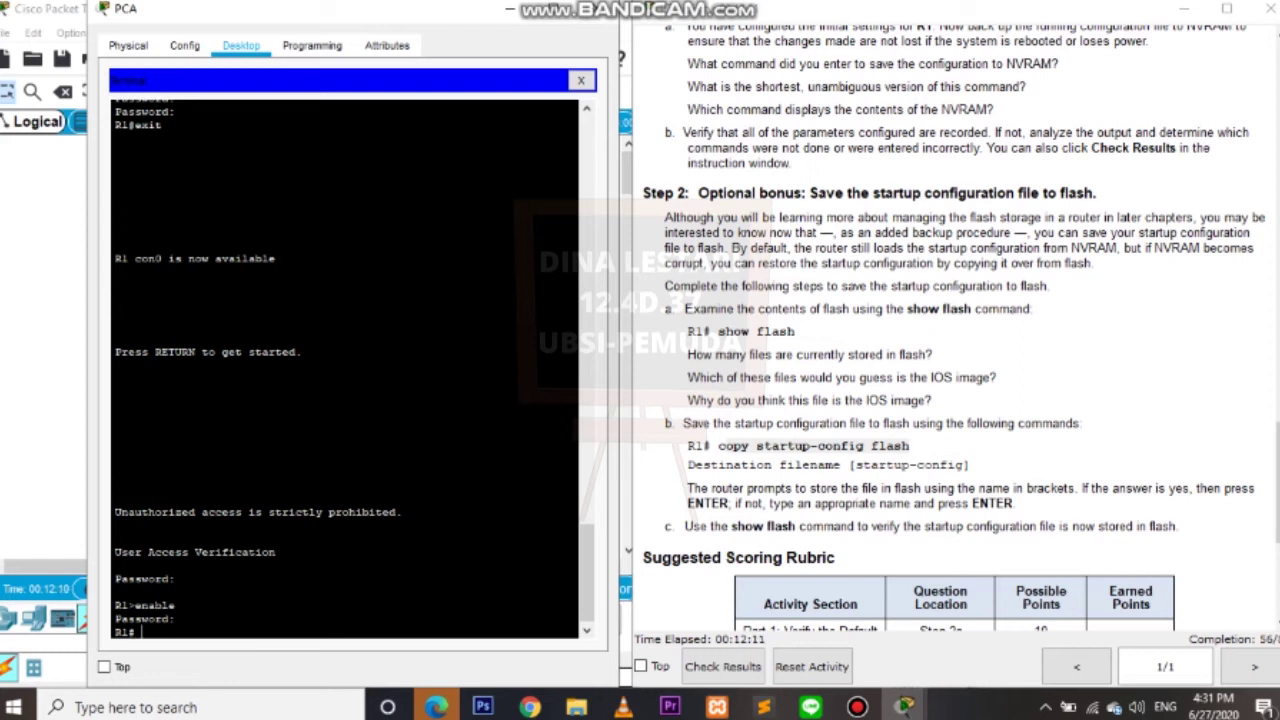
Run copy running-config startup-config and accept the default startup-config destination name.
{"action": "type", "text": "copy running-configure"}
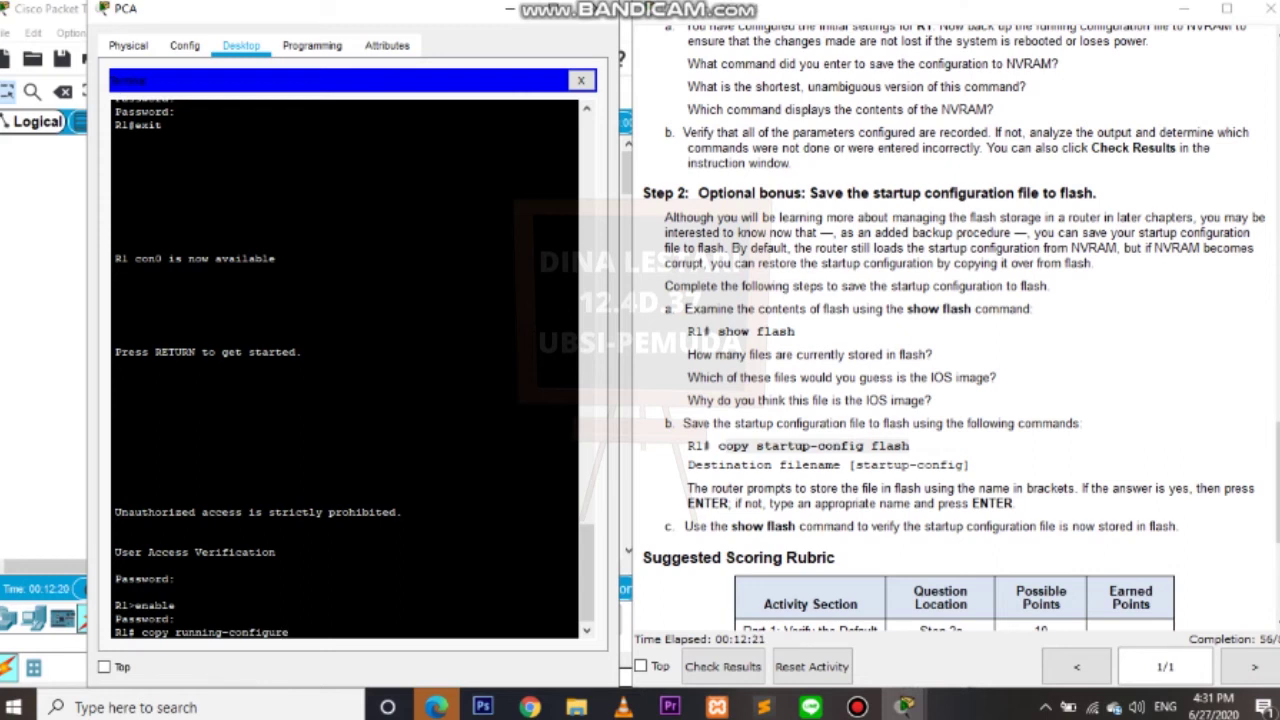
{"action": "key", "text": "BackSpace"}
{"action": "key", "text": "BackSpace"}
{"action": "key", "text": "BackSpace"}
{"action": "type", "text": "start"}
{"action": "type", "text": "-up"}
{"action": "key", "text": "BackSpace"}
{"action": "key", "text": "BackSpace"}
{"action": "key", "text": "BackSpace"}
{"action": "key", "text": "BackSpace"}
{"action": "type", "text": "tup-config"}
{"action": "key", "text": "Return"}
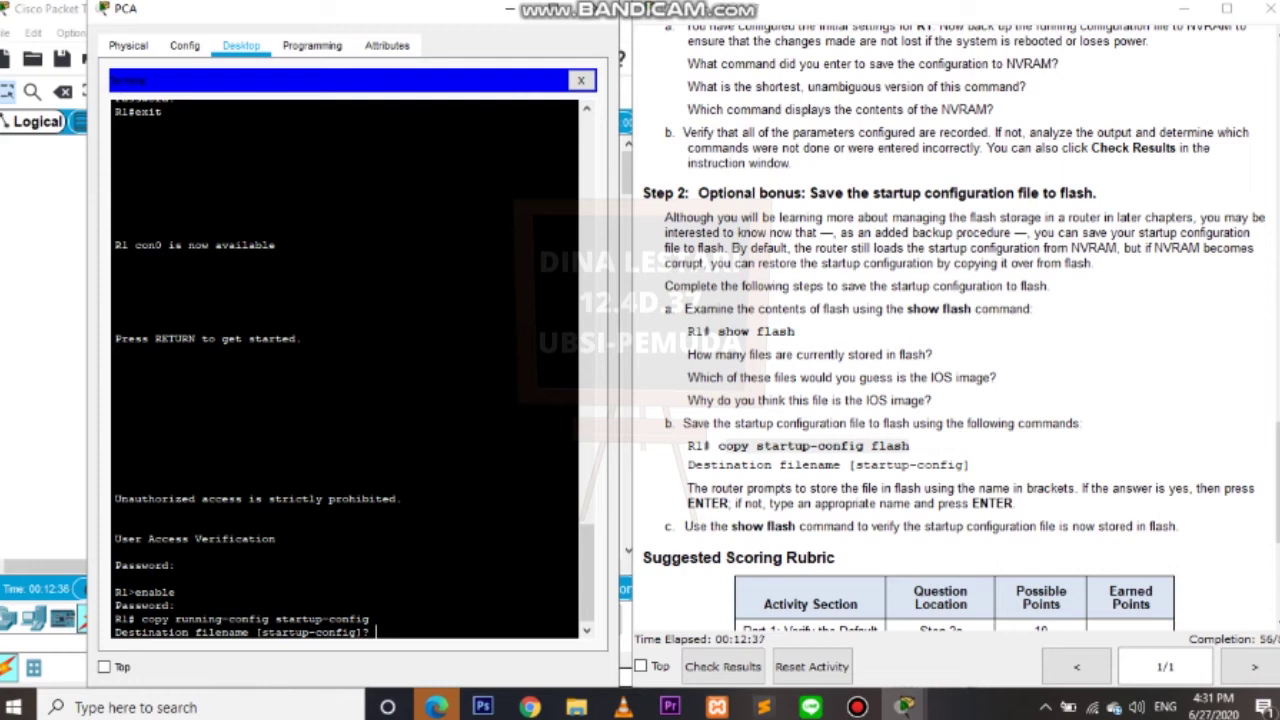
{"action": "key", "text": "Return"}
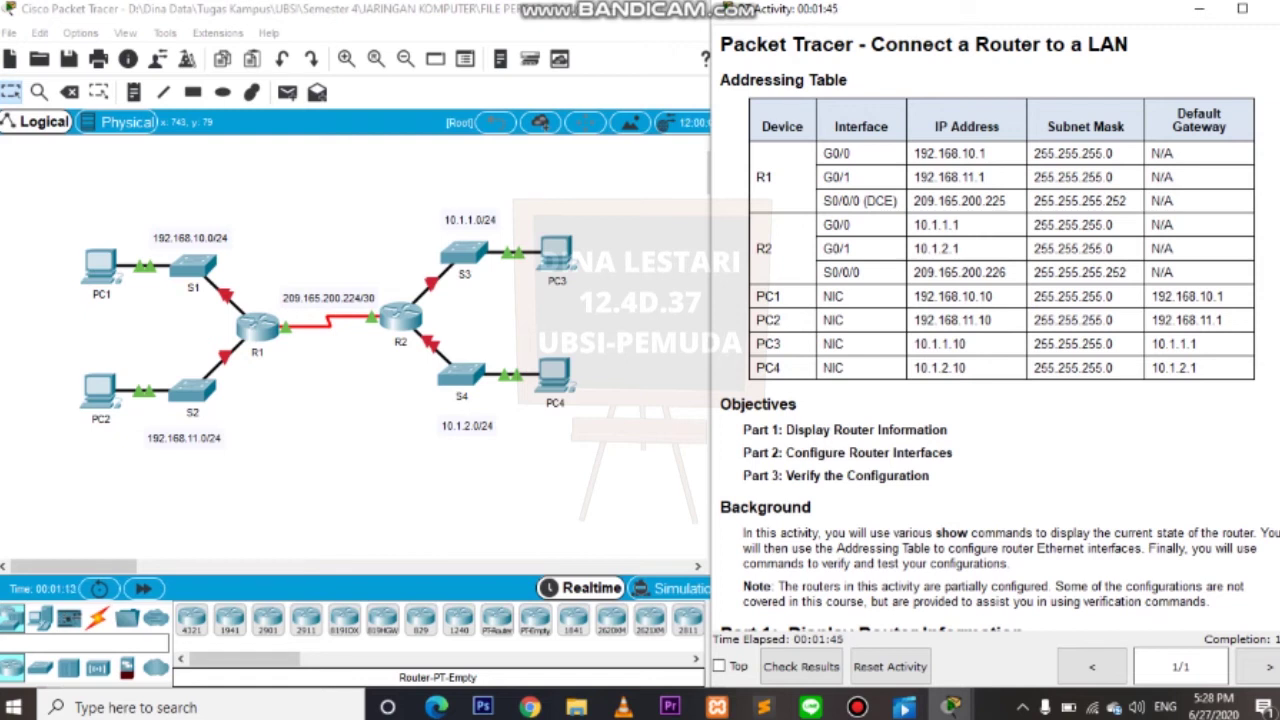
Scroll the instructions and mark the Part 1 and Step 1 headings.
{"action": "scroll", "coordinate": [1000, 330], "scroll_direction": "down", "scroll_amount": 5}
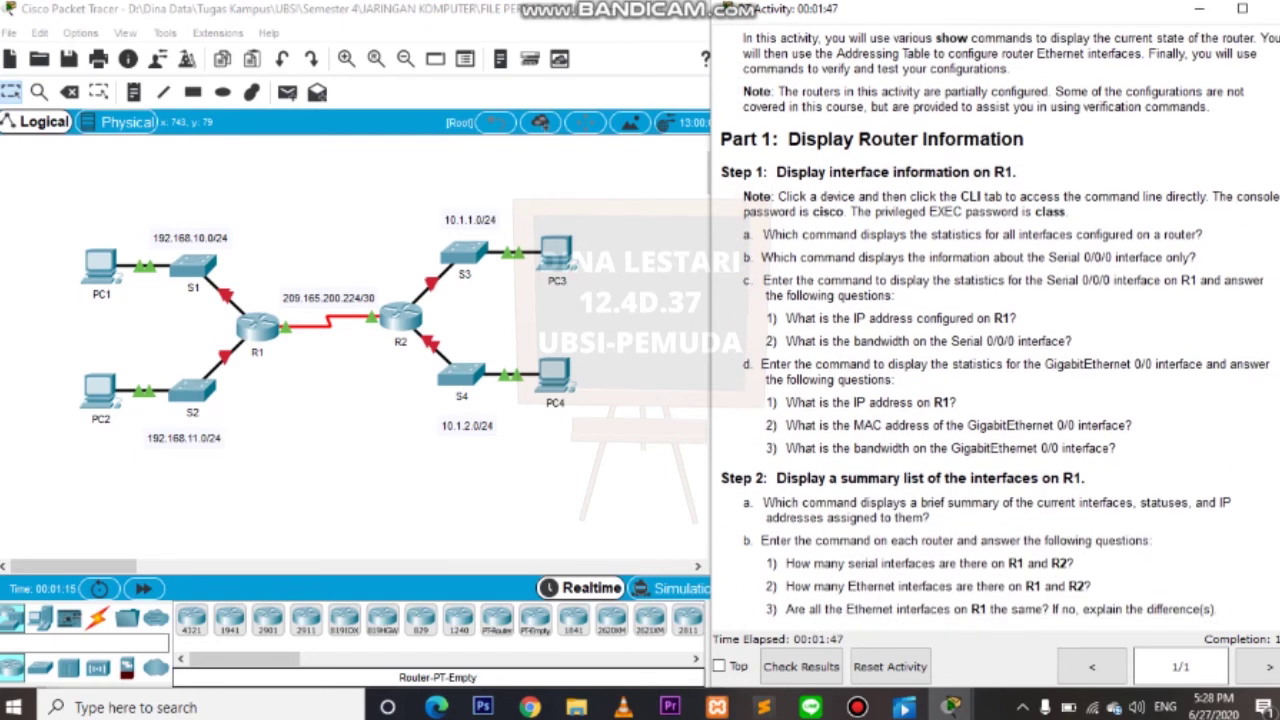
{"action": "left_click_drag", "start_coordinate": [787, 139], "coordinate": [999, 140]}
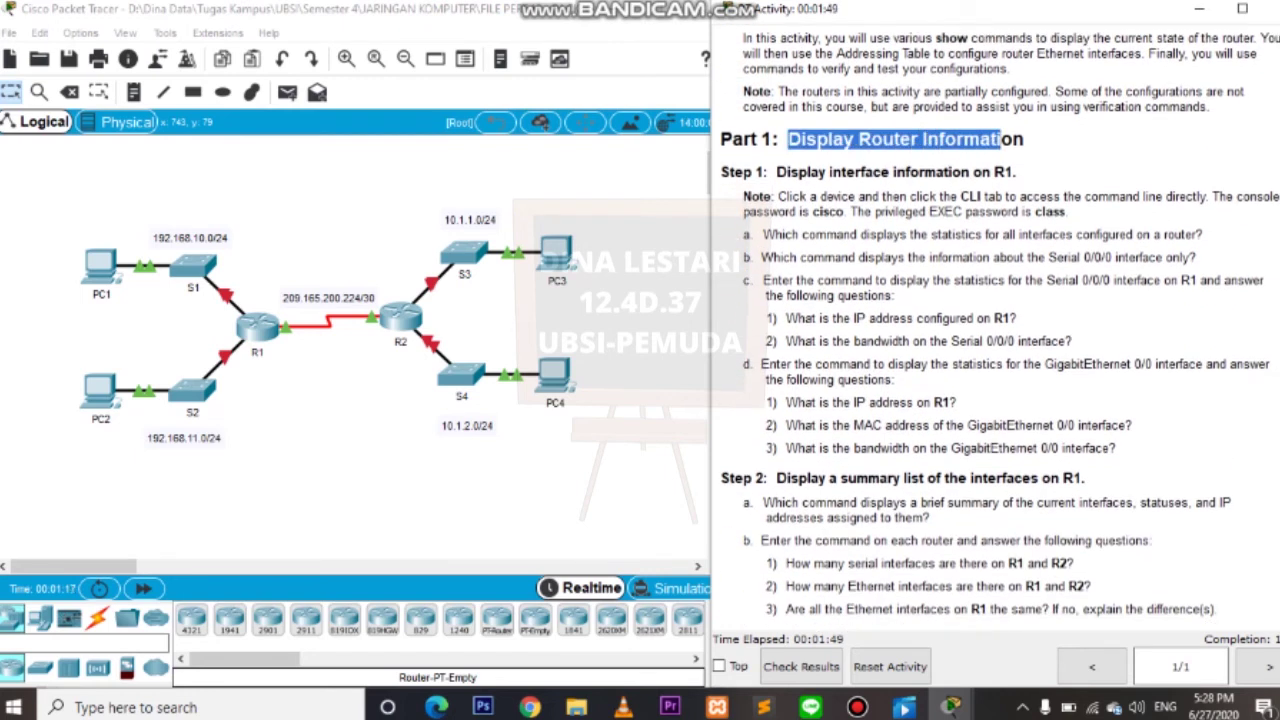
{"action": "left_click", "coordinate": [999, 140]}
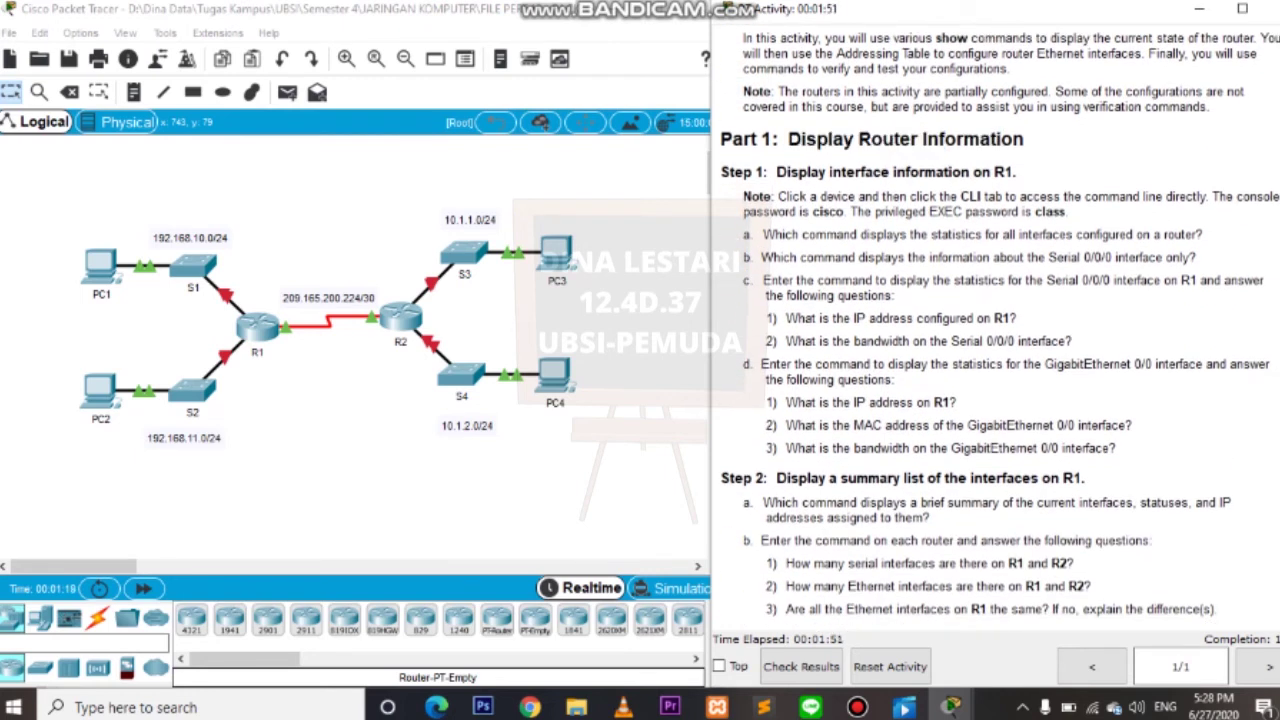
{"action": "left_click_drag", "start_coordinate": [728, 172], "coordinate": [898, 172]}
{"action": "left_click", "coordinate": [898, 172]}
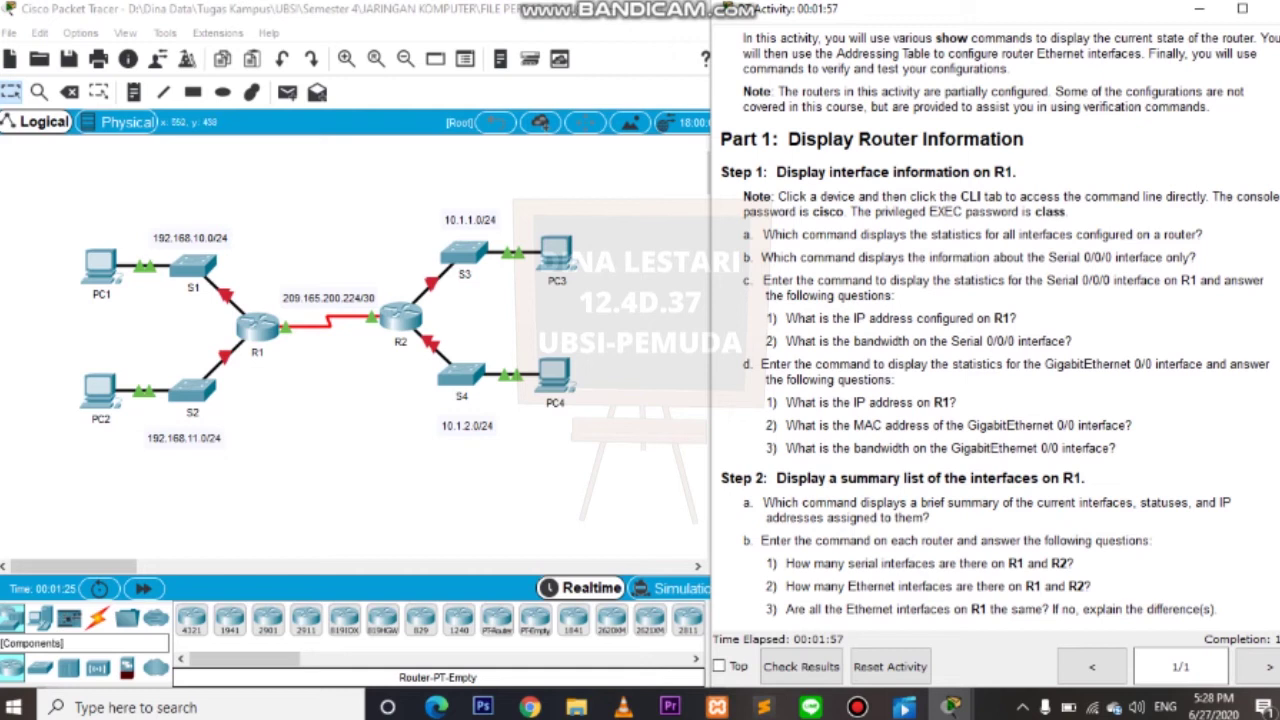
Open R1's CLI and log in with the console password.
{"action": "left_click", "coordinate": [276, 323]}
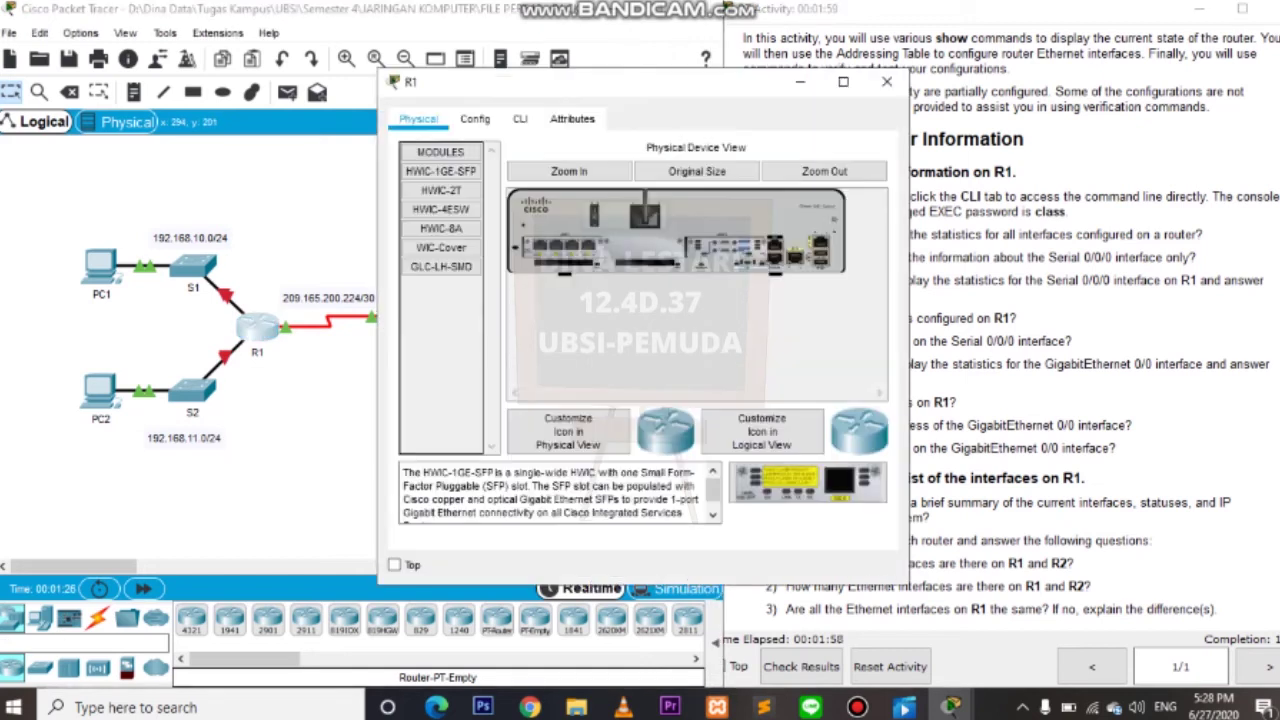
{"action": "left_click", "coordinate": [520, 118]}
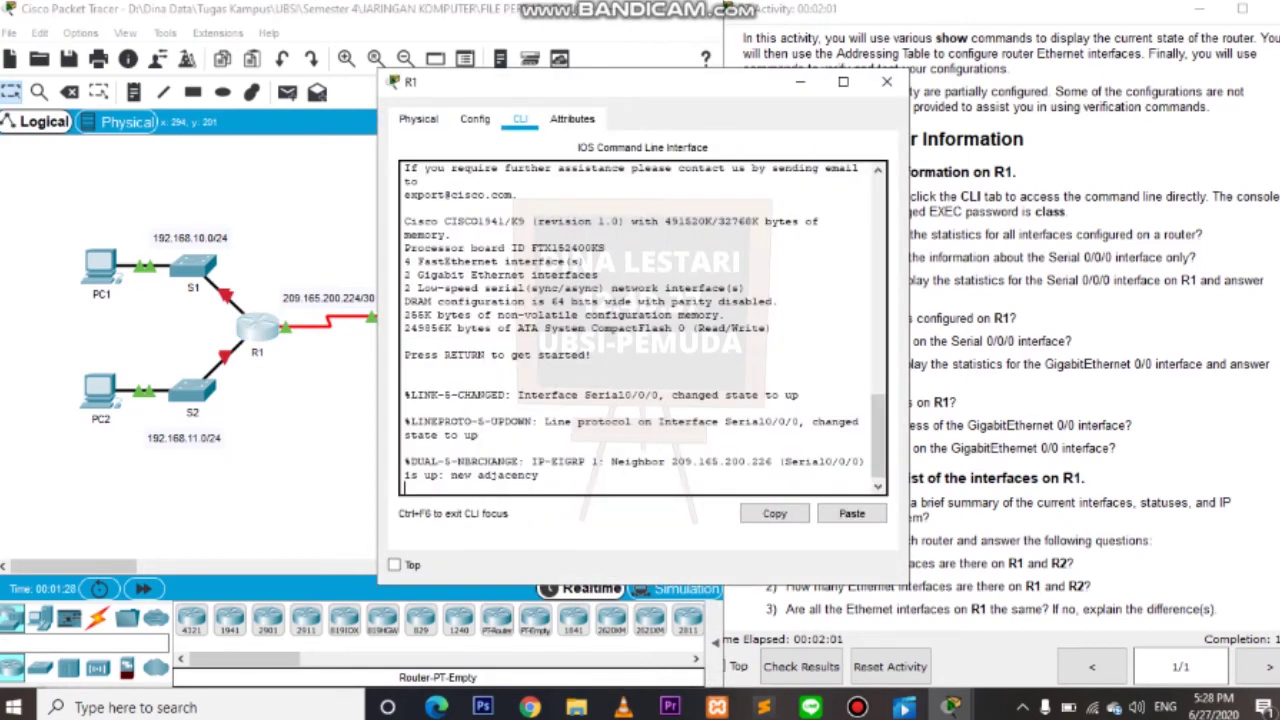
{"action": "key", "text": "Return"}
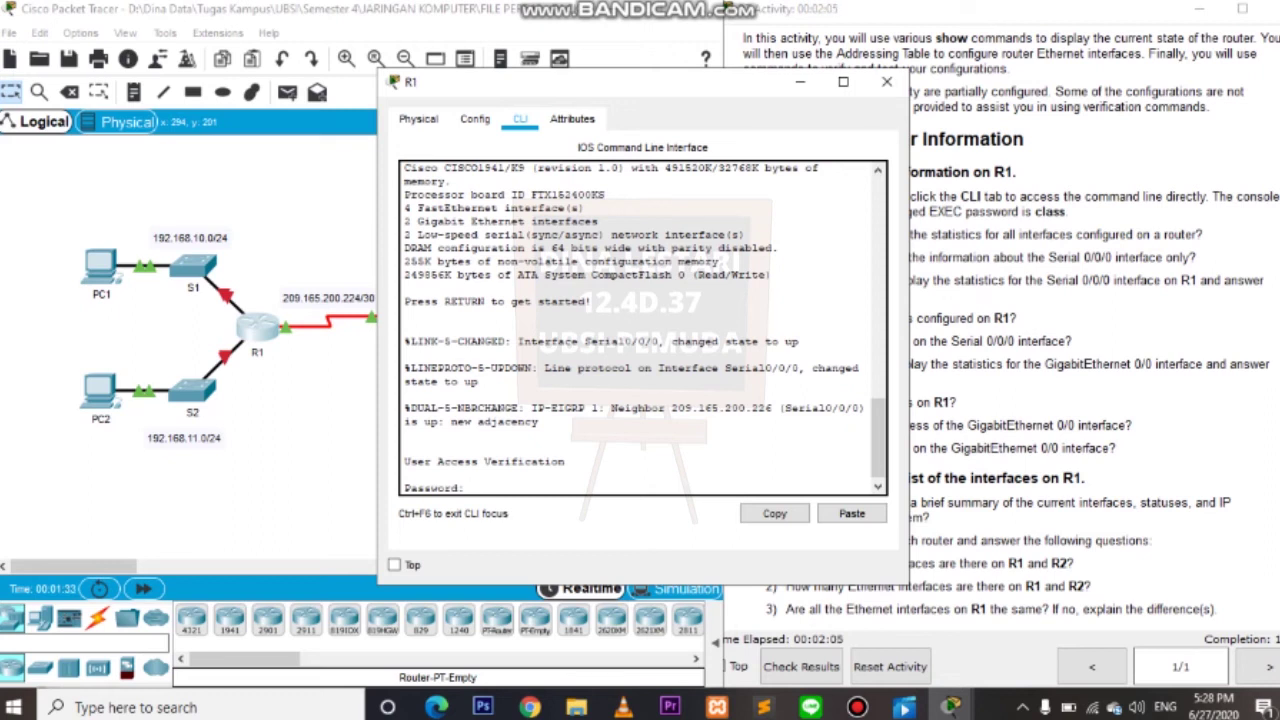
{"action": "key", "text": "Return"}
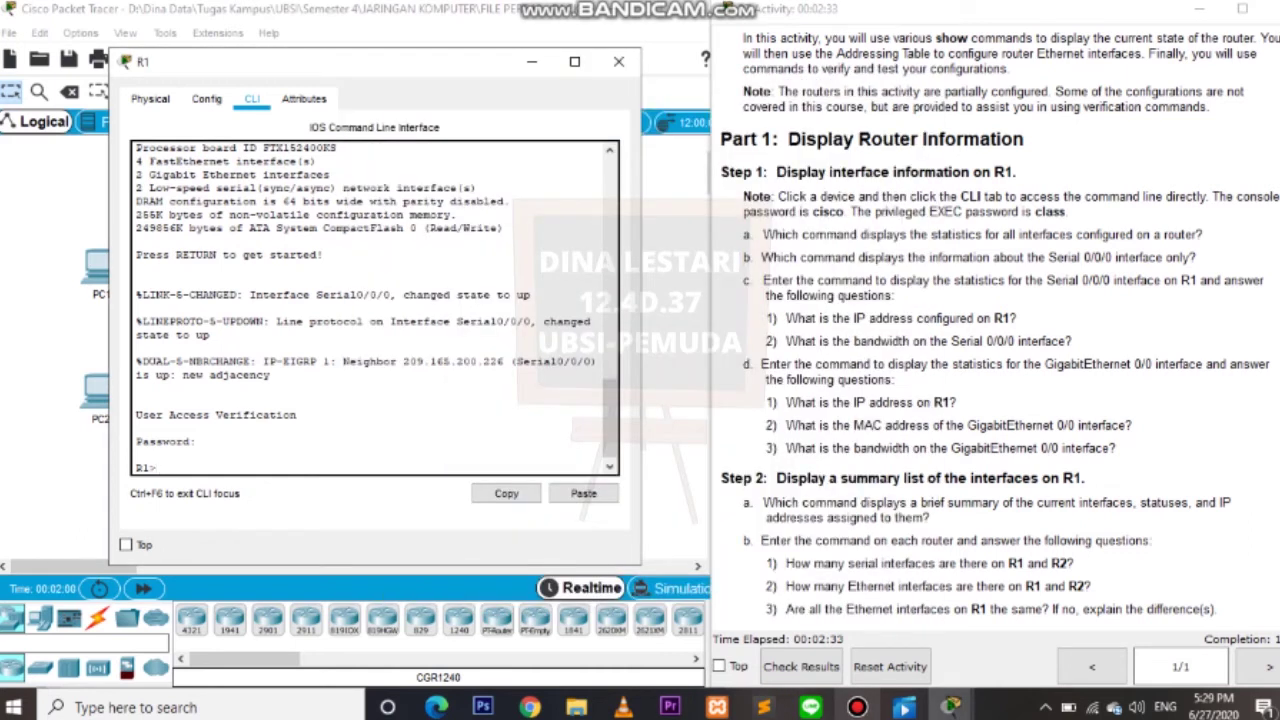
Enter privileged mode on R1 with enable and mark questions a and b in the instructions.
{"action": "type", "text": "enable"}
{"action": "key", "text": "Return"}
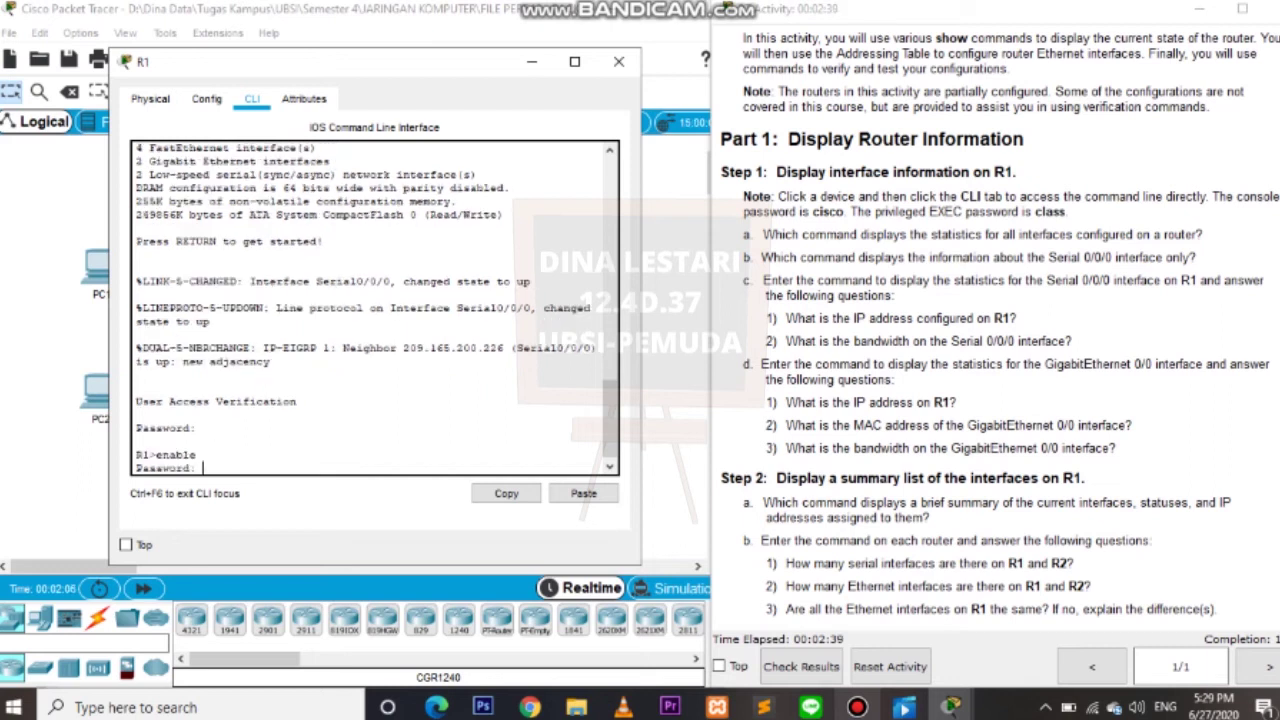
{"action": "key", "text": "Return"}
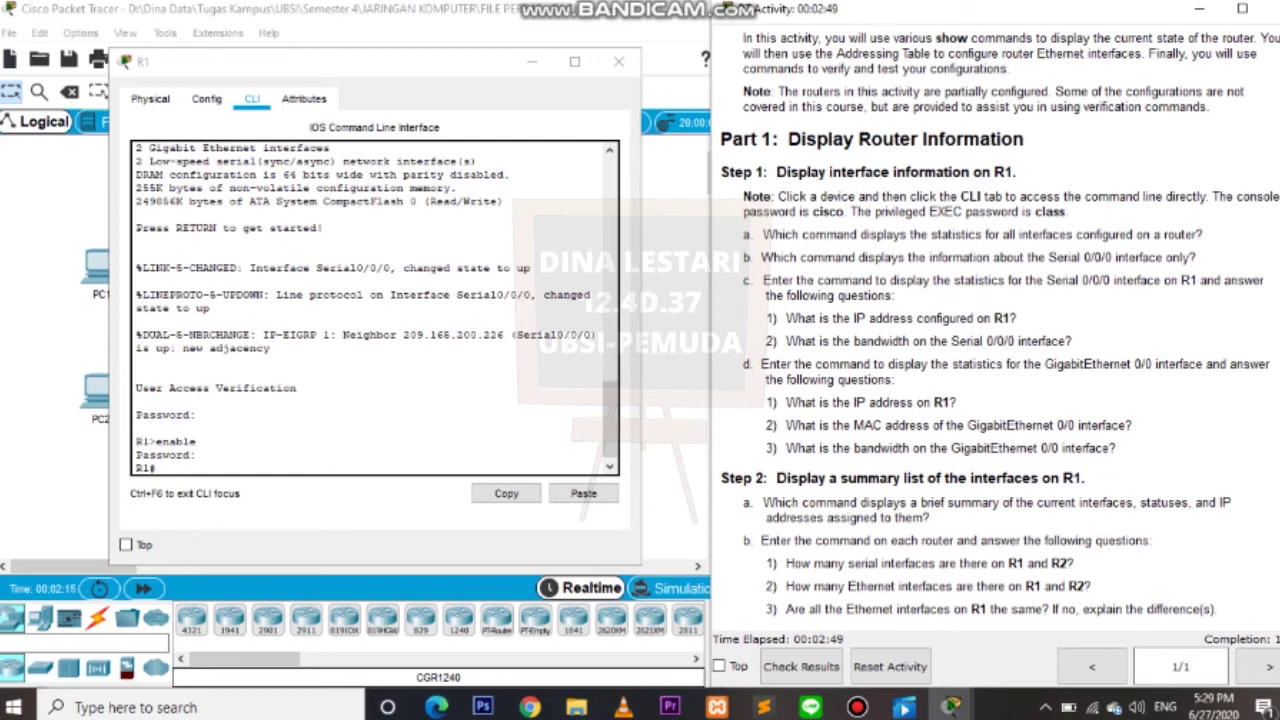
{"action": "left_click_drag", "start_coordinate": [763, 234], "coordinate": [1196, 257]}
{"action": "left_click", "coordinate": [1196, 257]}
{"action": "left_click", "coordinate": [158, 468]}
Run show interface and page through every interface's statistics down to Vlan1.
{"action": "type", "text": "show interface"}
{"action": "key", "text": "Return"}
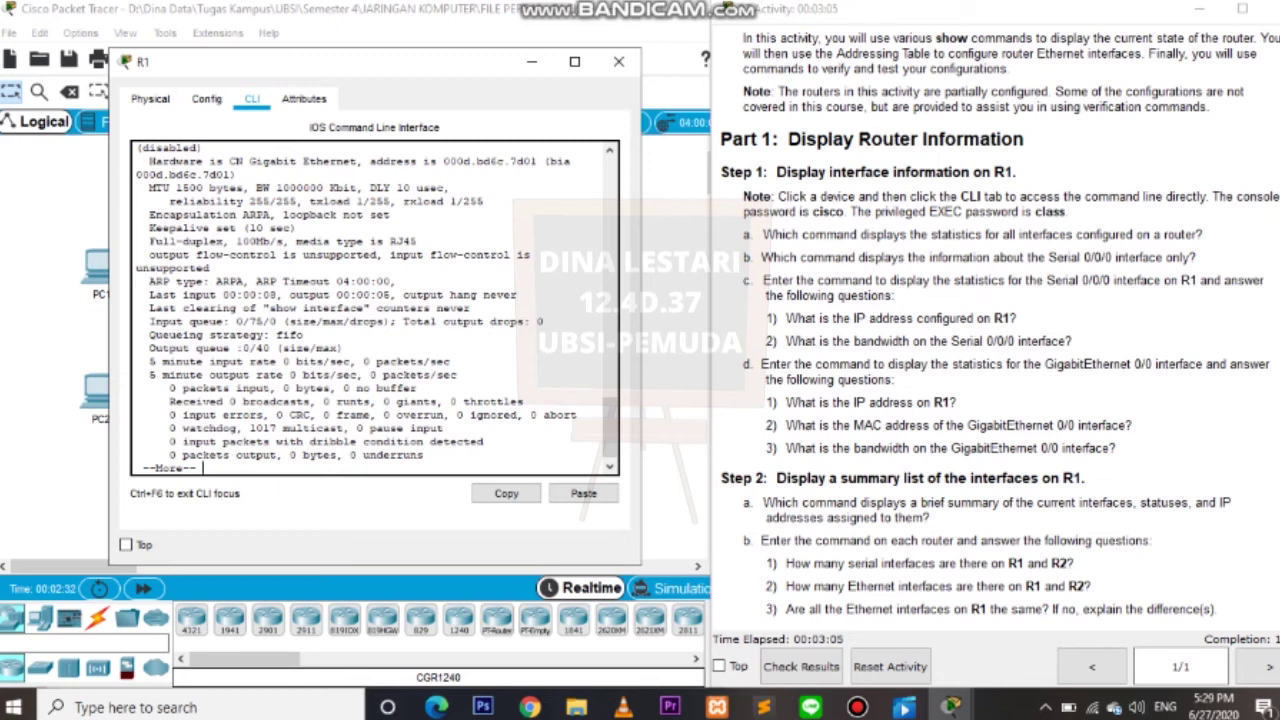
{"action": "key", "text": "Return"}
{"action": "key", "text": "Return"}
{"action": "key", "text": "Return"}
{"action": "key", "text": "Return"}
{"action": "key", "text": "Return"}
{"action": "key", "text": "Return"}
{"action": "key", "text": "Return"}
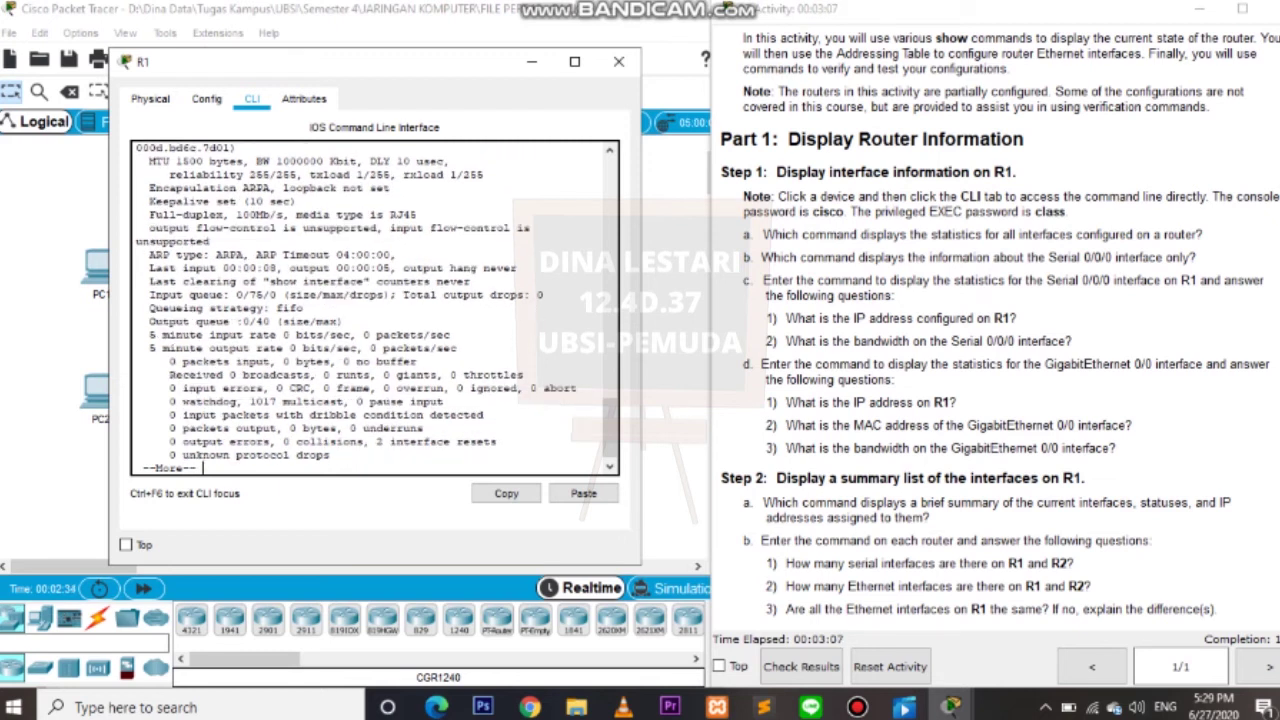
{"action": "key", "text": "Return"}
{"action": "key", "text": "Return"}
{"action": "key", "text": "Return"}
{"action": "key", "text": "Return"}
{"action": "key", "text": "Return"}
{"action": "key", "text": "Return"}
{"action": "key", "text": "Return"}
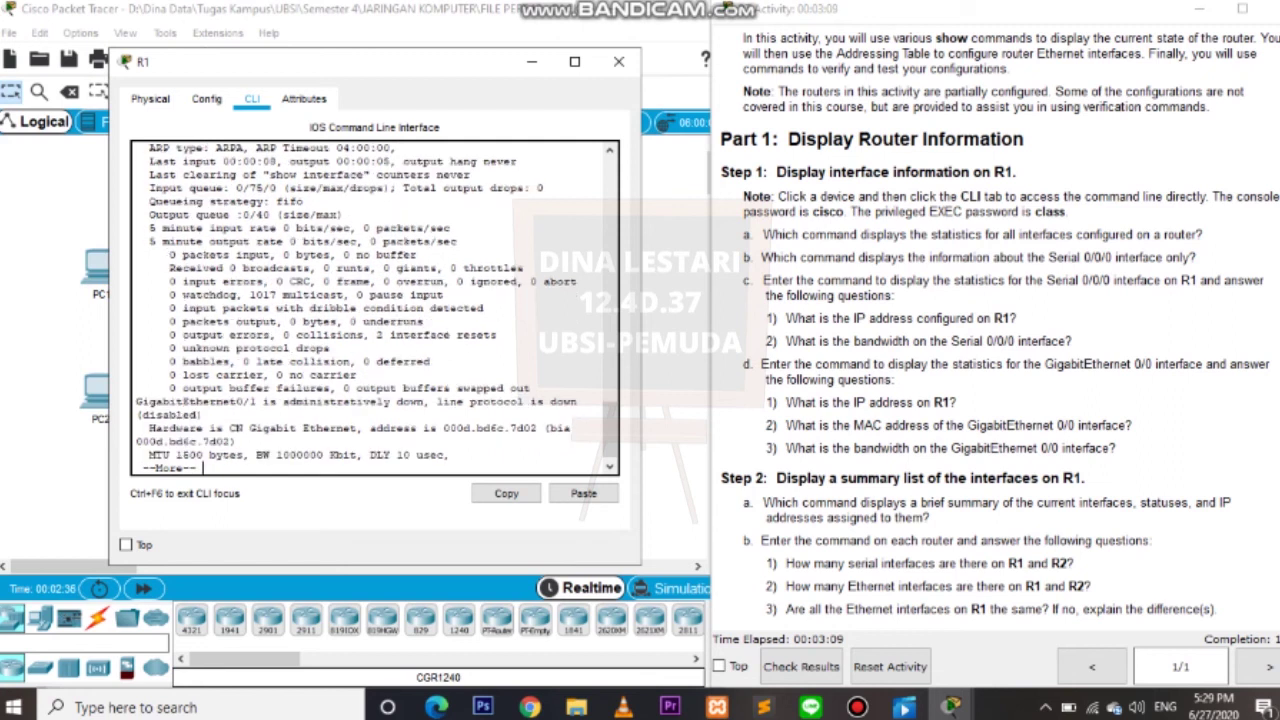
{"action": "key", "text": "Return"}
{"action": "key", "text": "Return"}
{"action": "key", "text": "Return"}
{"action": "key", "text": "Return"}
{"action": "key", "text": "Return"}
{"action": "key", "text": "Return"}
{"action": "key", "text": "Return"}
{"action": "key", "text": "Return"}
{"action": "key", "text": "Return"}
{"action": "key", "text": "Return"}
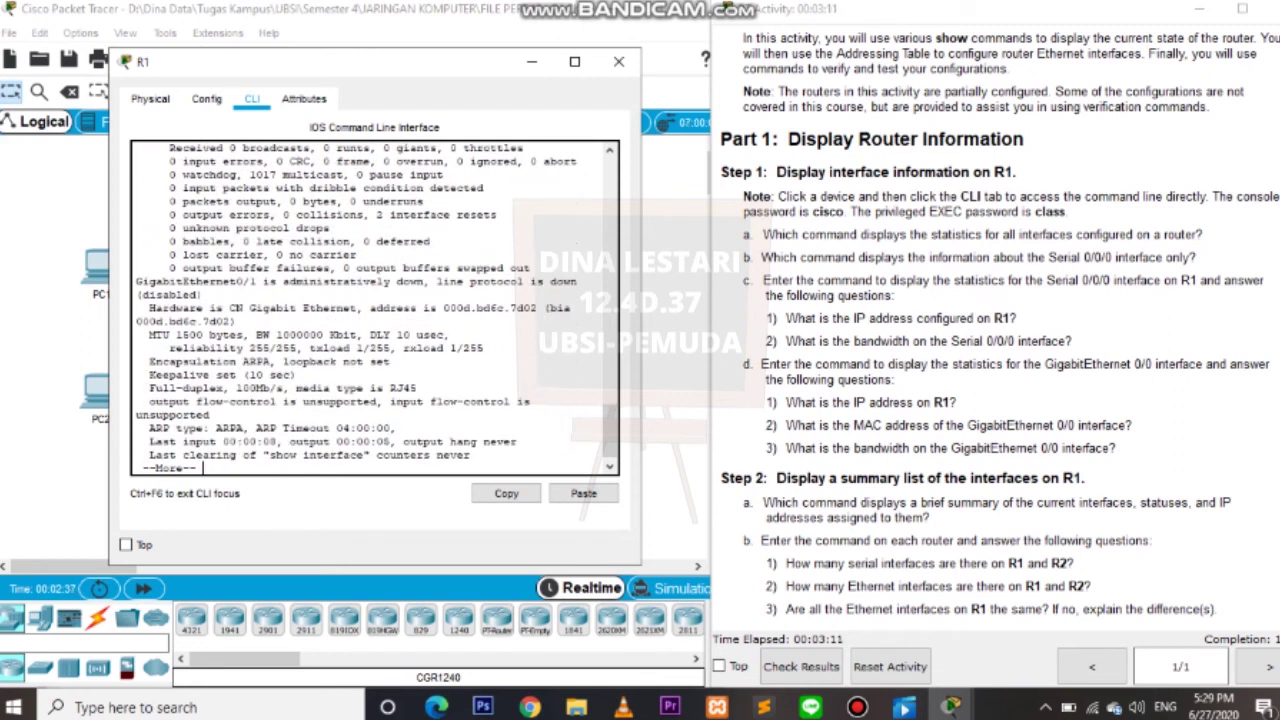
{"action": "key", "text": "Return"}
{"action": "key", "text": "Return"}
{"action": "key", "text": "Return"}
{"action": "key", "text": "Return"}
{"action": "key", "text": "Return"}
{"action": "key", "text": "Return"}
{"action": "key", "text": "Return"}
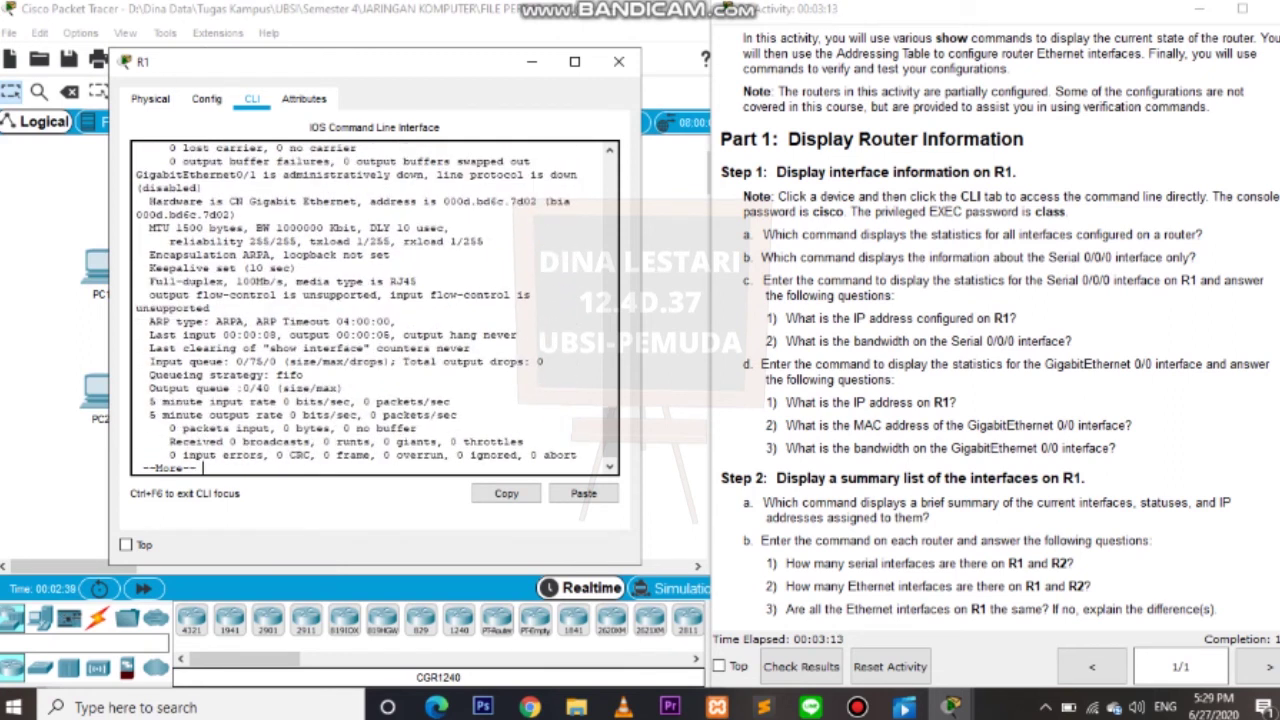
{"action": "key", "text": "Return"}
{"action": "key", "text": "Return"}
{"action": "key", "text": "Return"}
{"action": "key", "text": "Return"}
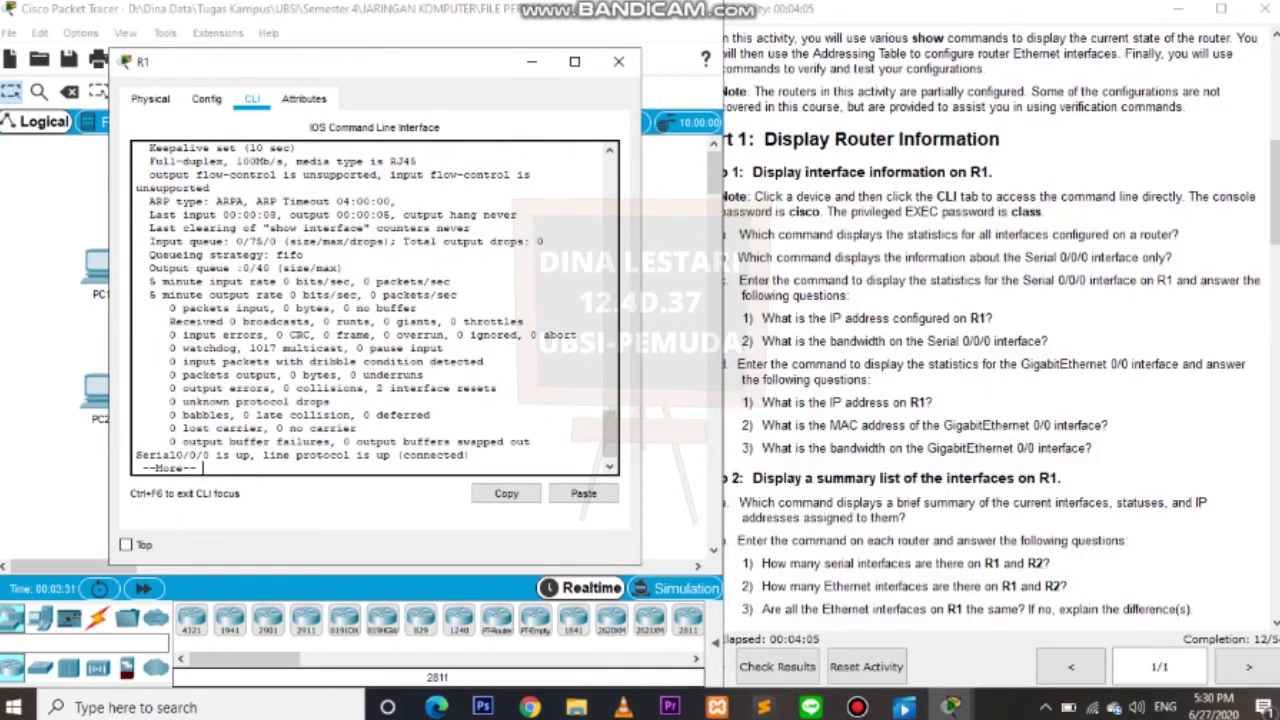
{"action": "key", "text": "Return"}
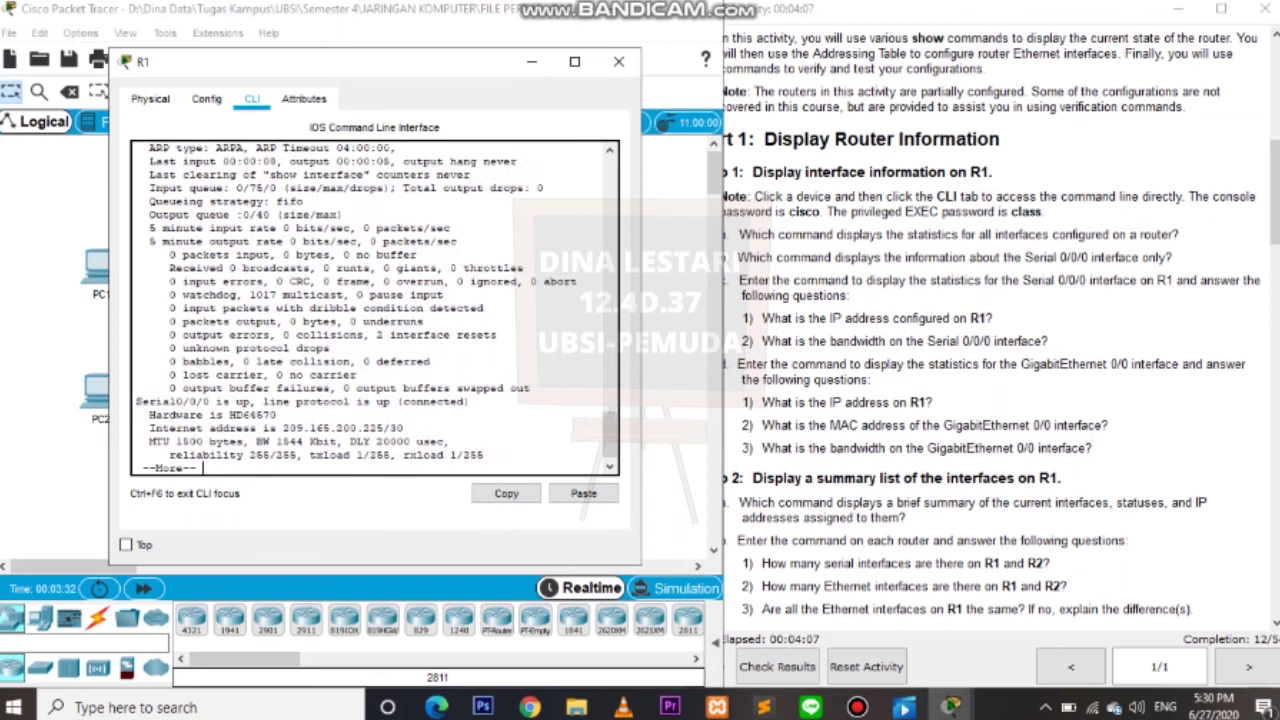
{"action": "key", "text": "Return"}
{"action": "key", "text": "Return"}
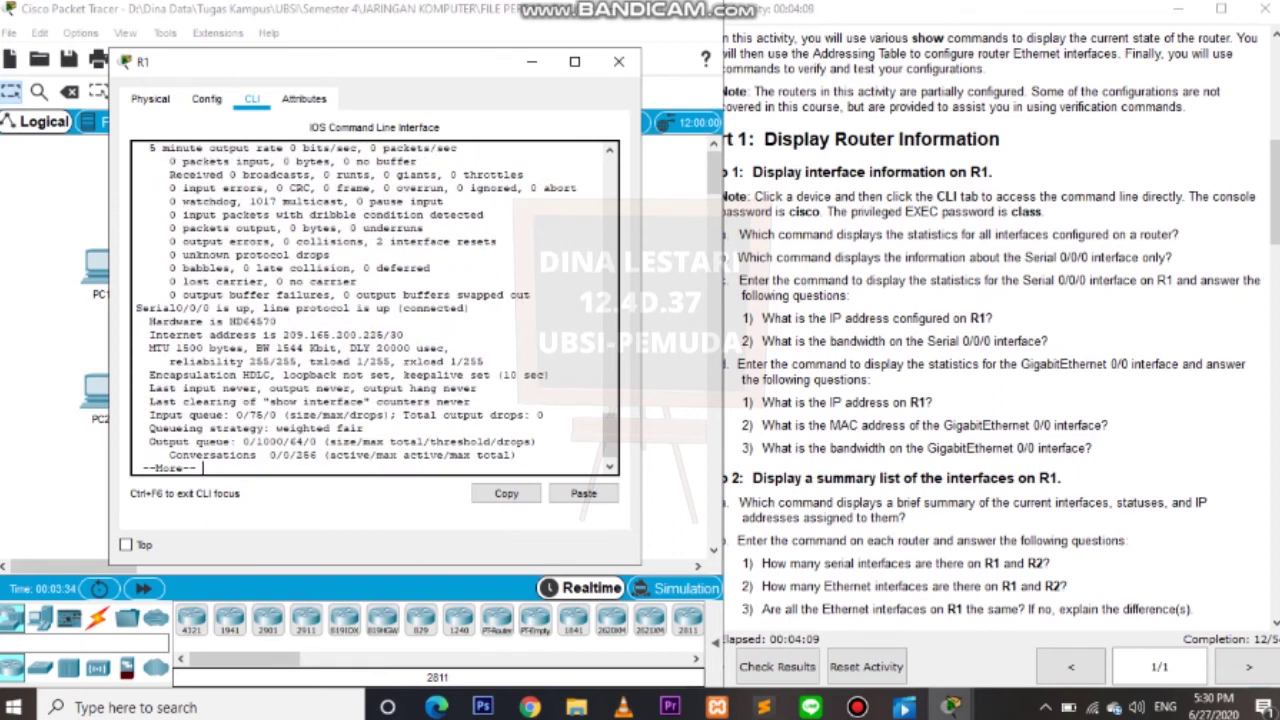
{"action": "key", "text": "Return"}
{"action": "key", "text": "Return"}
{"action": "key", "text": "Return"}
{"action": "key", "text": "Return"}
{"action": "key", "text": "Return"}
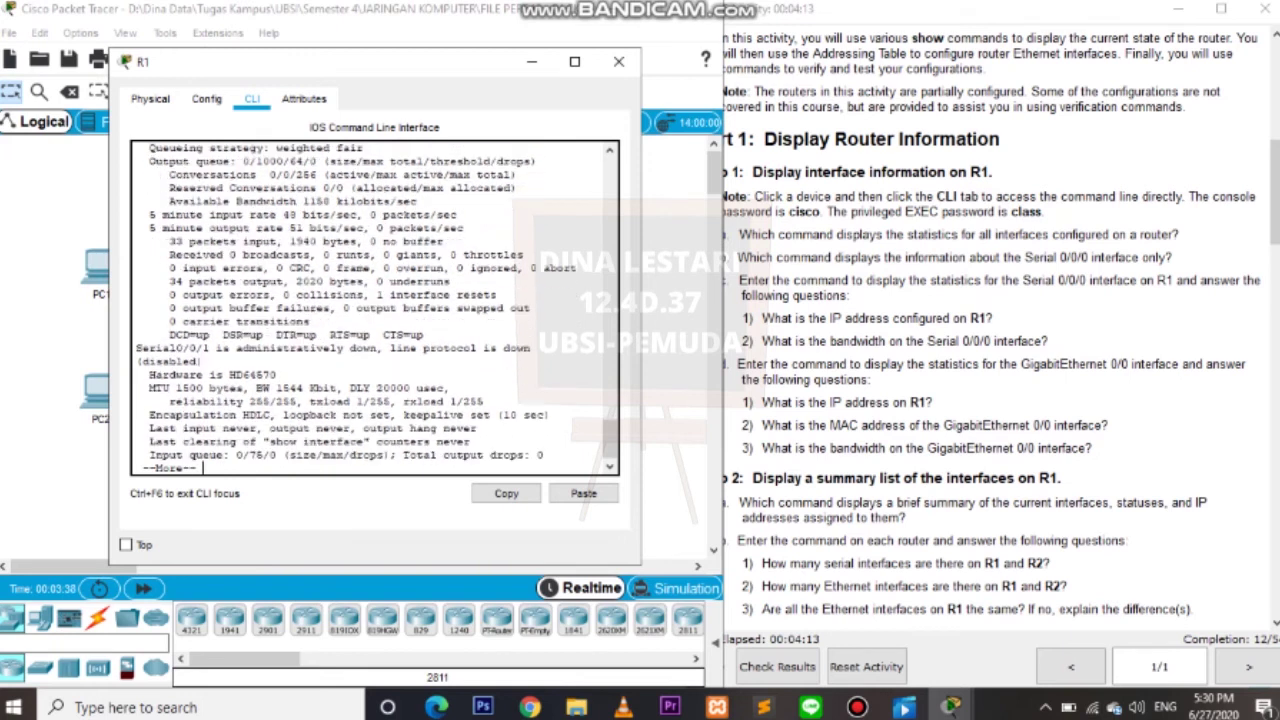
{"action": "key", "text": "Return"}
{"action": "key", "text": "Return"}
{"action": "key", "text": "Return"}
{"action": "key", "text": "Return"}
{"action": "key", "text": "Return"}
{"action": "key", "text": "Return"}
{"action": "key", "text": "Return"}
{"action": "key", "text": "Return"}
{"action": "key", "text": "Return"}
{"action": "key", "text": "Return"}
{"action": "key", "text": "Return"}
{"action": "key", "text": "Return"}
{"action": "key", "text": "Return"}
{"action": "key", "text": "Return"}
{"action": "key", "text": "Return"}
{"action": "key", "text": "Return"}
{"action": "key", "text": "Return"}
{"action": "key", "text": "Return"}
{"action": "key", "text": "Return"}
{"action": "key", "text": "Return"}
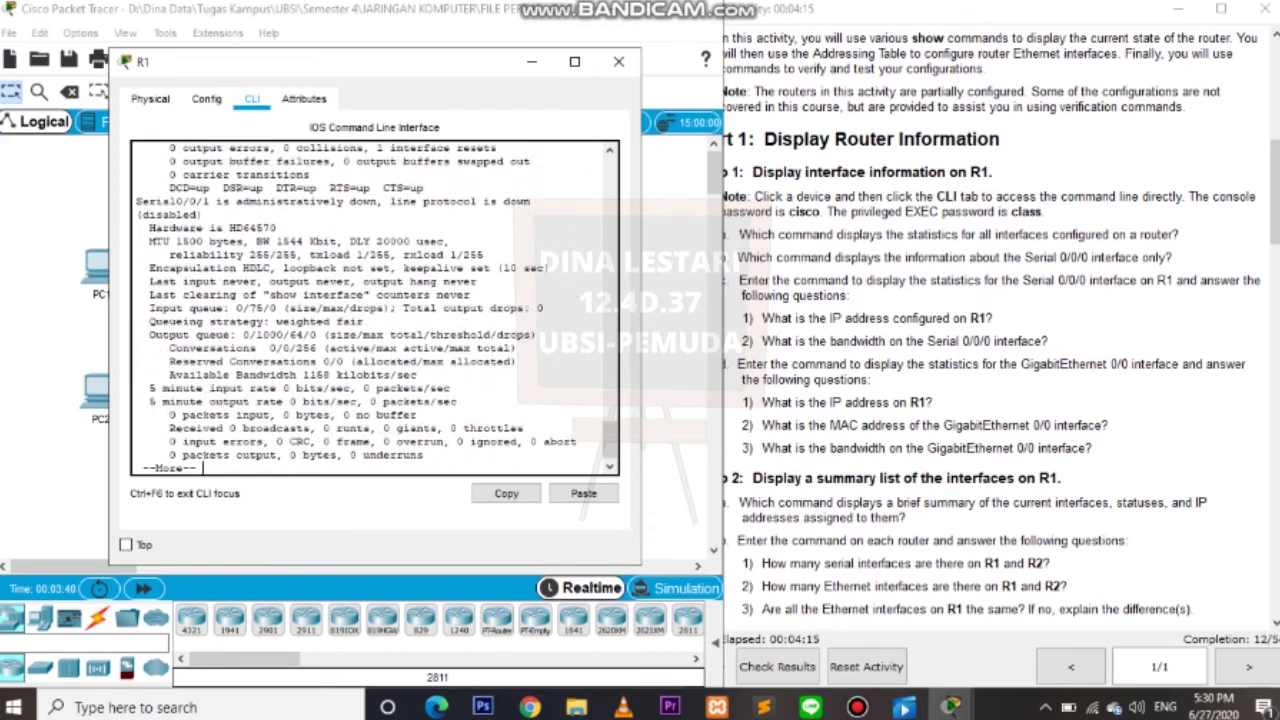
{"action": "key", "text": "Return"}
{"action": "key", "text": "Return"}
{"action": "key", "text": "Return"}
{"action": "key", "text": "Return"}
{"action": "key", "text": "Return"}
{"action": "key", "text": "Return"}
{"action": "key", "text": "Return"}
{"action": "key", "text": "Return"}
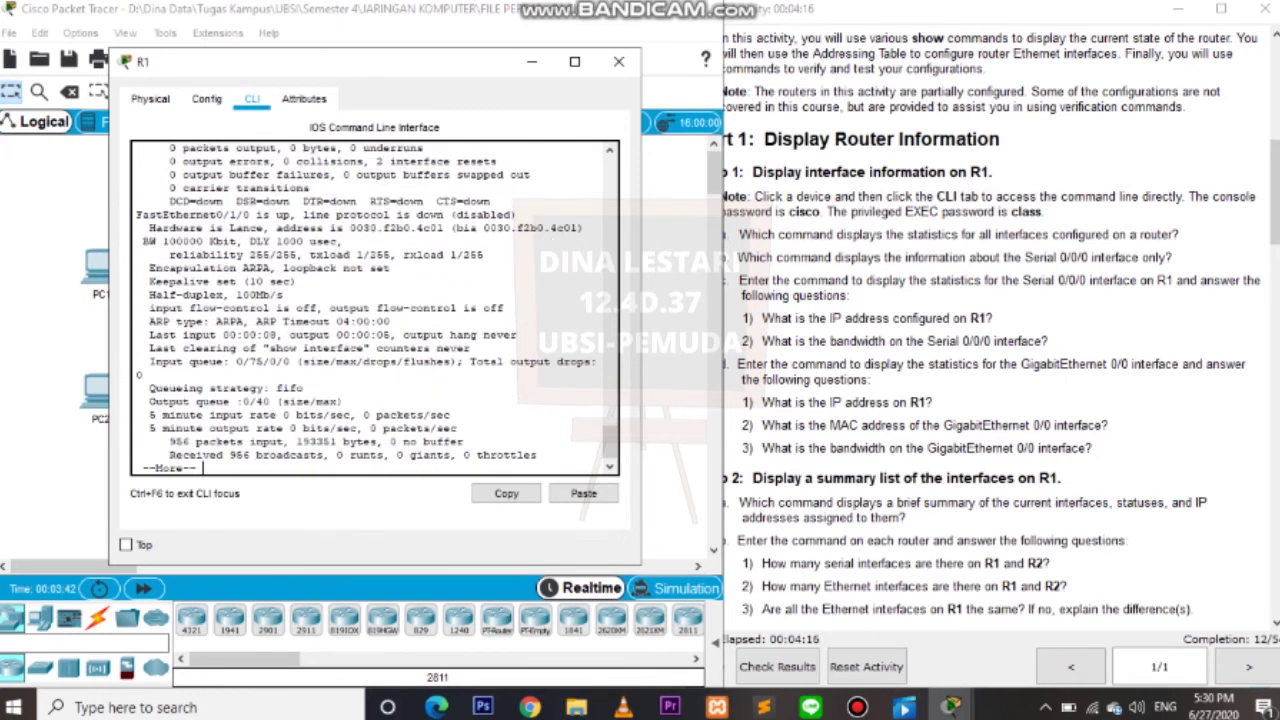
{"action": "key", "text": "Return"}
{"action": "key", "text": "Return"}
{"action": "key", "text": "Return"}
{"action": "key", "text": "Return"}
{"action": "key", "text": "Return"}
{"action": "key", "text": "Return"}
{"action": "key", "text": "Return"}
{"action": "key", "text": "Return"}
{"action": "key", "text": "Return"}
{"action": "key", "text": "Return"}
{"action": "key", "text": "Return"}
{"action": "key", "text": "Return"}
{"action": "key", "text": "Return"}
{"action": "key", "text": "Return"}
{"action": "key", "text": "Return"}
{"action": "key", "text": "Return"}
{"action": "key", "text": "Return"}
{"action": "key", "text": "Return"}
{"action": "key", "text": "Return"}
{"action": "key", "text": "Return"}
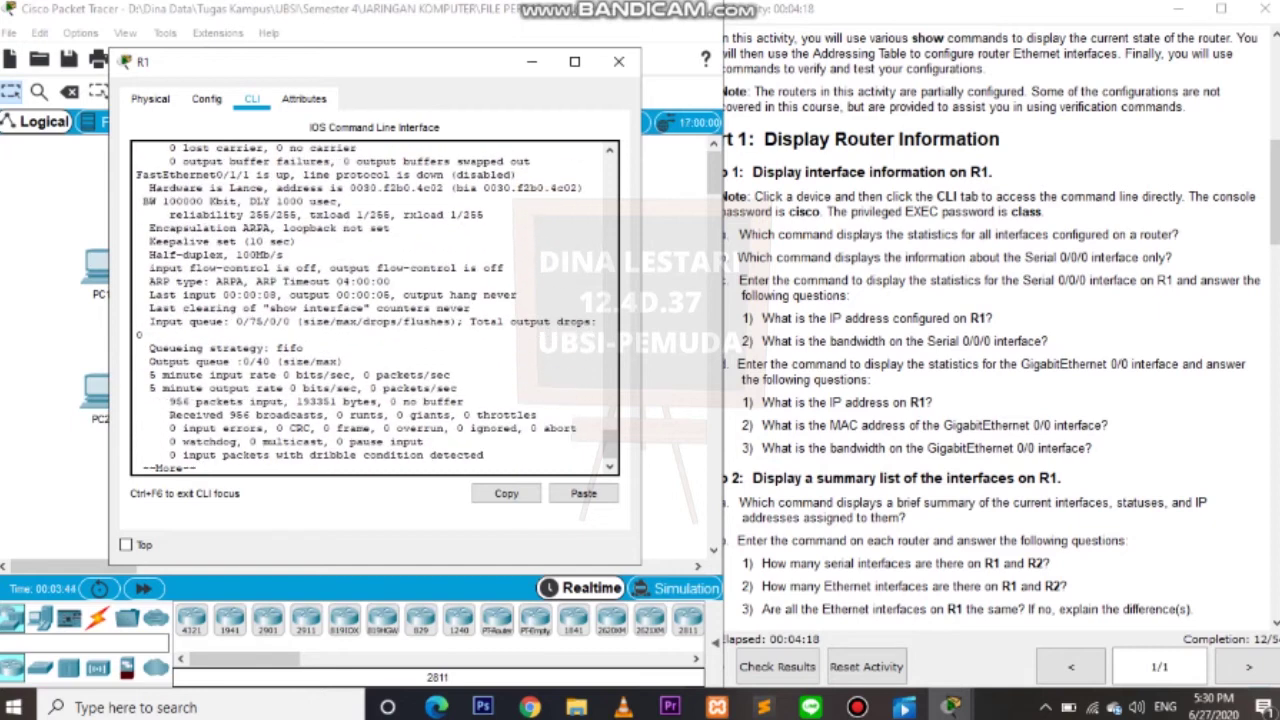
{"action": "key", "text": "Return"}
{"action": "key", "text": "Return"}
{"action": "key", "text": "Return"}
{"action": "key", "text": "Return"}
{"action": "key", "text": "Return"}
{"action": "key", "text": "Return"}
{"action": "key", "text": "Return"}
{"action": "key", "text": "Return"}
{"action": "key", "text": "Return"}
{"action": "key", "text": "Return"}
{"action": "key", "text": "Return"}
{"action": "key", "text": "Return"}
{"action": "key", "text": "Return"}
{"action": "key", "text": "Return"}
{"action": "key", "text": "Return"}
{"action": "key", "text": "Return"}
{"action": "key", "text": "Return"}
{"action": "key", "text": "Return"}
{"action": "key", "text": "Return"}
{"action": "key", "text": "Return"}
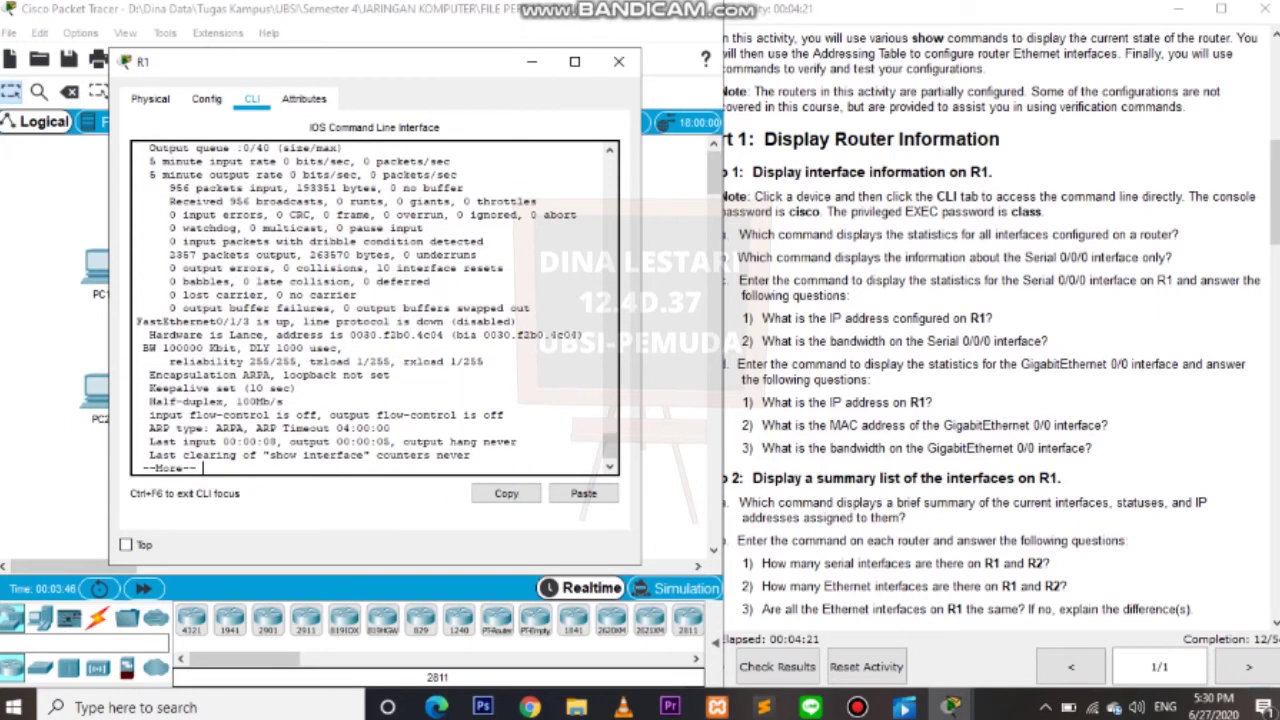
{"action": "key", "text": "Return"}
{"action": "key", "text": "Return"}
{"action": "key", "text": "Return"}
{"action": "key", "text": "Return"}
{"action": "key", "text": "Return"}
{"action": "key", "text": "Return"}
{"action": "key", "text": "Return"}
{"action": "key", "text": "Return"}
{"action": "key", "text": "Return"}
{"action": "key", "text": "Return"}
{"action": "key", "text": "Return"}
{"action": "key", "text": "Return"}
{"action": "key", "text": "Return"}
{"action": "key", "text": "Return"}
{"action": "key", "text": "Return"}
{"action": "key", "text": "Return"}
{"action": "key", "text": "Return"}
{"action": "key", "text": "Return"}
{"action": "key", "text": "Return"}
{"action": "key", "text": "Return"}
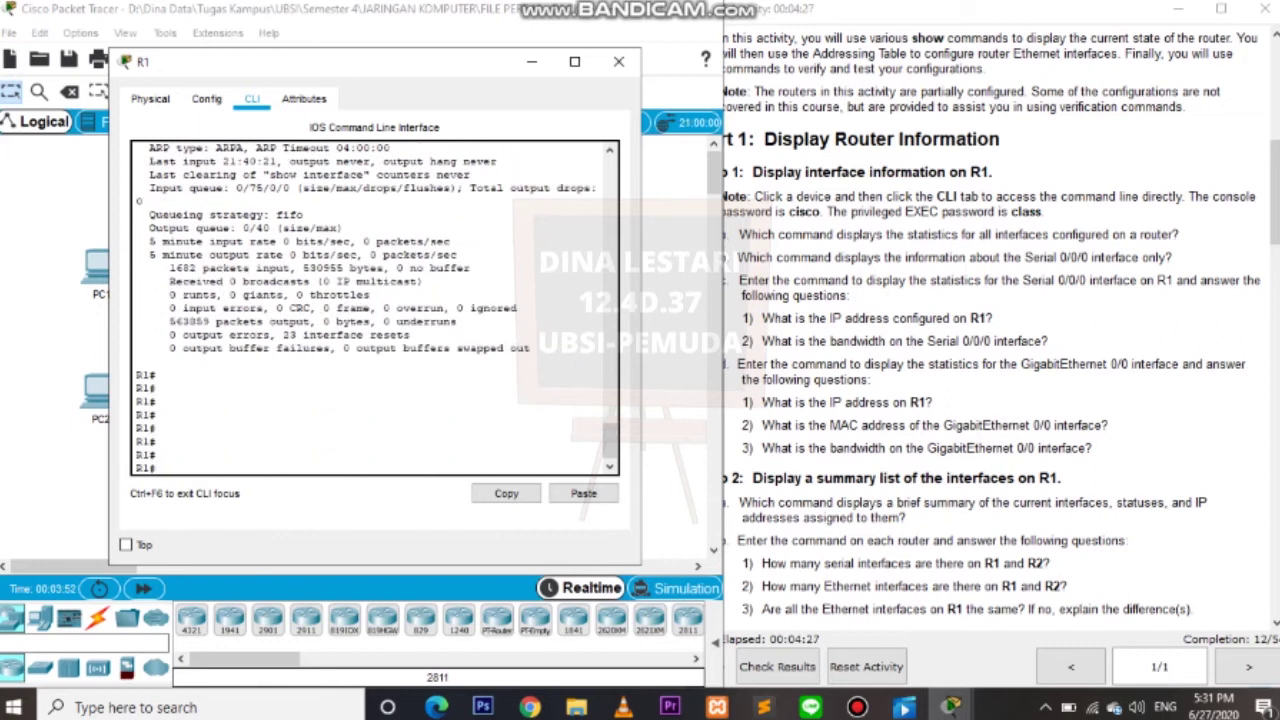
Check the Serial 0/0/0 question, then run show interface serial 0/0/0 and read its output.
{"action": "key", "text": "alt+Tab"}
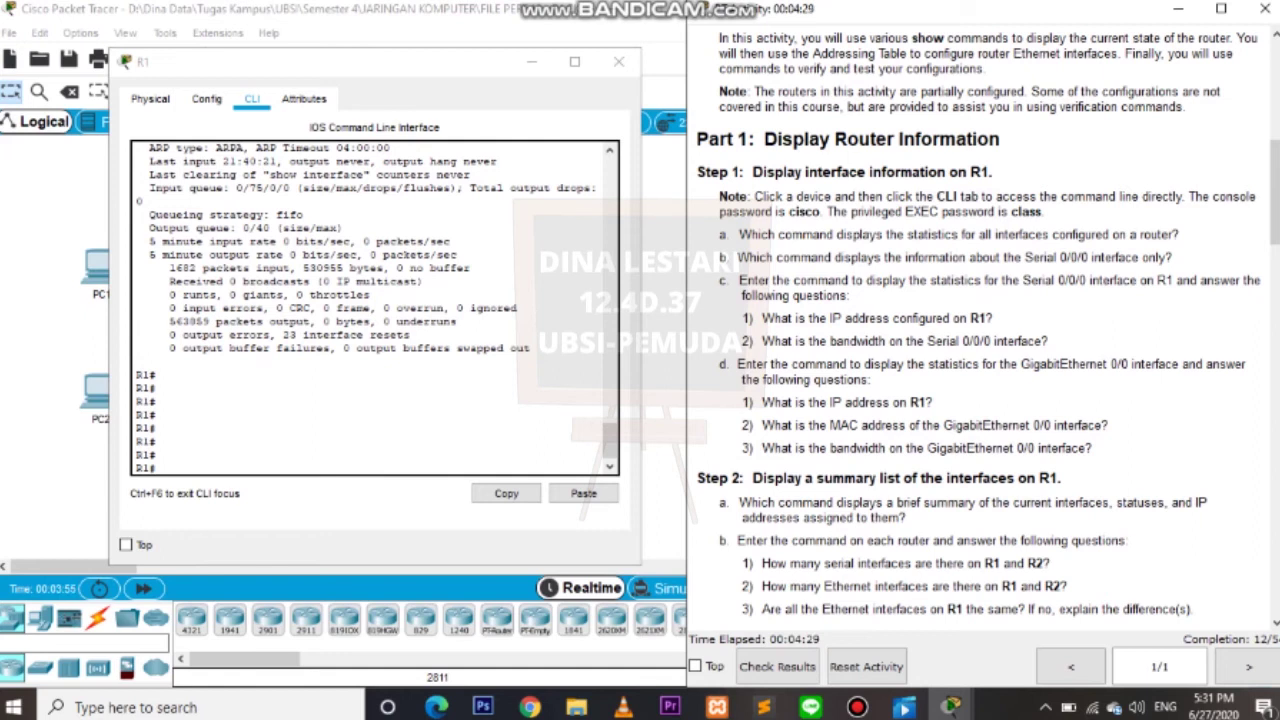
{"action": "left_click_drag", "start_coordinate": [718, 257], "coordinate": [1172, 257]}
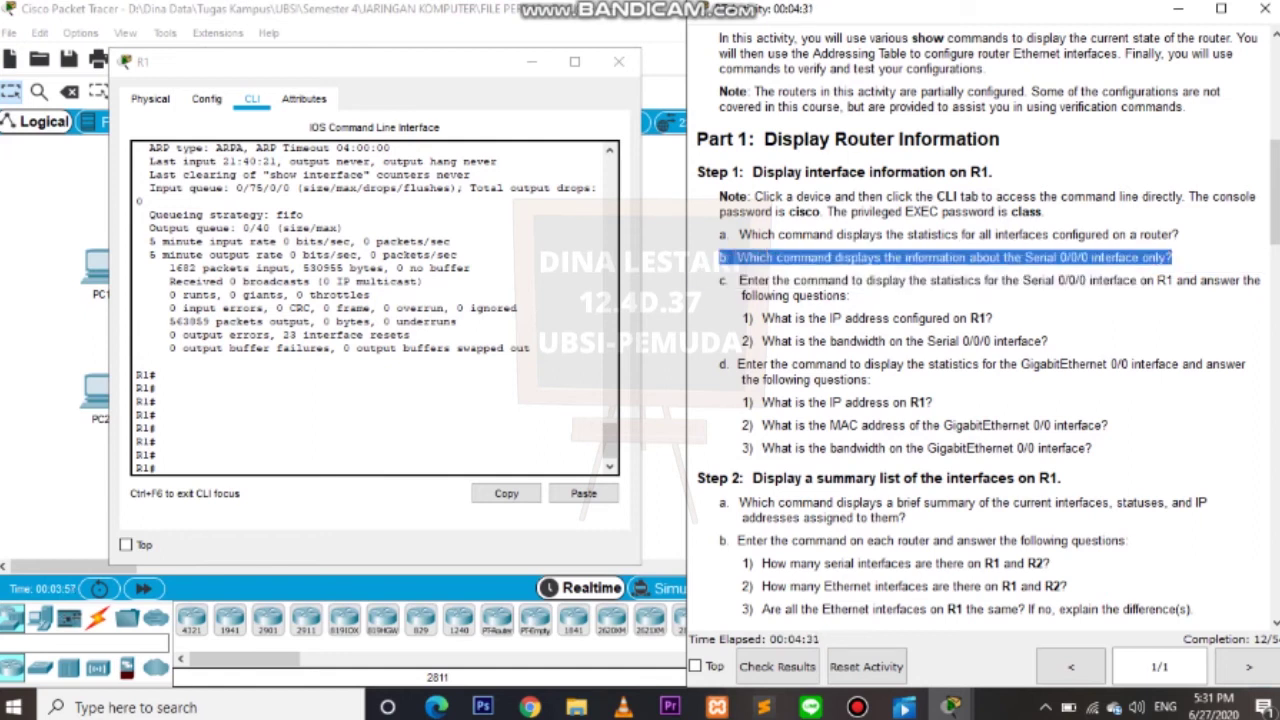
{"action": "left_click", "coordinate": [1172, 257]}
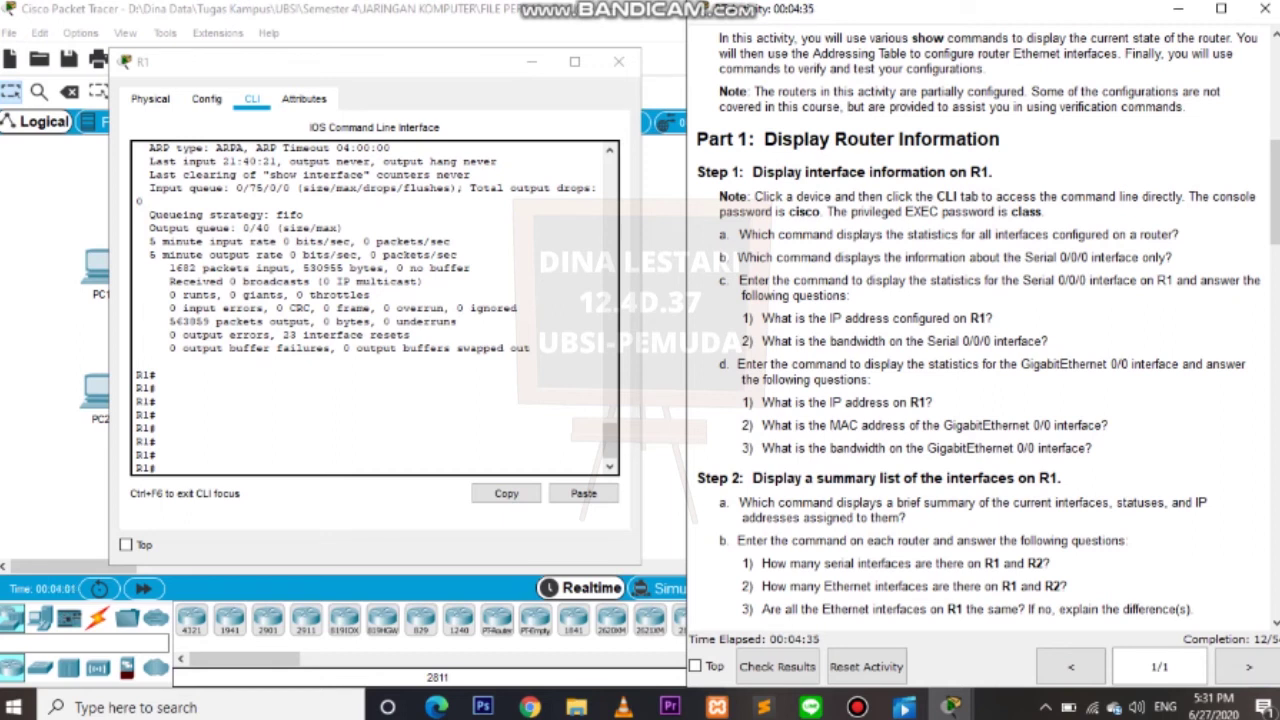
{"action": "left_click_drag", "start_coordinate": [1032, 257], "coordinate": [1090, 257]}
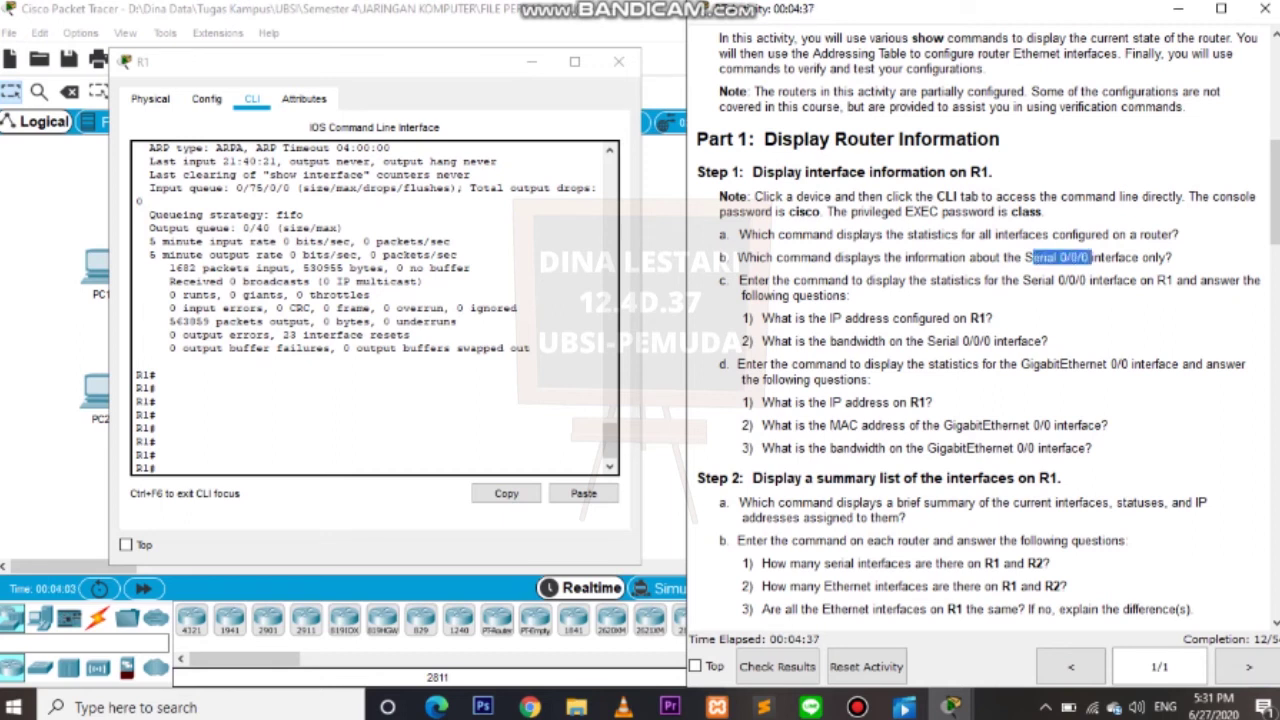
{"action": "key", "text": "alt+Tab"}
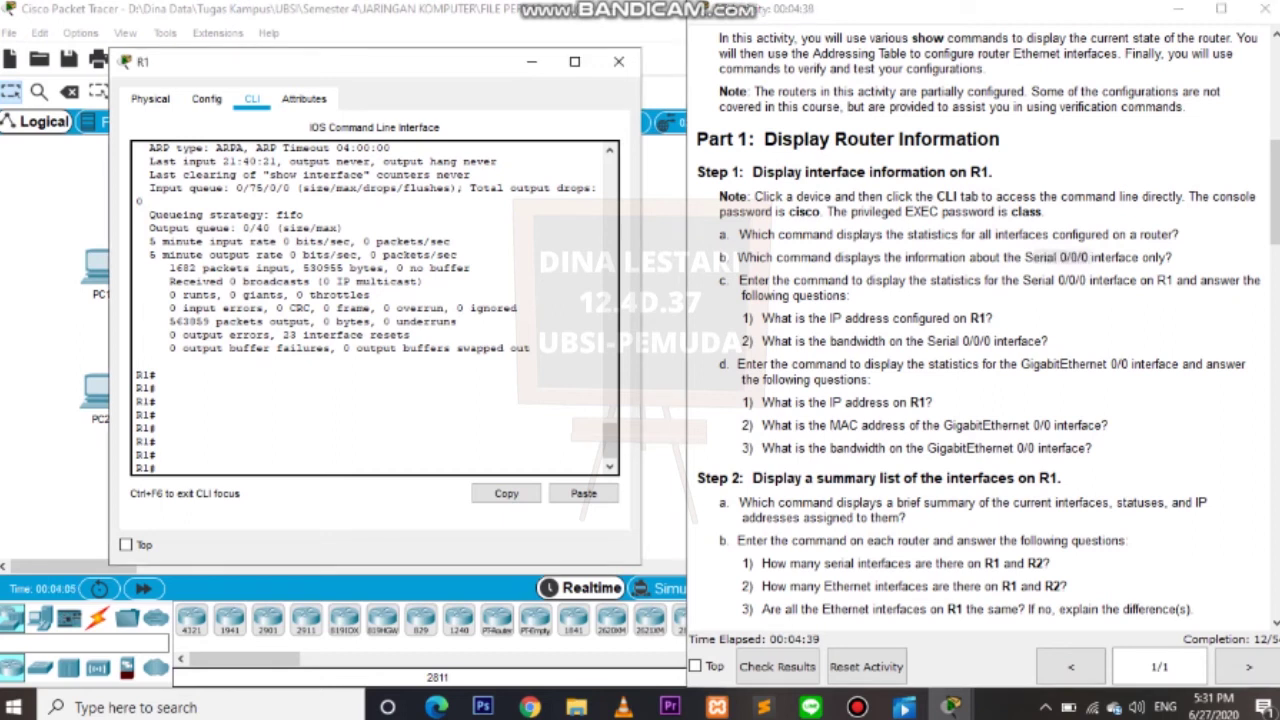
{"action": "type", "text": "show interf"}
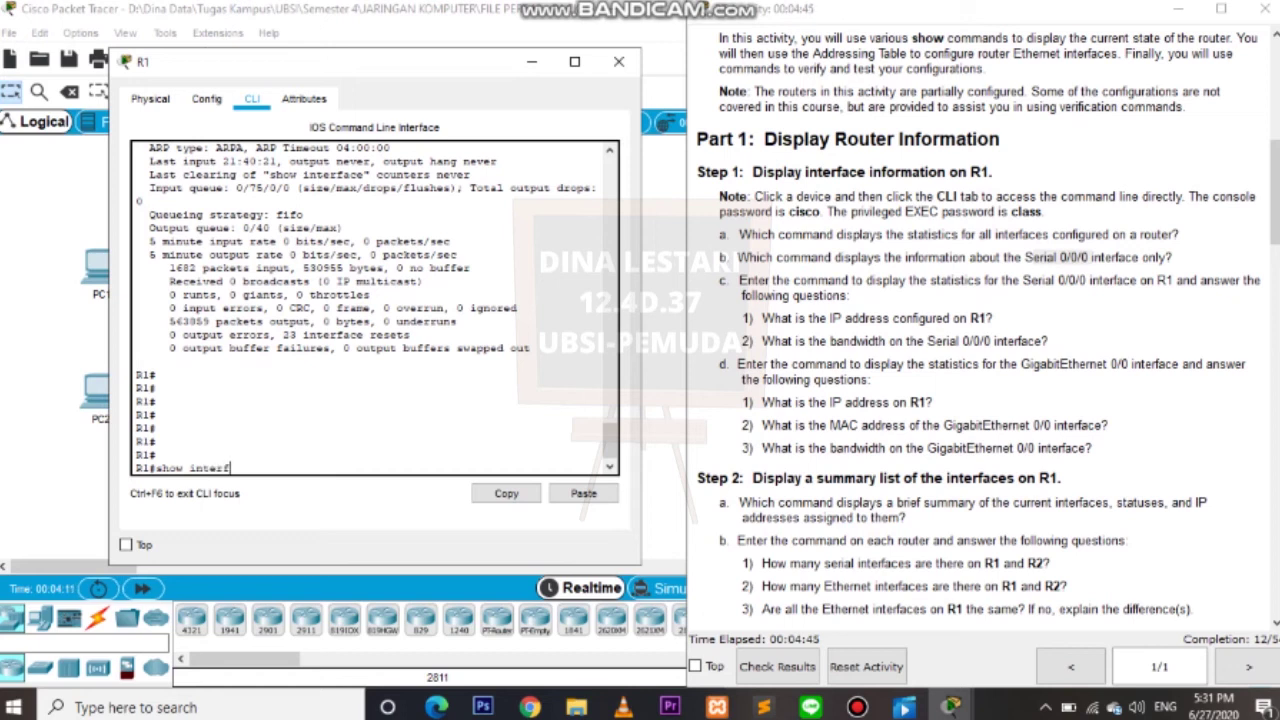
{"action": "type", "text": "ace serial 0/0/0"}
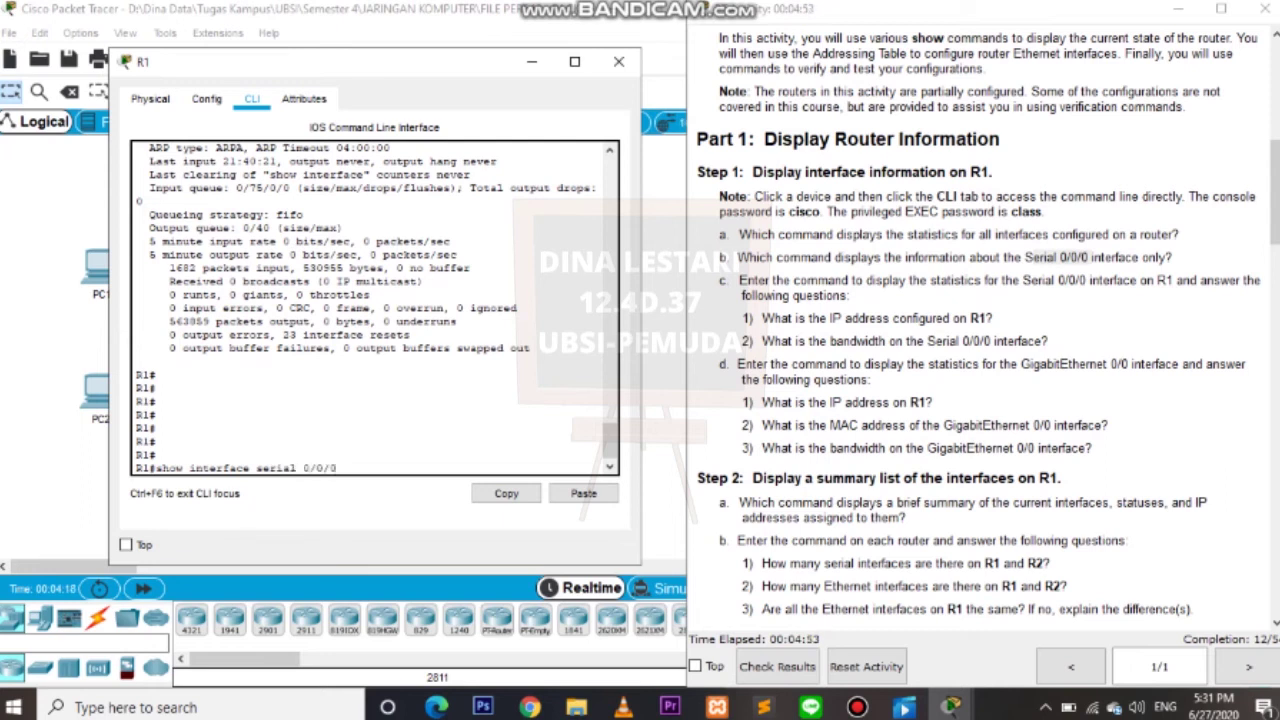
{"action": "key", "text": "Return"}
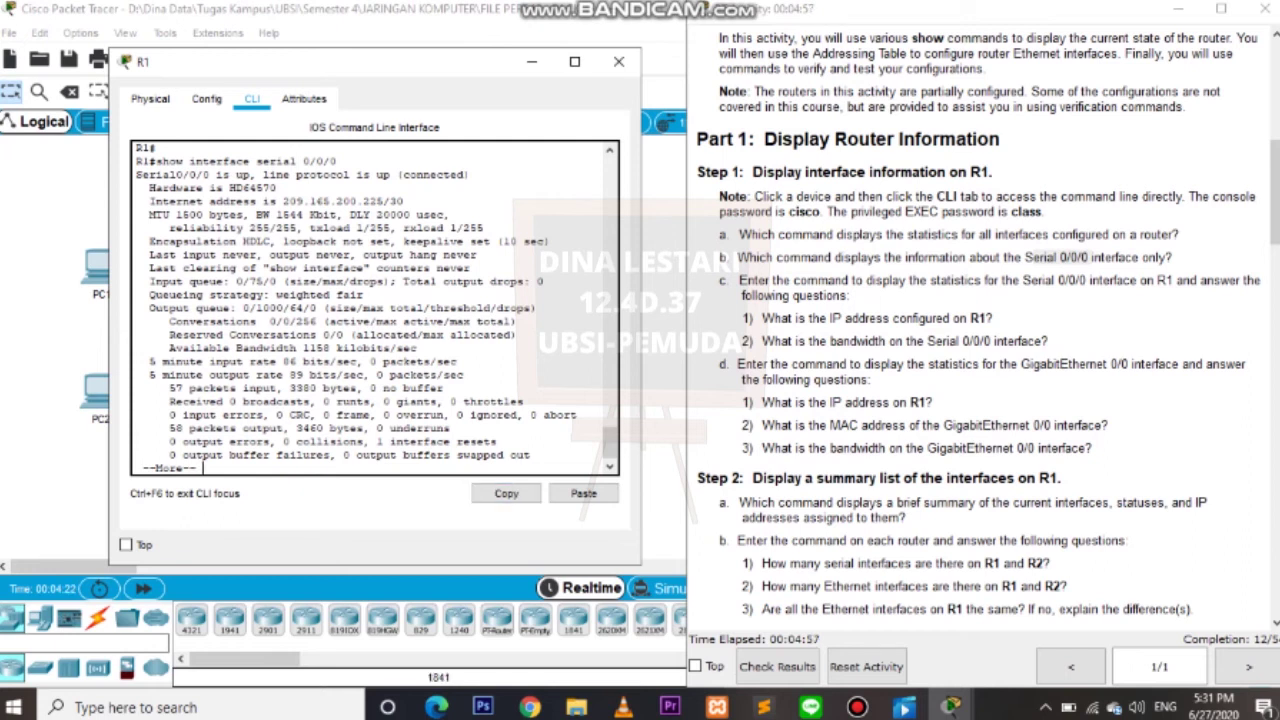
{"action": "key", "text": "Return"}
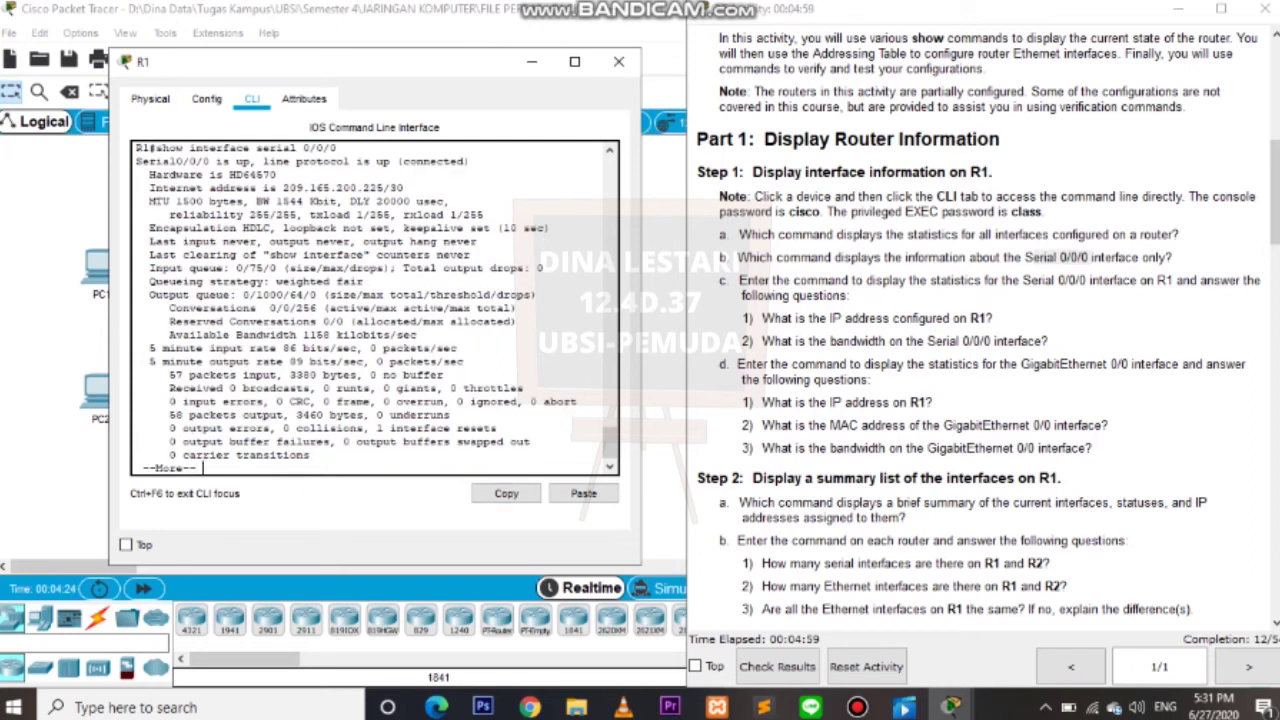
{"action": "key", "text": "Return"}
Display the IP interface summary with show ip interface brief.
{"action": "key", "text": "Return"}
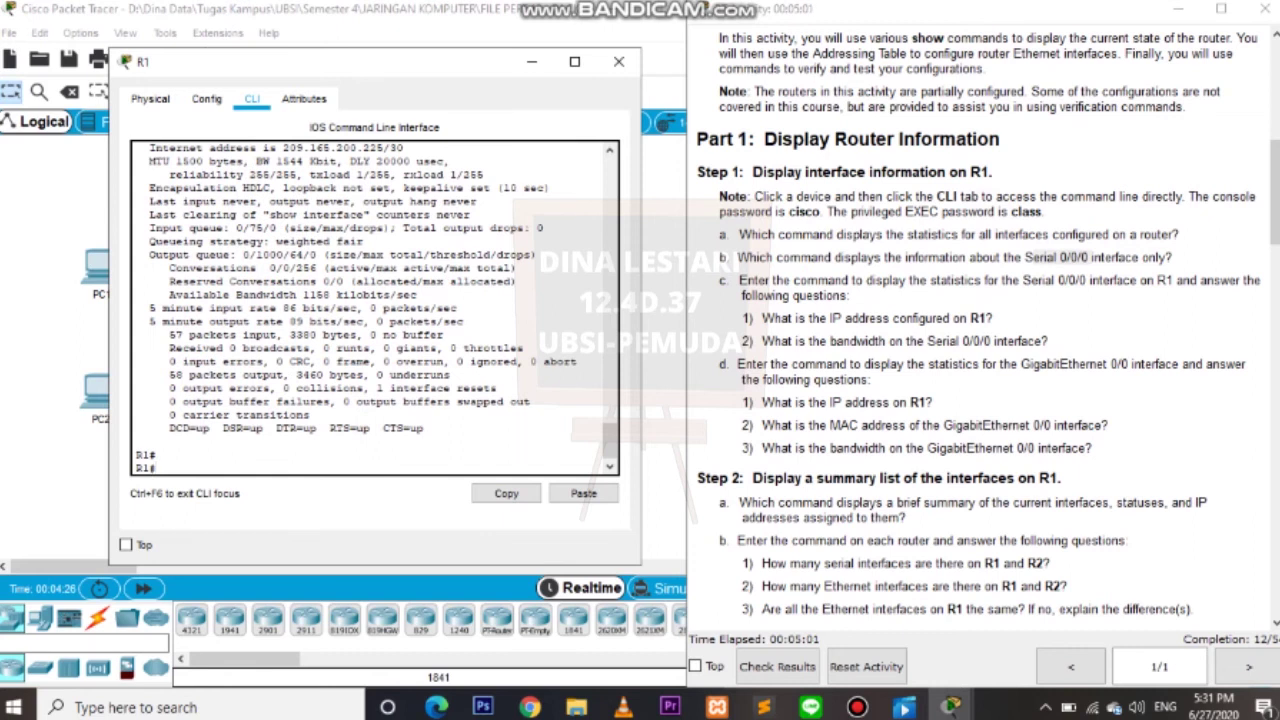
{"action": "type", "text": "show interface brief"}
{"action": "key", "text": "Return"}
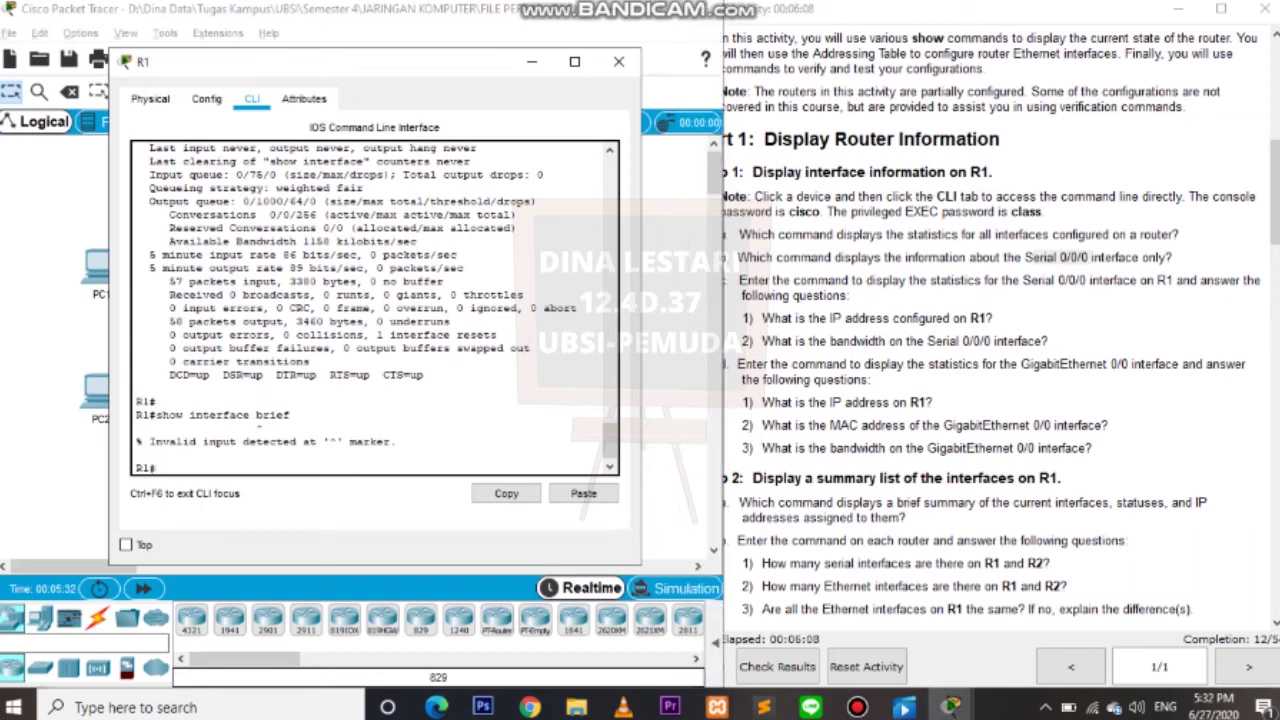
{"action": "type", "text": "show ip interface brief"}
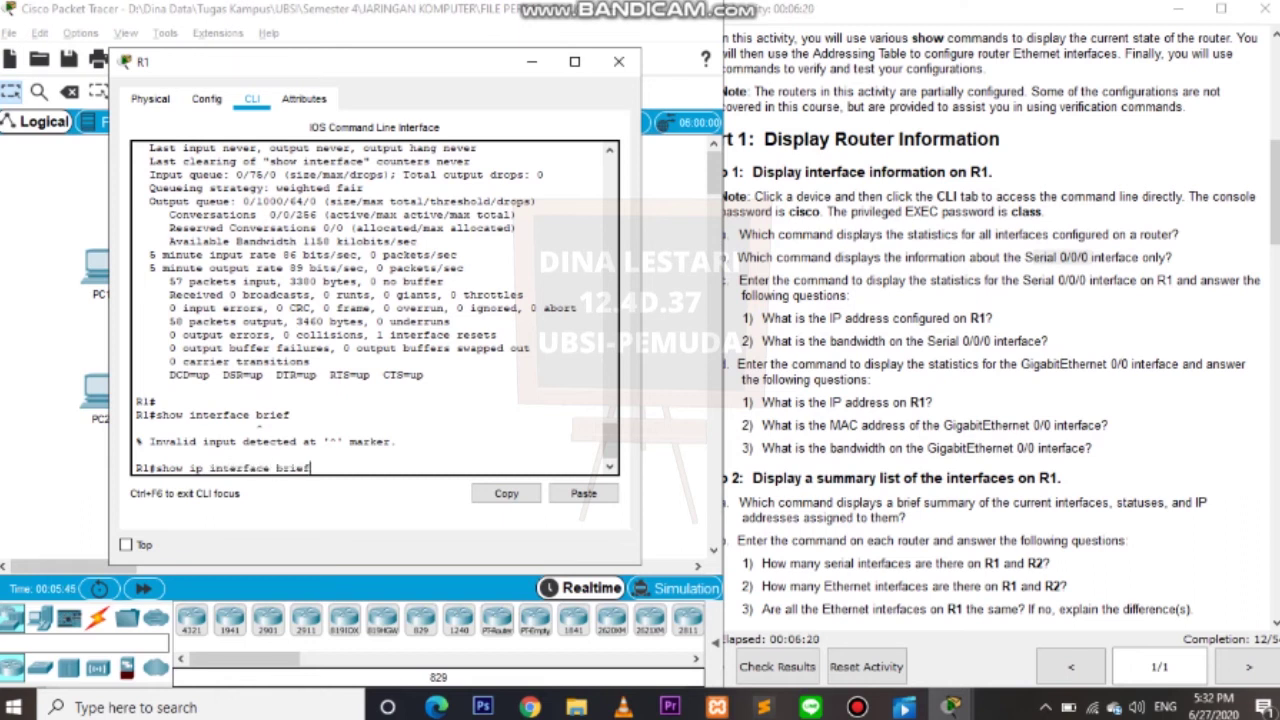
{"action": "key", "text": "Return"}
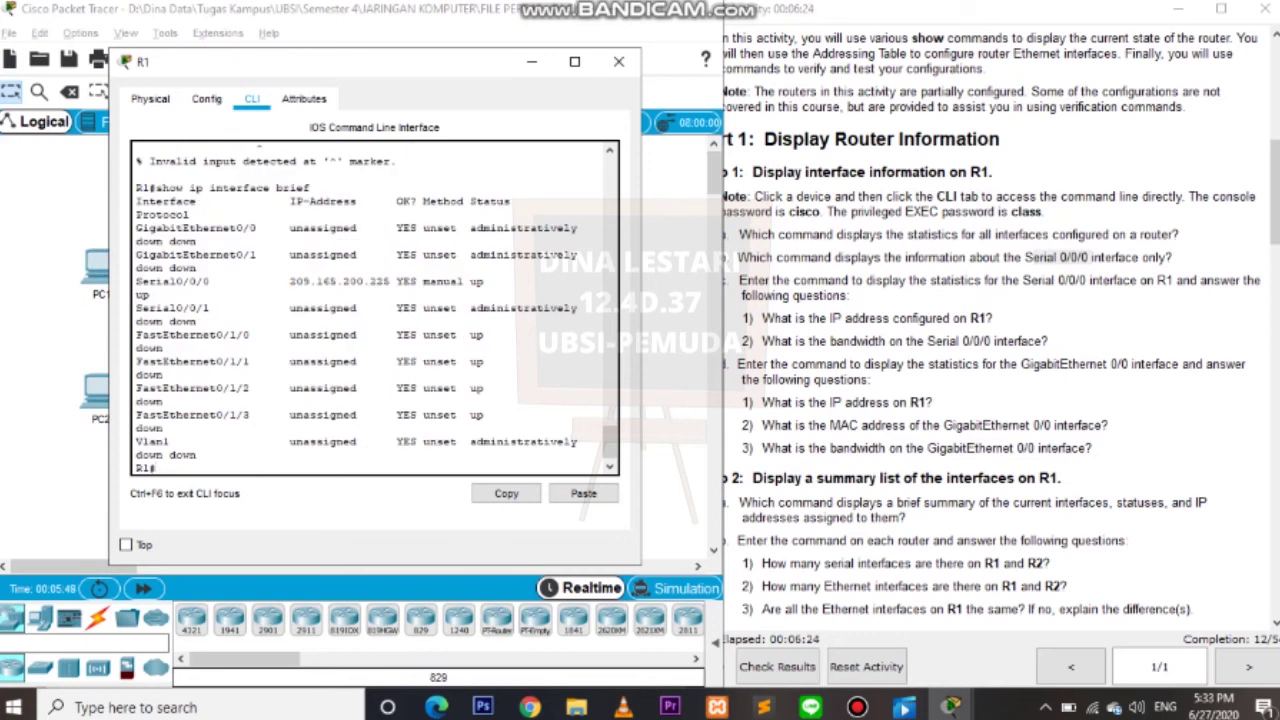
Mark the R1 IP address question, show the routing table, and begin typing ping 192.168.10.10.
{"action": "key", "text": "alt+Tab"}
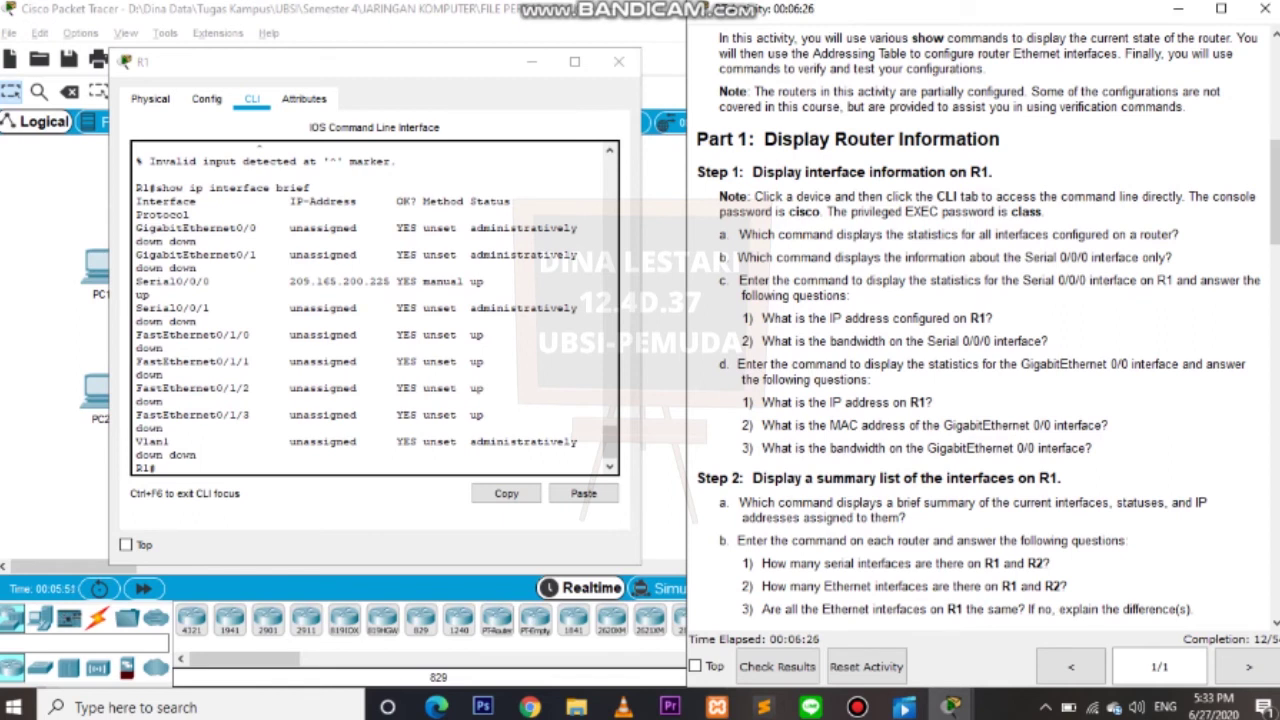
{"action": "left_click_drag", "start_coordinate": [994, 318], "coordinate": [760, 318]}
{"action": "left_click", "coordinate": [760, 318]}
{"action": "key", "text": "alt+Tab"}
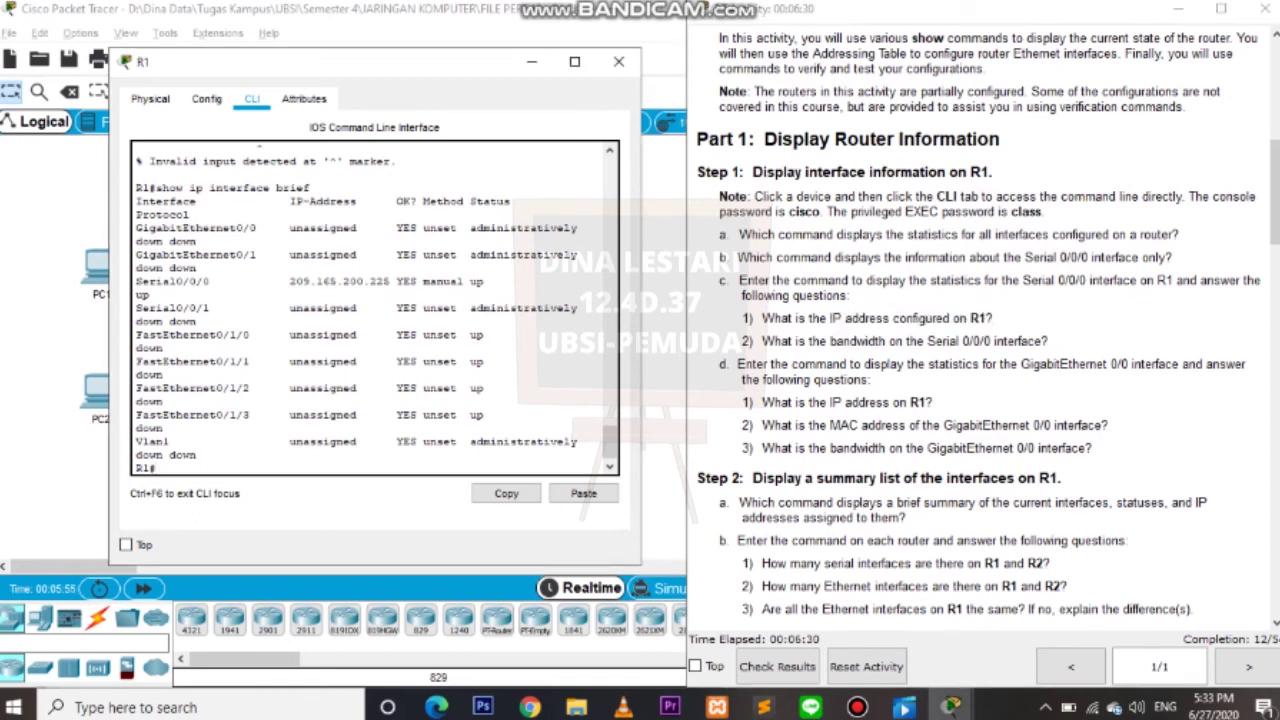
{"action": "type", "text": "show ip route"}
{"action": "key", "text": "Return"}
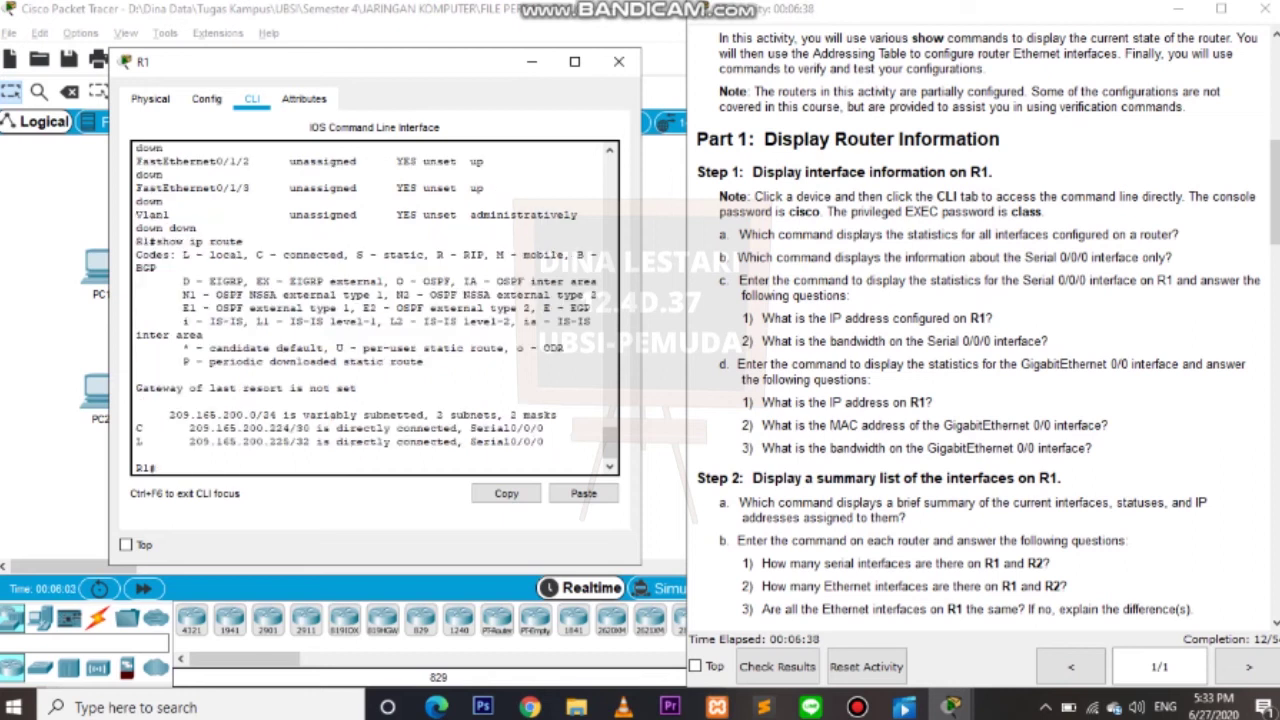
{"action": "type", "text": "ping 192.168.10.10"}
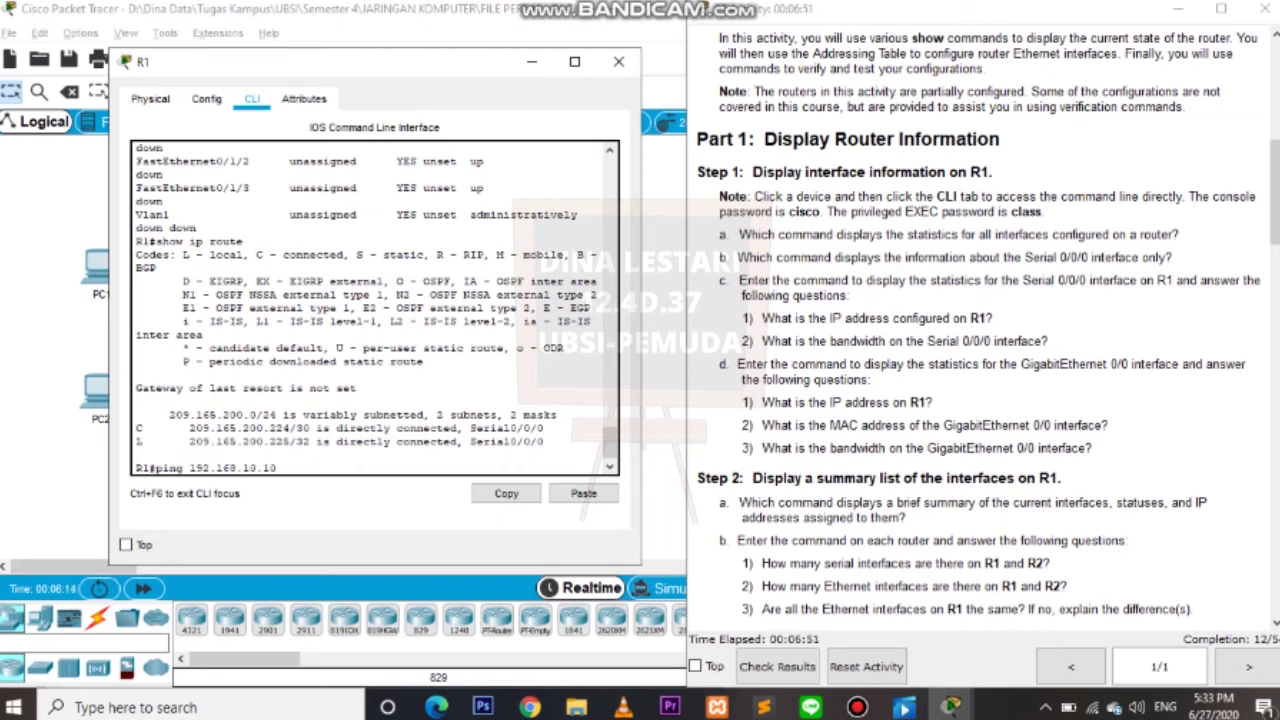
Ping 192.168.10.10 from R1 (0/5 success), then type configure terminal.
{"action": "key", "text": "Return"}
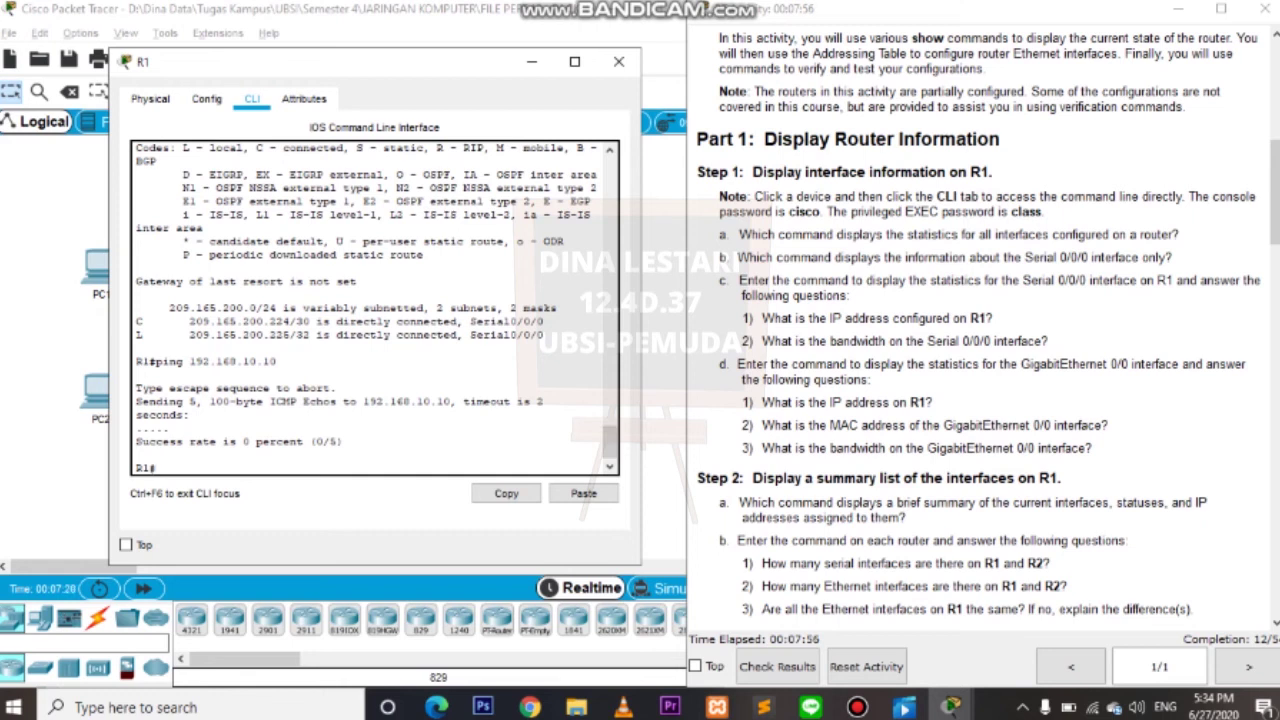
{"action": "left_click_drag", "start_coordinate": [960, 425], "coordinate": [1096, 425]}
{"action": "left_click", "coordinate": [1030, 425]}
{"action": "left_click", "coordinate": [155, 467]}
{"action": "type", "text": "configure terminal"}
Enter global configuration and assign GigabitEthernet 0/0 the address 192.168.10.1 255.255.255.0.
{"action": "key", "text": "Return"}
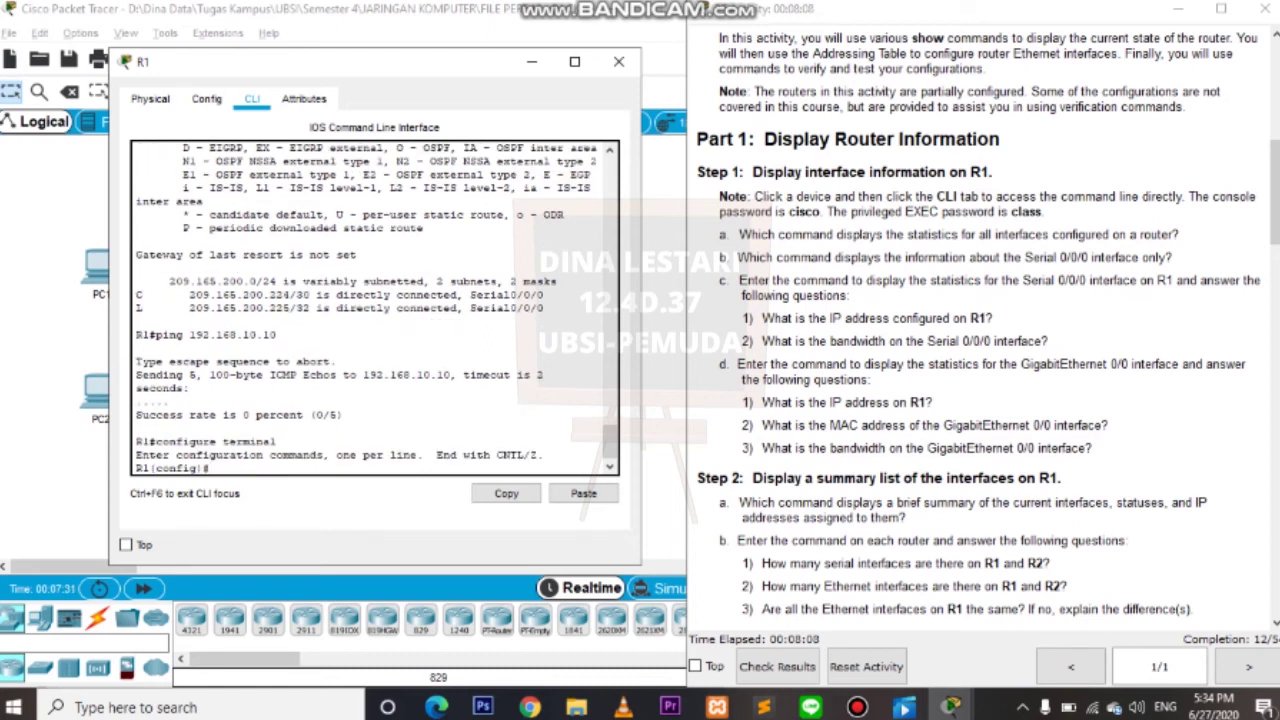
{"action": "type", "text": "interface gigabyte"}
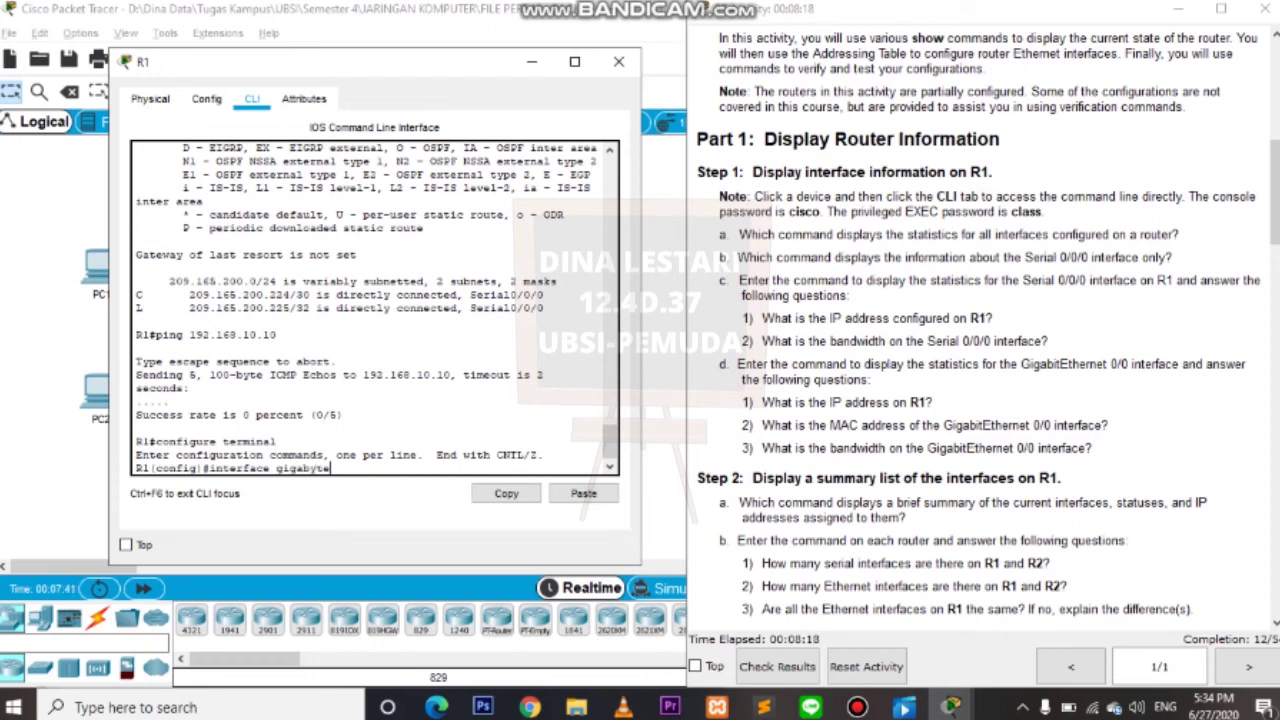
{"action": "key", "text": "BackSpace"}
{"action": "key", "text": "BackSpace"}
{"action": "key", "text": "BackSpace"}
{"action": "type", "text": "ite"}
{"action": "key", "text": "BackSpace"}
{"action": "type", "text": "Ethernet 0/0"}
{"action": "key", "text": "Return"}
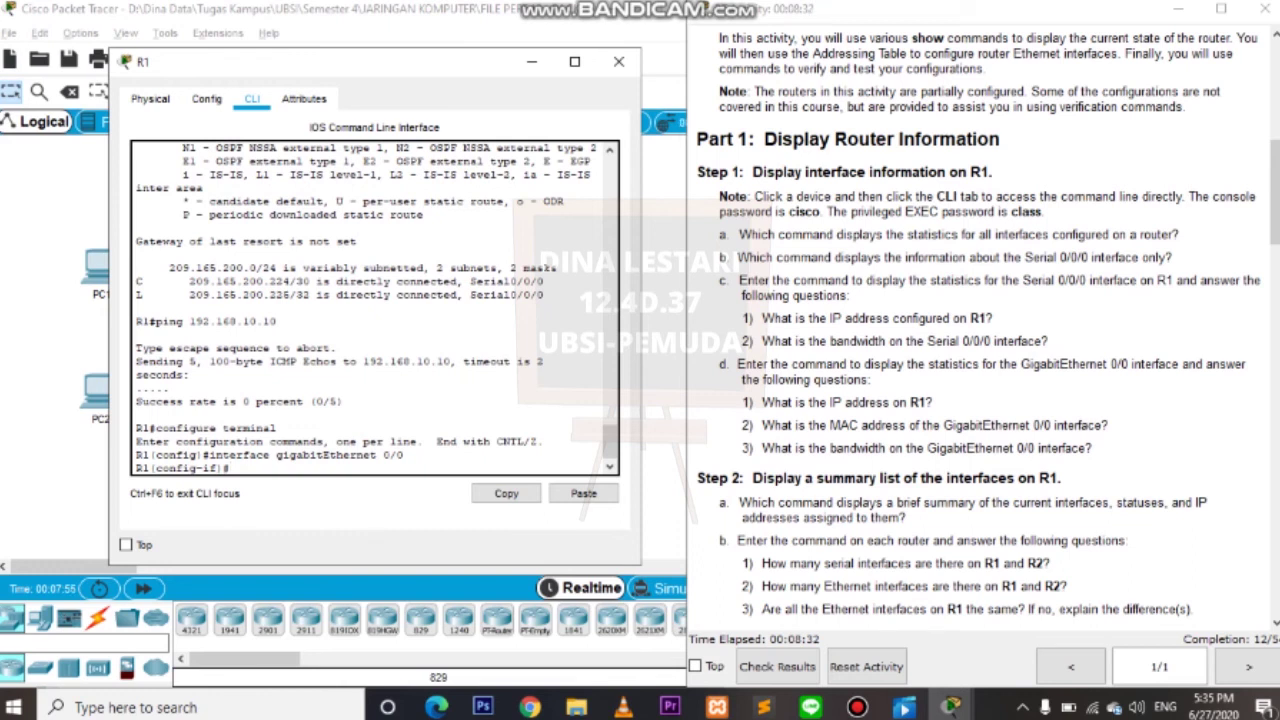
{"action": "type", "text": "ip address 19"}
{"action": "type", "text": "2.168."}
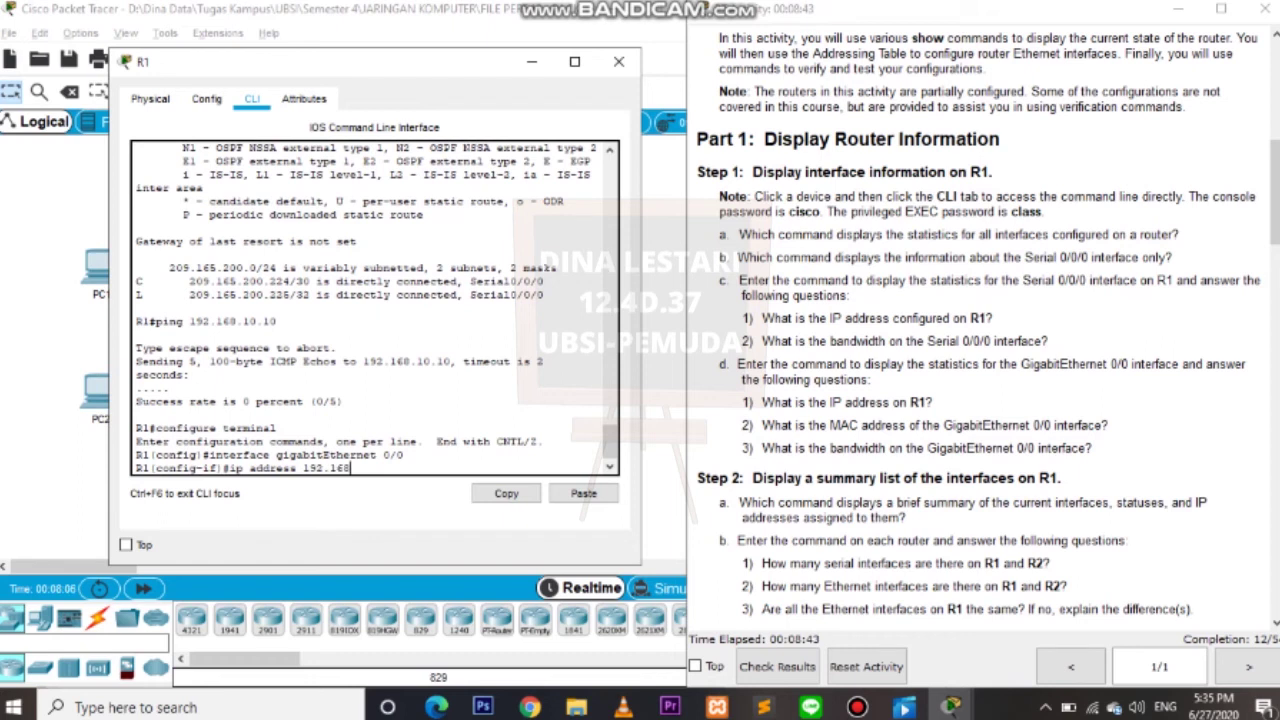
{"action": "type", "text": "10.1 255.255.255."}
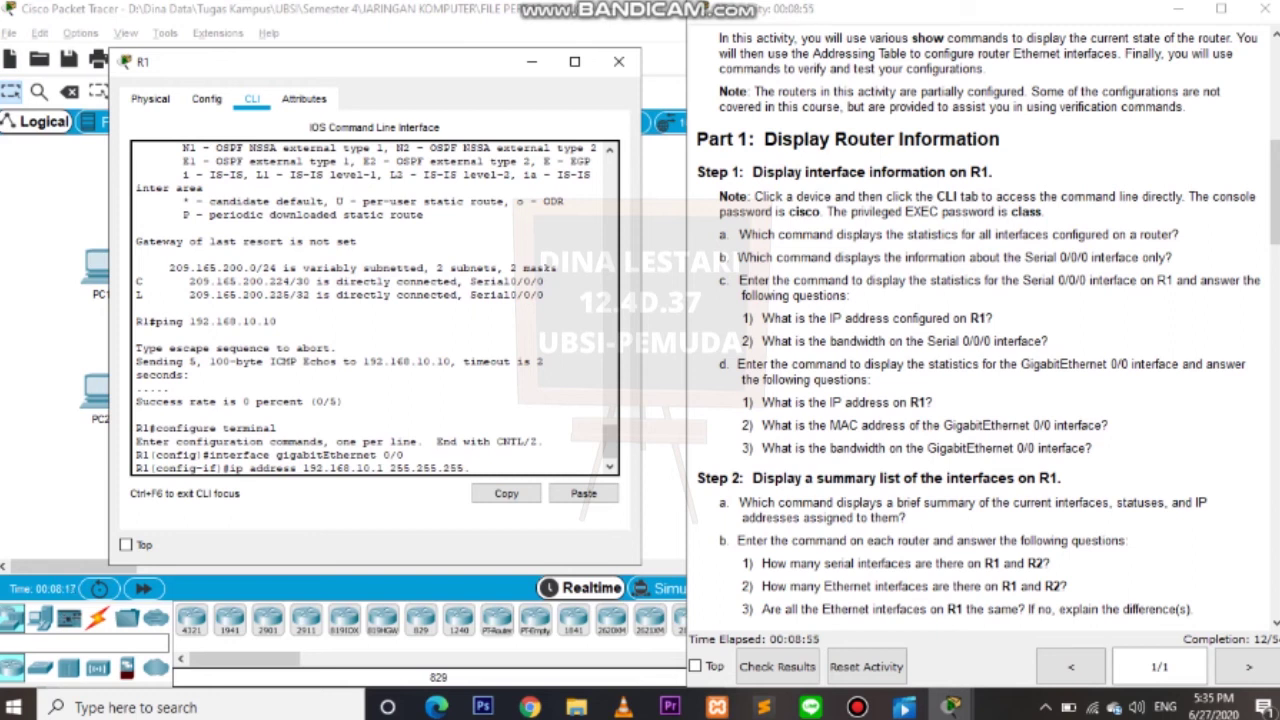
{"action": "type", "text": "0"}
{"action": "key", "text": "Return"}
Enable GigabitEthernet 0/0 with no shutdown and exit back to R1#.
{"action": "type", "text": "no shut"}
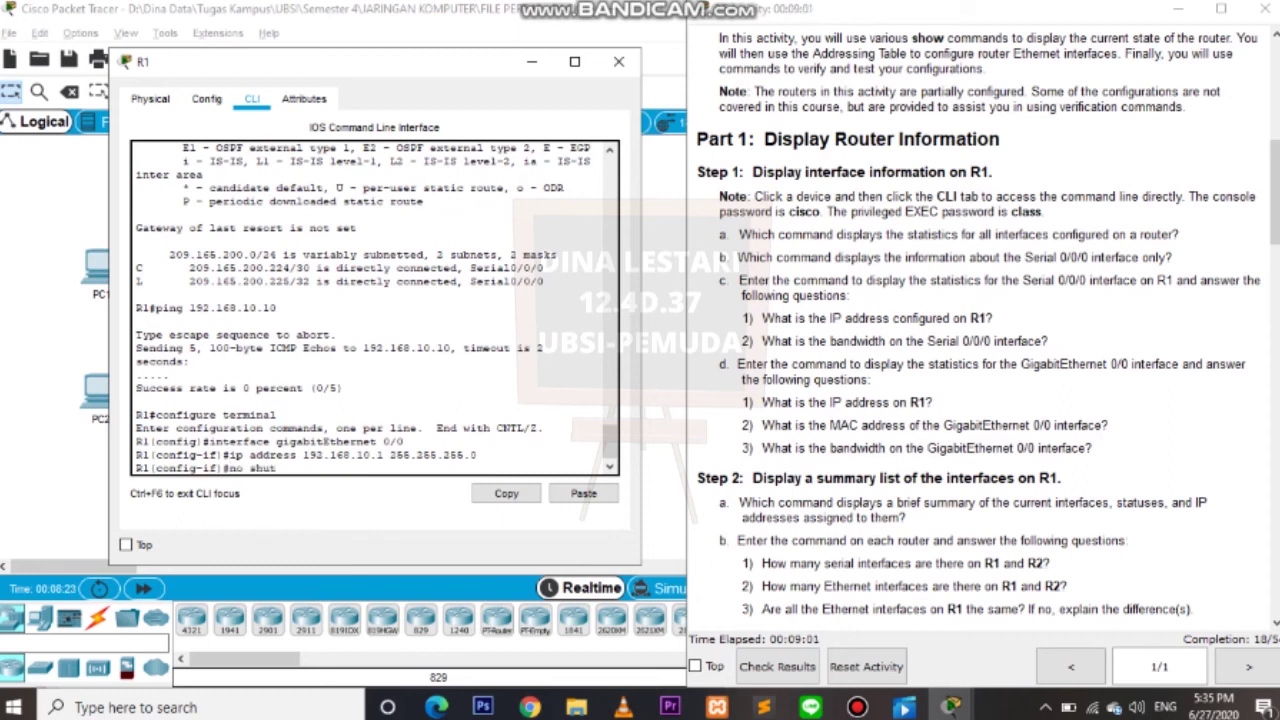
{"action": "type", "text": "down"}
{"action": "key", "text": "Return"}
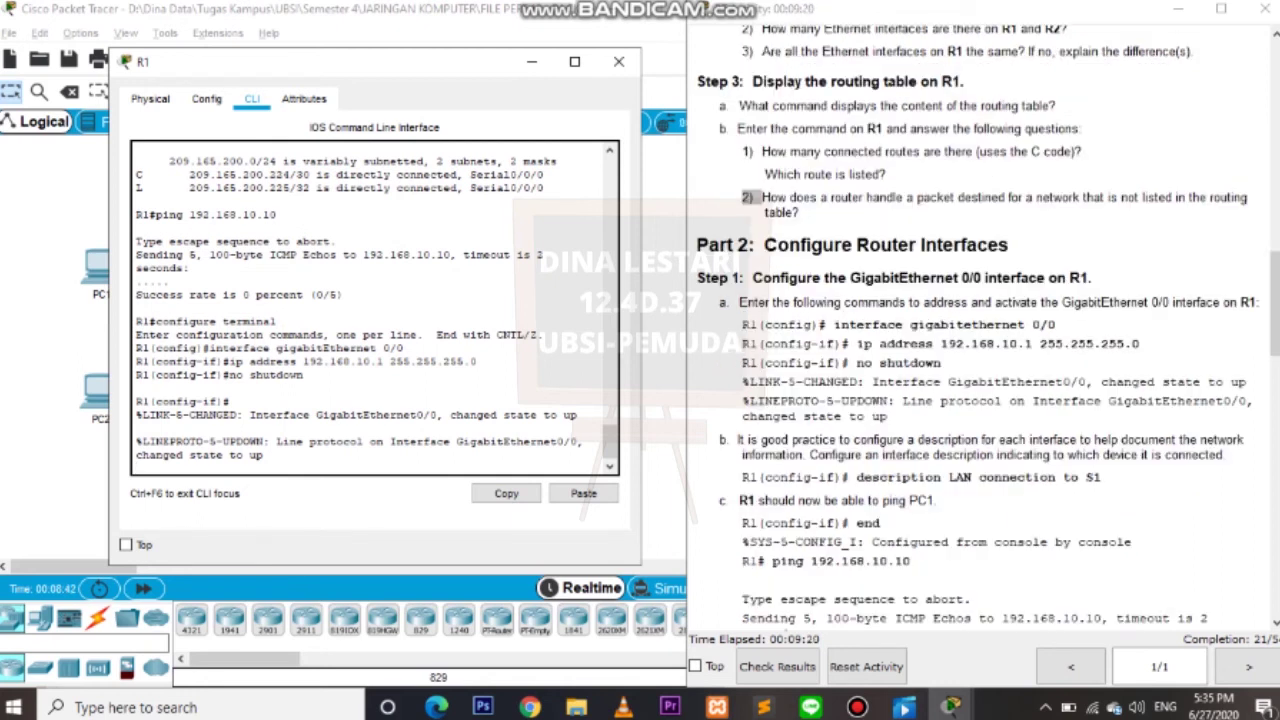
{"action": "key", "text": "Return"}
{"action": "type", "text": "exit"}
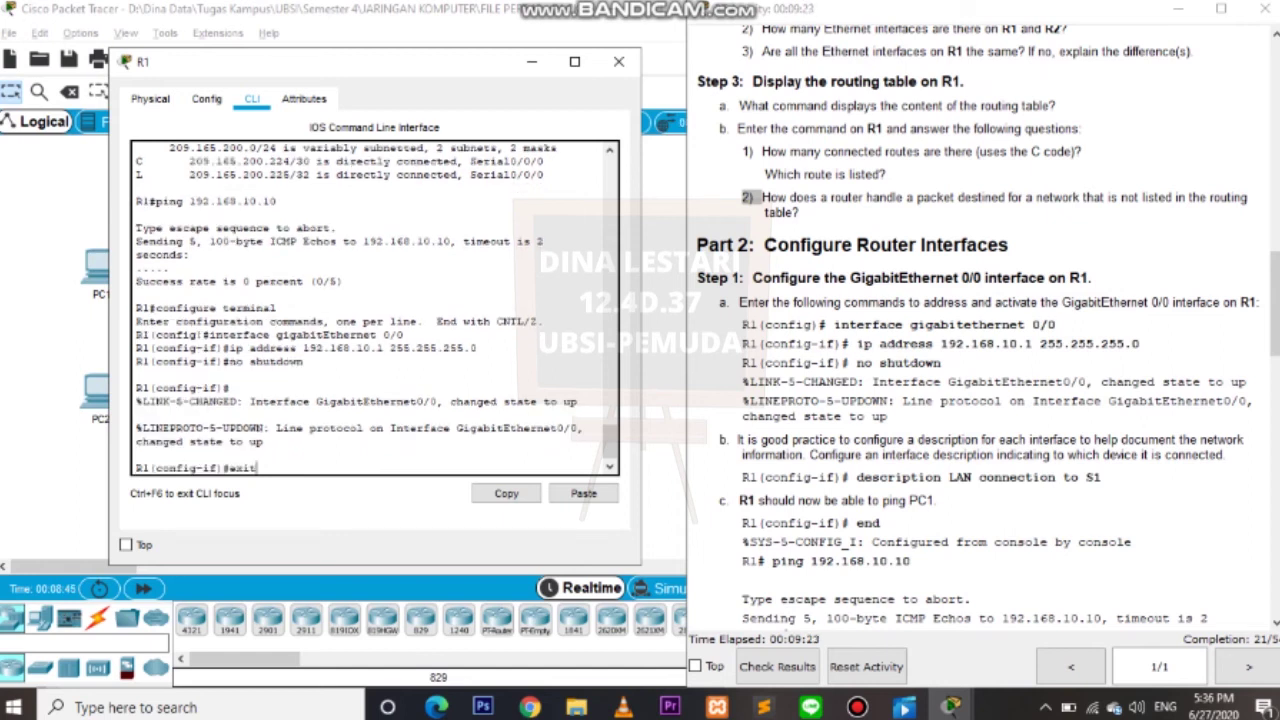
{"action": "key", "text": "Return"}
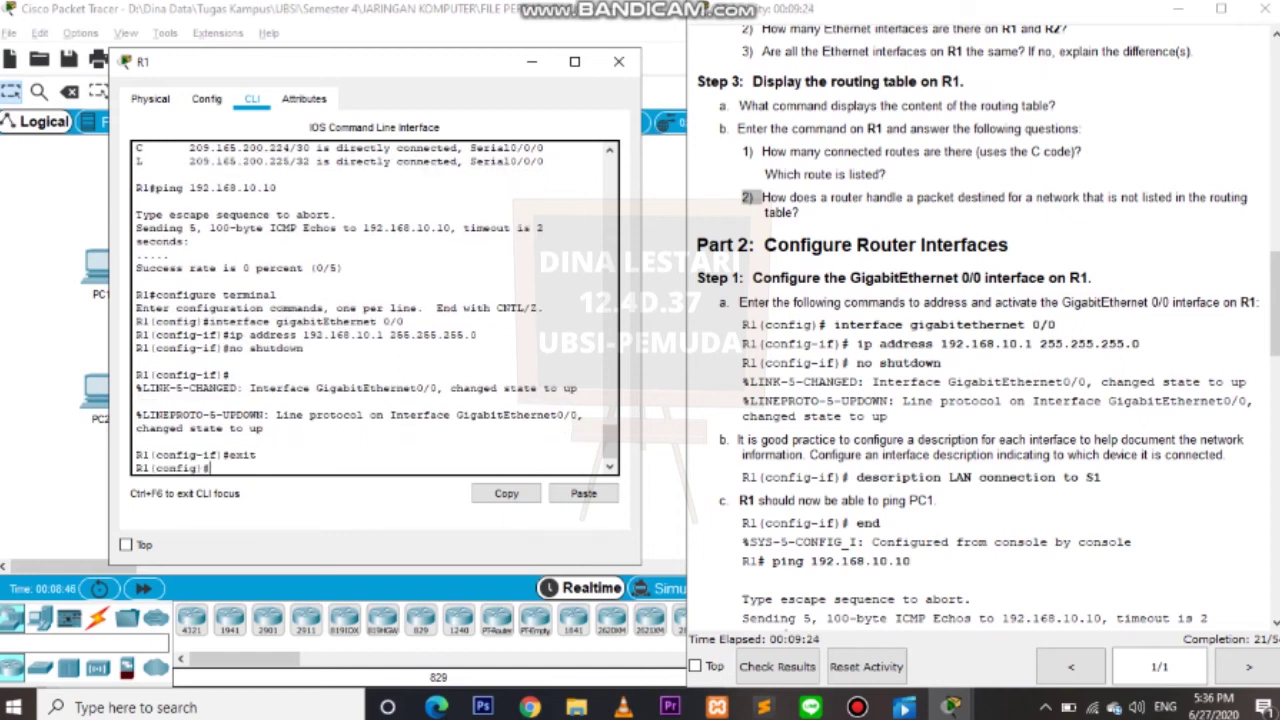
{"action": "type", "text": "exit"}
{"action": "key", "text": "Return"}
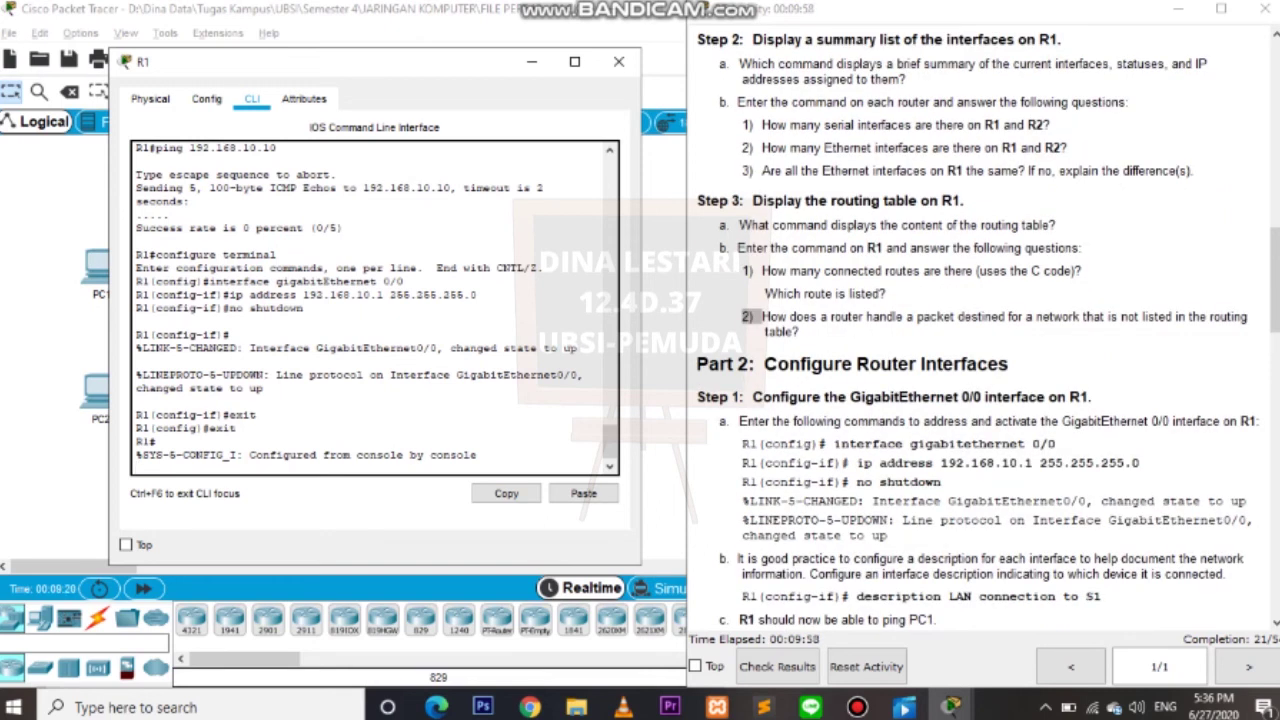
Enter global configuration mode and select interface GigabitEthernet 0/1.
{"action": "key", "text": "Return"}
{"action": "type", "text": "c"}
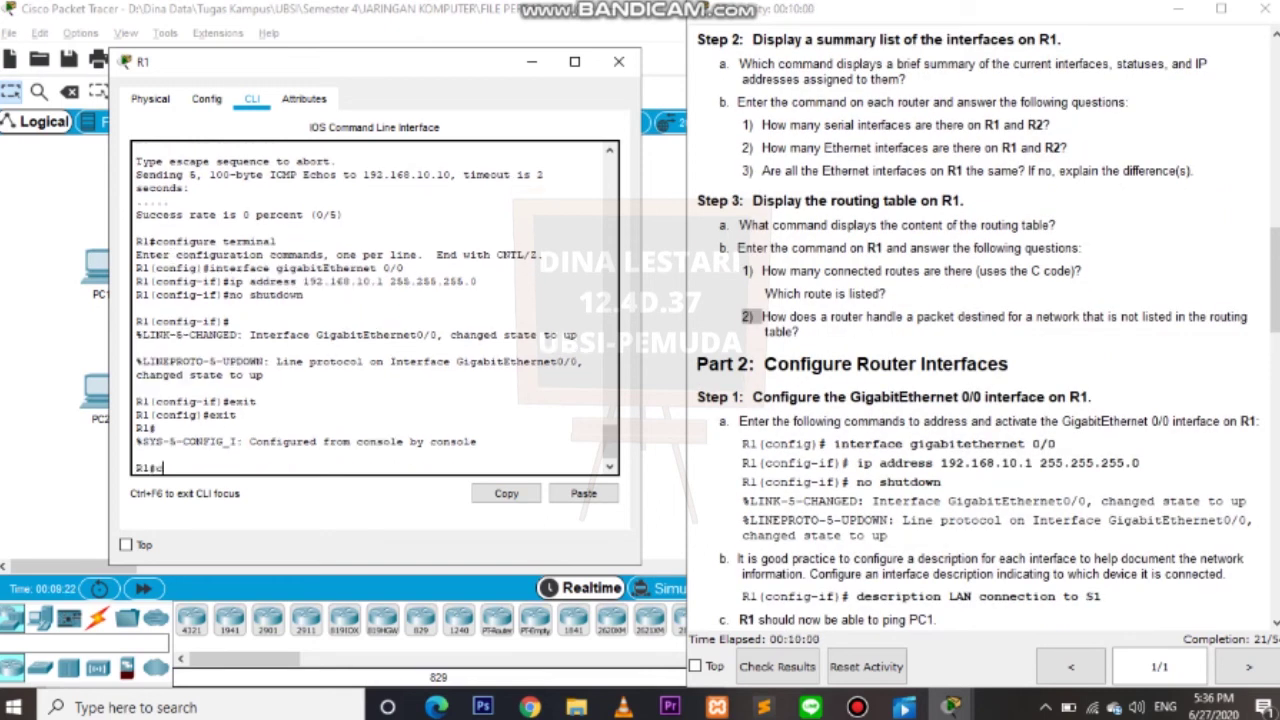
{"action": "type", "text": "onfigure terminal"}
{"action": "key", "text": "Return"}
{"action": "type", "text": "interface gigabit"}
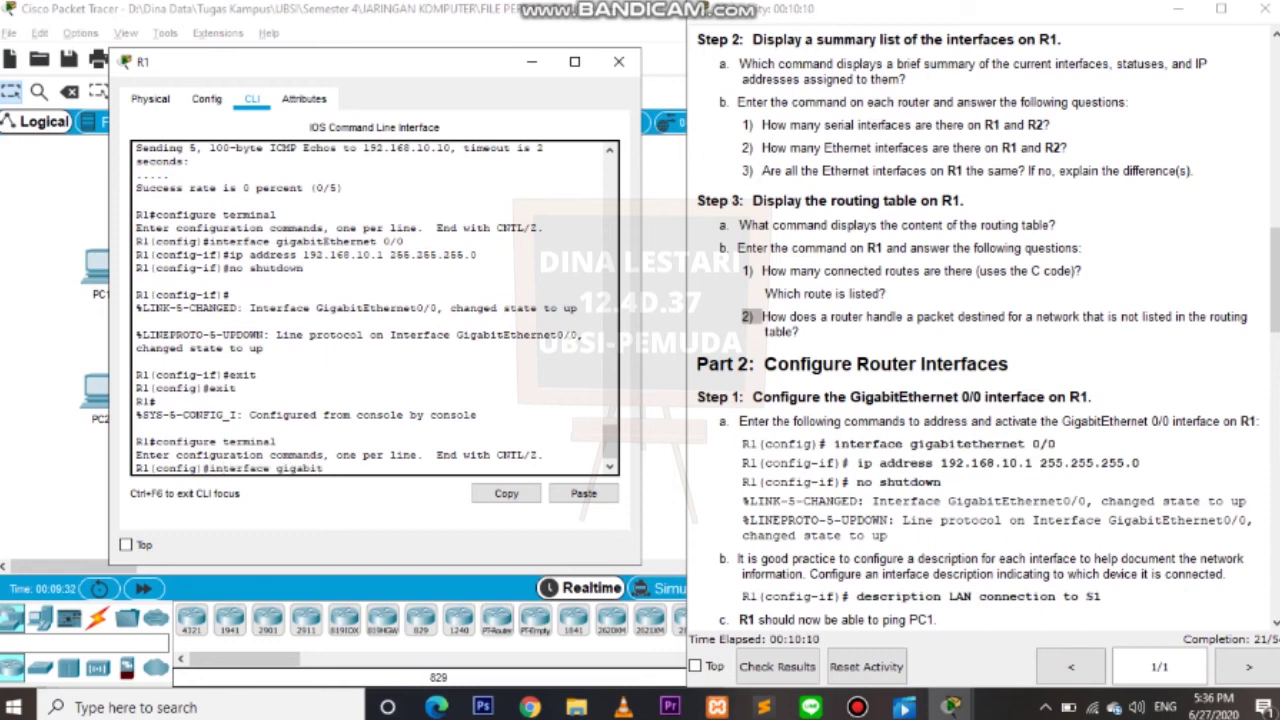
{"action": "type", "text": "Ethernet 0/1"}
{"action": "key", "text": "Return"}
Assign 192.168.11.1 255.255.255.0, enable the interface with no shutdown, and exit to R1(config)#.
{"action": "type", "text": "ip"}
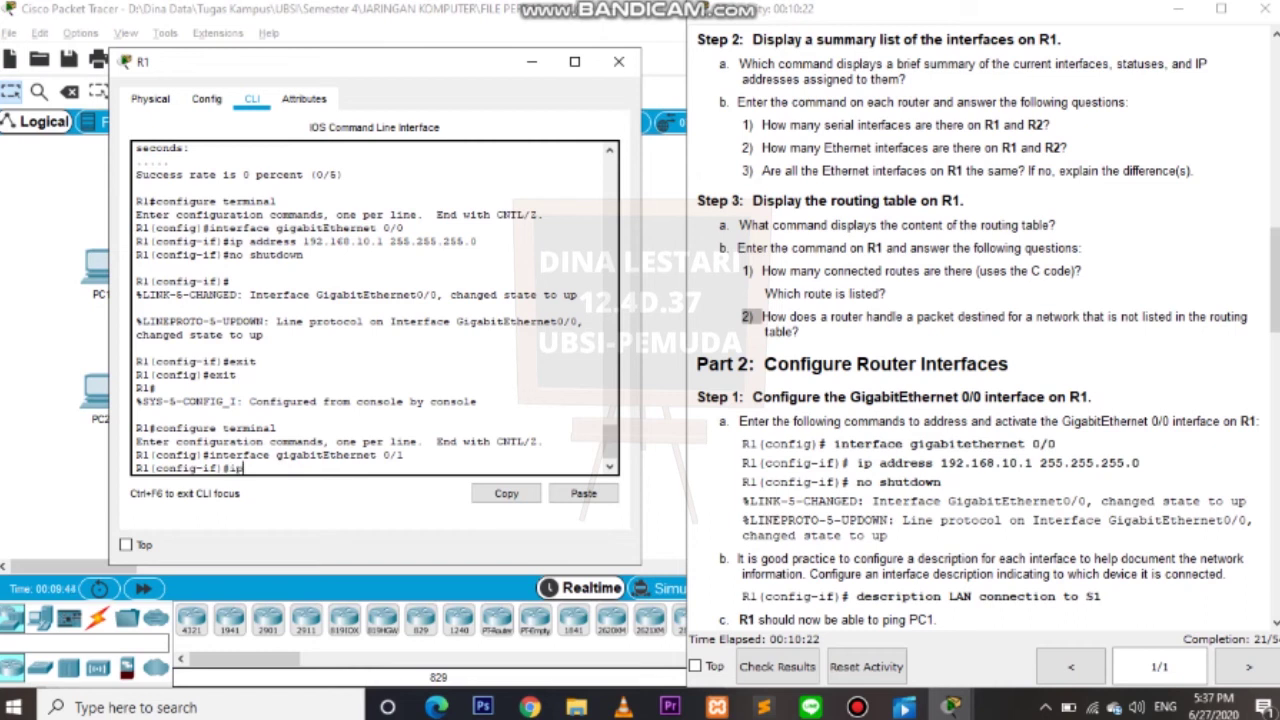
{"action": "type", "text": " address 192.168.162"}
{"action": "key", "text": "BackSpace"}
{"action": "type", "text": "8."}
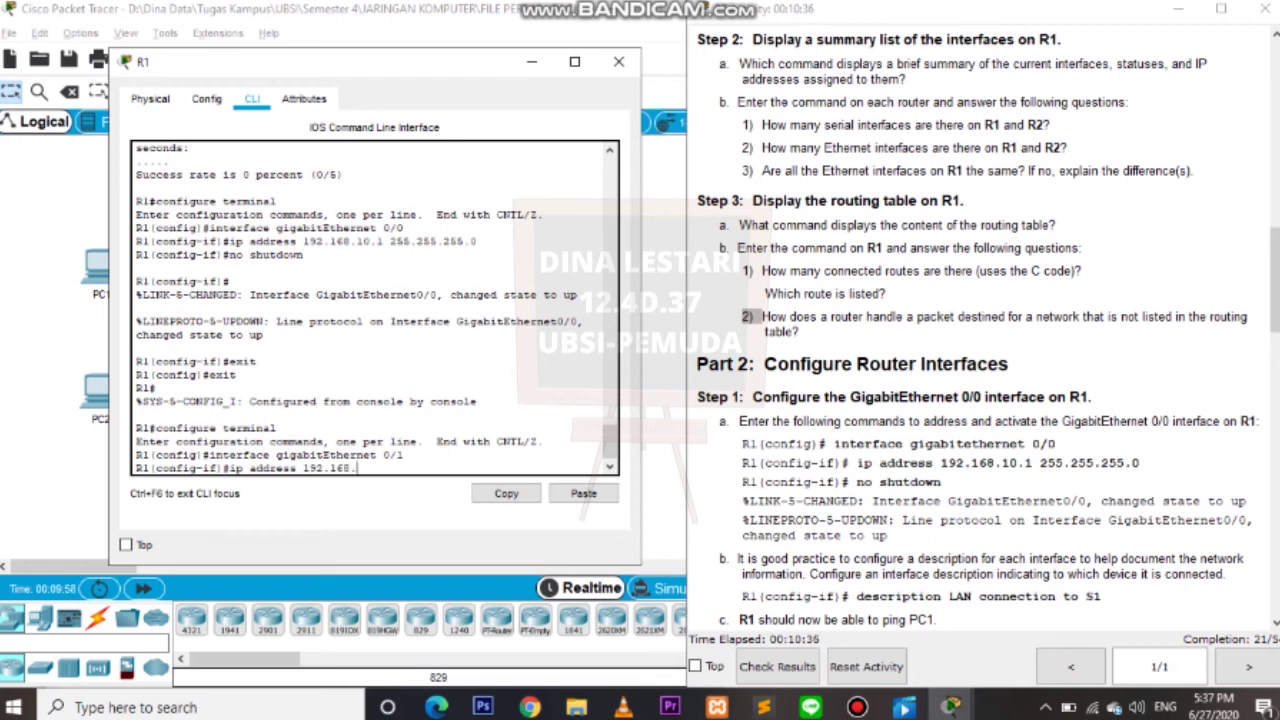
{"action": "type", "text": "11.1 255.255.255.0"}
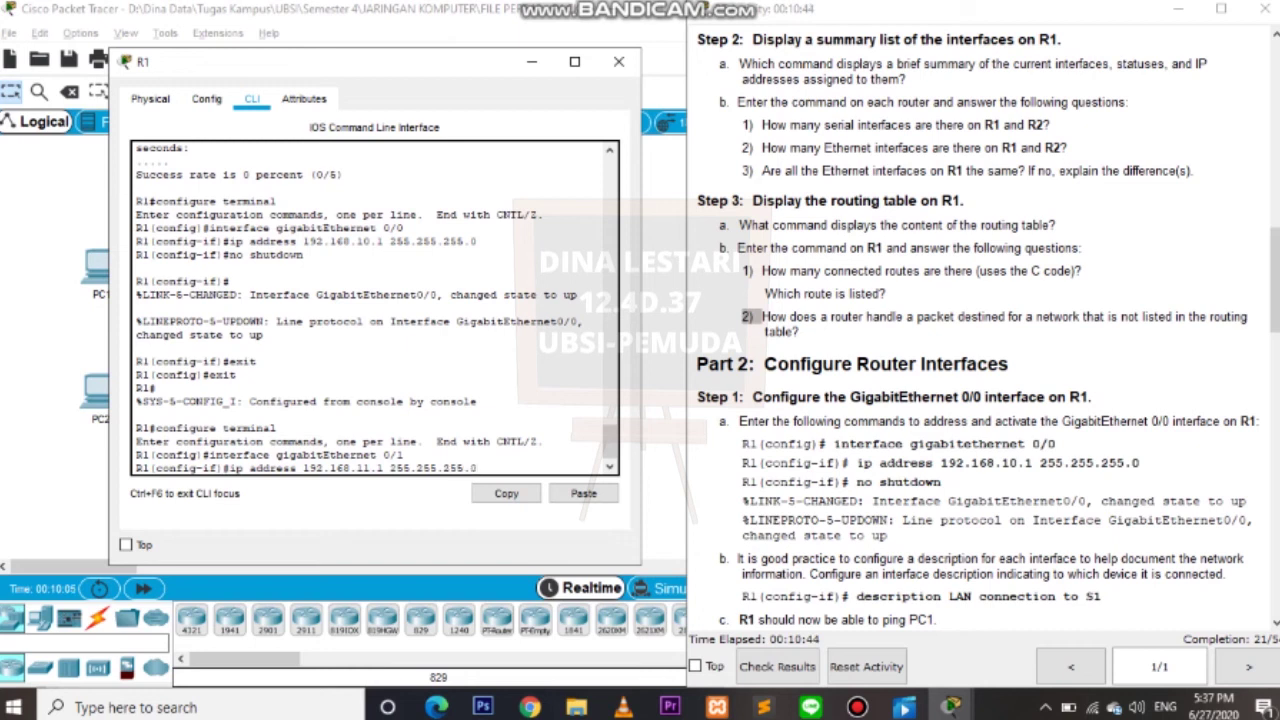
{"action": "key", "text": "Return"}
{"action": "type", "text": "no shutdown"}
{"action": "key", "text": "Return"}
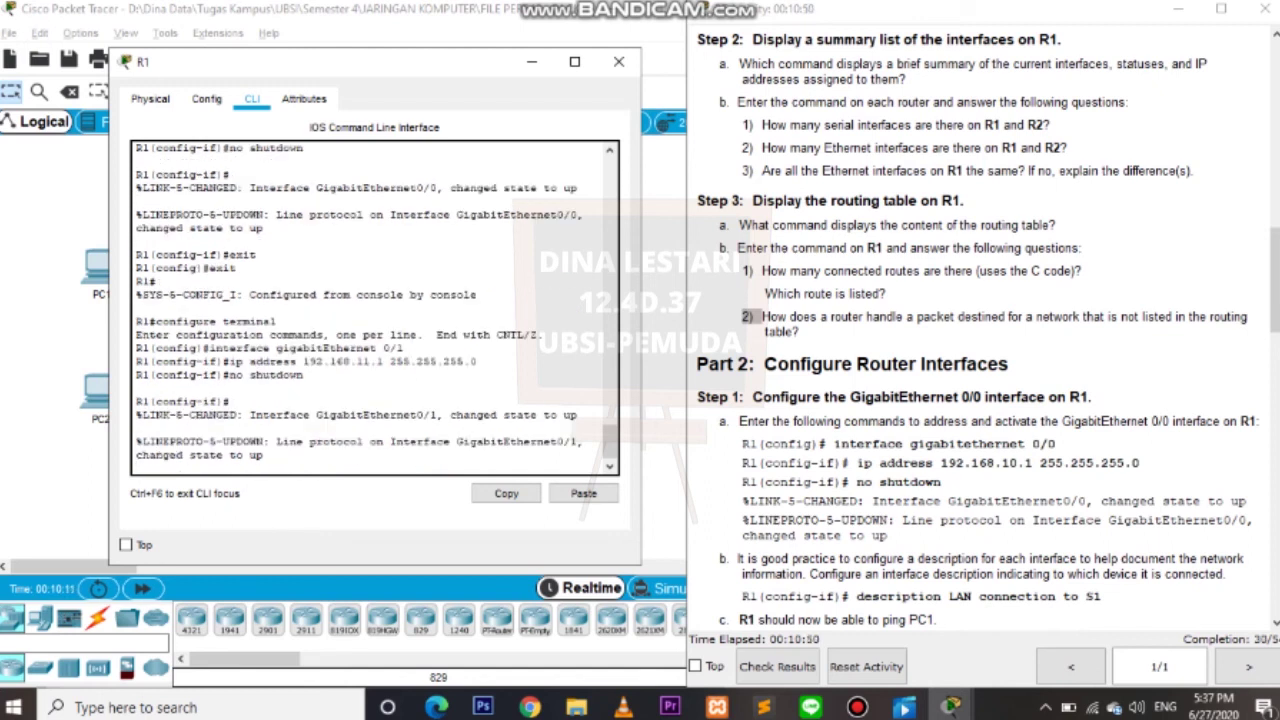
{"action": "key", "text": "Return"}
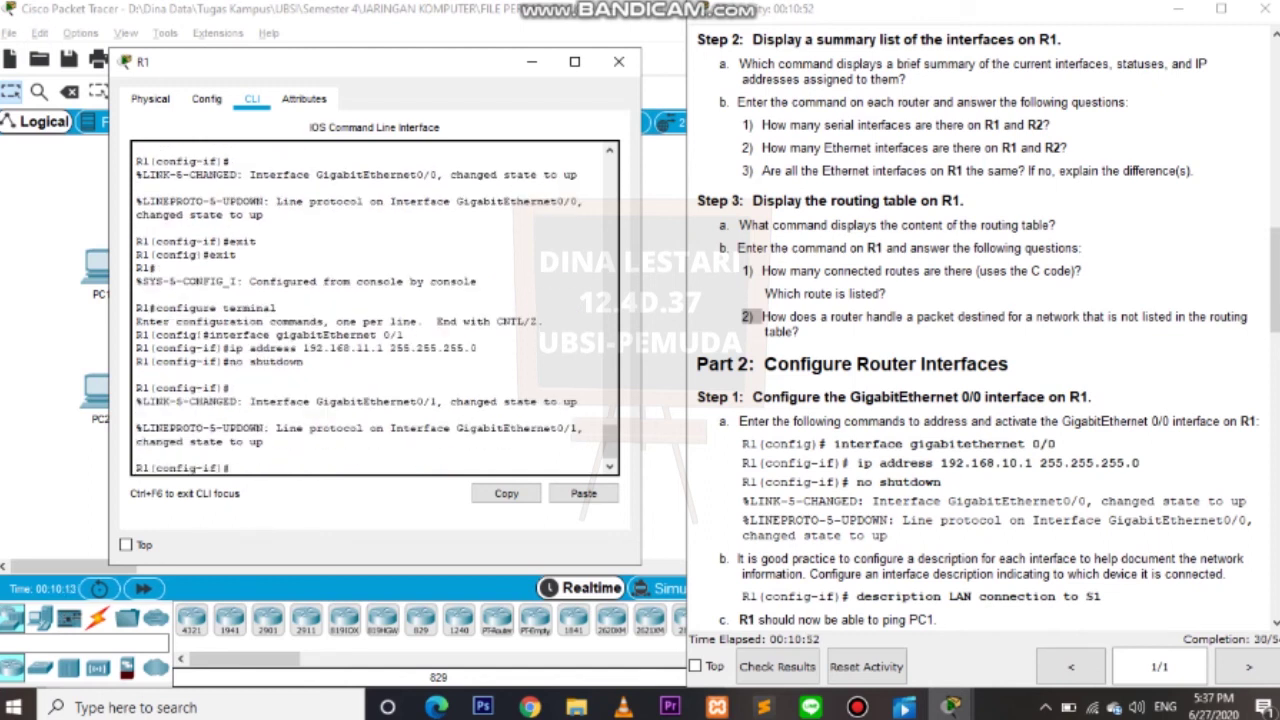
{"action": "type", "text": "exit"}
{"action": "key", "text": "Return"}
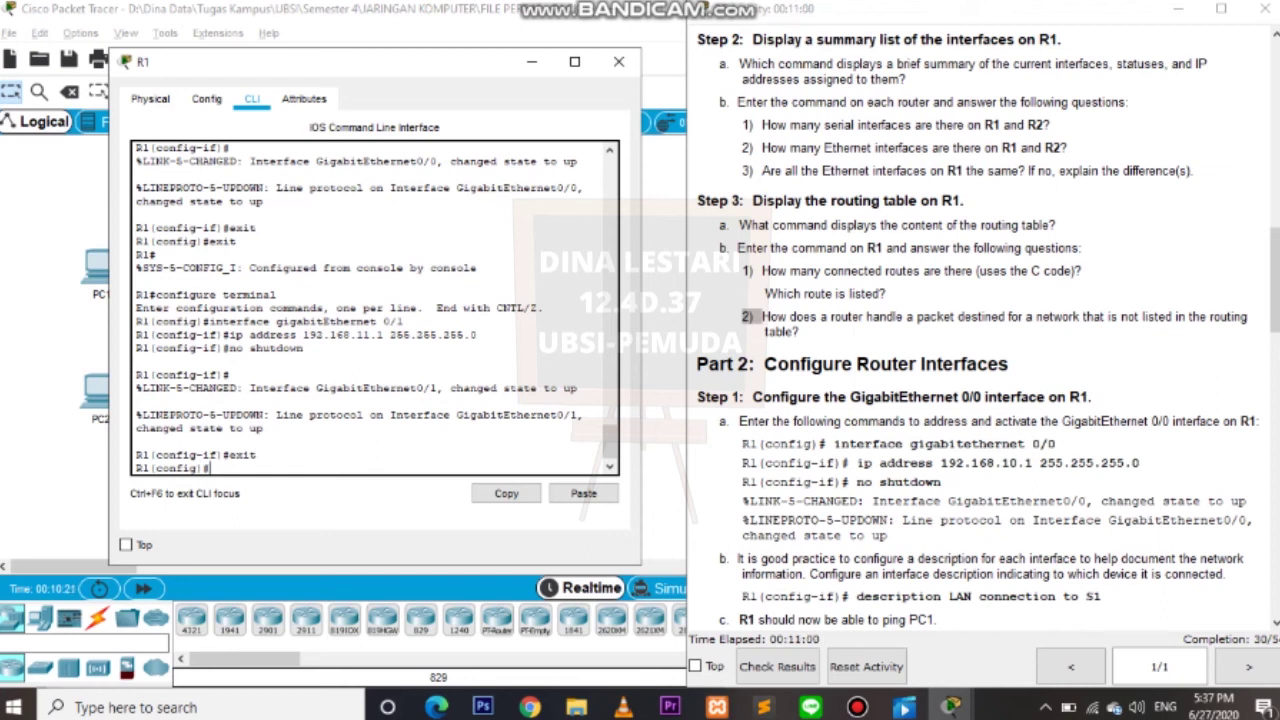
Scroll the instructions to Part 2 Step 2 and type interface serial 0/0/0 in R1's CLI.
{"action": "scroll", "coordinate": [988, 324], "scroll_direction": "down", "scroll_amount": 10}
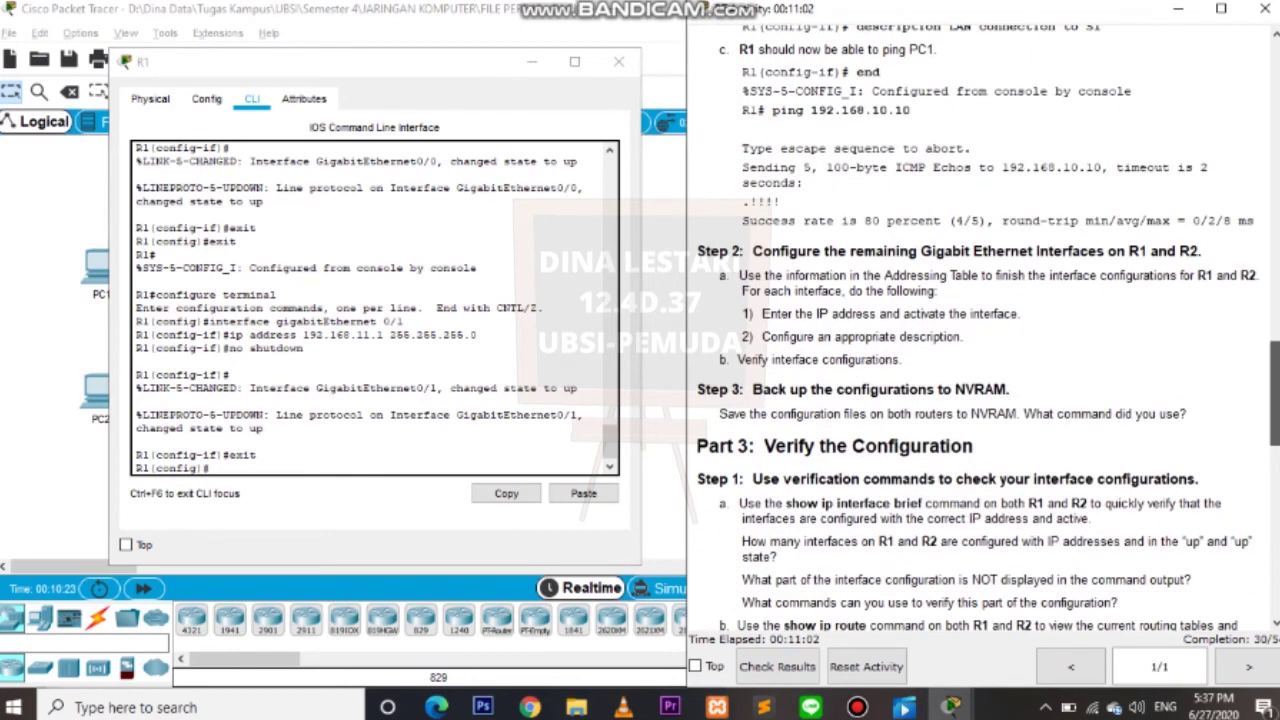
{"action": "scroll", "coordinate": [988, 330], "scroll_direction": "down", "scroll_amount": 1}
{"action": "scroll", "coordinate": [988, 330], "scroll_direction": "up", "scroll_amount": 6}
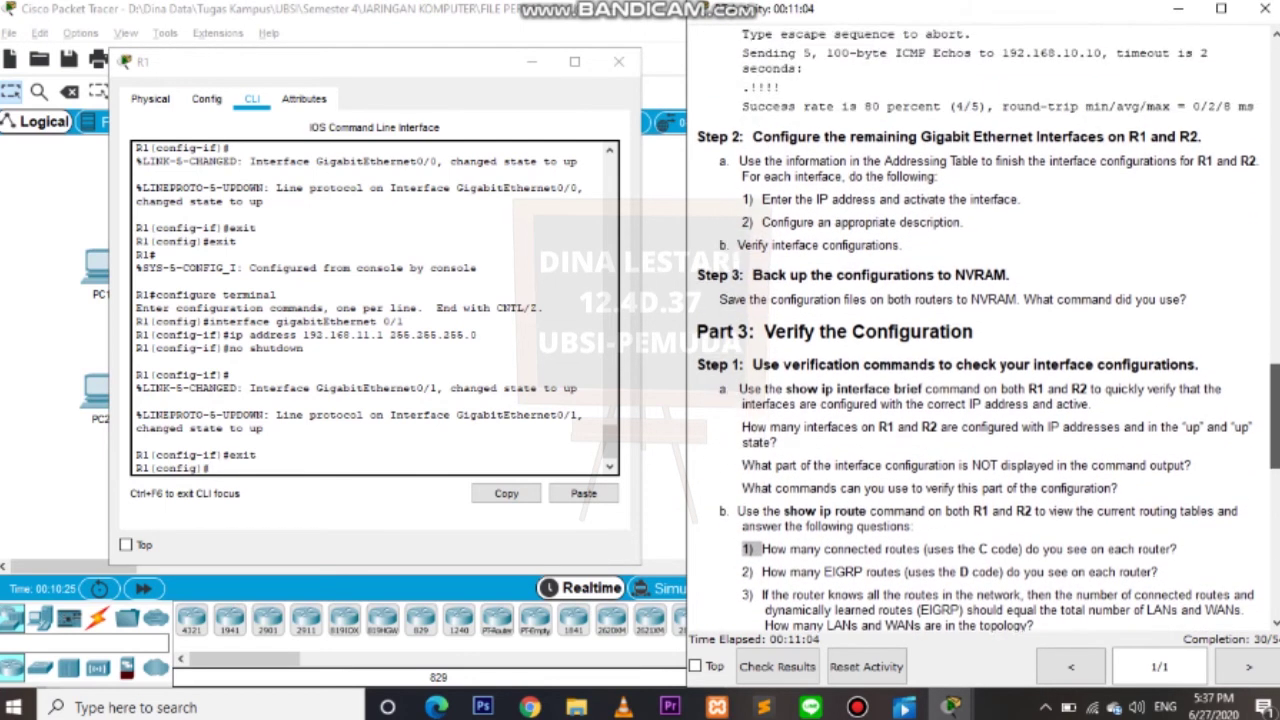
{"action": "scroll", "coordinate": [988, 330], "scroll_direction": "up", "scroll_amount": 5}
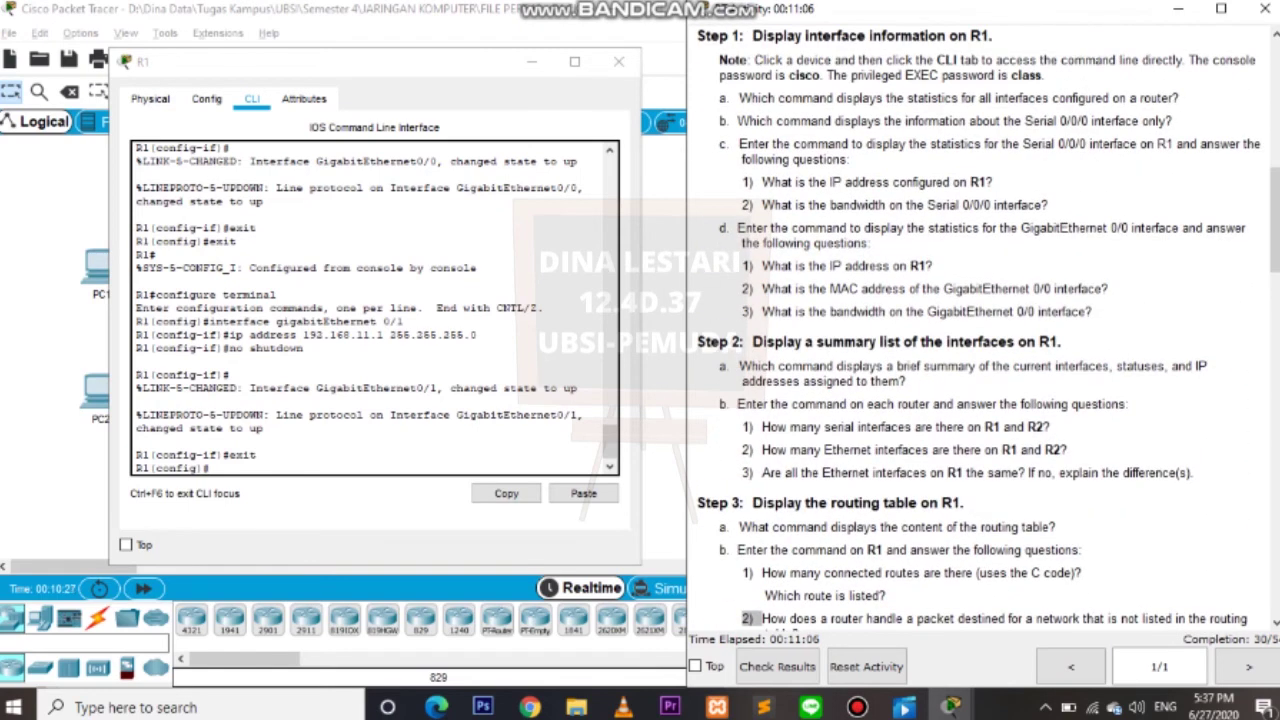
{"action": "left_click_drag", "start_coordinate": [994, 289], "coordinate": [1056, 289]}
{"action": "left_click", "coordinate": [1004, 289]}
{"action": "scroll", "coordinate": [988, 330], "scroll_direction": "down", "scroll_amount": 10}
{"action": "scroll", "coordinate": [988, 330], "scroll_direction": "down", "scroll_amount": 2}
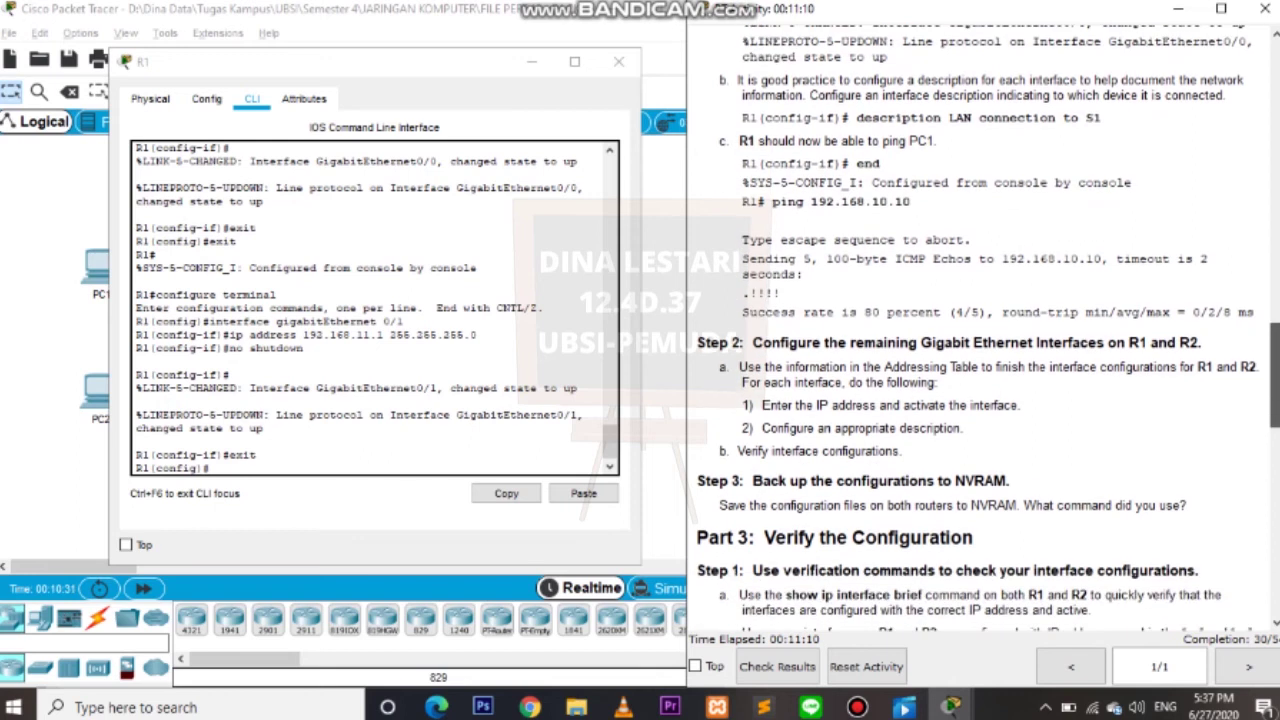
{"action": "left_click", "coordinate": [210, 468]}
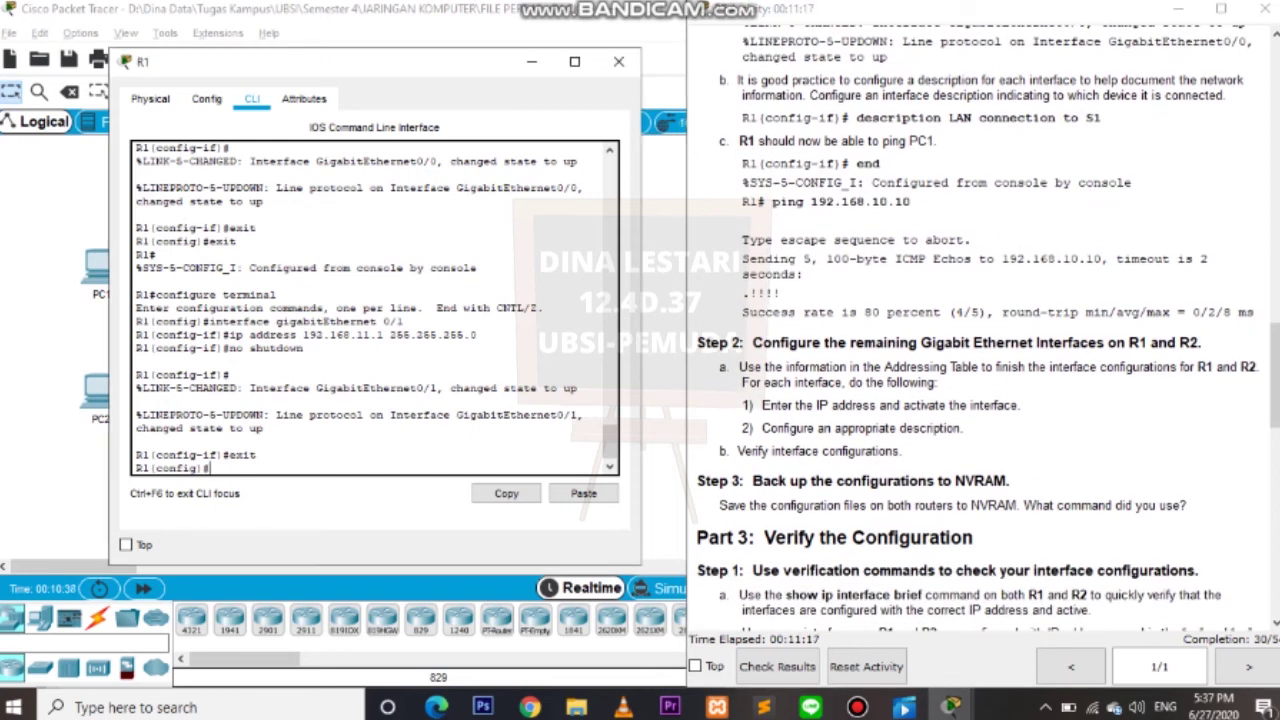
{"action": "type", "text": "interface seria"}
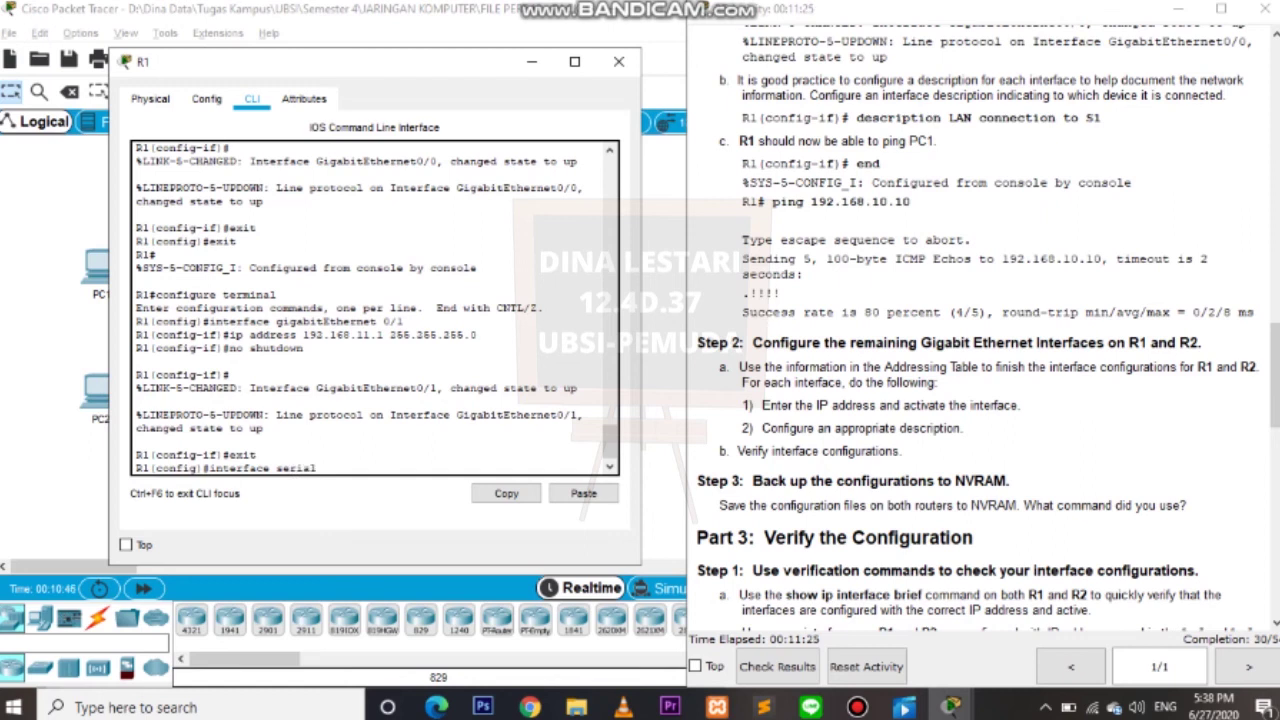
{"action": "type", "text": "l 0/0/0"}
Select Serial 0/0/0 and assign it 209.165.200.225 255.255.255.252, checking the Addressing Table.
{"action": "key", "text": "Return"}
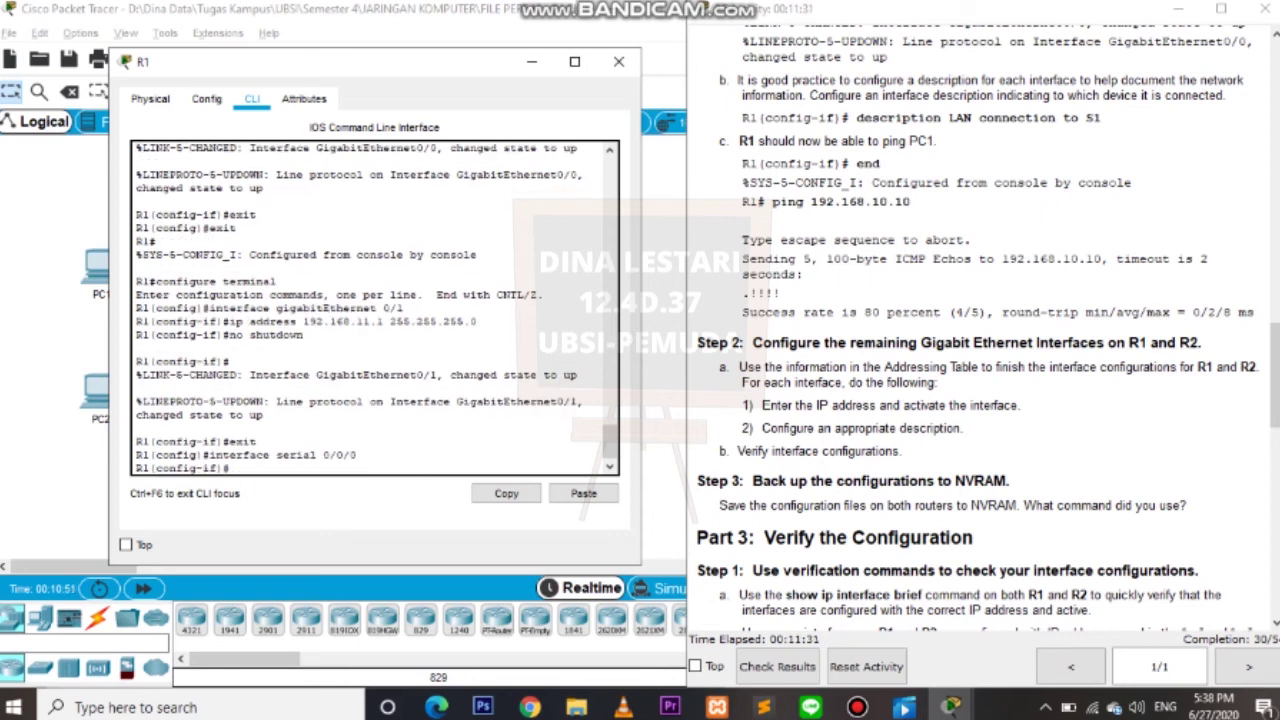
{"action": "type", "text": "ip address 209.16"}
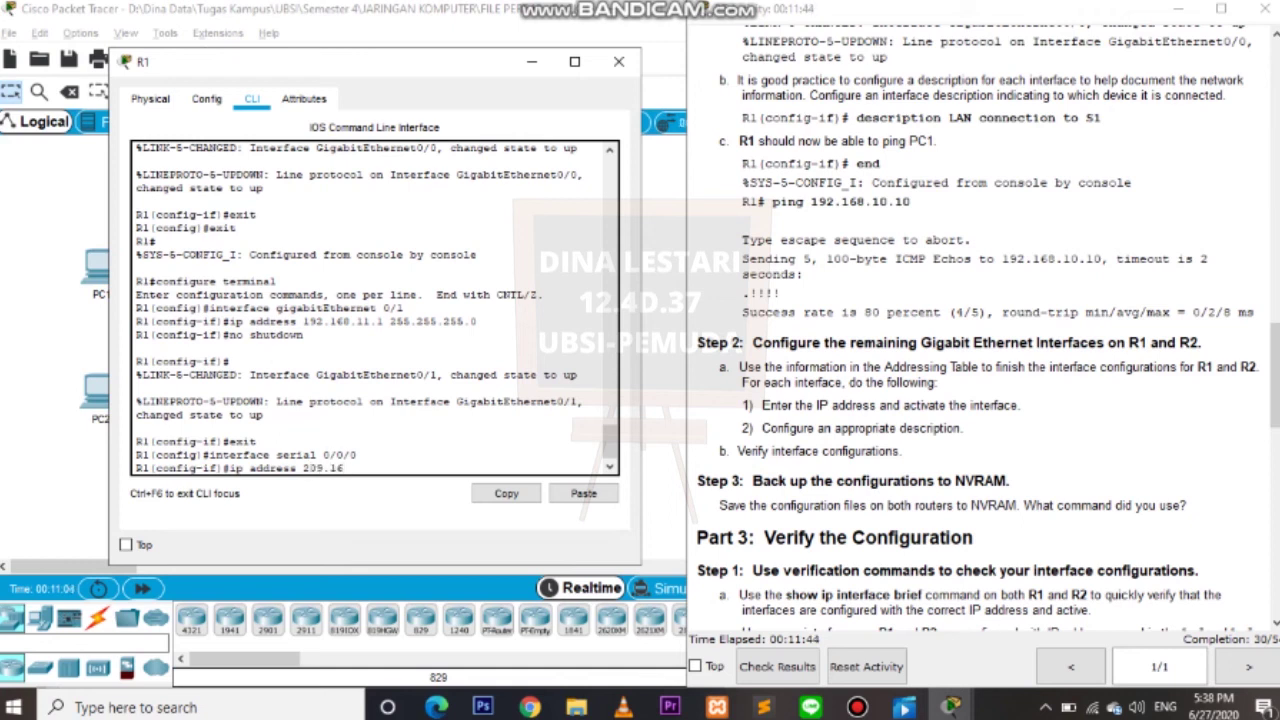
{"action": "type", "text": "5"}
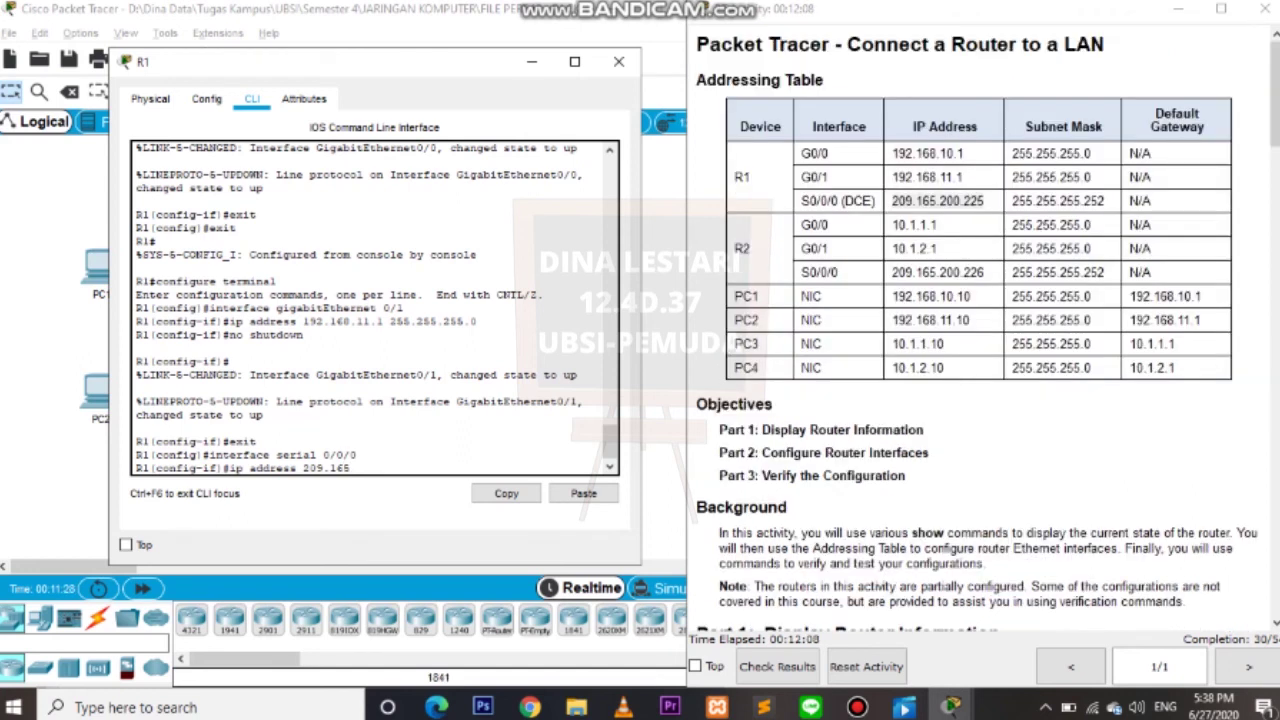
{"action": "type", "text": "."}
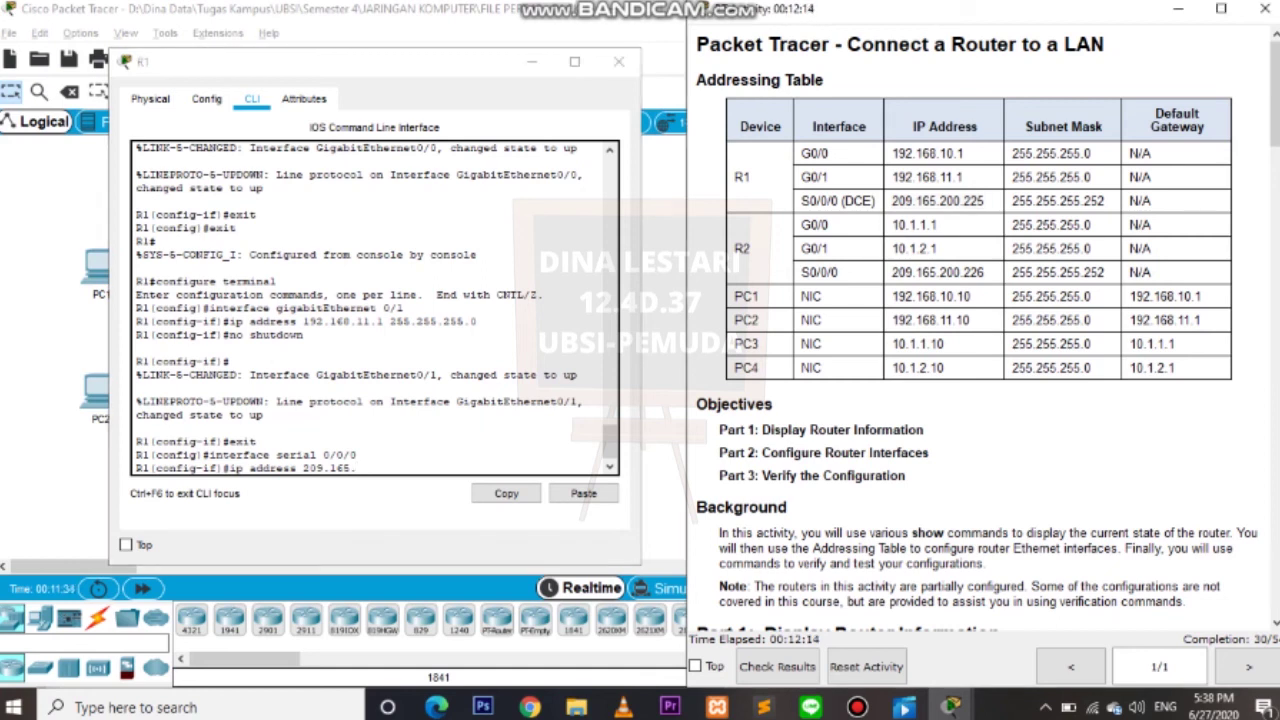
{"action": "type", "text": "20"}
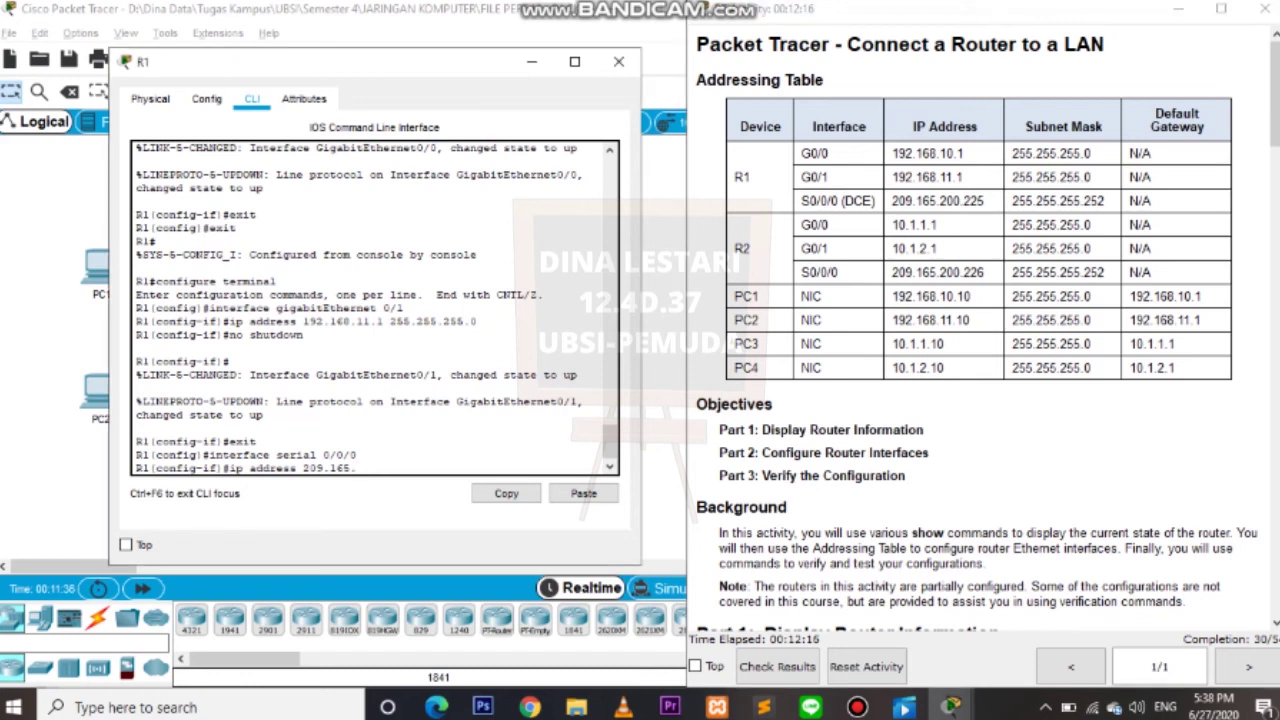
{"action": "type", "text": "0/"}
{"action": "key", "text": "BackSpace"}
{"action": "type", "text": ".225 255.25"}
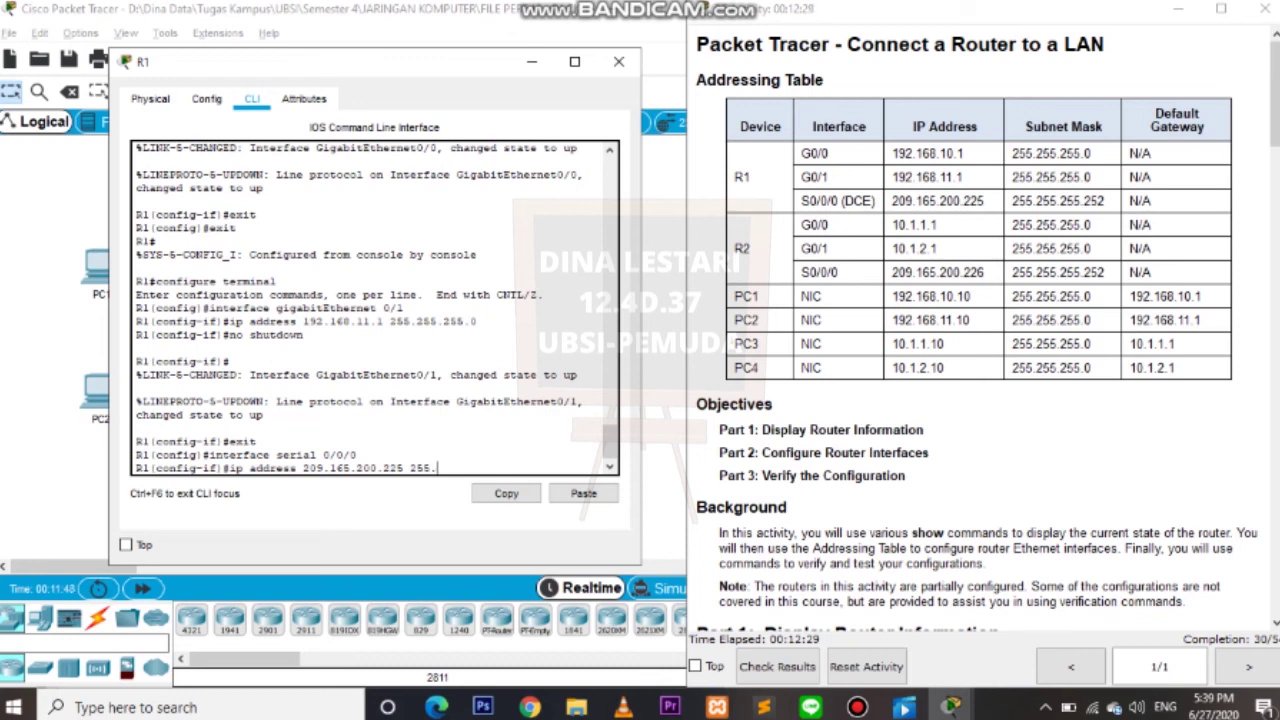
{"action": "type", "text": "5."}
{"action": "left_click_drag", "start_coordinate": [1106, 201], "coordinate": [891, 201]}
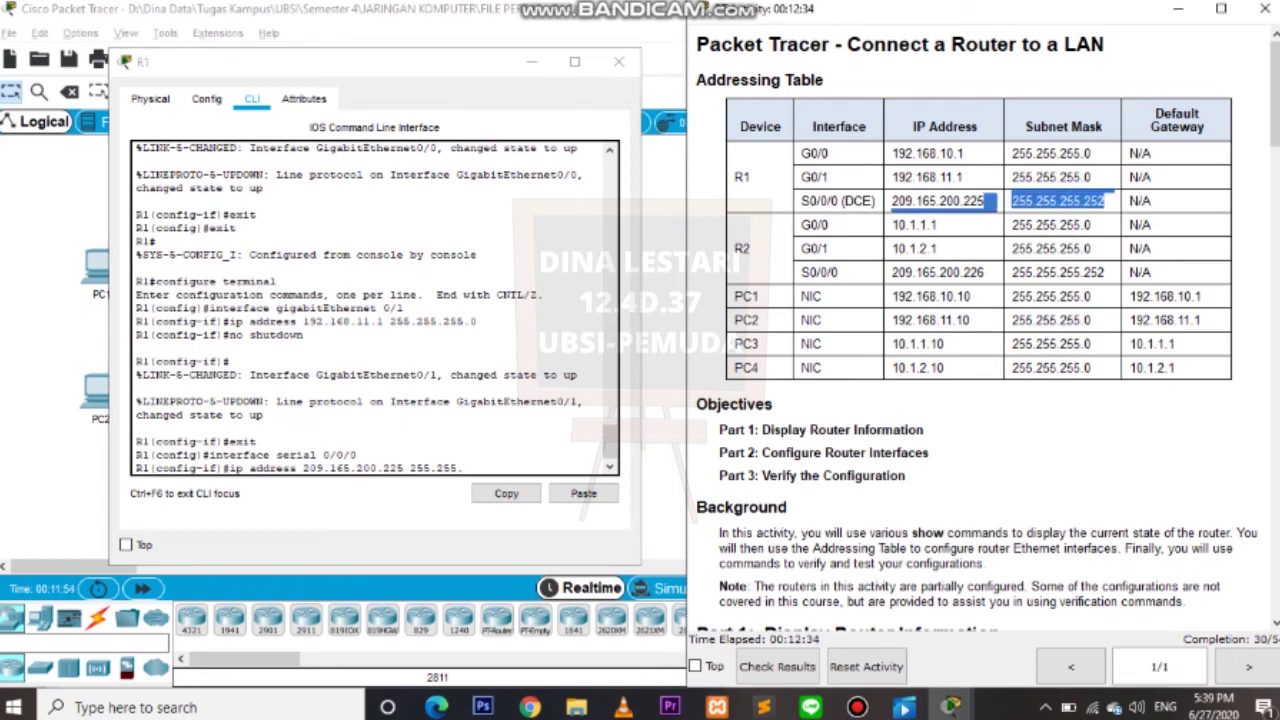
{"action": "left_click", "coordinate": [463, 467]}
{"action": "type", "text": "55.2"}
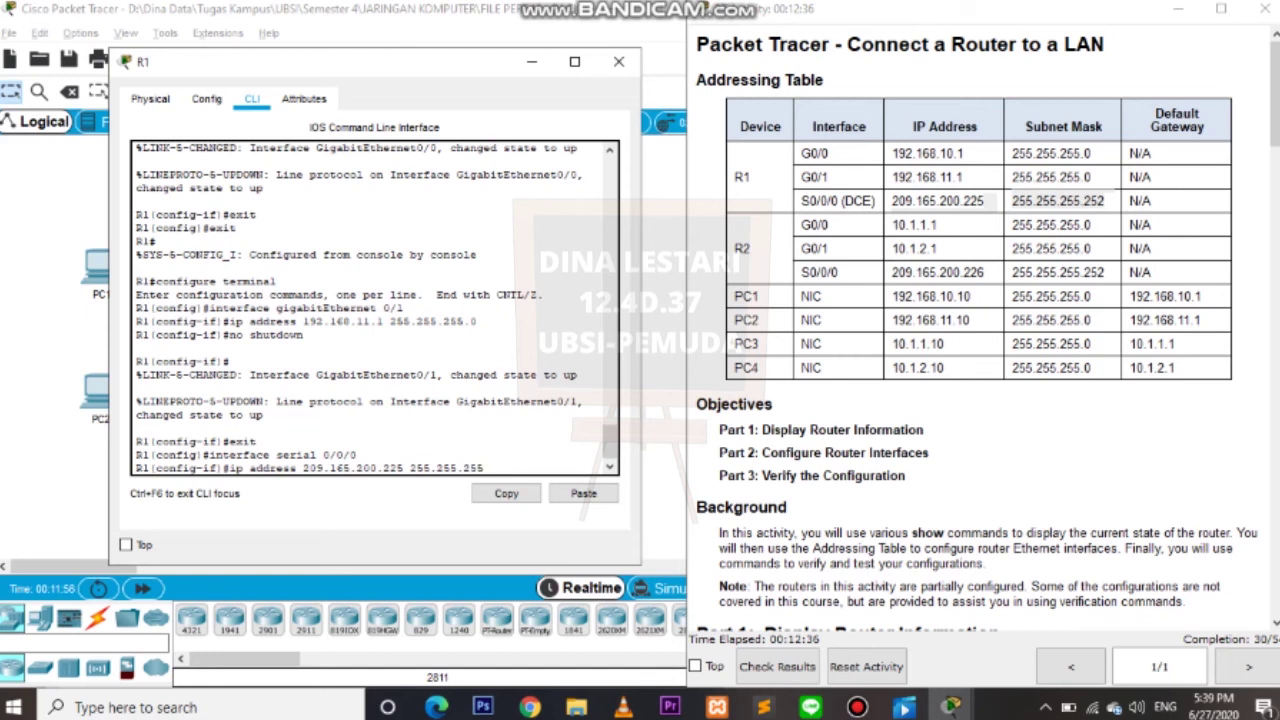
{"action": "type", "text": "52"}
{"action": "key", "text": "Return"}
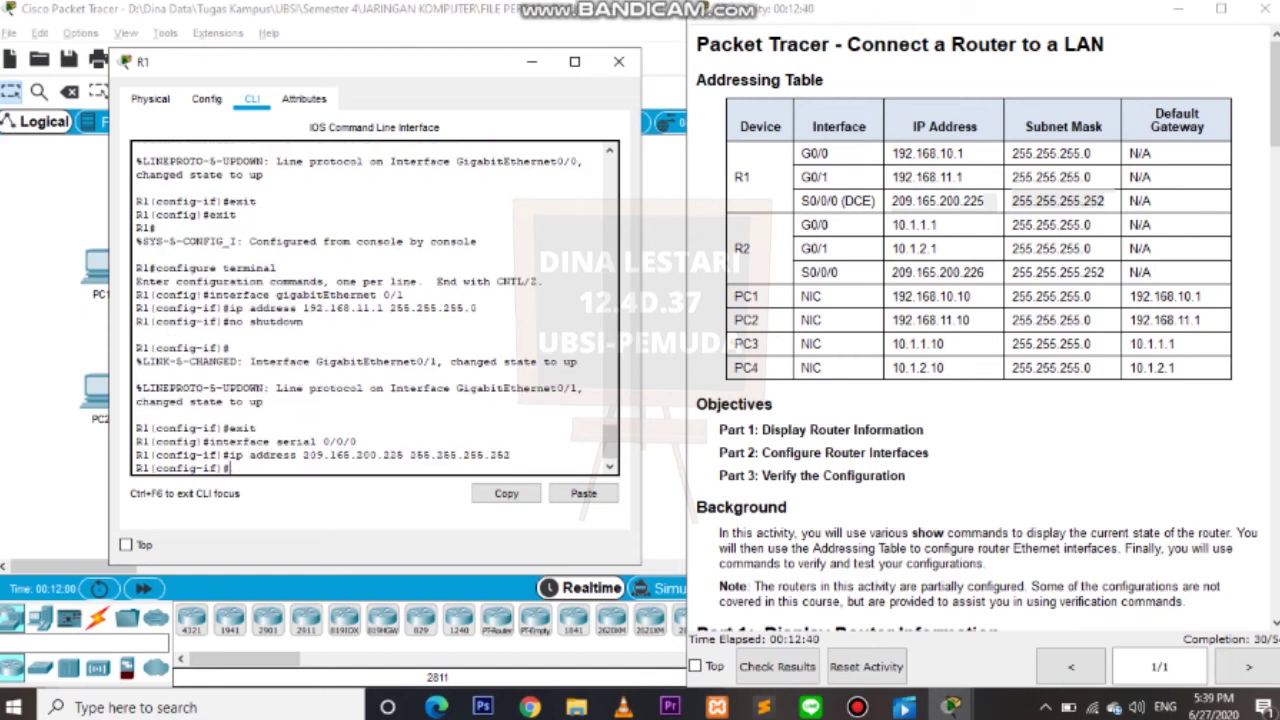
Enable Serial 0/0/0 with no shutdown and exit to global configuration.
{"action": "type", "text": "no shutdown"}
{"action": "key", "text": "Return"}
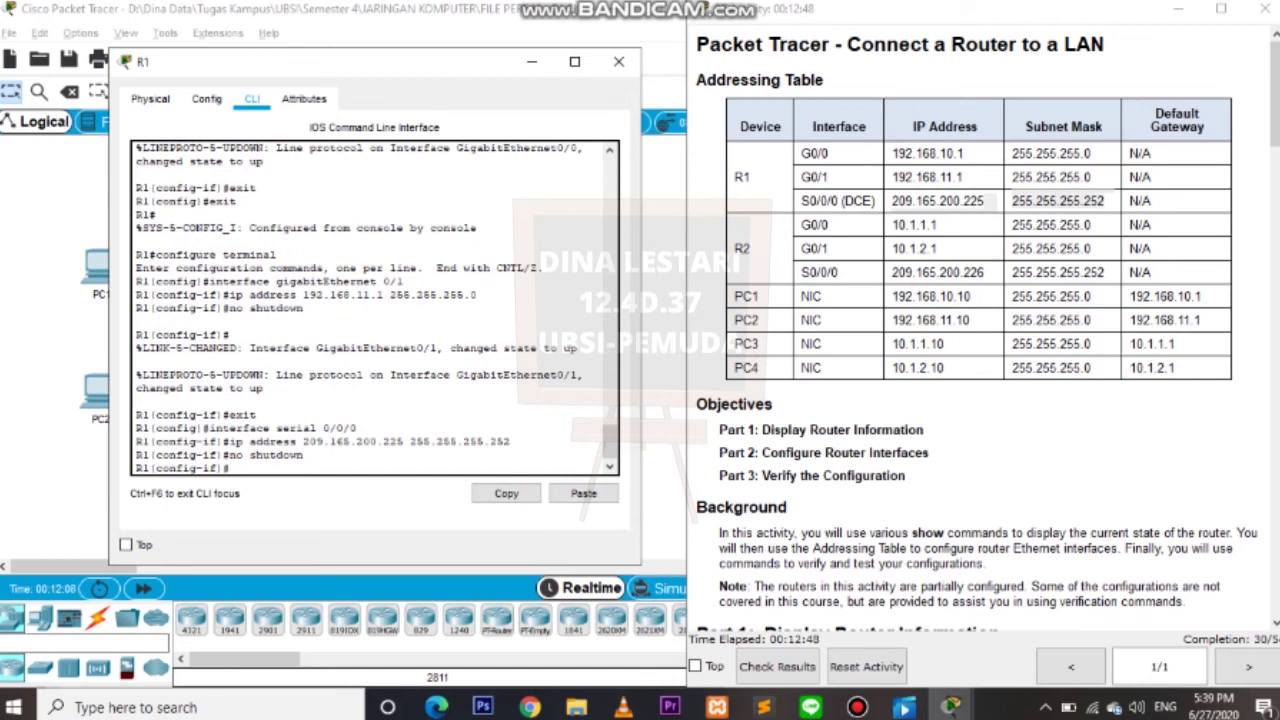
{"action": "type", "text": "exit"}
{"action": "key", "text": "Return"}
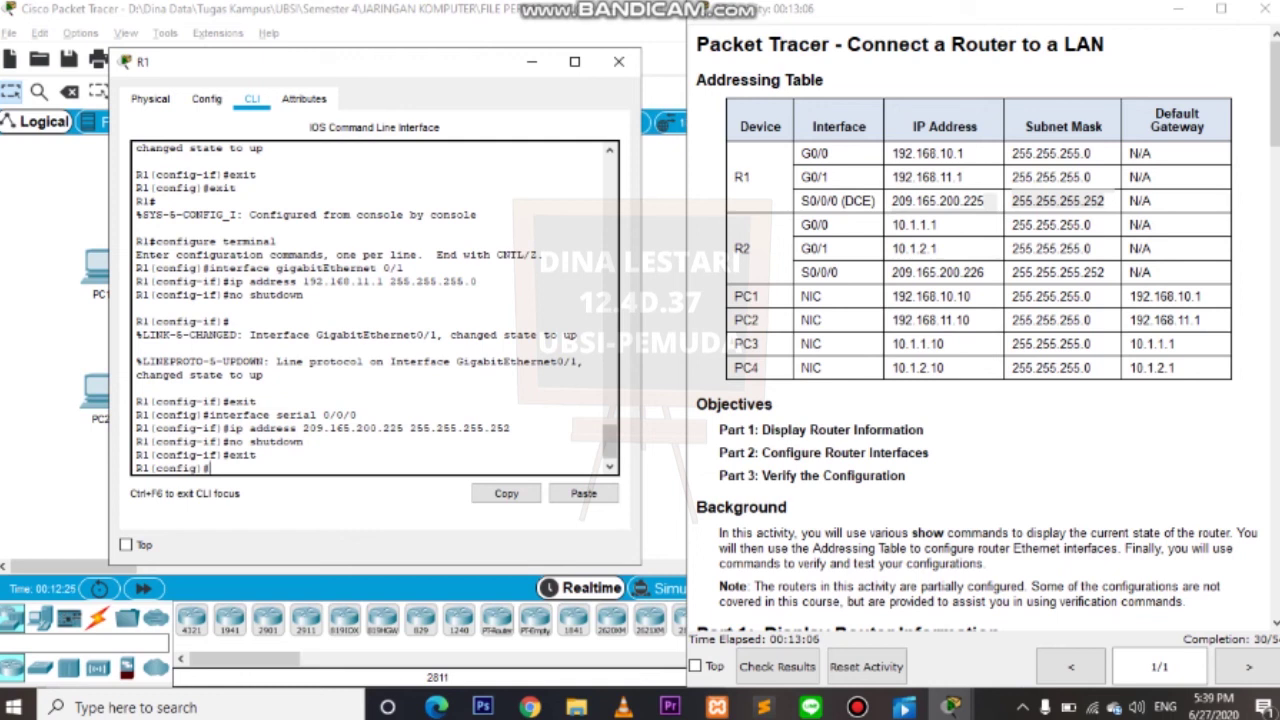
Close R1's device window to return to the Logical topology view.
{"action": "left_click", "coordinate": [619, 61]}
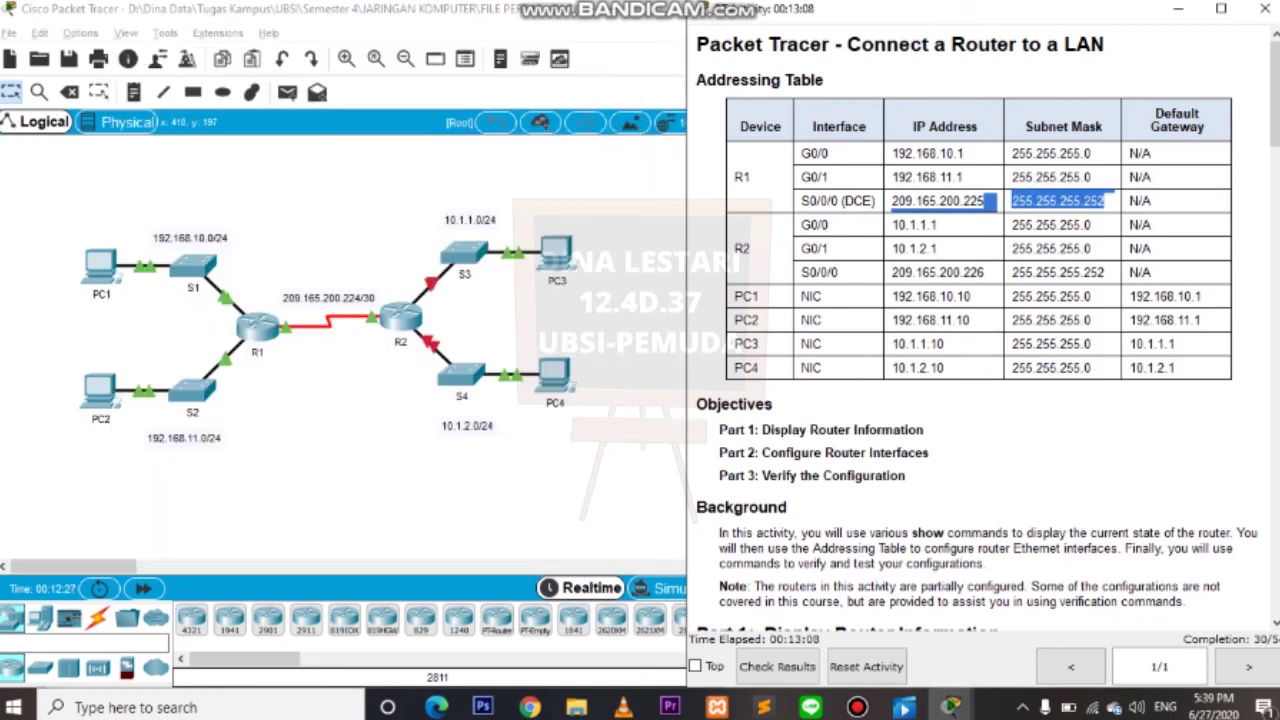
Open R2's CLI and retry the console login after failed password attempts.
{"action": "left_click", "coordinate": [400, 314]}
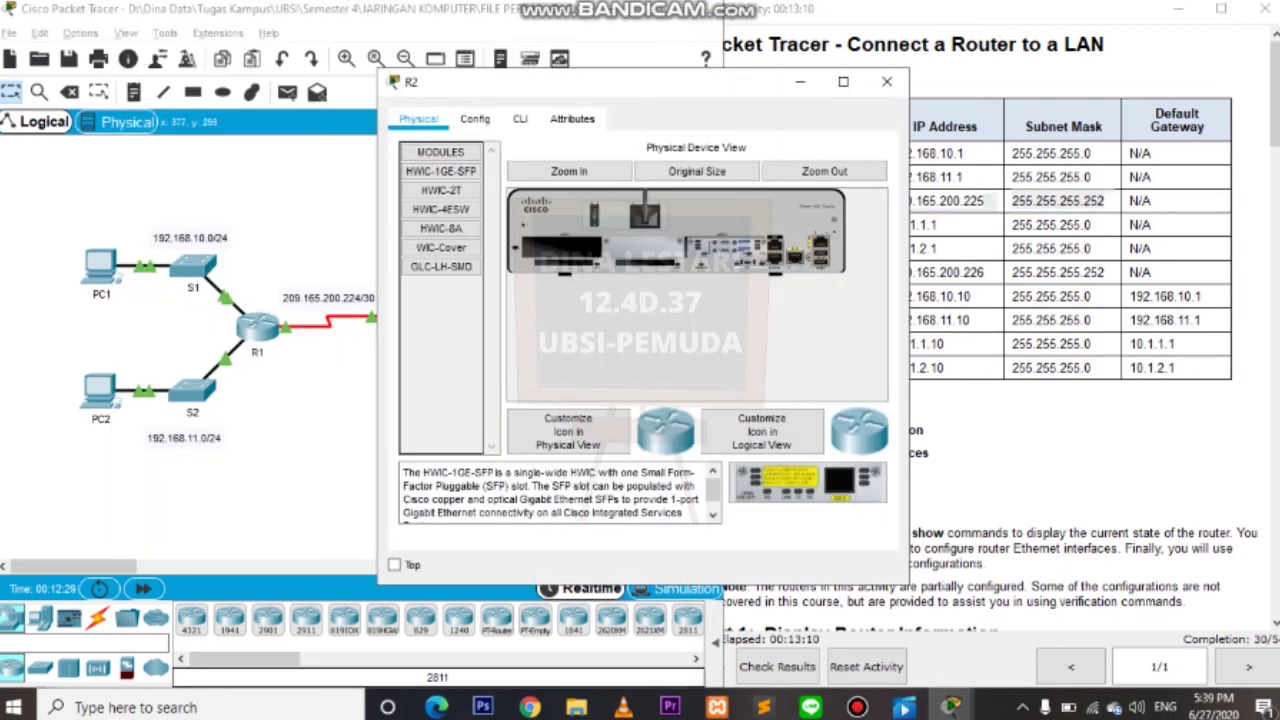
{"action": "left_click", "coordinate": [520, 118]}
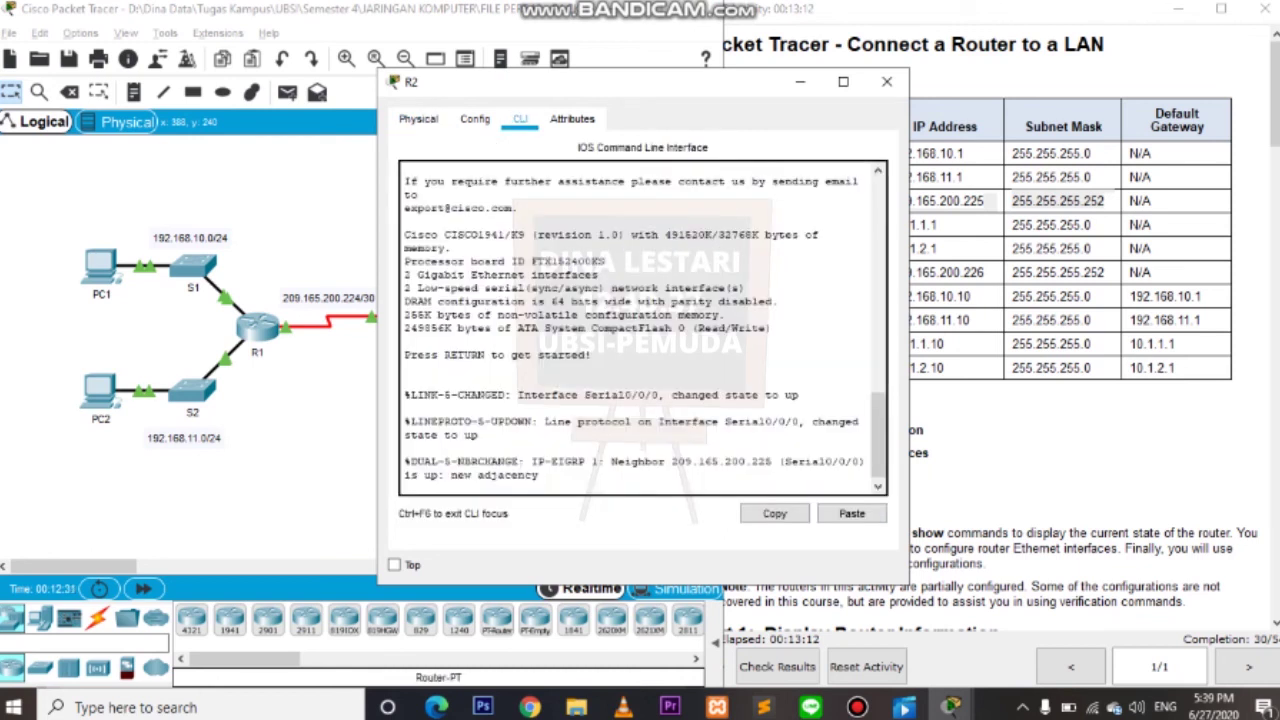
{"action": "key", "text": "Return"}
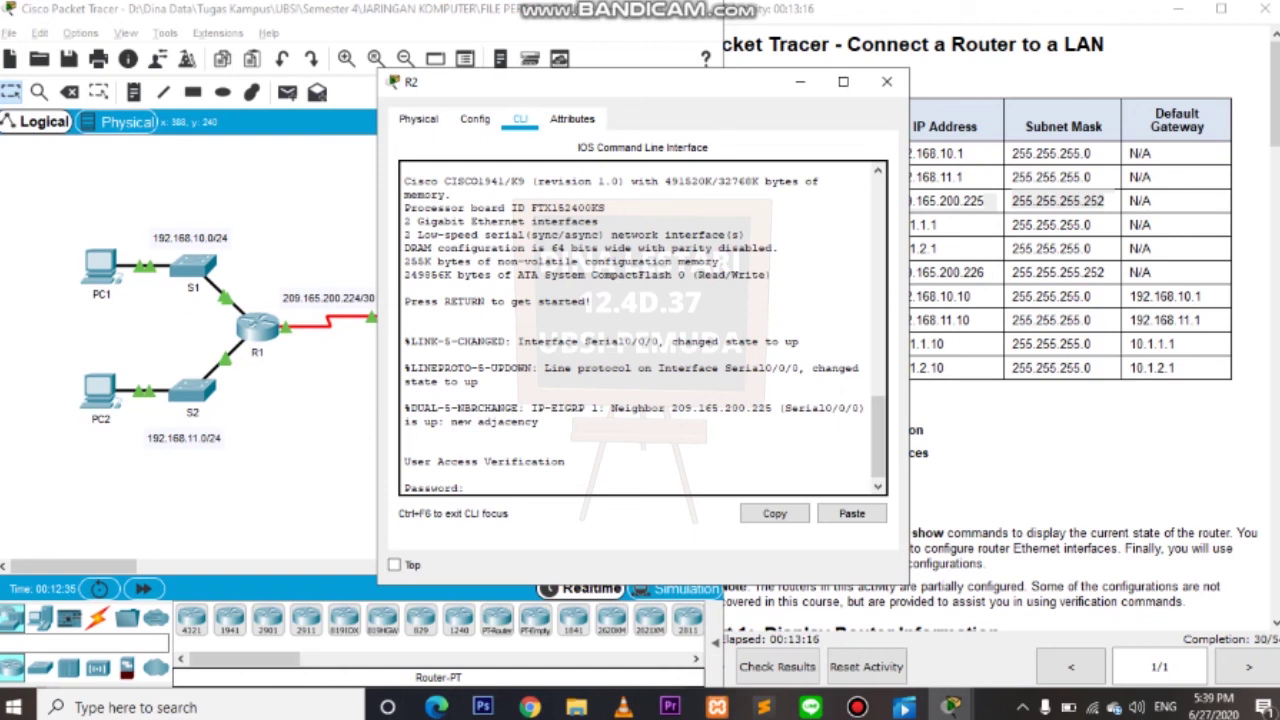
{"action": "key", "text": "Return"}
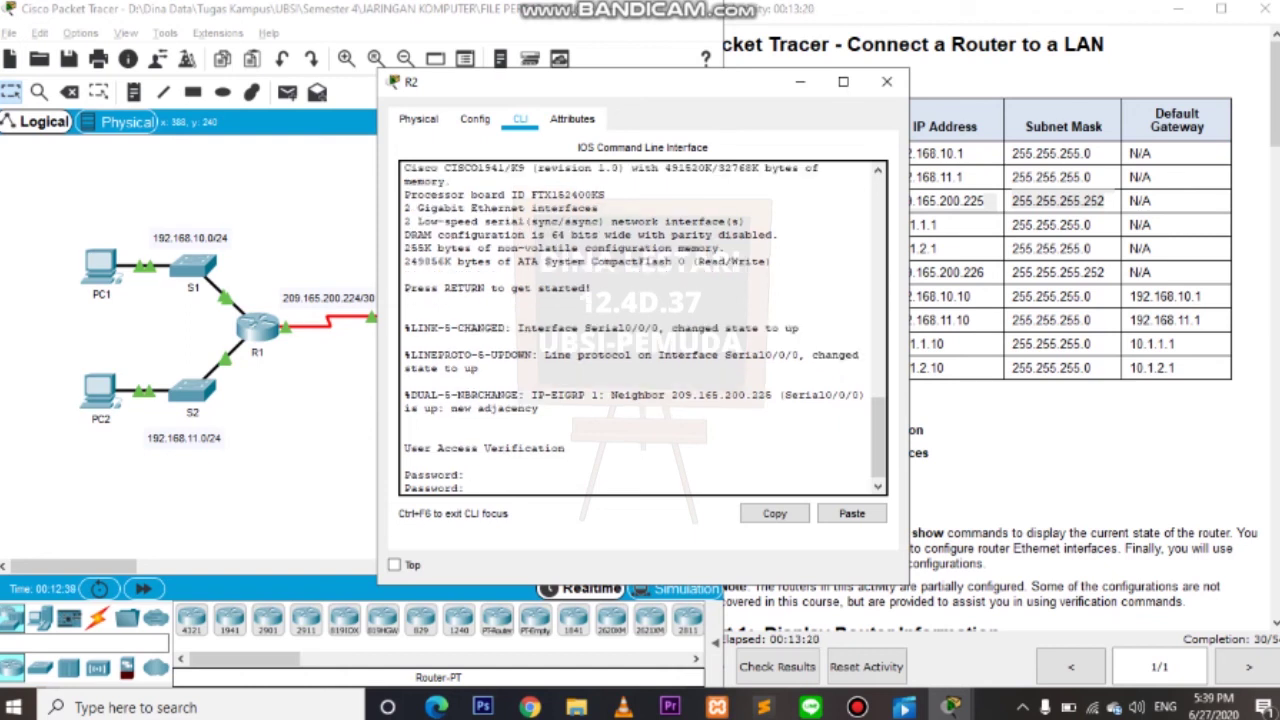
{"action": "key", "text": "Return"}
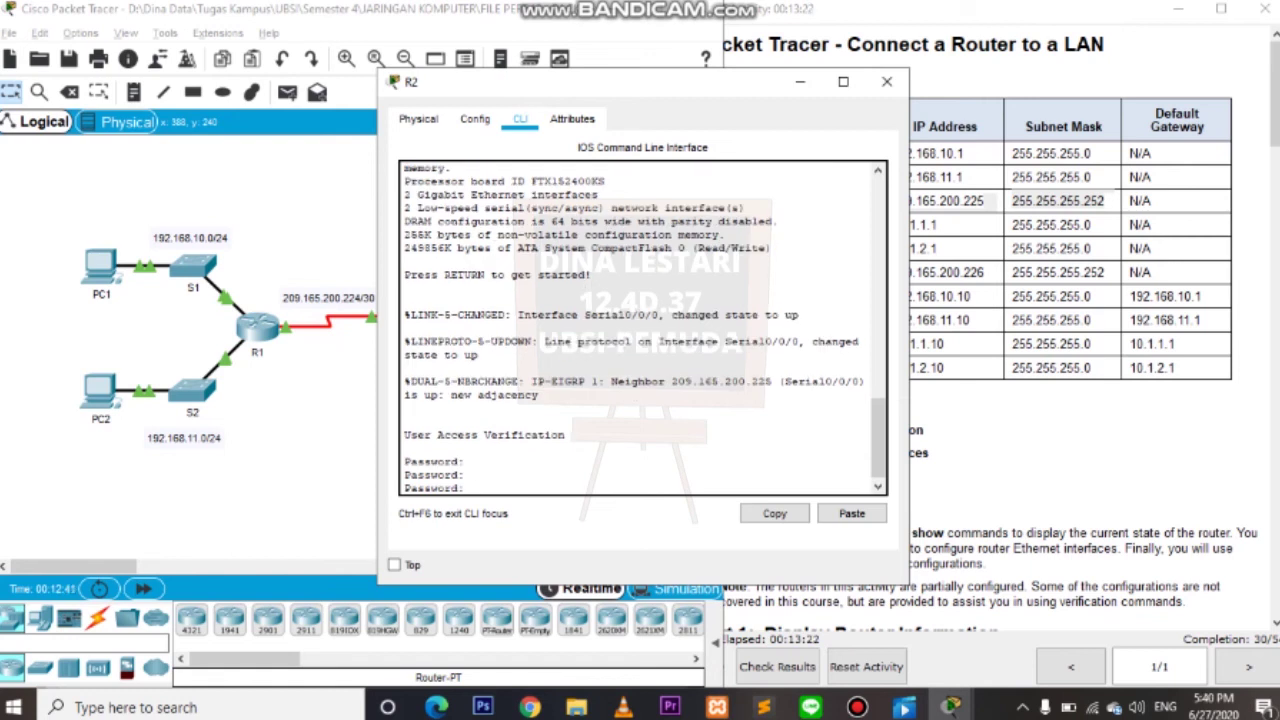
{"action": "key", "text": "Return"}
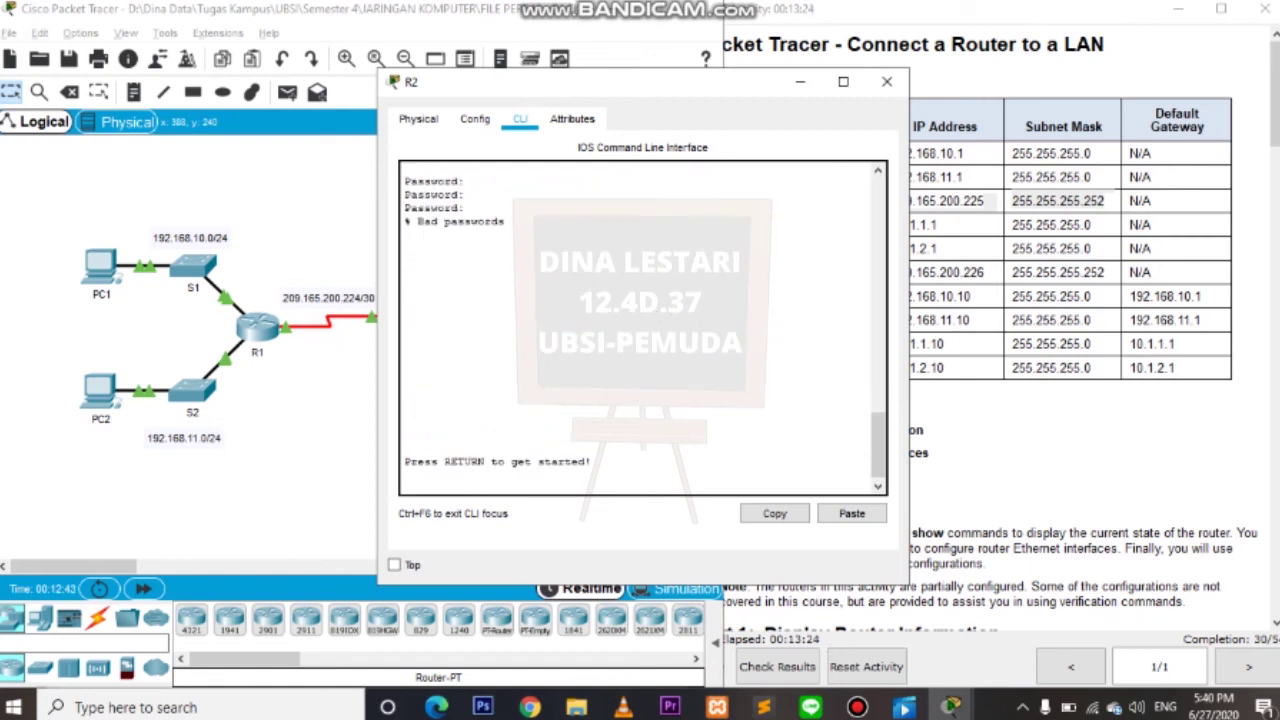
{"action": "key", "text": "Return"}
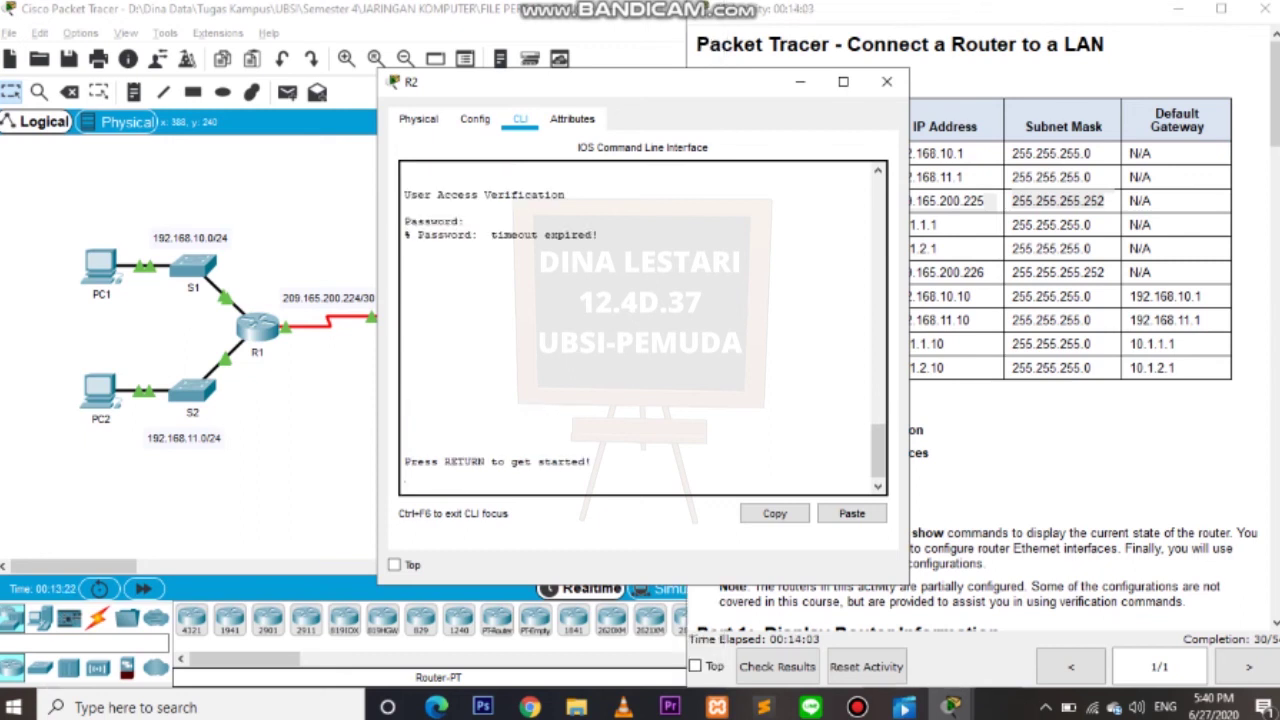
{"action": "key", "text": "Return"}
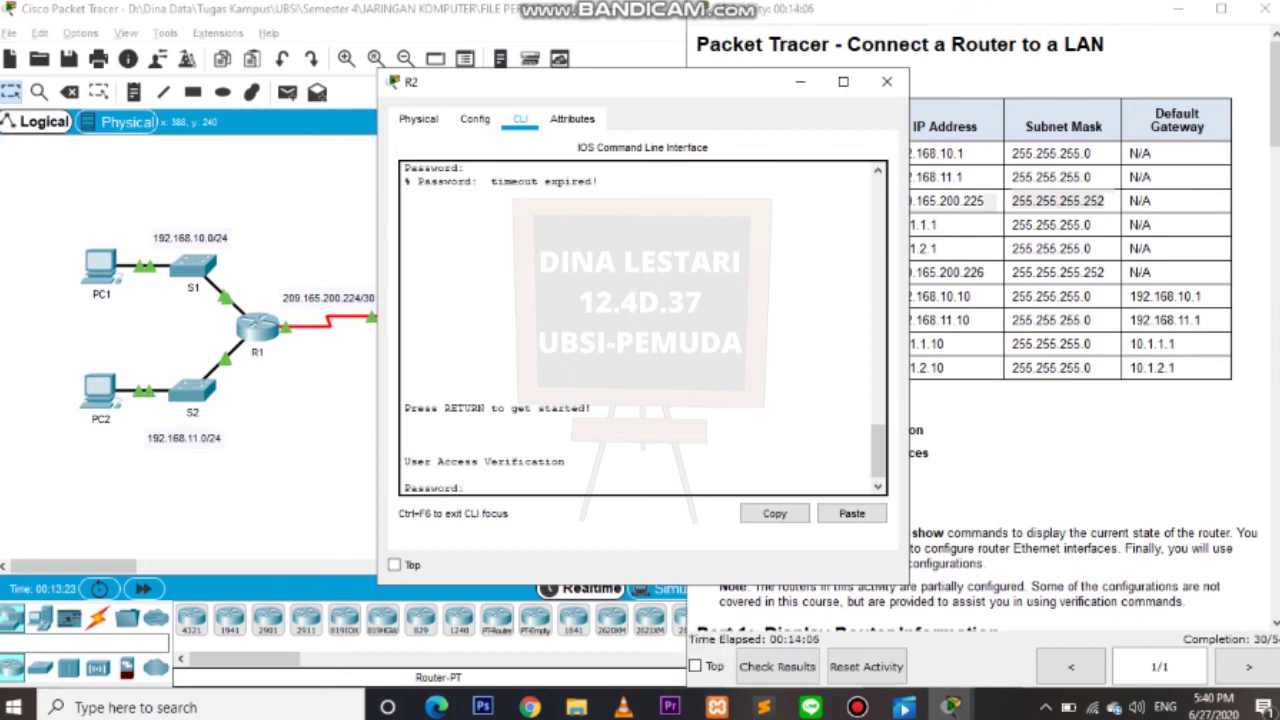
Log in to R2 with the console and enable passwords, then type configure terminal.
{"action": "type", "text": "cisco"}
{"action": "key", "text": "Return"}
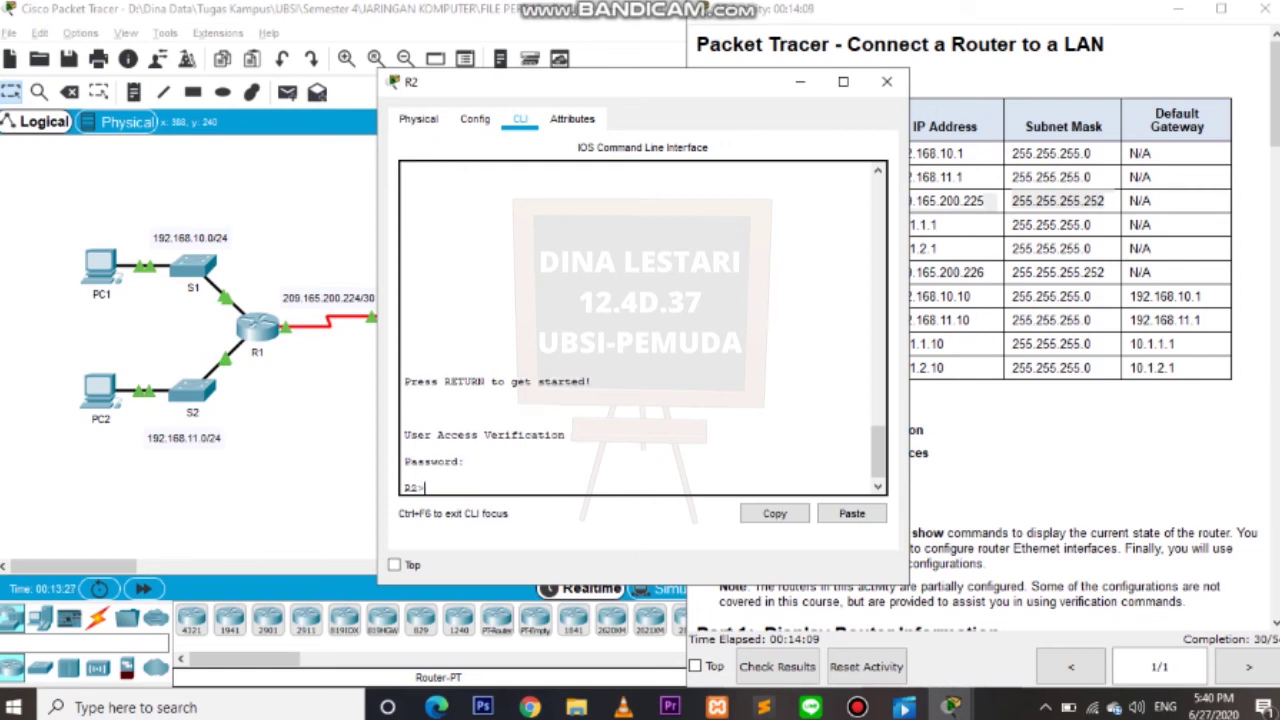
{"action": "type", "text": "enable"}
{"action": "key", "text": "Return"}
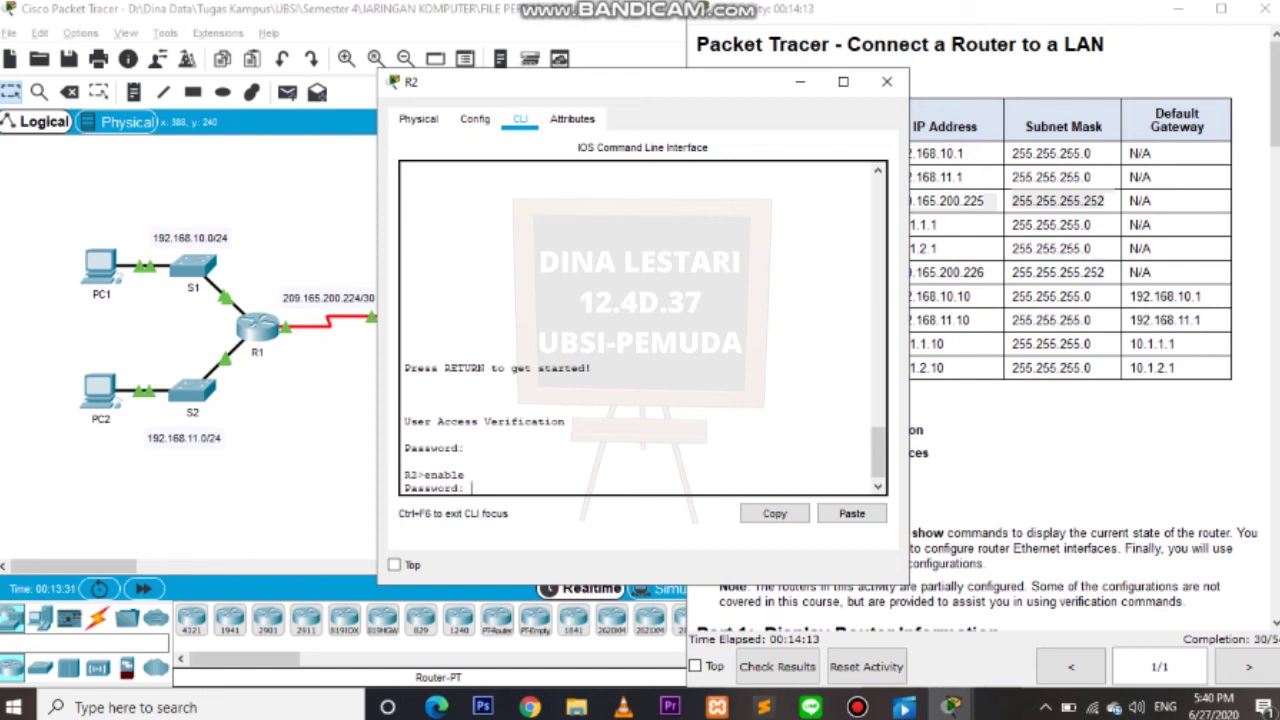
{"action": "key", "text": "Return"}
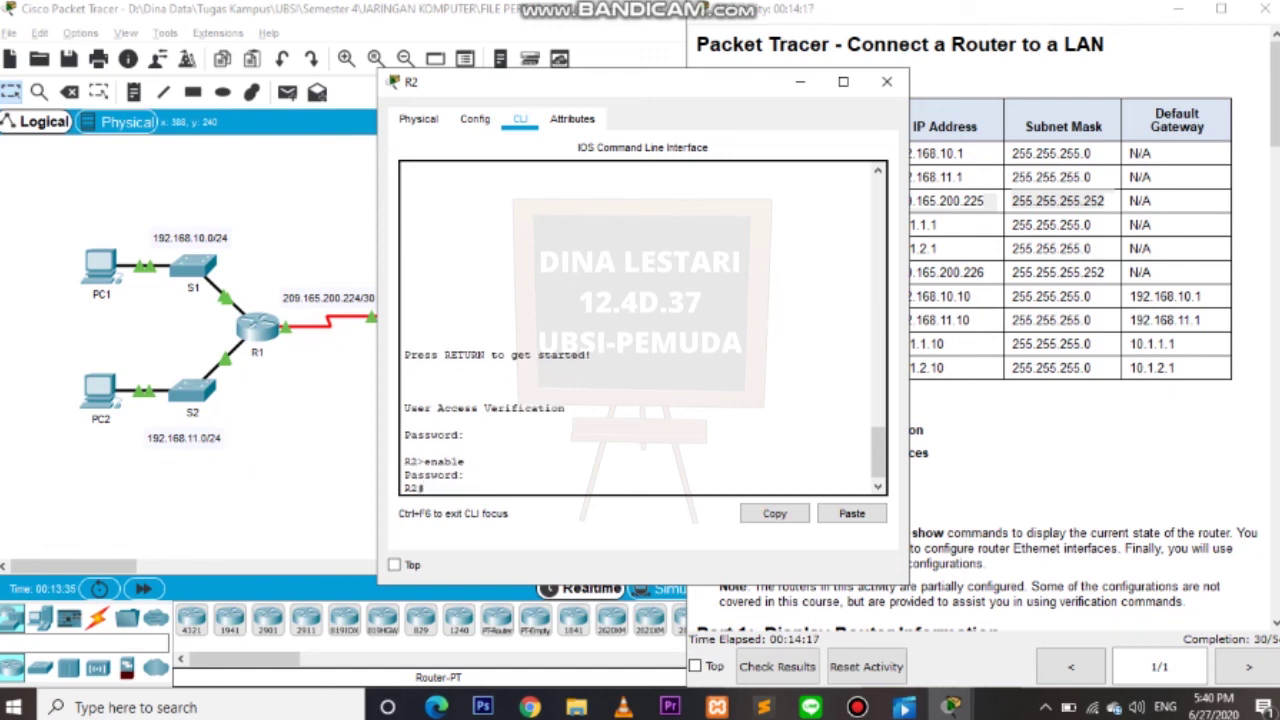
{"action": "type", "text": "configure terminal"}
Enter global configuration and select interface GigabitEthernet 0/0 on R2.
{"action": "key", "text": "Return"}
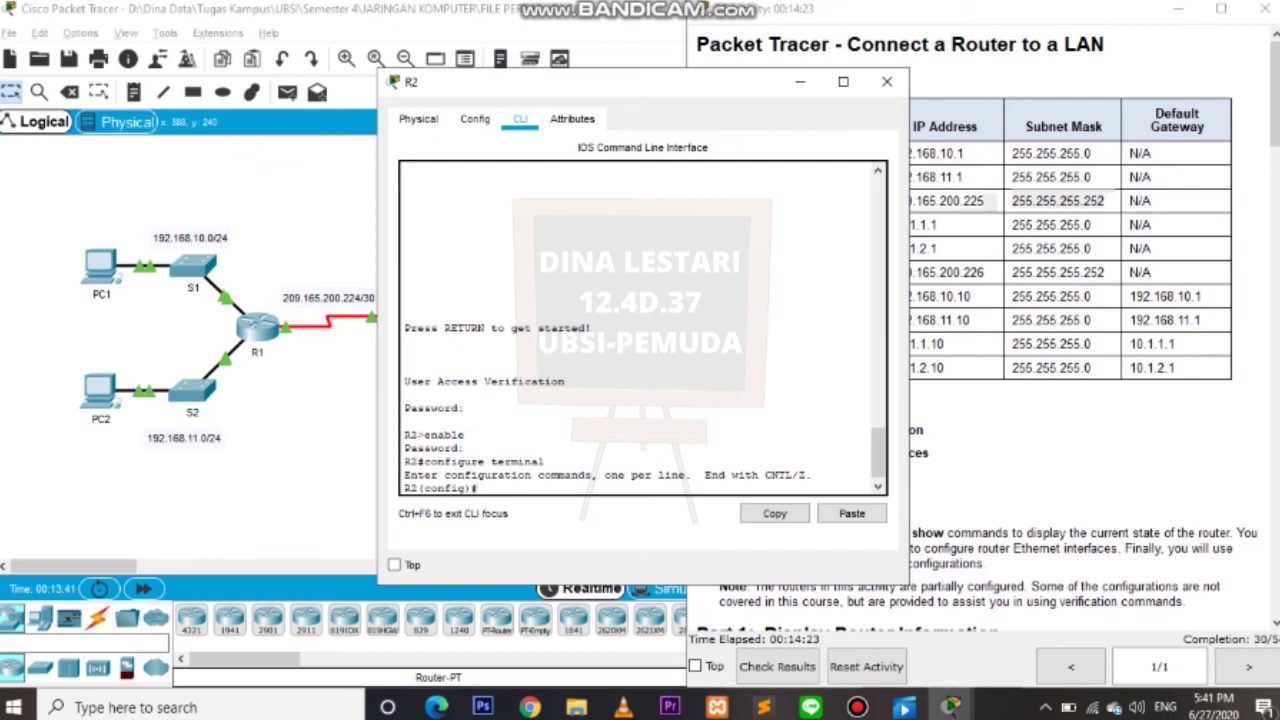
{"action": "type", "text": "interface gigabi"}
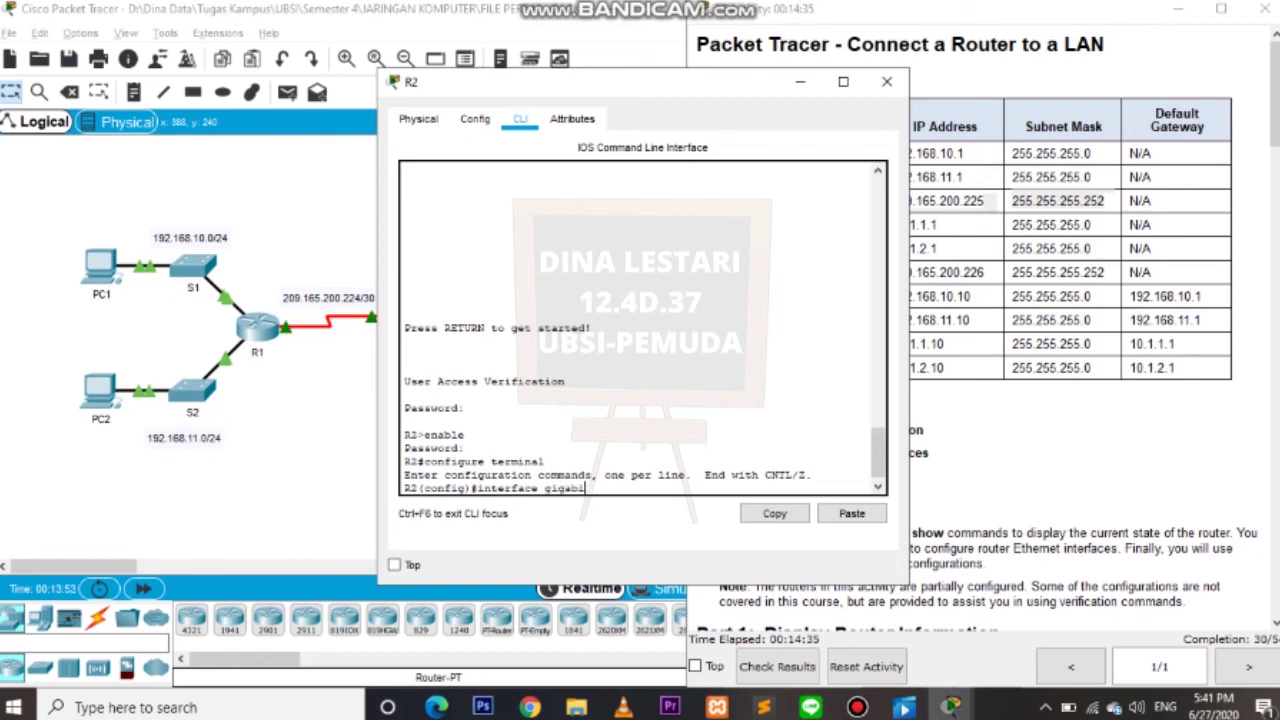
{"action": "type", "text": "tEthernet 0/0"}
{"action": "key", "text": "Return"}
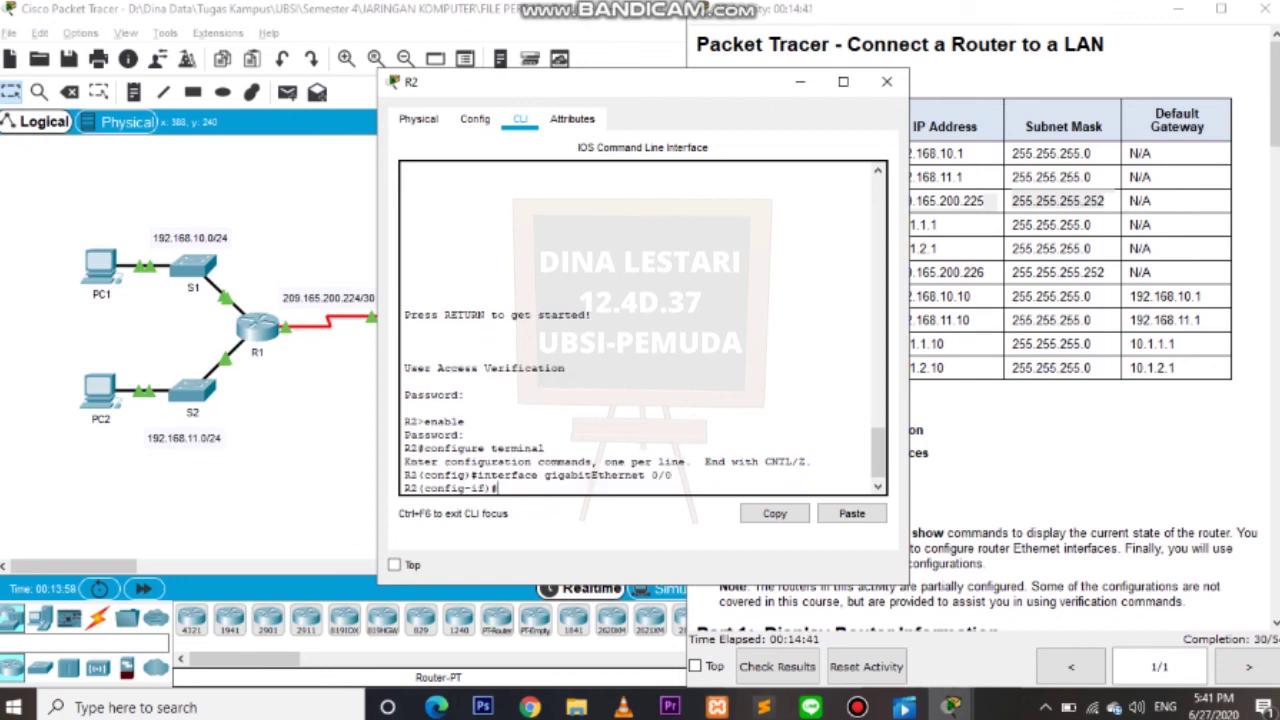
Assign G0/0 10.1.1.1 255.255.255.0, enable it with no shutdown, and exit the interface.
{"action": "type", "text": "ip address 10.1.1.1.1 255"}
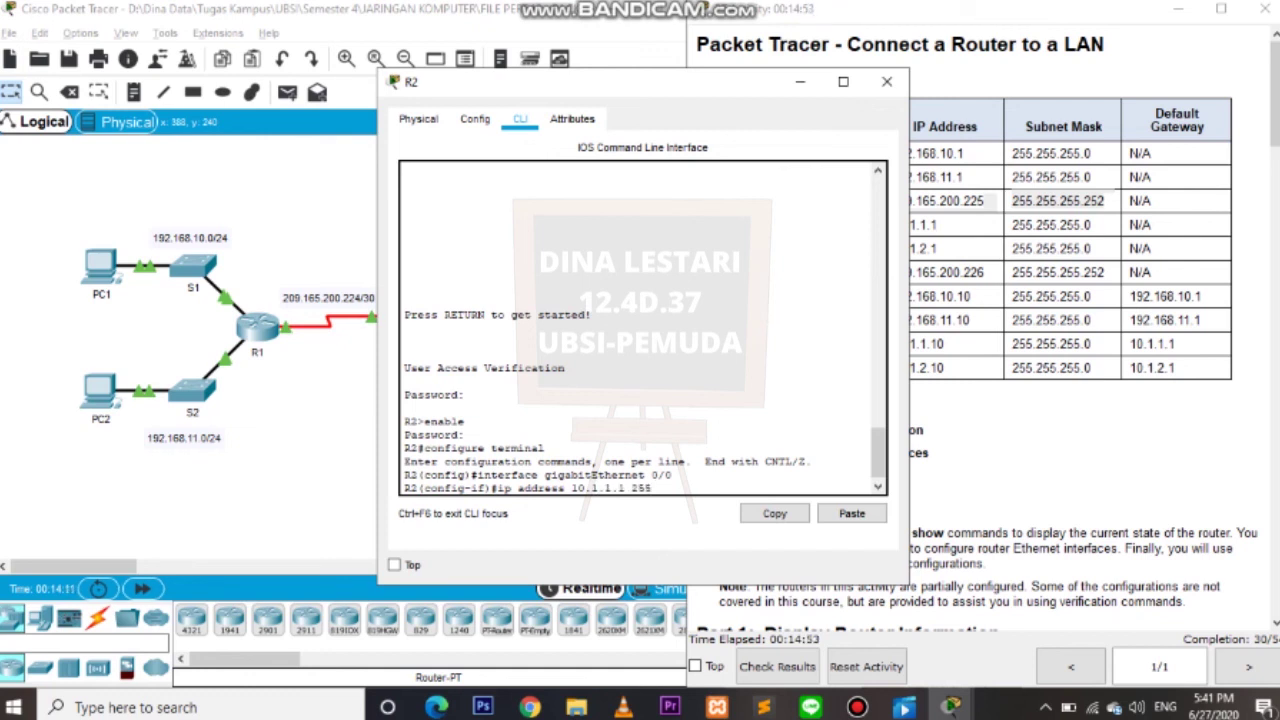
{"action": "type", "text": ".255.255.0"}
{"action": "key", "text": "Return"}
{"action": "type", "text": "no shutdown"}
{"action": "key", "text": "Return"}
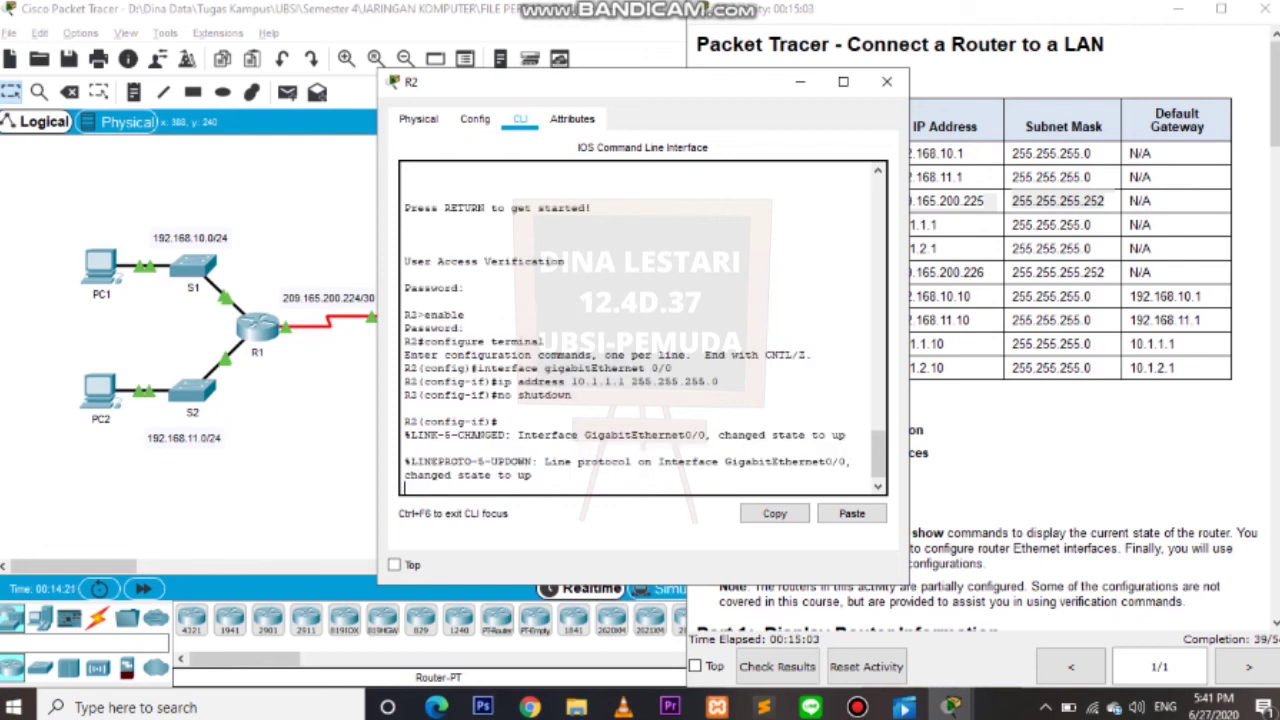
{"action": "key", "text": "Return"}
{"action": "type", "text": "exit"}
{"action": "key", "text": "Return"}
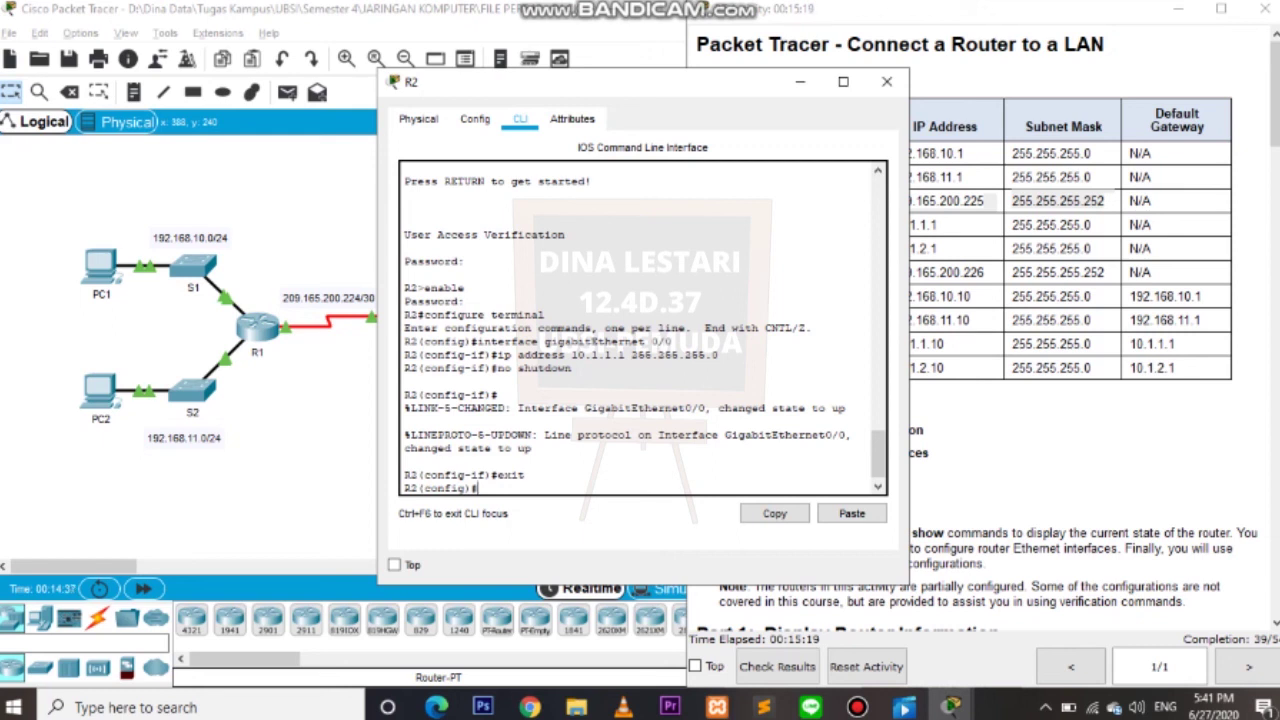
{"action": "type", "text": "interface gigabut"}
Select interface GigabitEthernet 0/1 and move R2's window to reveal the addressing table.
{"action": "key", "text": "BackSpace"}
{"action": "type", "text": "itEth"}
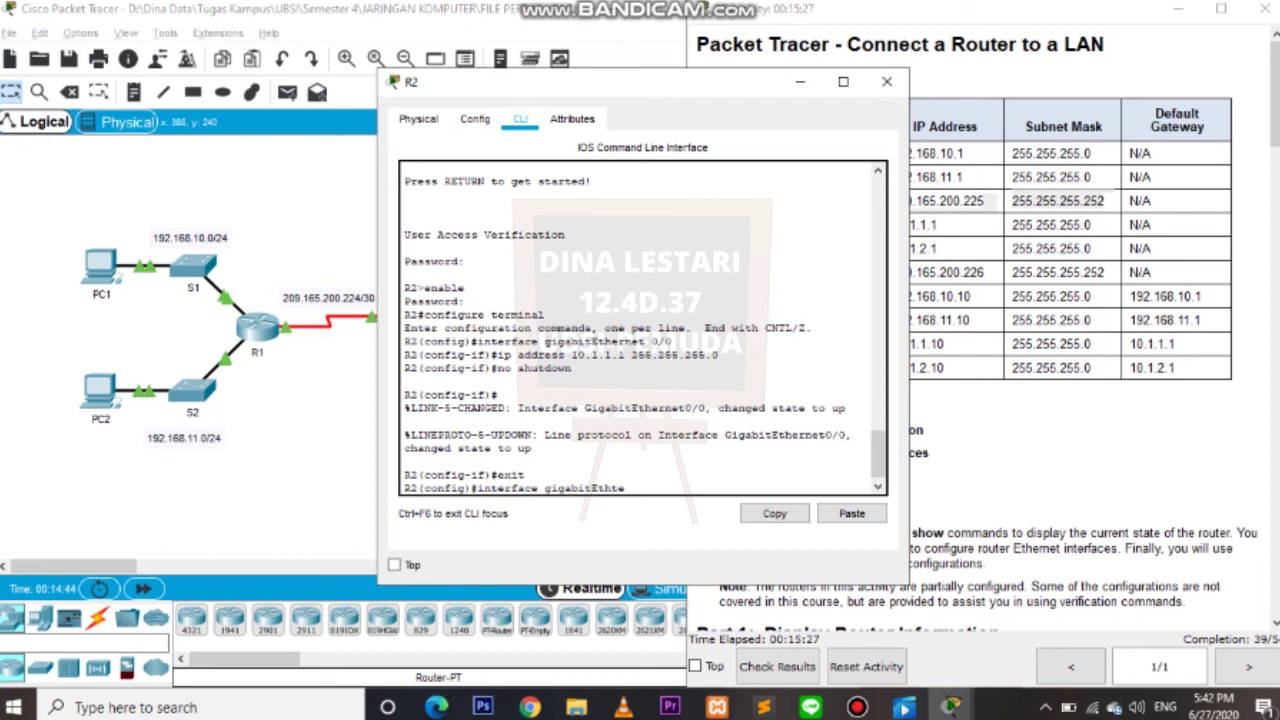
{"action": "key", "text": "BackSpace"}
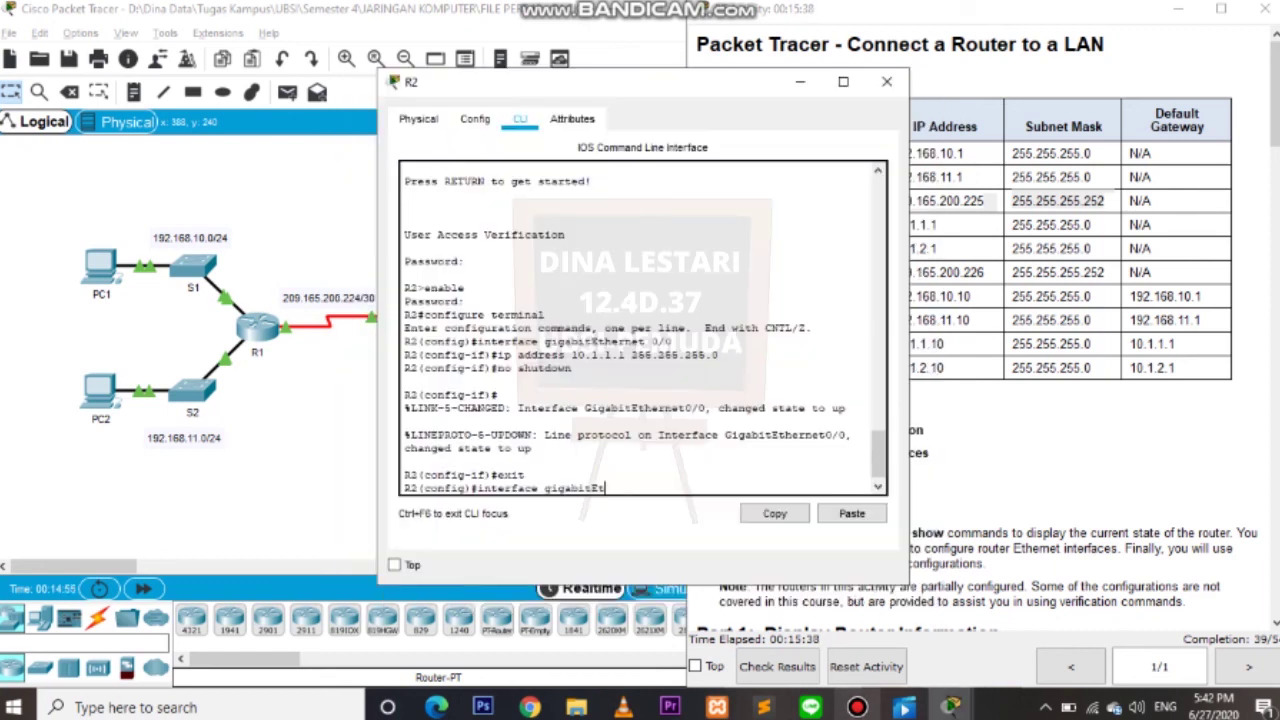
{"action": "type", "text": "hernet 0/1"}
{"action": "key", "text": "Return"}
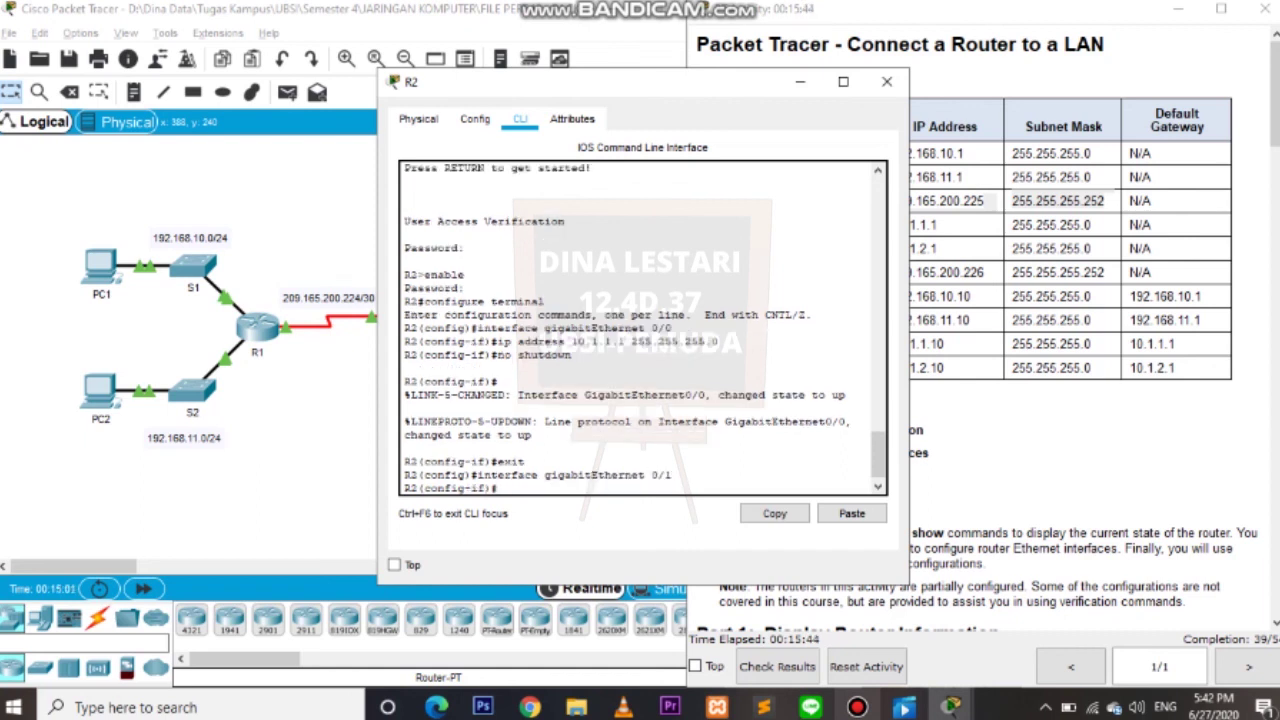
{"action": "left_click_drag", "start_coordinate": [600, 81], "coordinate": [414, 74]}
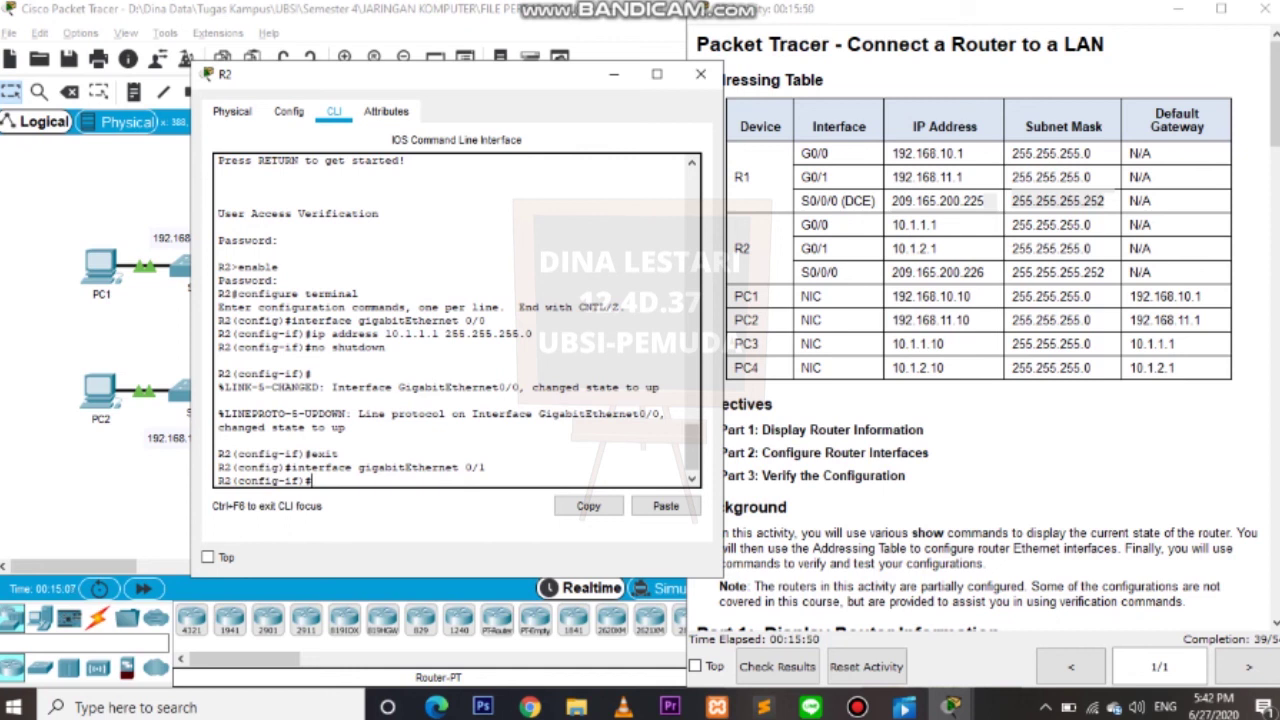
Assign G0/1 10.1.2.1 255.255.255.0, enable it with no shutdown, and exit the interface.
{"action": "type", "text": "ip address 1"}
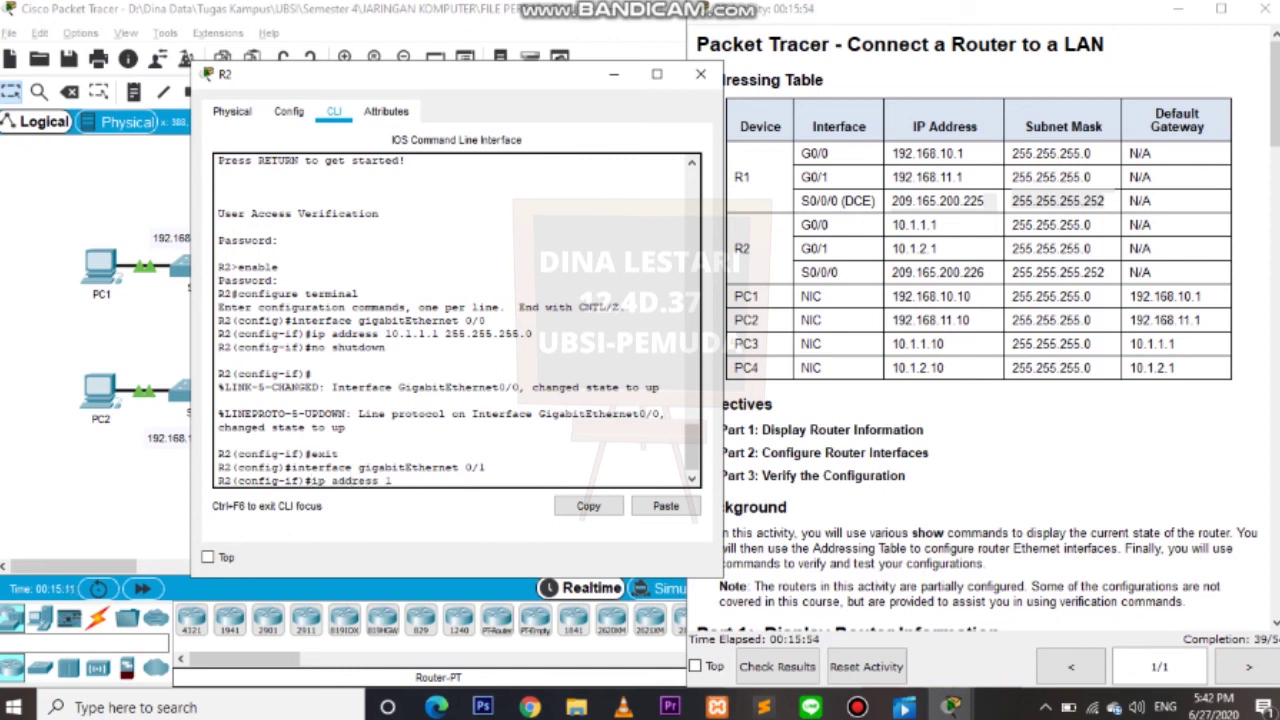
{"action": "type", "text": "0.1.2.1 255.255.255"}
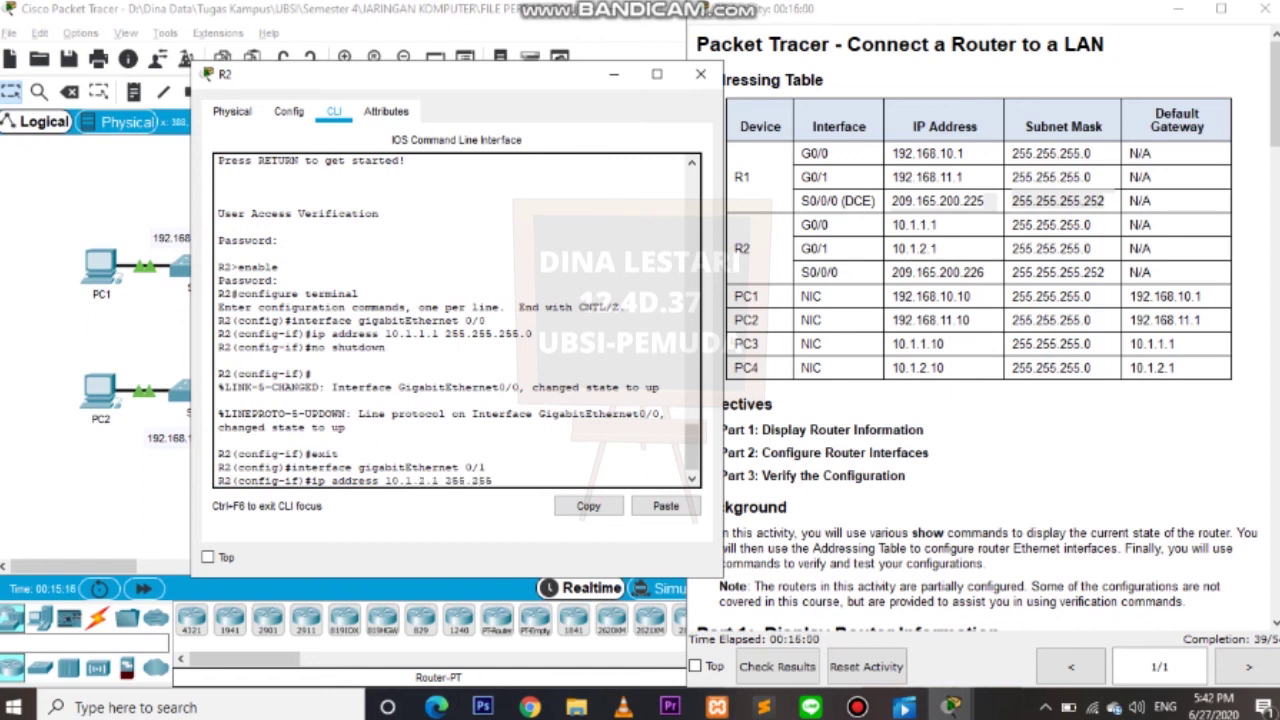
{"action": "type", "text": ".0"}
{"action": "key", "text": "Return"}
{"action": "type", "text": "no shutdown"}
{"action": "key", "text": "Return"}
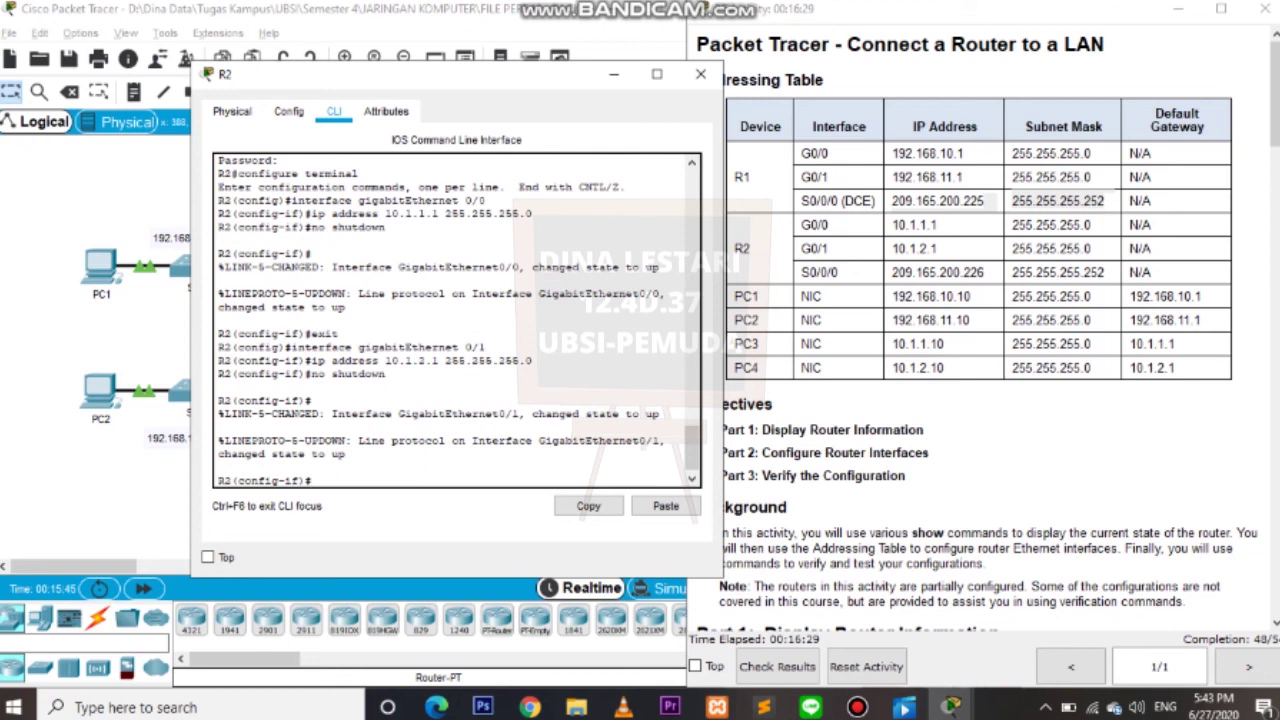
{"action": "type", "text": "interface"}
{"action": "key", "text": "BackSpace"}
{"action": "key", "text": "BackSpace"}
{"action": "key", "text": "BackSpace"}
{"action": "key", "text": "BackSpace"}
{"action": "key", "text": "BackSpace"}
{"action": "key", "text": "BackSpace"}
{"action": "key", "text": "BackSpace"}
{"action": "key", "text": "BackSpace"}
{"action": "key", "text": "BackSpace"}
{"action": "type", "text": "exit"}
{"action": "key", "text": "Return"}
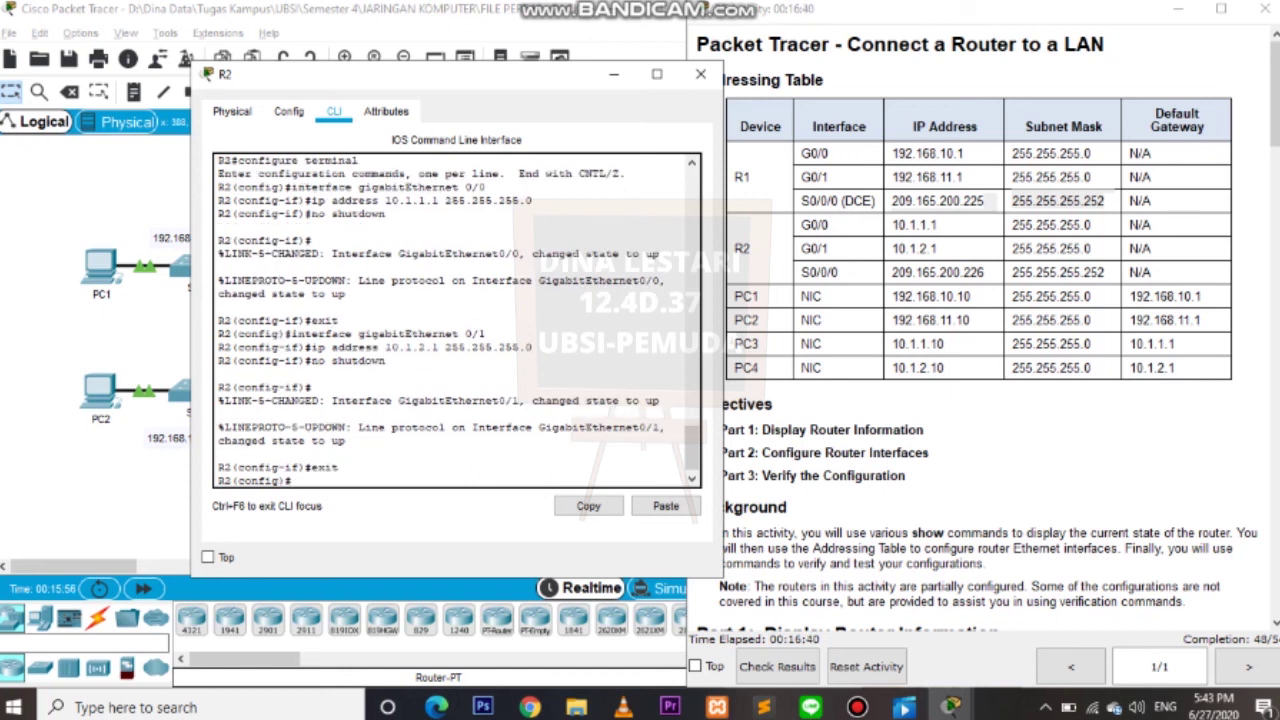
{"action": "type", "text": "interface gigabitEther"}
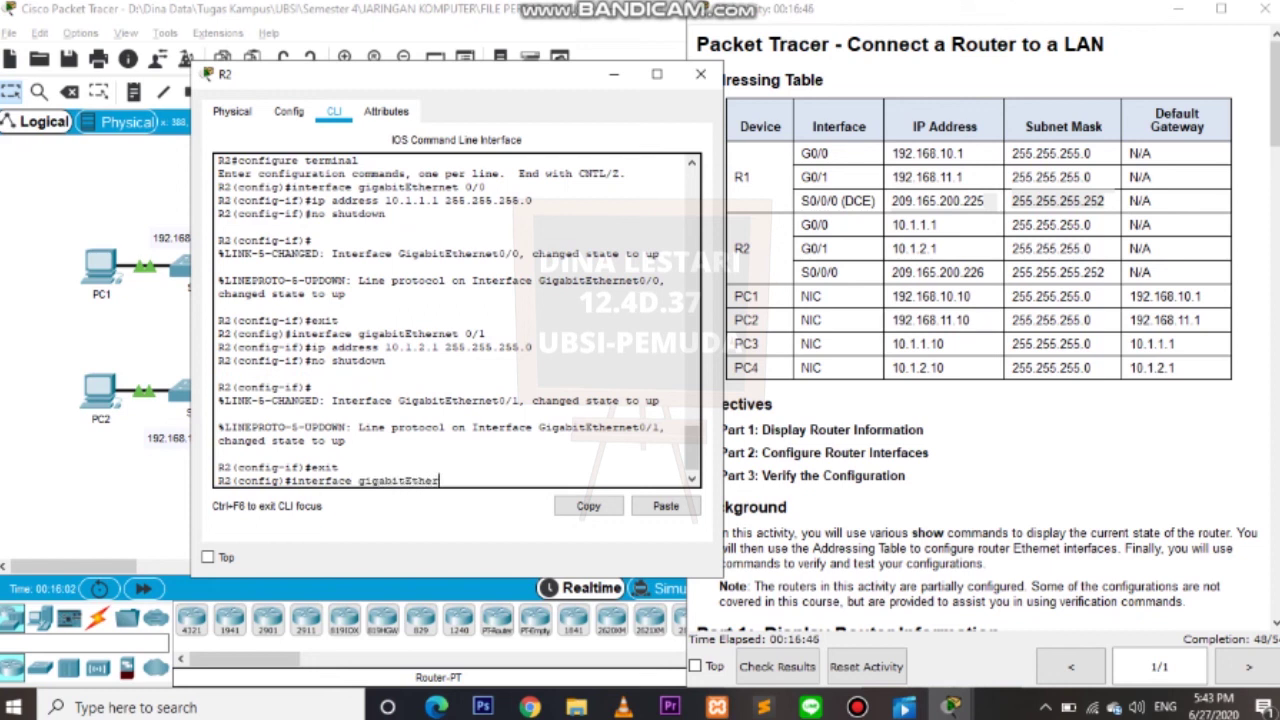
{"action": "type", "text": "net 0/0/0"}
Correct the mistyped interface command and enter Serial 0/0/0 configuration on R2.
{"action": "key", "text": "Return"}
{"action": "type", "text": "ip"}
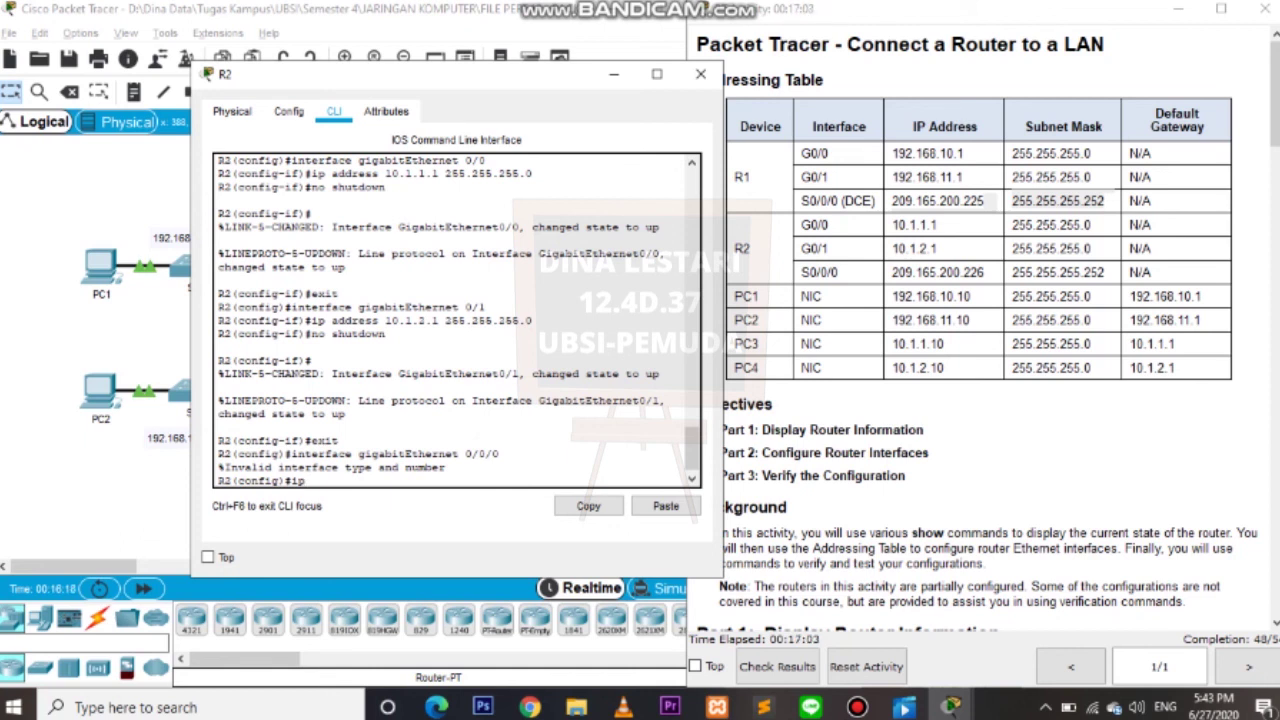
{"action": "key", "text": "BackSpace"}
{"action": "key", "text": "BackSpace"}
{"action": "key", "text": "BackSpace"}
{"action": "type", "text": "interface gigabitEth"}
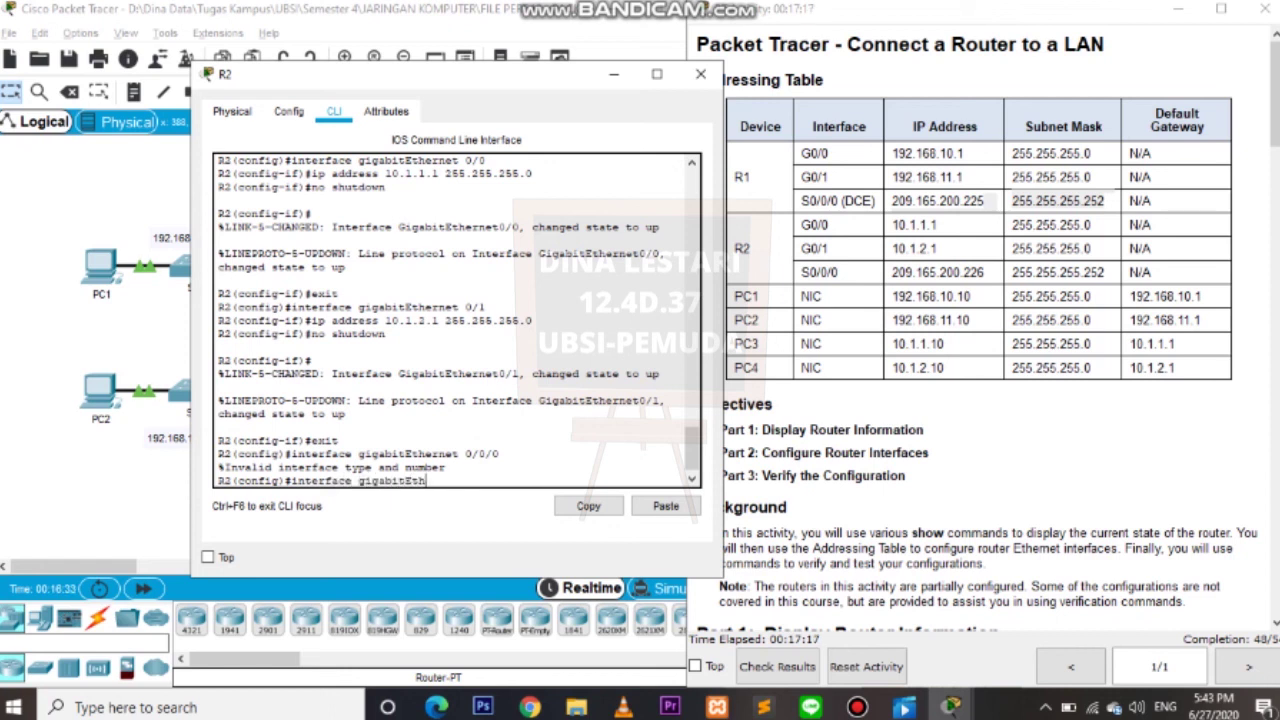
{"action": "type", "text": "ernet Serial0"}
{"action": "key", "text": "BackSpace"}
{"action": "key", "text": "BackSpace"}
{"action": "key", "text": "BackSpace"}
{"action": "key", "text": "BackSpace"}
{"action": "key", "text": "BackSpace"}
{"action": "key", "text": "BackSpace"}
{"action": "key", "text": "BackSpace"}
{"action": "key", "text": "BackSpace"}
{"action": "type", "text": "serial 0/0/0"}
{"action": "key", "text": "Return"}
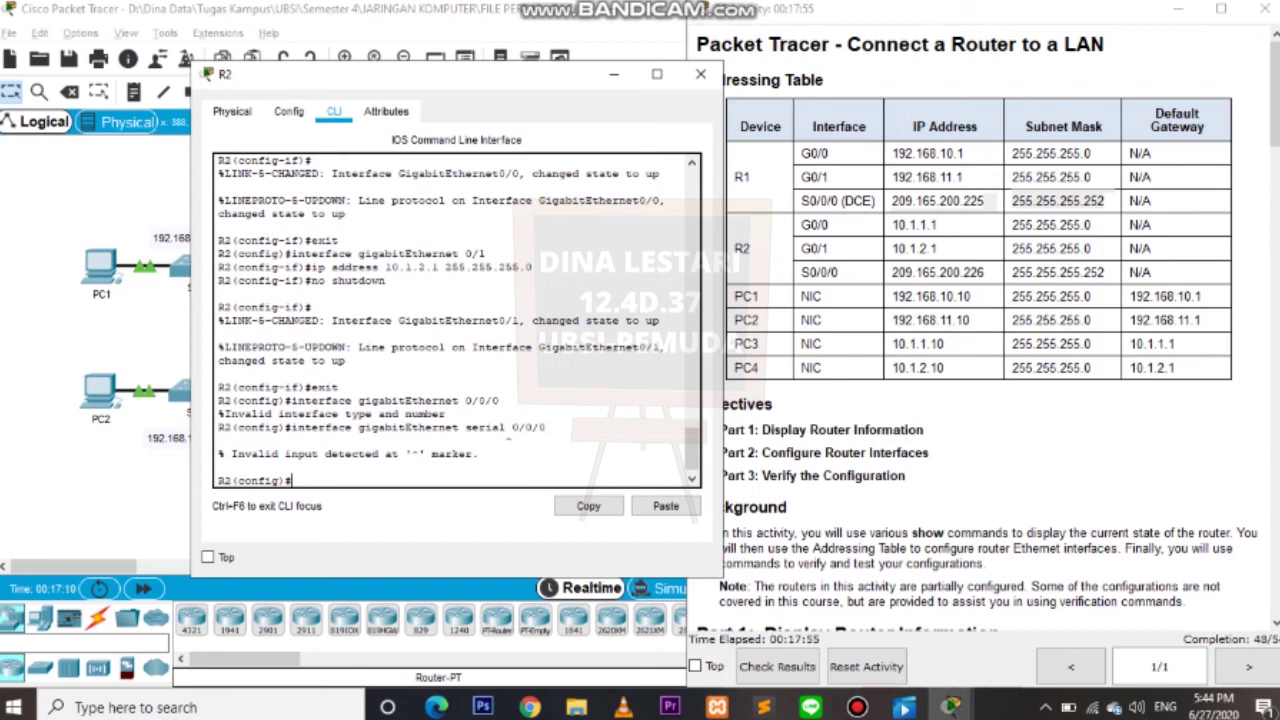
{"action": "type", "text": "interface serial 0/0/0"}
{"action": "key", "text": "Return"}
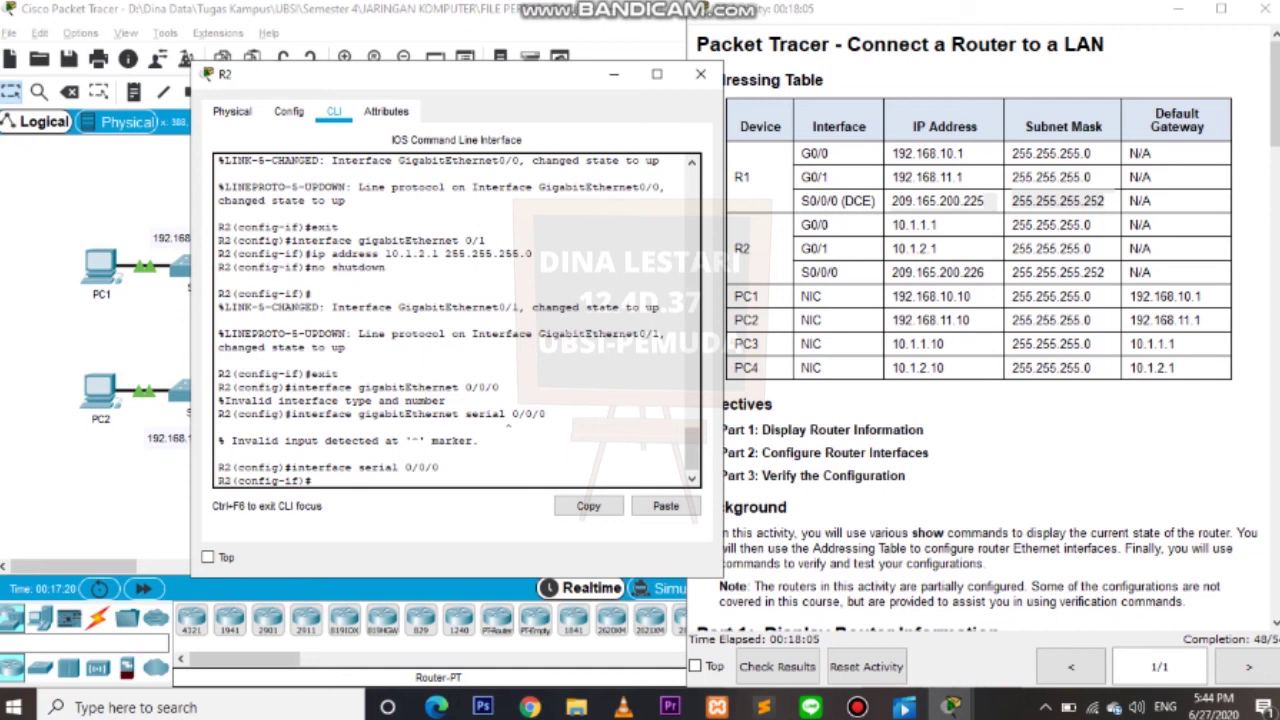
Assign Serial 0/0/0 IP 209.165.200.225 255.255.255.252, enable it, exit, and show Part 3.
{"action": "type", "text": "ip addre"}
{"action": "type", "text": "ss"}
{"action": "type", "text": " 209.1"}
{"action": "type", "text": "65.200."}
{"action": "type", "text": "225"}
{"action": "type", "text": " 255.25"}
{"action": "type", "text": "5.255."}
{"action": "type", "text": "252"}
{"action": "key", "text": "Return"}
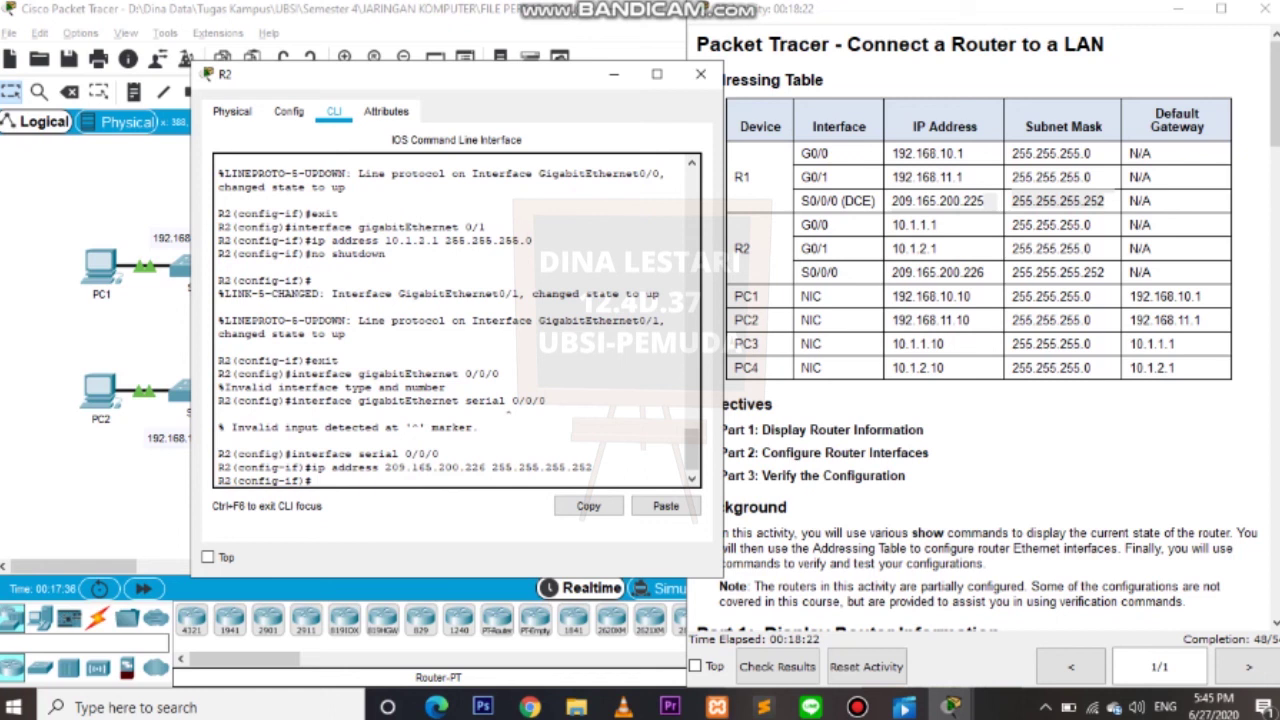
{"action": "type", "text": "no shutdown"}
{"action": "key", "text": "Return"}
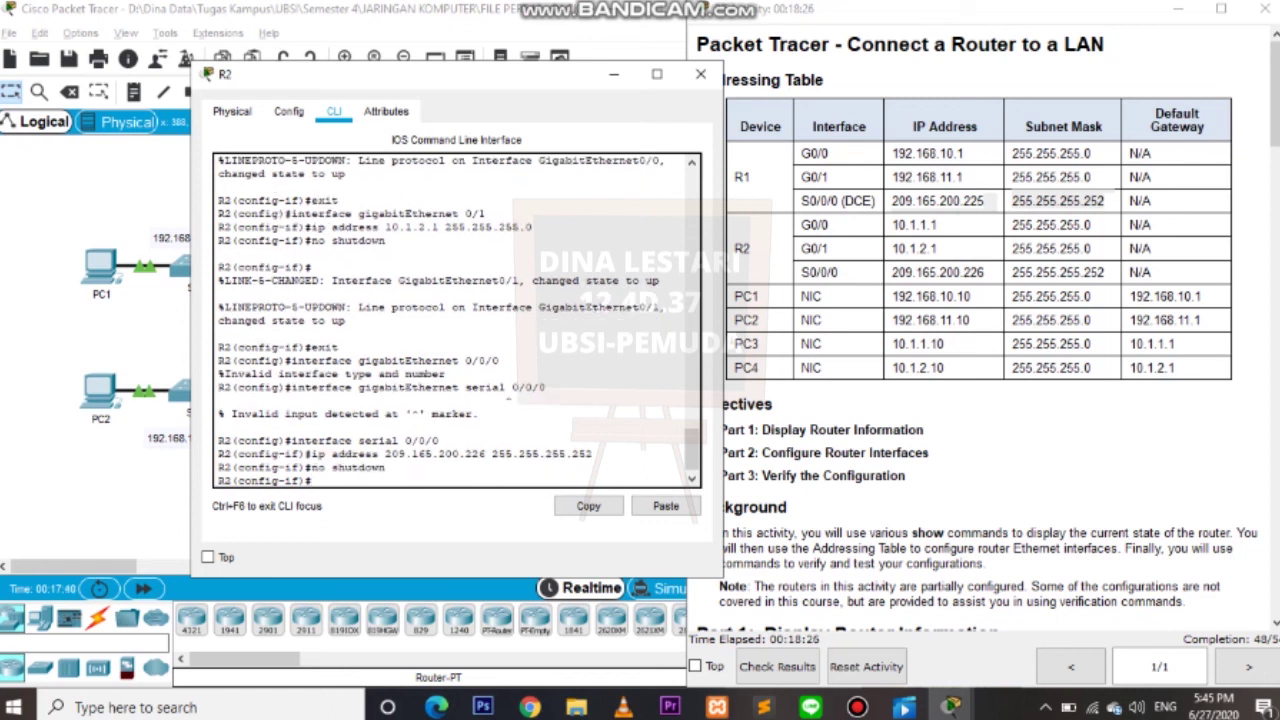
{"action": "type", "text": "exit"}
{"action": "key", "text": "Return"}
{"action": "left_click", "coordinate": [812, 475]}
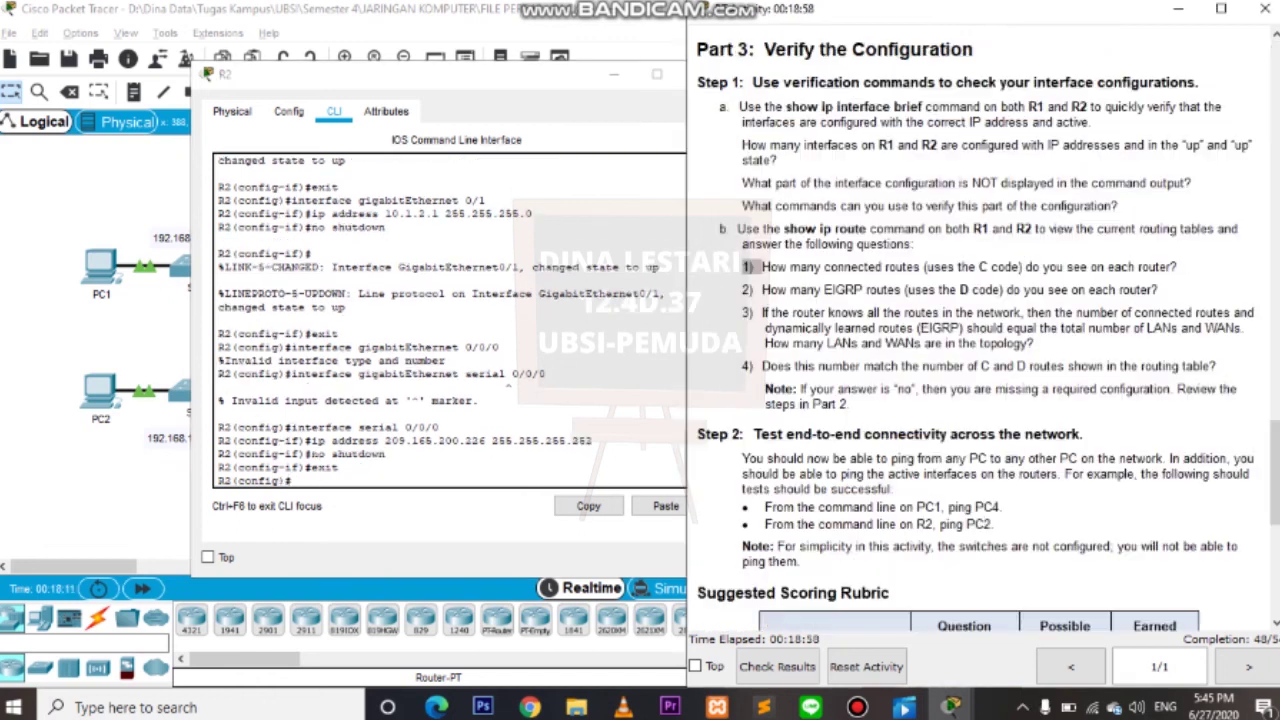
Minimize R2's window, switch to R1's CLI, and exit global configuration mode.
{"action": "key", "text": "alt+Tab"}
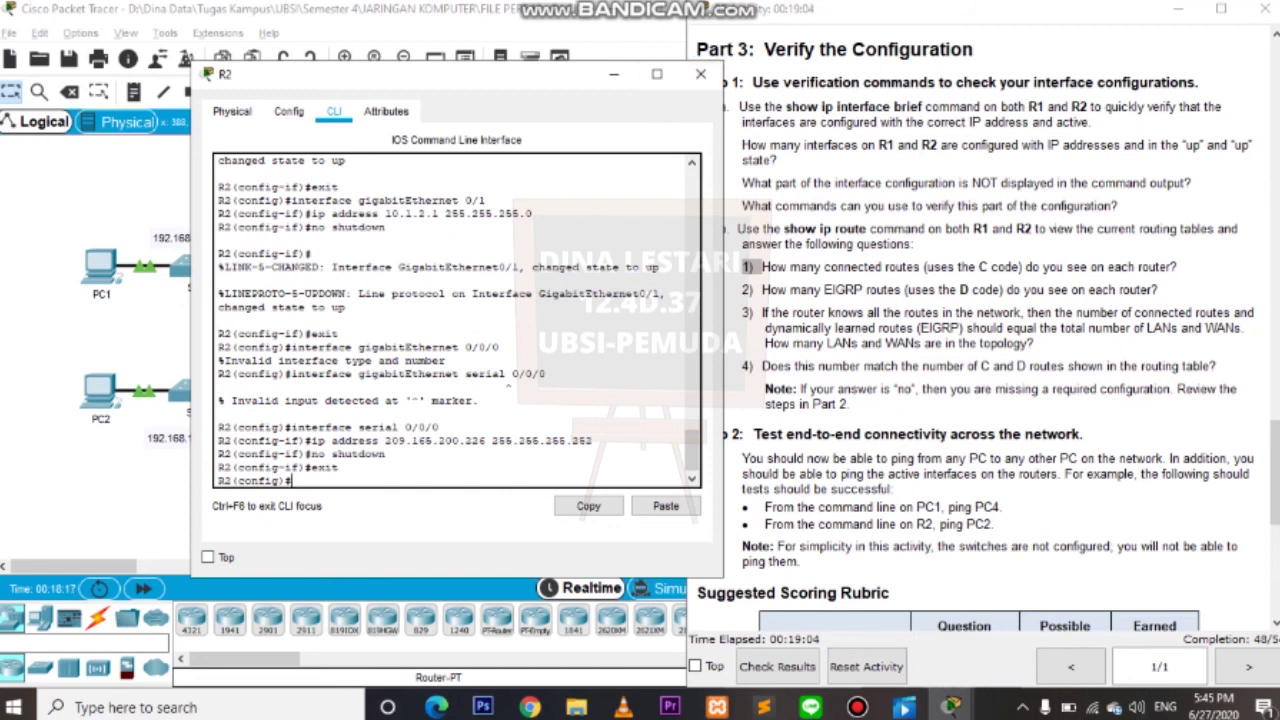
{"action": "left_click", "coordinate": [614, 74]}
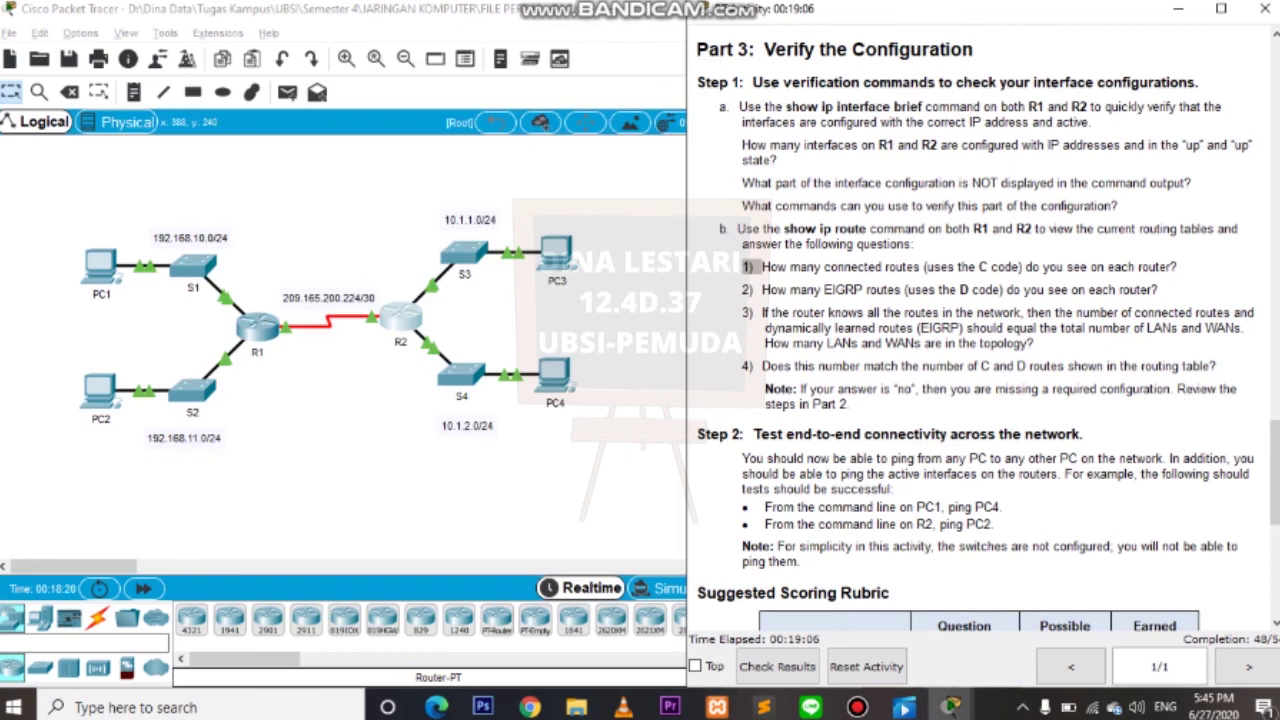
{"action": "mouse_move", "coordinate": [951, 707]}
{"action": "left_click", "coordinate": [1006, 615]}
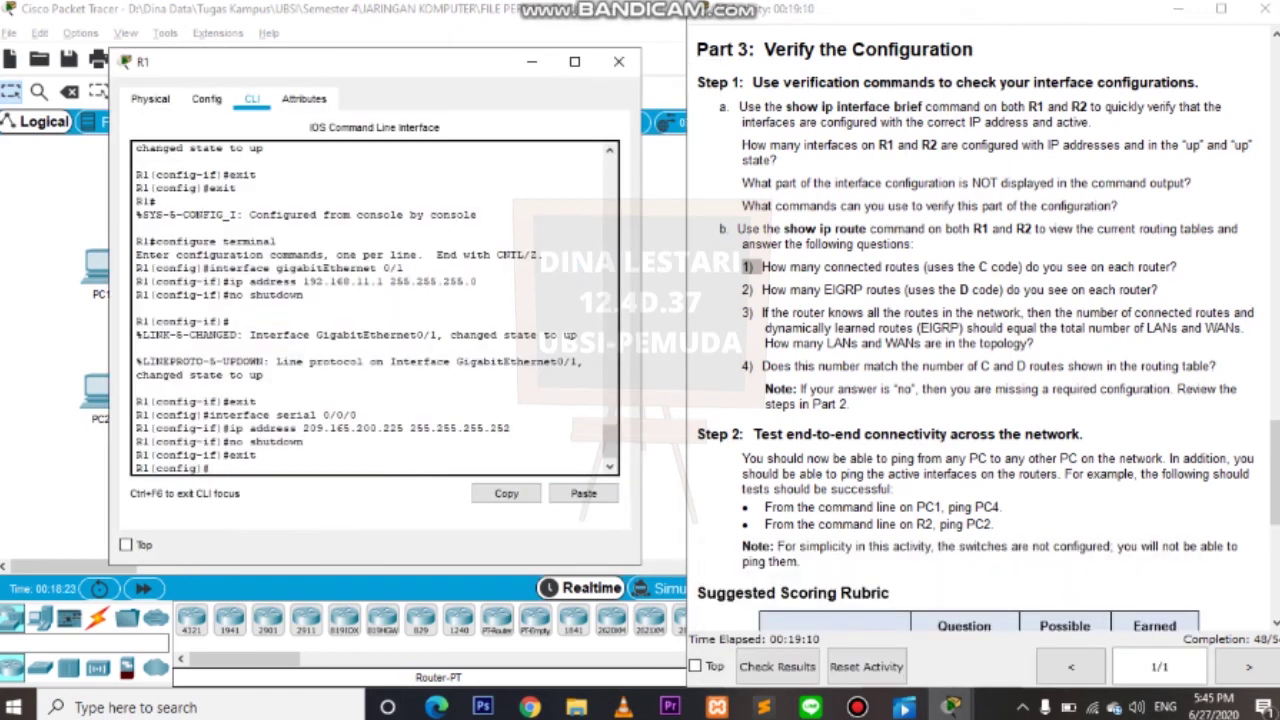
{"action": "type", "text": "exit"}
{"action": "key", "text": "Return"}
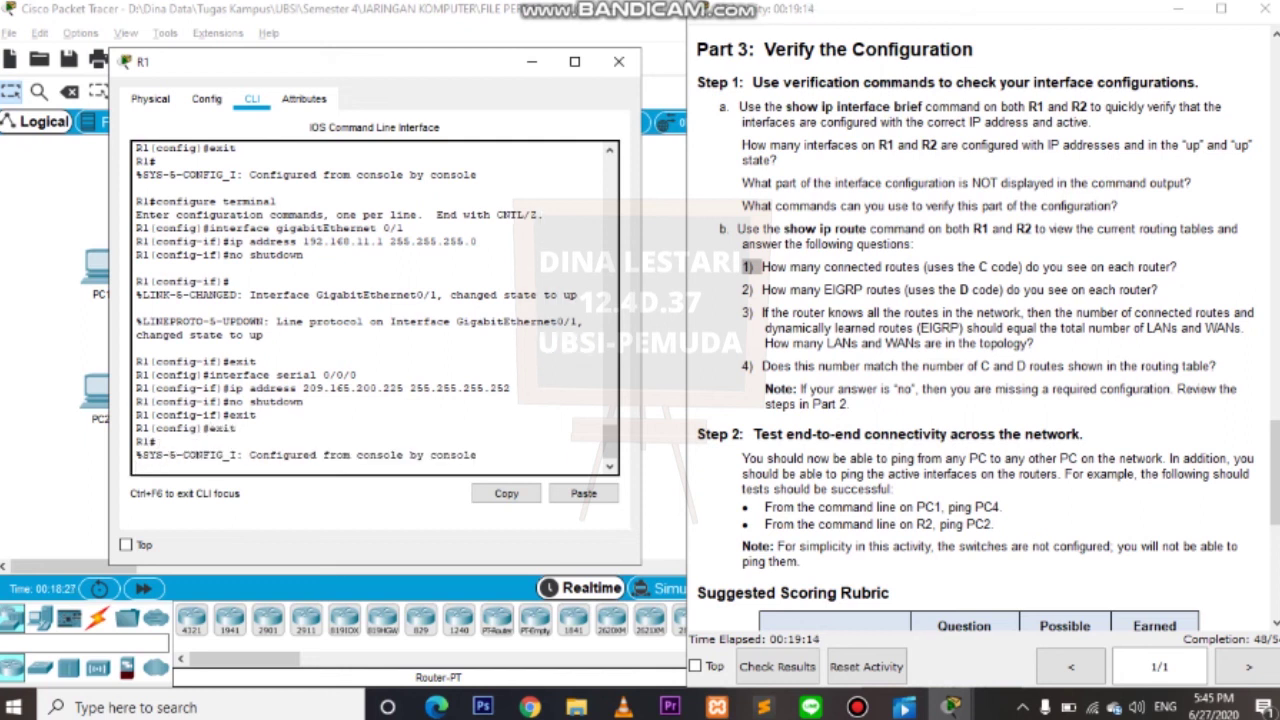
{"action": "key", "text": "Return"}
{"action": "key", "text": "Return"}
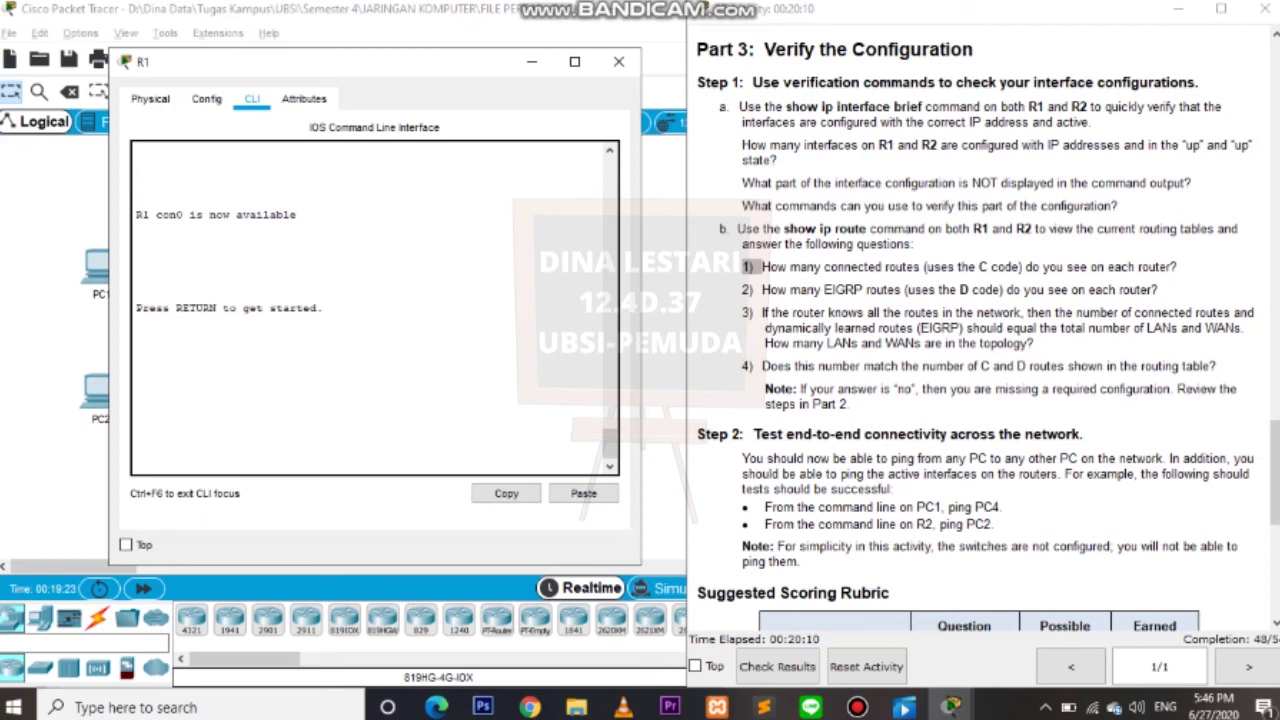
Log in to R1, enable, and save with copy running-config startup-config, then return to R2.
{"action": "key", "text": "Return"}
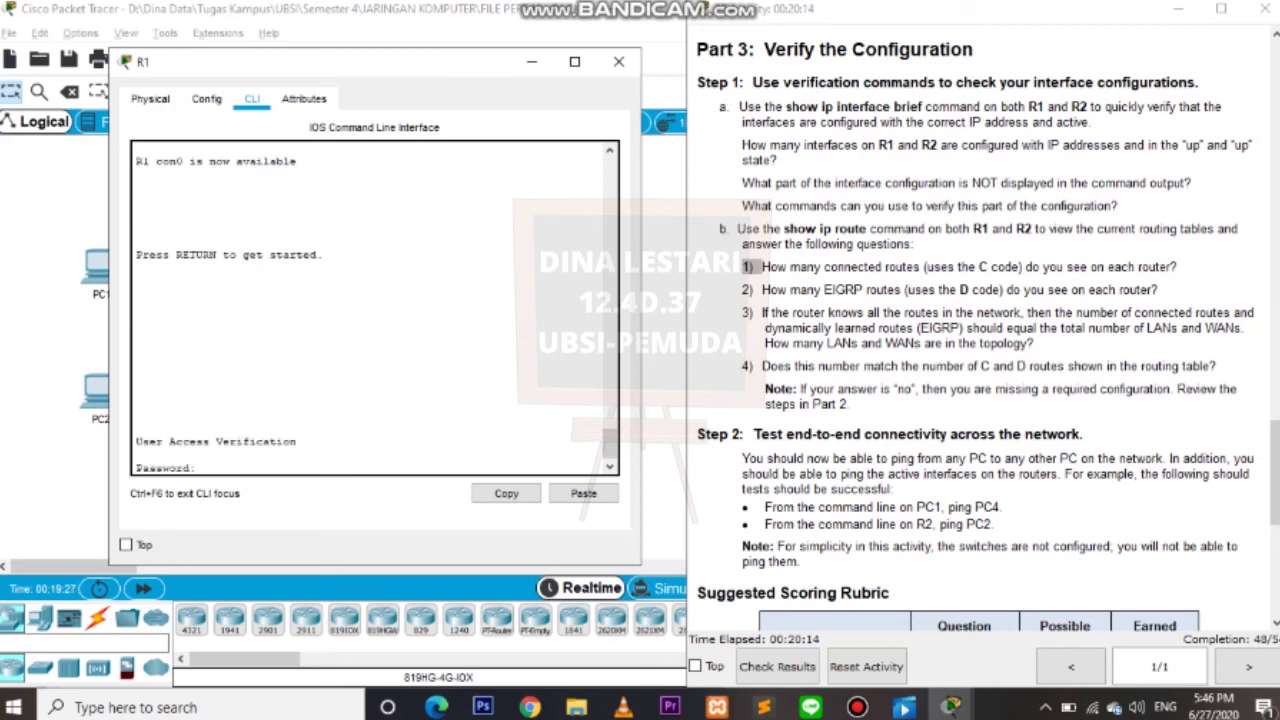
{"action": "key", "text": "Return"}
{"action": "type", "text": "enable"}
{"action": "key", "text": "Return"}
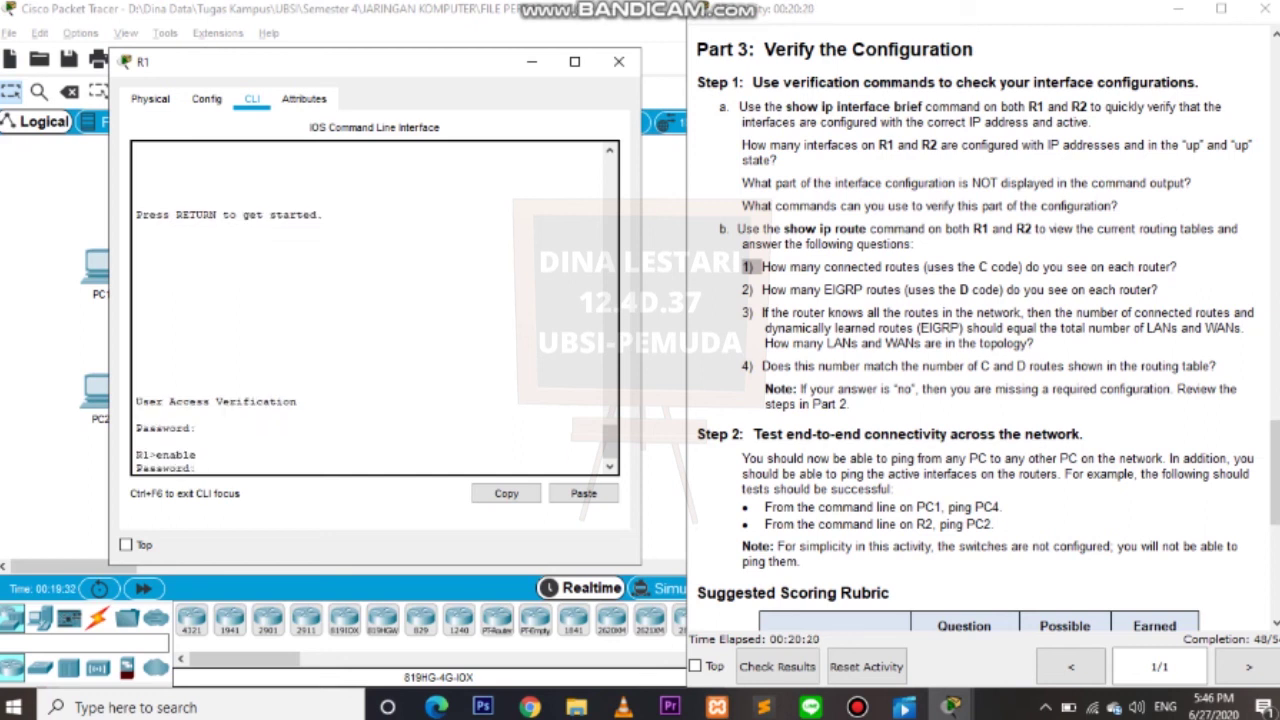
{"action": "key", "text": "Return"}
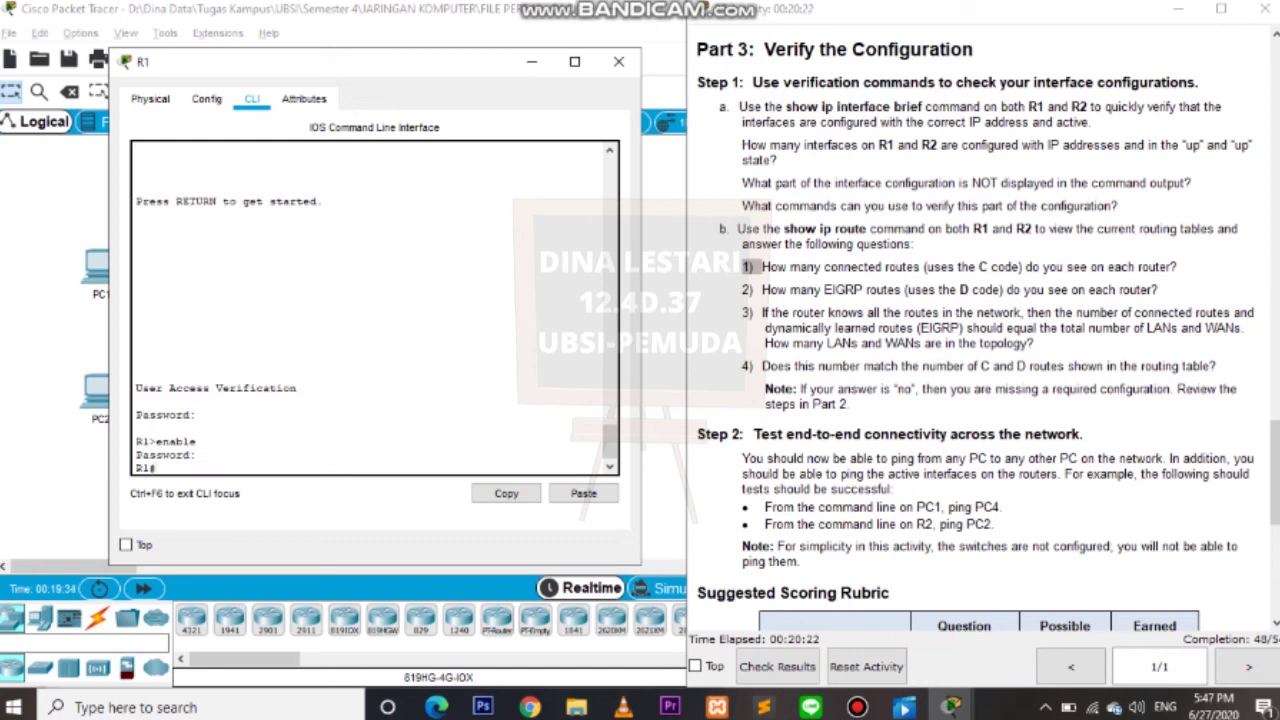
{"action": "type", "text": "copy running-config"}
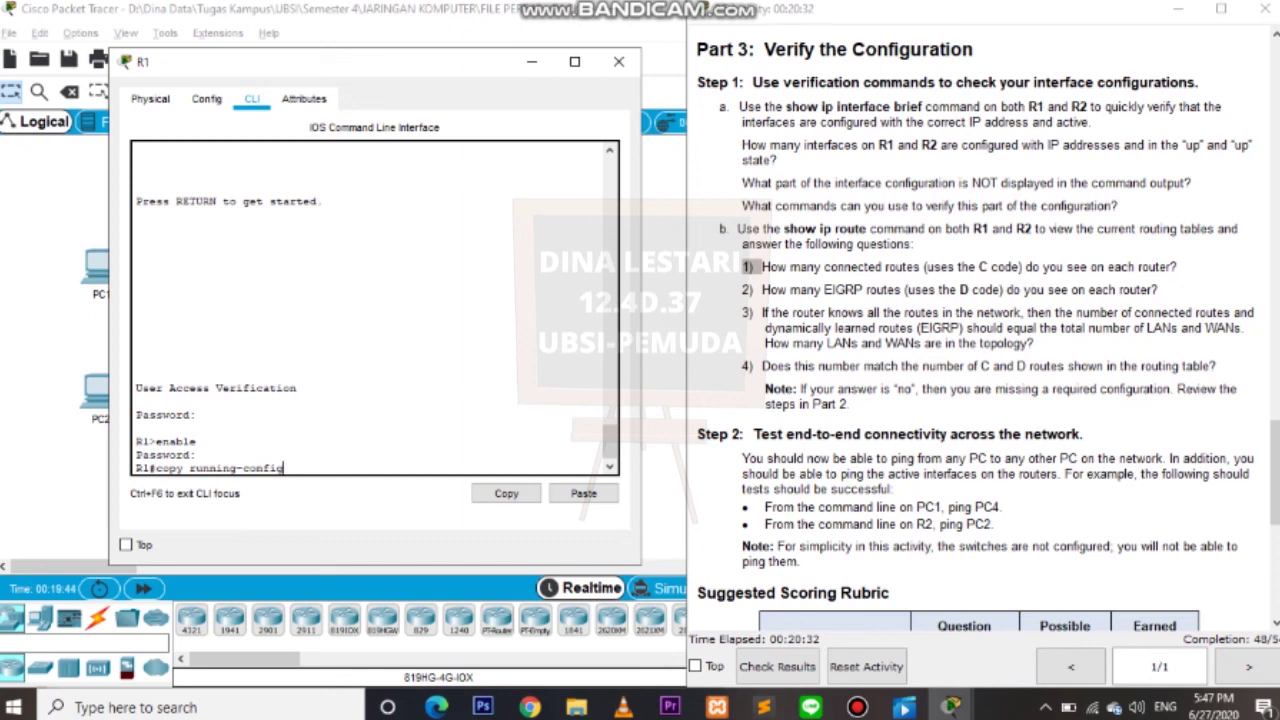
{"action": "type", "text": " startup-config"}
{"action": "key", "text": "Return"}
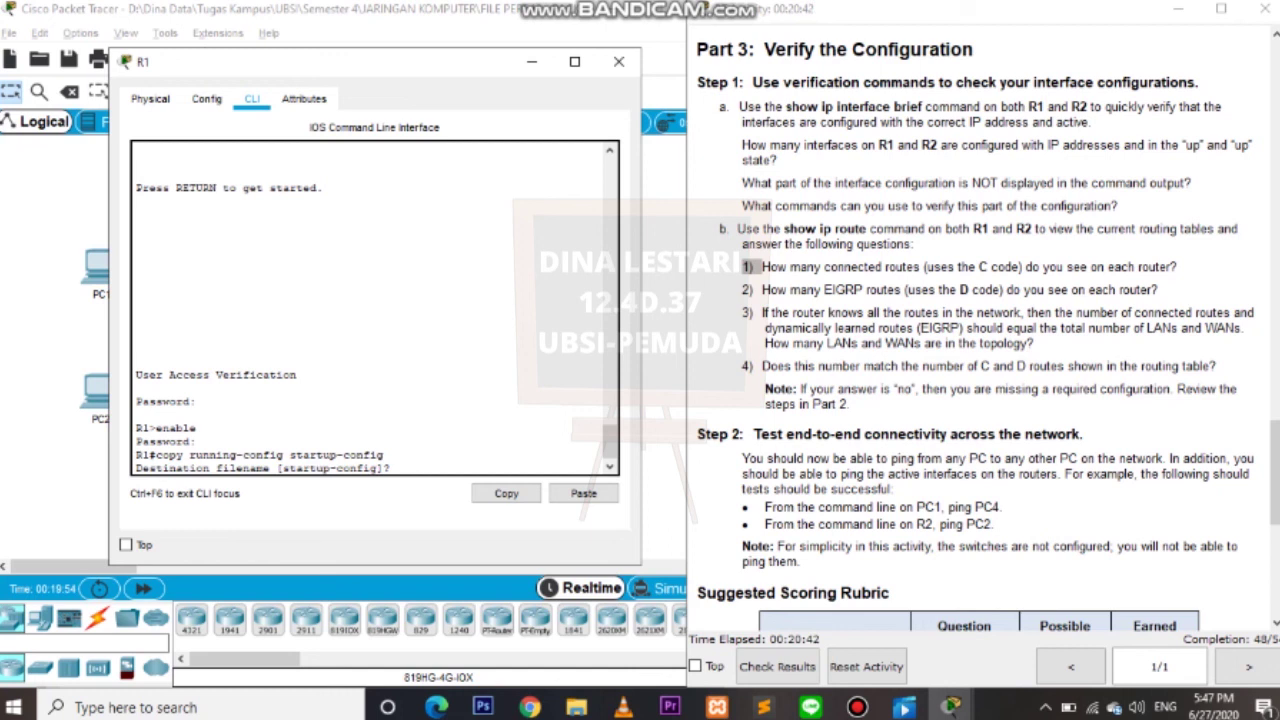
{"action": "key", "text": "Return"}
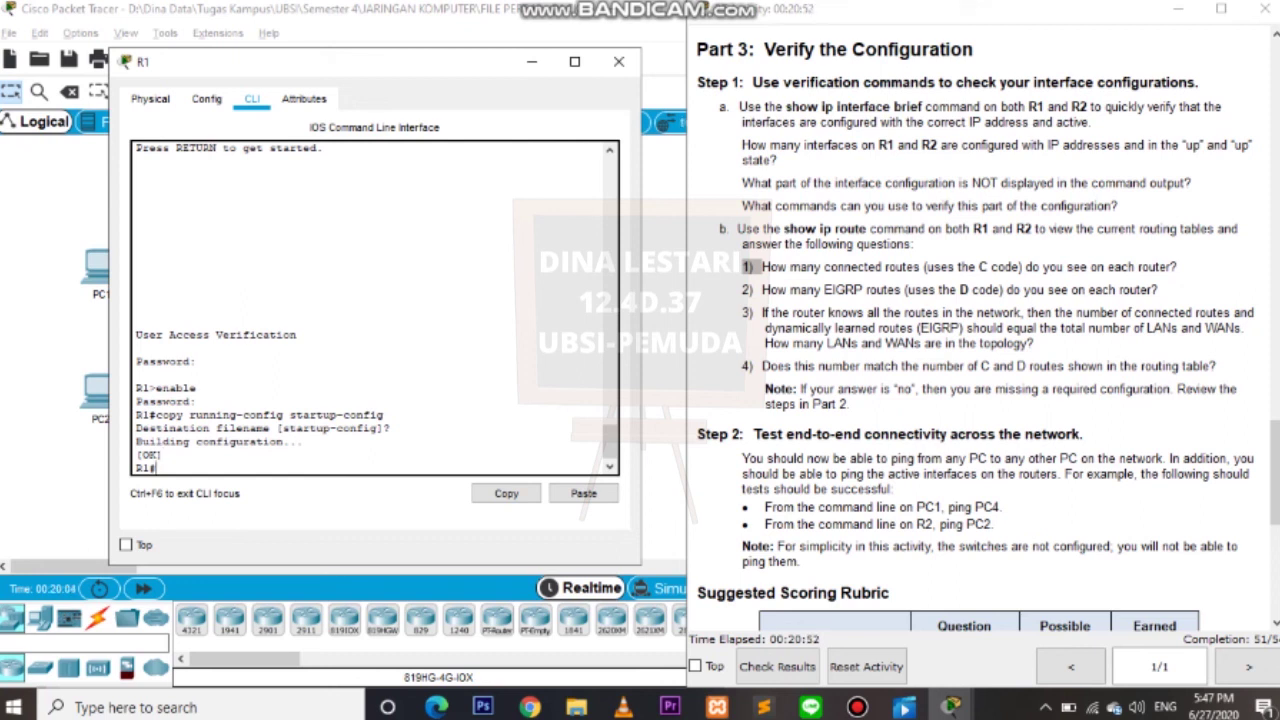
{"action": "mouse_move", "coordinate": [950, 705]}
{"action": "left_click", "coordinate": [1133, 618]}
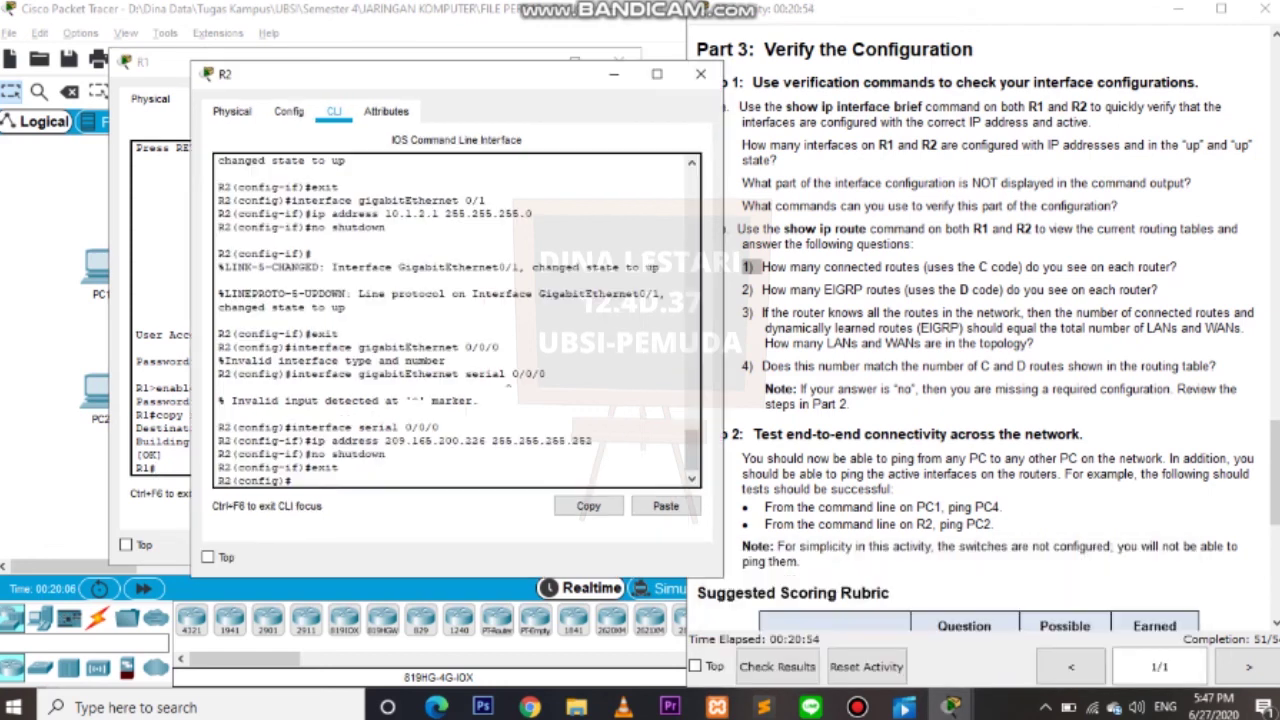
Exit R2's configuration, log back in with enable, and run copy running-config startup-config.
{"action": "type", "text": "exit"}
{"action": "key", "text": "Return"}
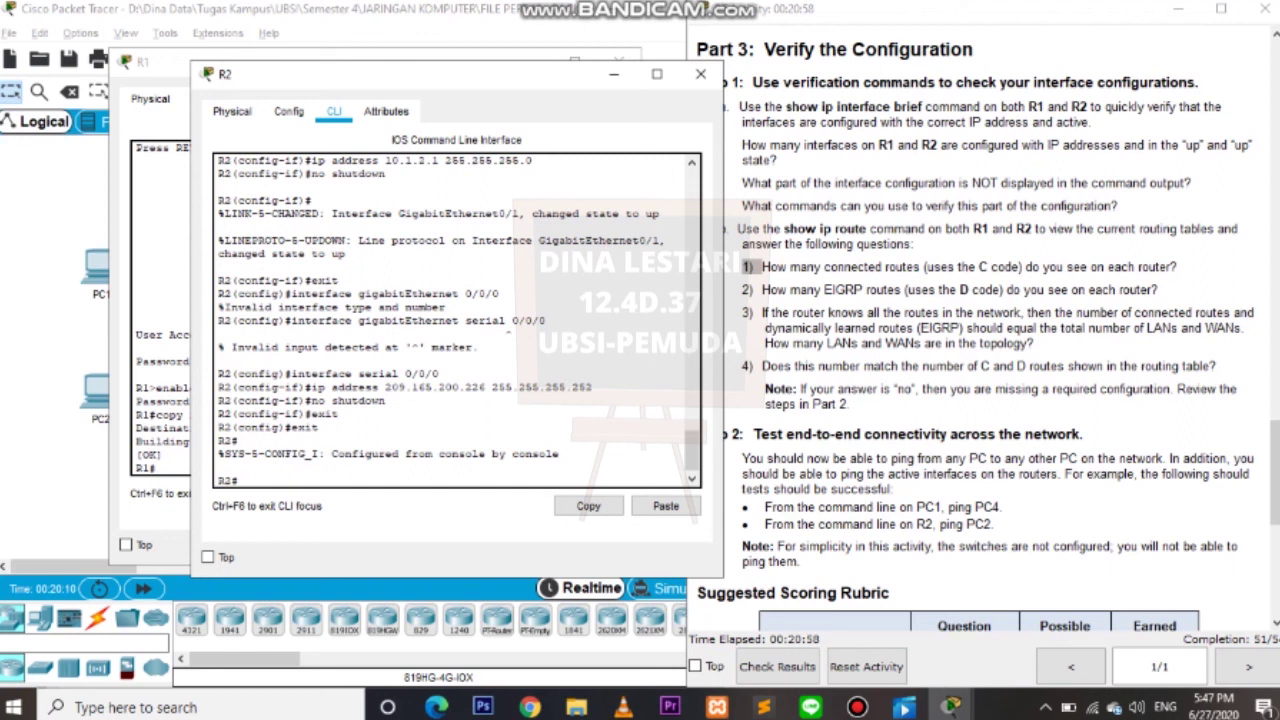
{"action": "type", "text": "exit"}
{"action": "key", "text": "Return"}
{"action": "key", "text": "Return"}
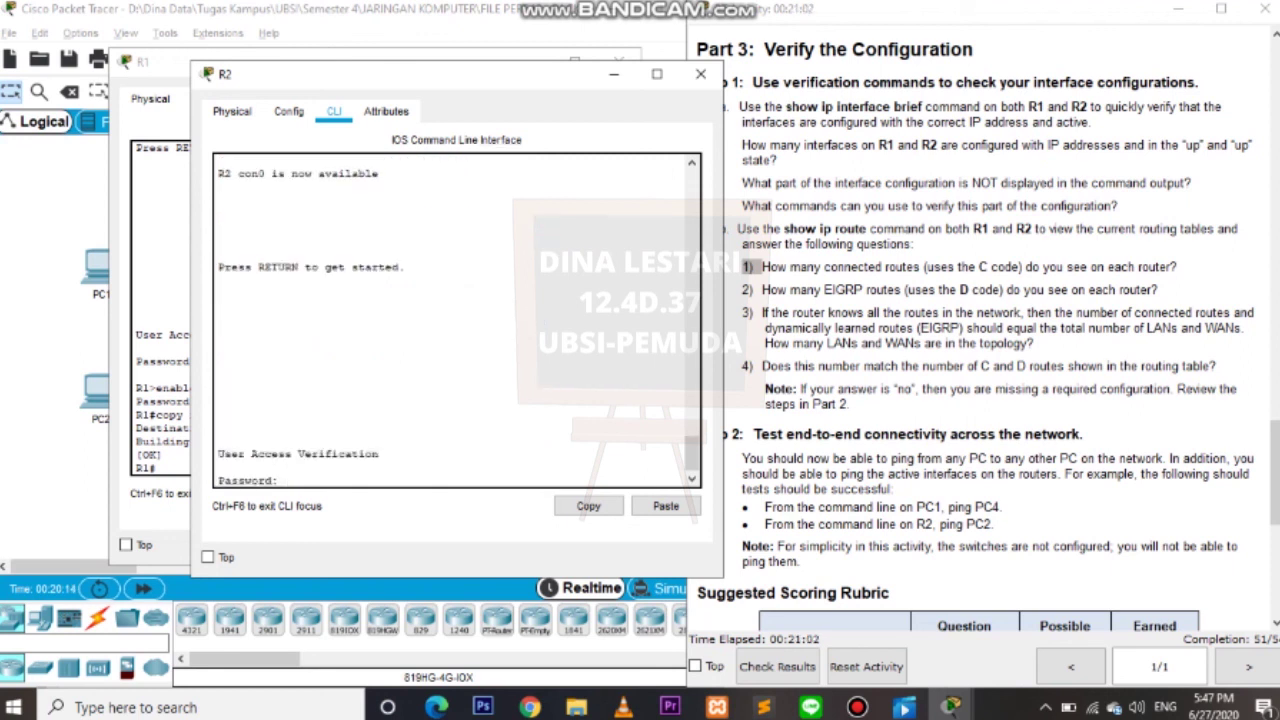
{"action": "key", "text": "Return"}
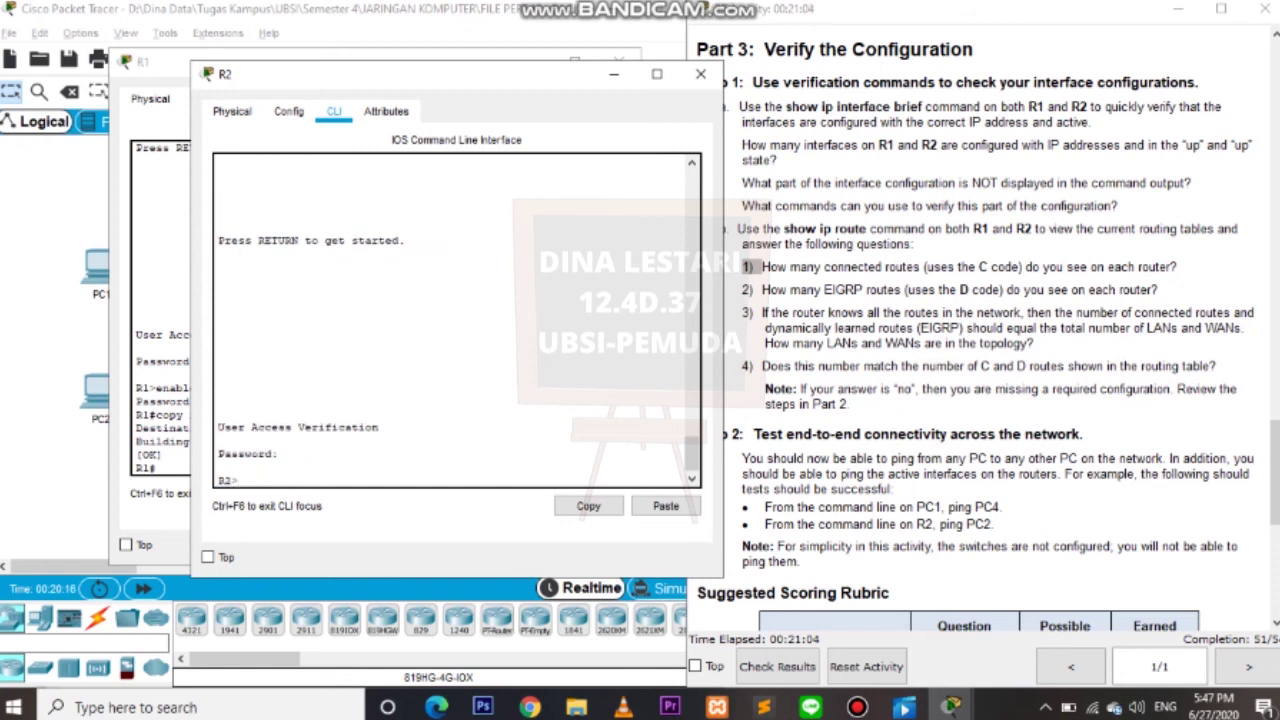
{"action": "type", "text": "enable"}
{"action": "key", "text": "Return"}
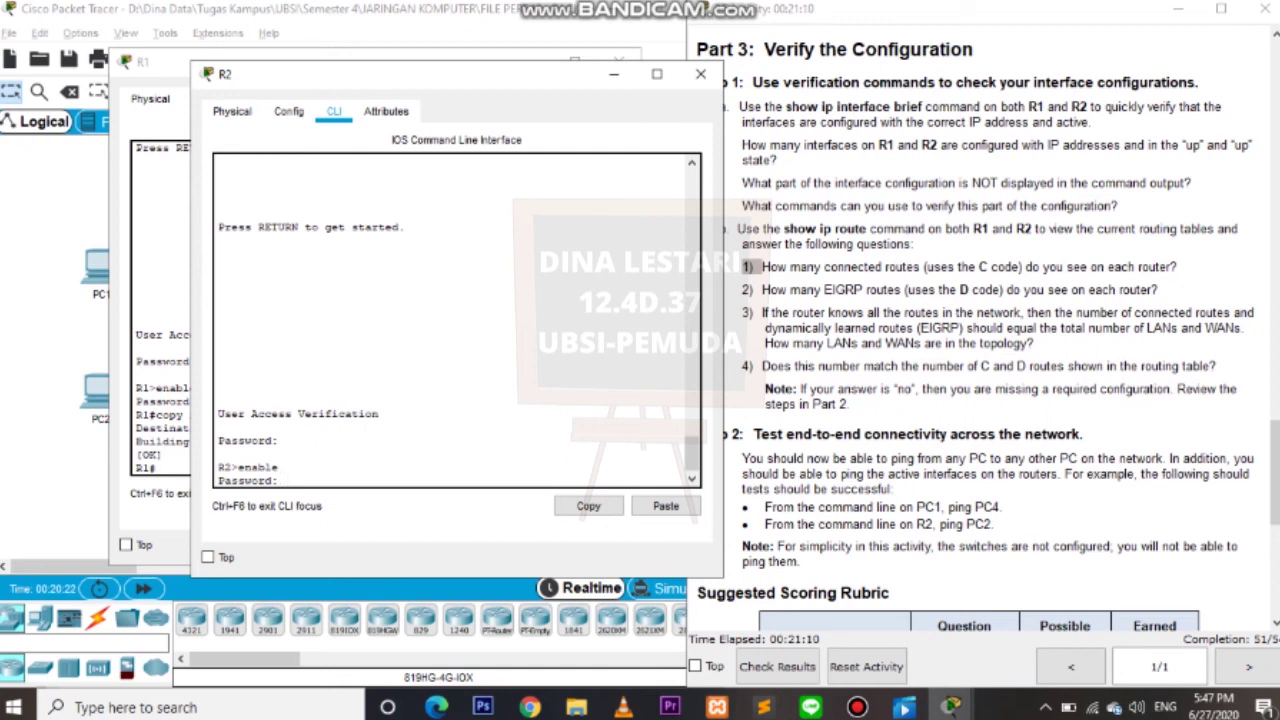
{"action": "key", "text": "Return"}
{"action": "type", "text": "cop"}
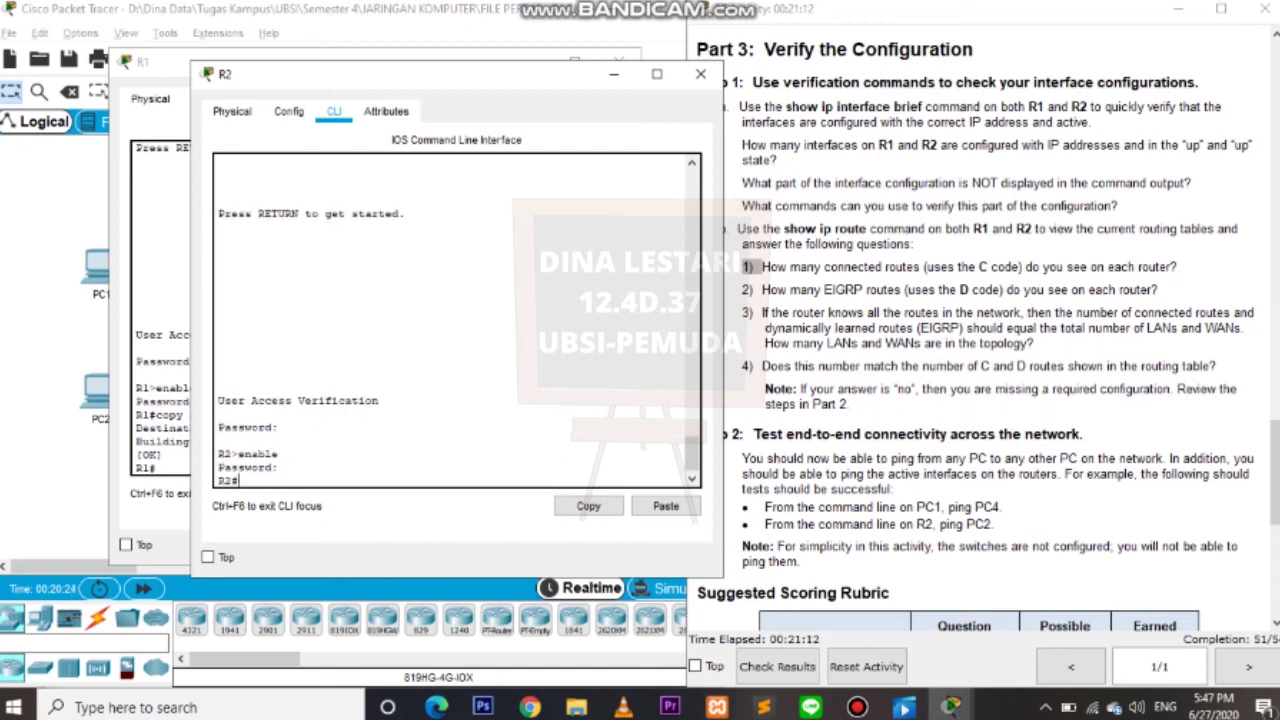
{"action": "type", "text": "y running-config startup-config"}
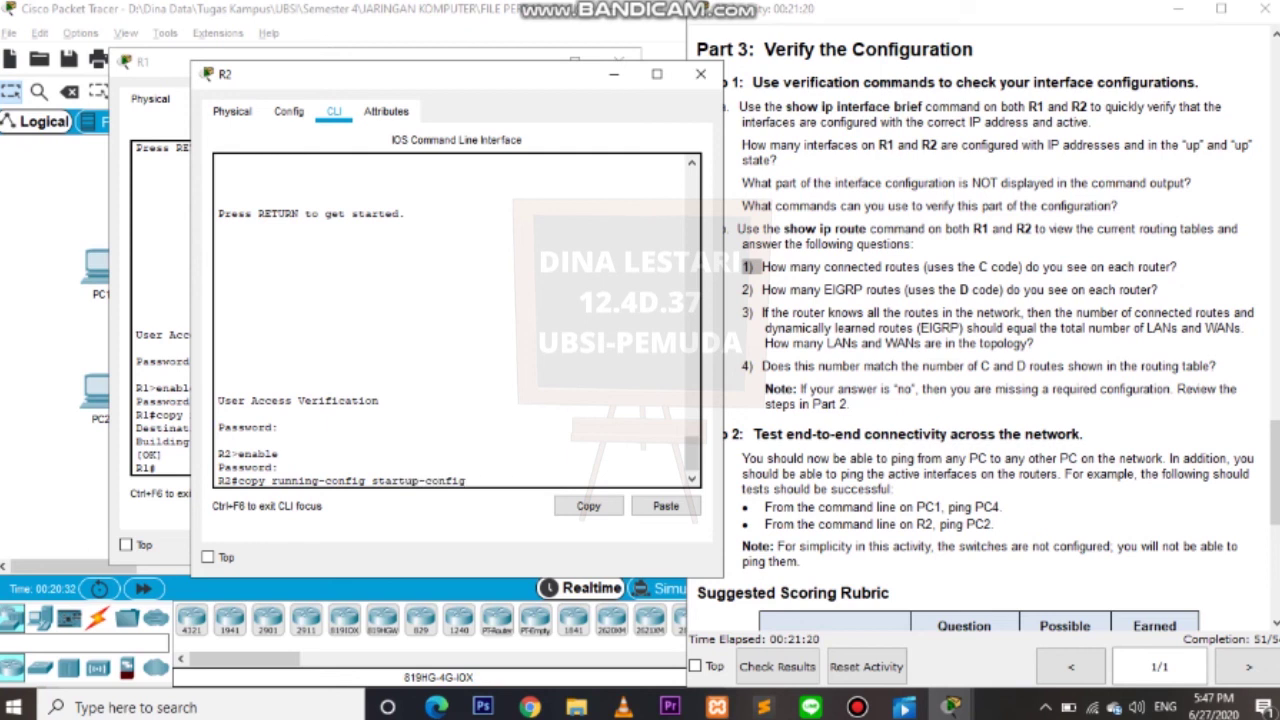
{"action": "key", "text": "Return"}
{"action": "key", "text": "Return"}
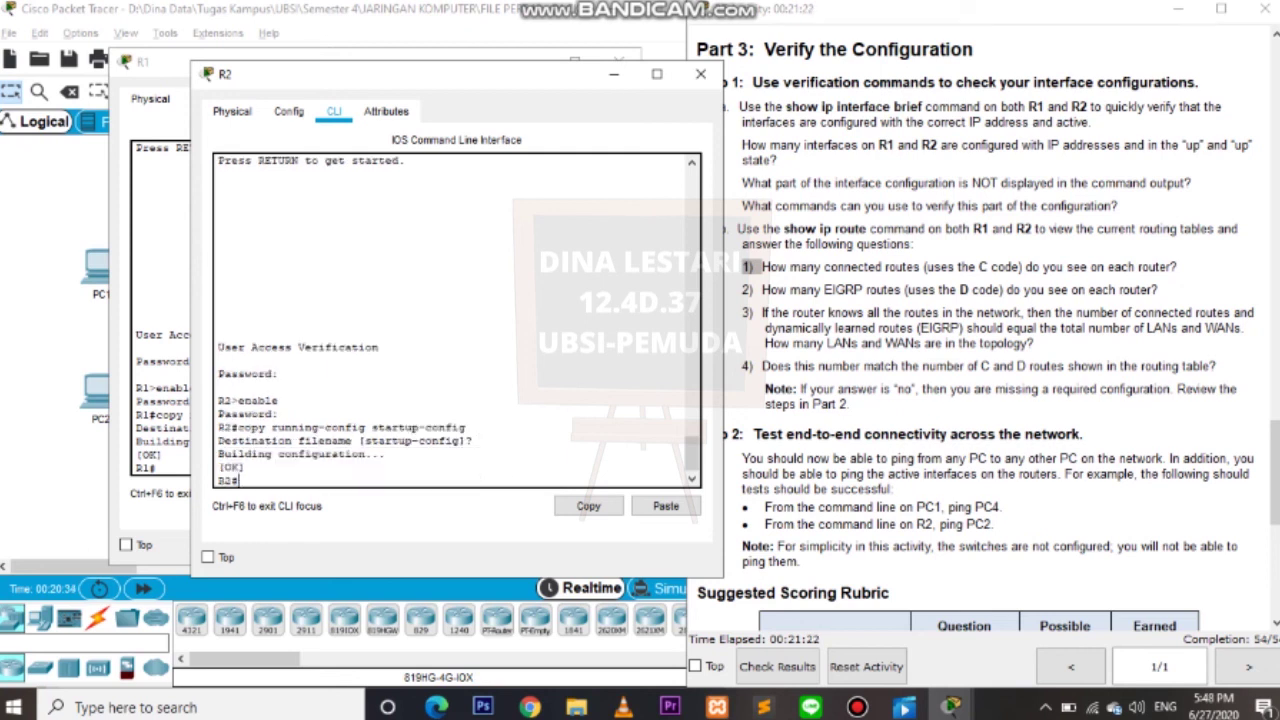